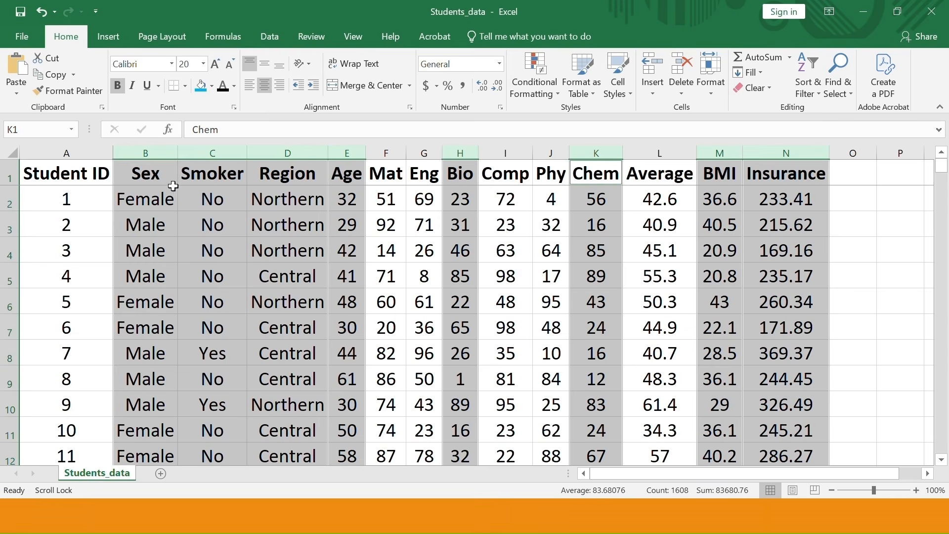
Step: Highlight the categorical columns Sex to Region and the numeric columns Age to Insurance in the Students_data sheet
left_click_drag(148, 154, 306, 163)
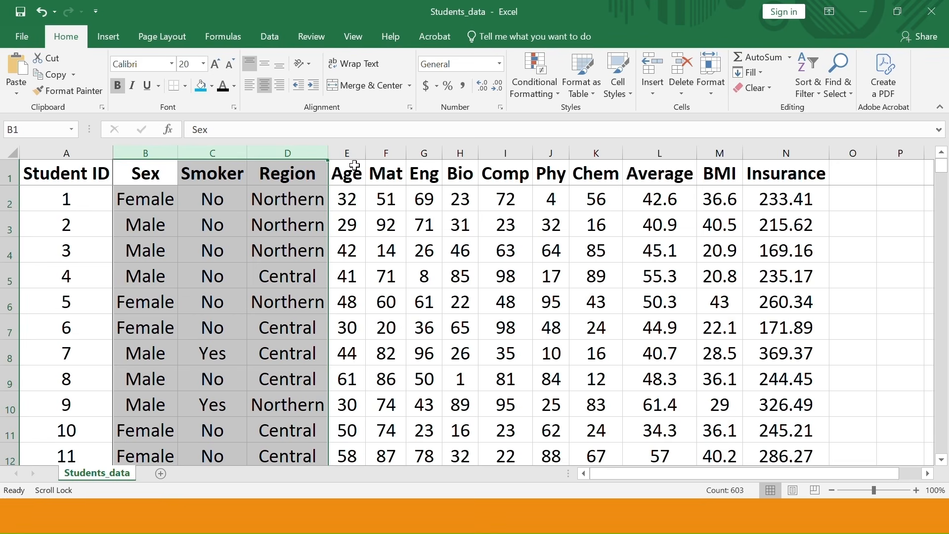
left_click_drag(353, 154, 792, 175)
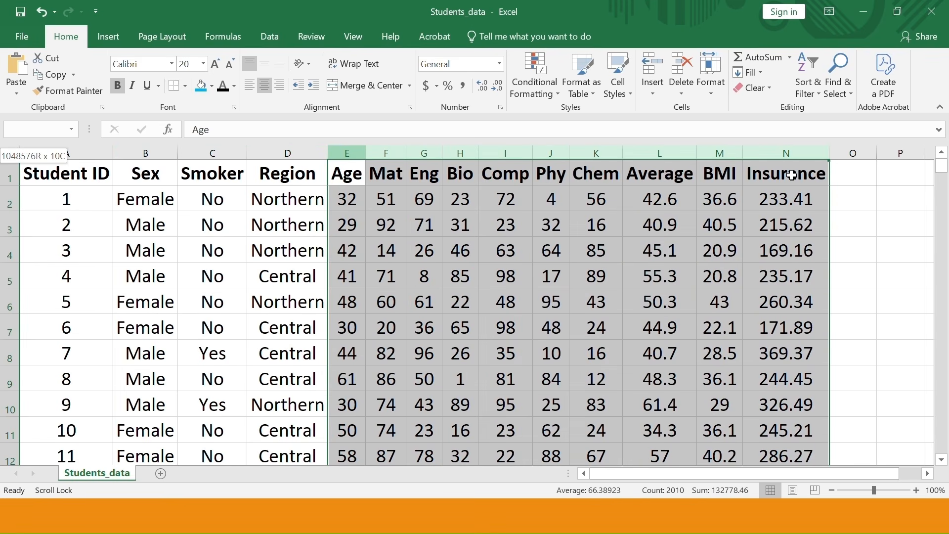
left_click_drag(791, 175, 793, 175)
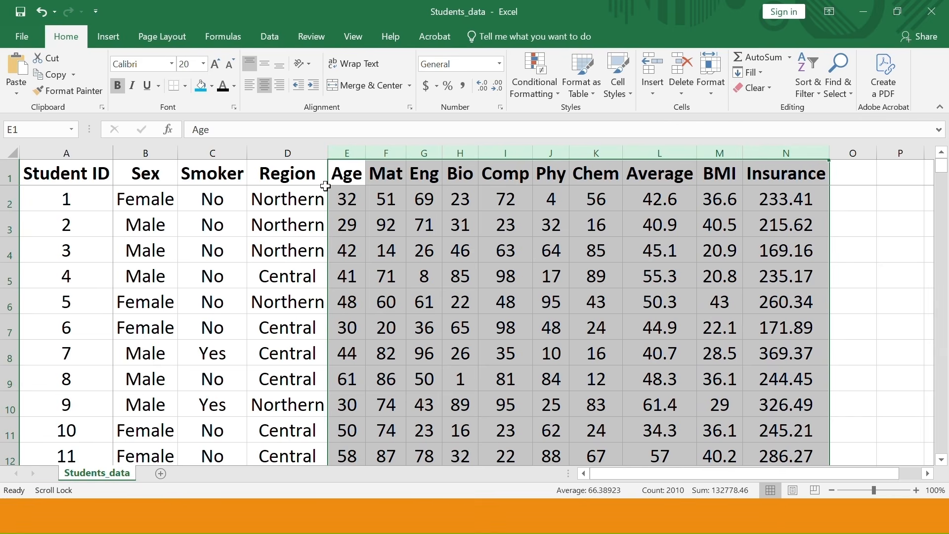
left_click_drag(123, 155, 274, 168)
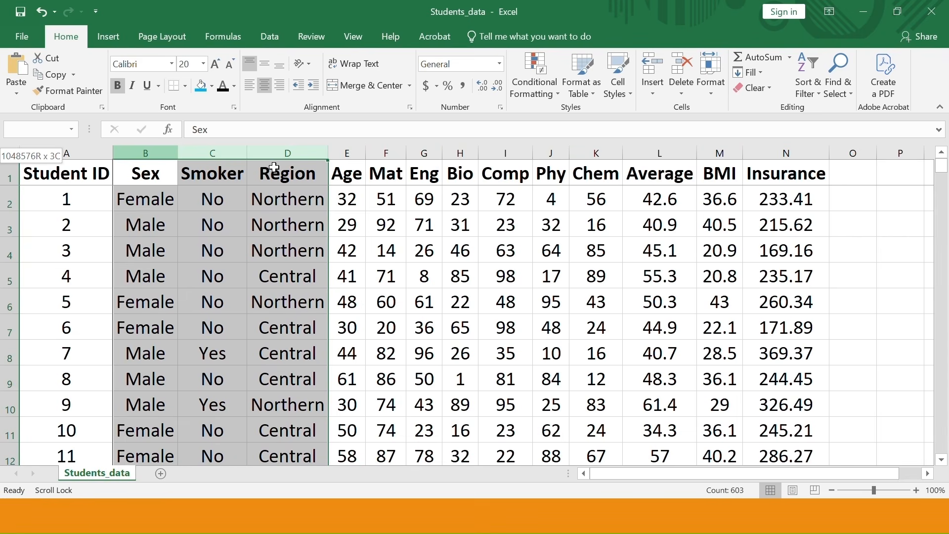
left_click_drag(271, 168, 293, 172)
left_click_drag(156, 155, 276, 158)
left_click_drag(276, 163, 277, 162)
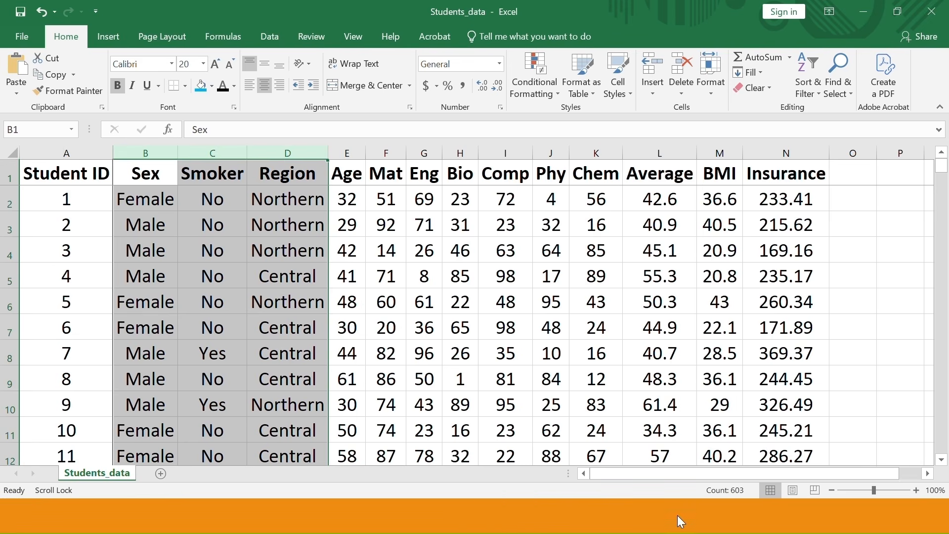
Step: Switch to Stata's Do-file Editor and run the selected lines that set the working directory and import Students_data.csv
key("super")
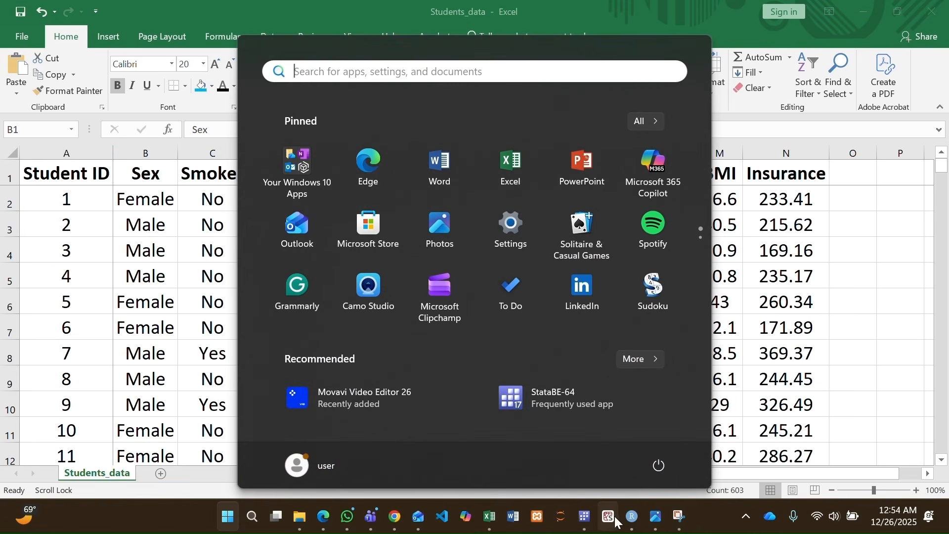
mouse_move(584, 518)
left_click(438, 444)
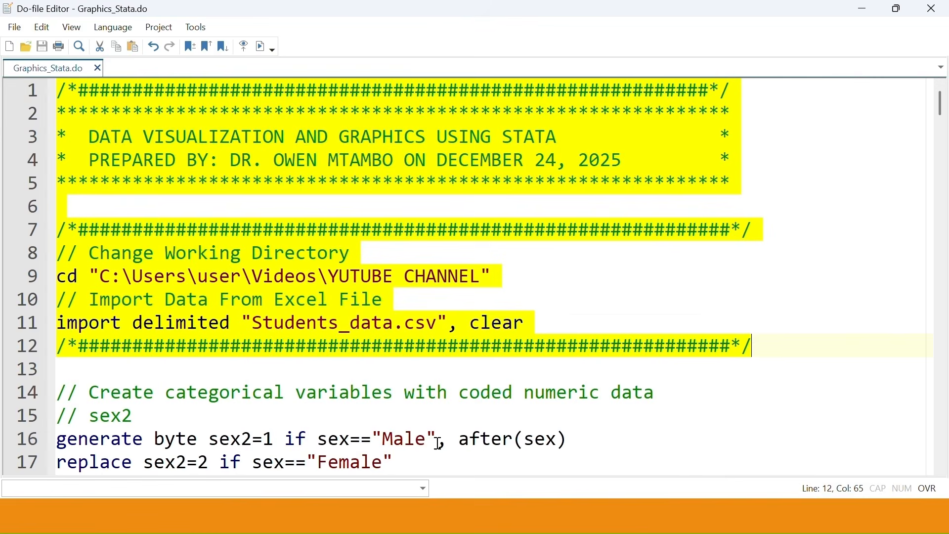
left_click(267, 49)
Step: Check the working directory and import output in Stata's main window, and return to the Graphics_Stata.do file
key("super")
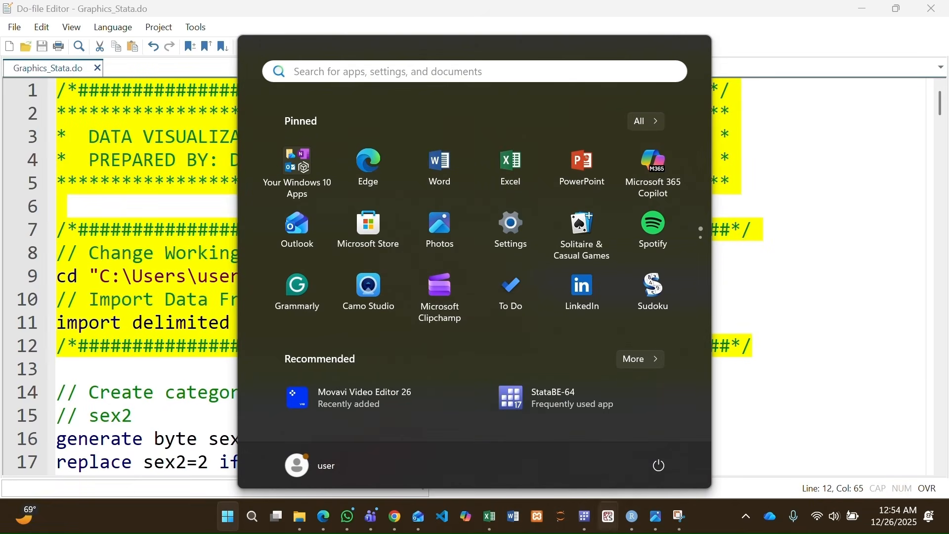
mouse_move(584, 519)
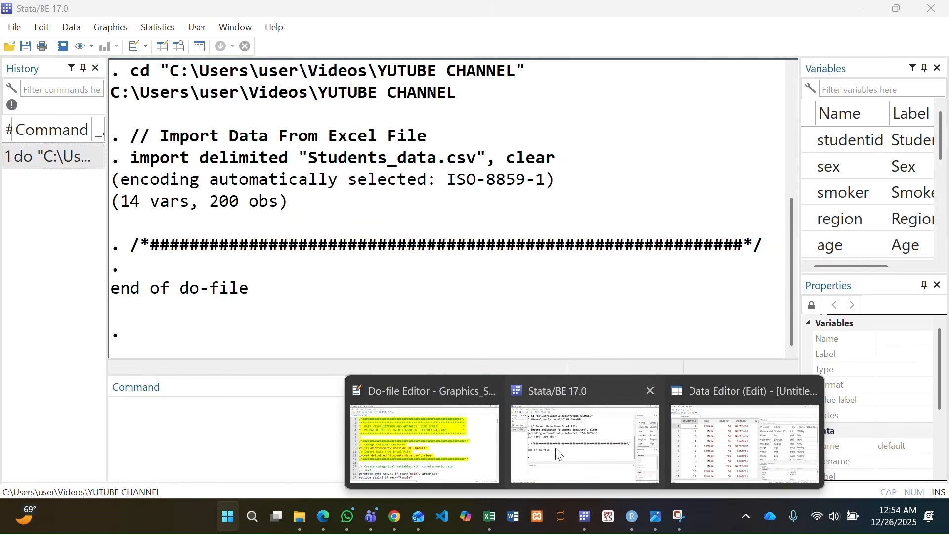
left_click(555, 453)
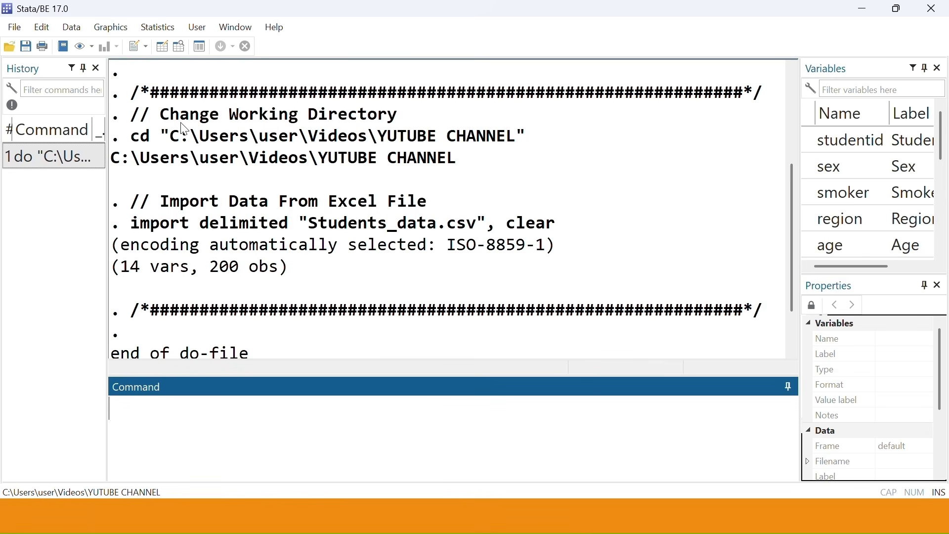
key("super")
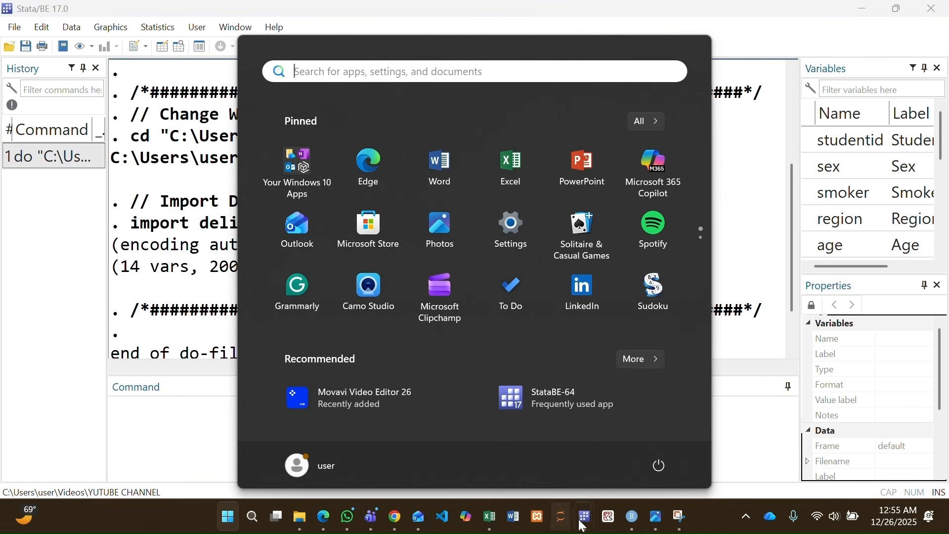
mouse_move(583, 521)
left_click(429, 443)
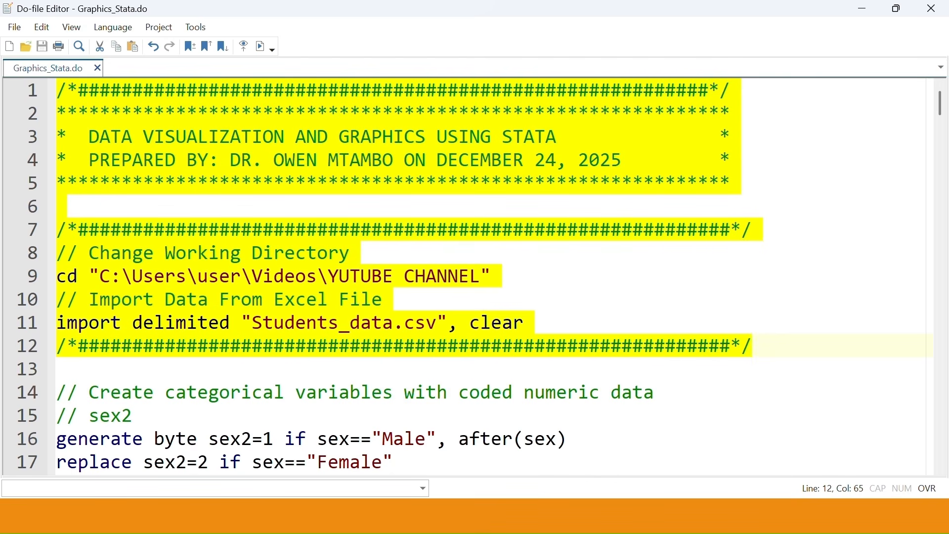
Step: Go back to Stata's main window and open the imported dataset in the Data Editor in edit mode
key("super")
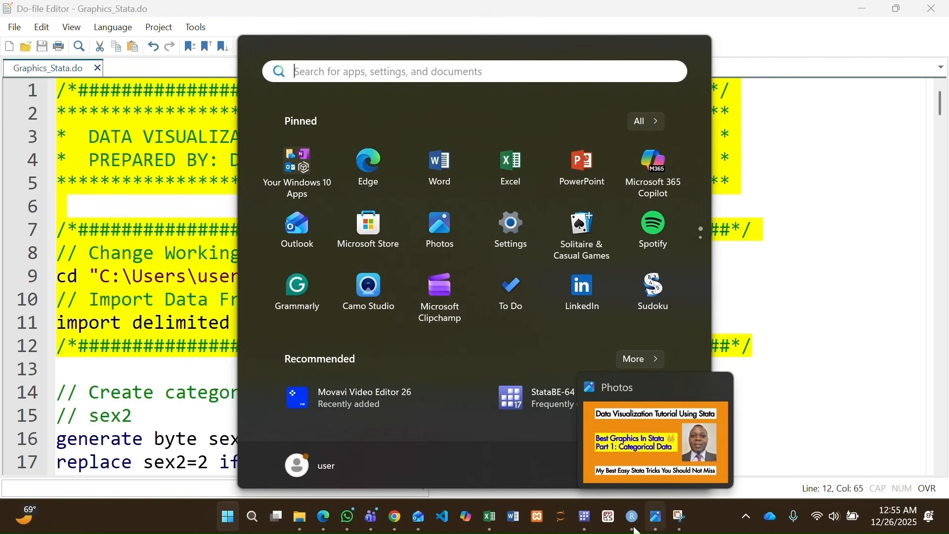
mouse_move(585, 517)
left_click(545, 457)
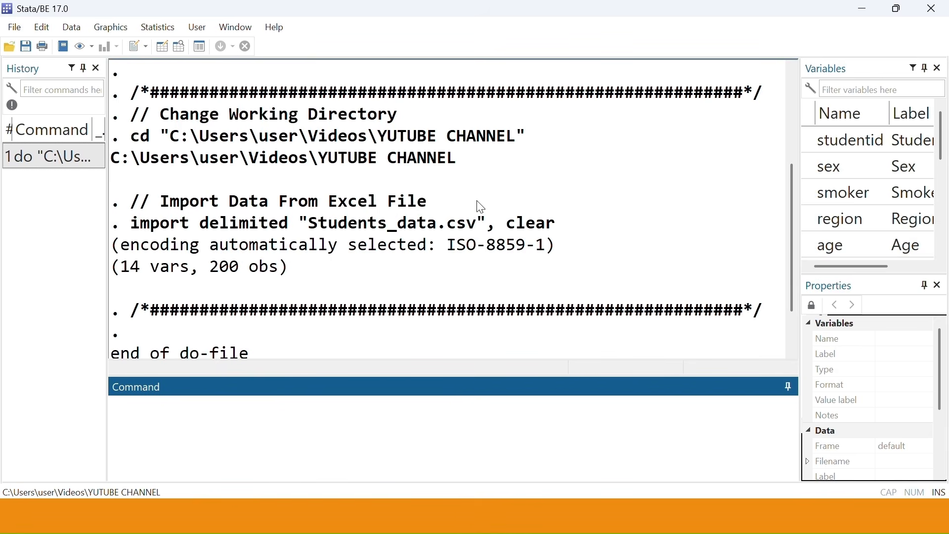
left_click(77, 32)
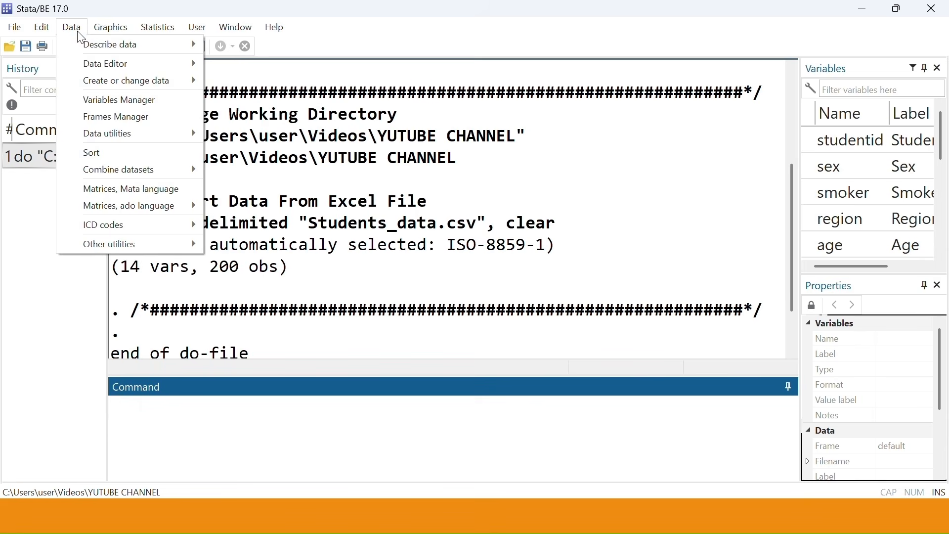
left_click(40, 27)
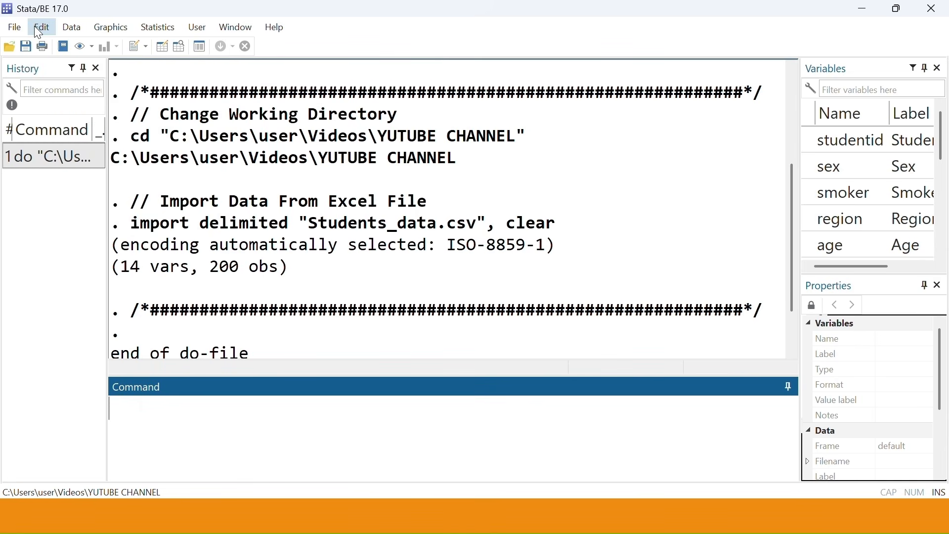
left_click(74, 28)
mouse_move(188, 75)
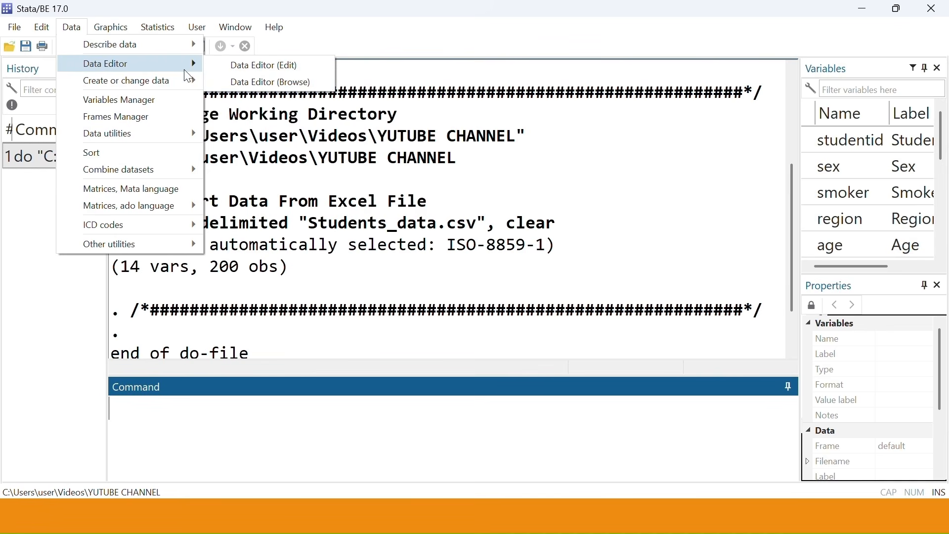
left_click(293, 66)
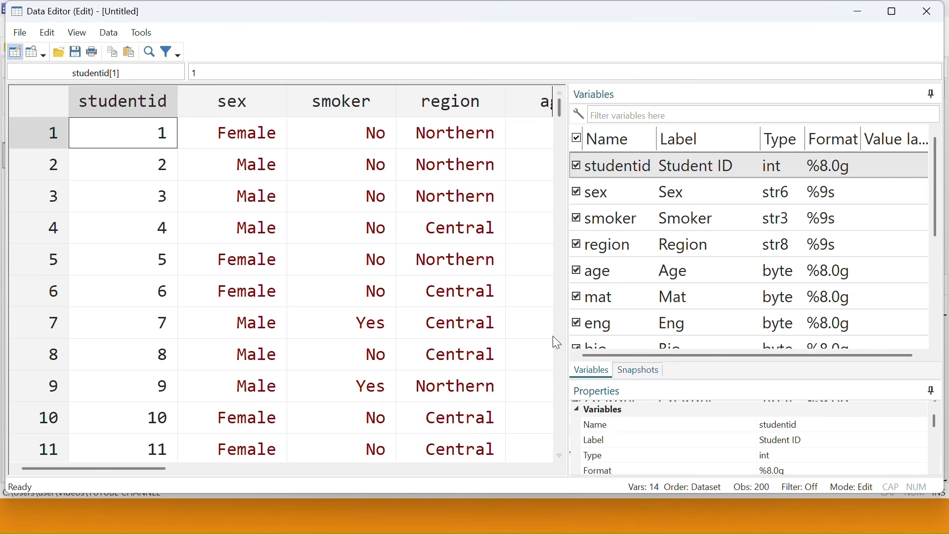
Step: Widen the data grid and examine its columns from studentid through insurance, highlighting the categorical and numeric ones
left_click_drag(567, 176, 642, 175)
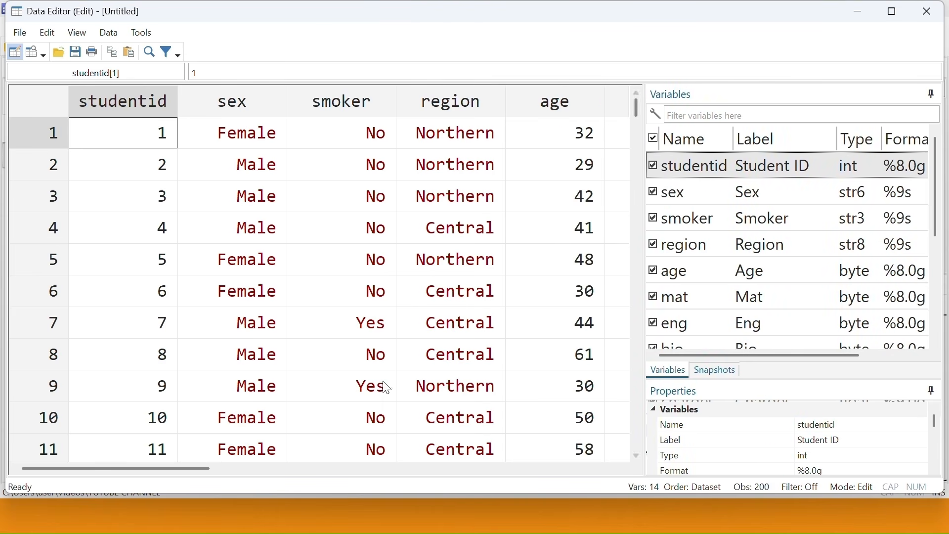
left_click_drag(213, 470, 243, 482)
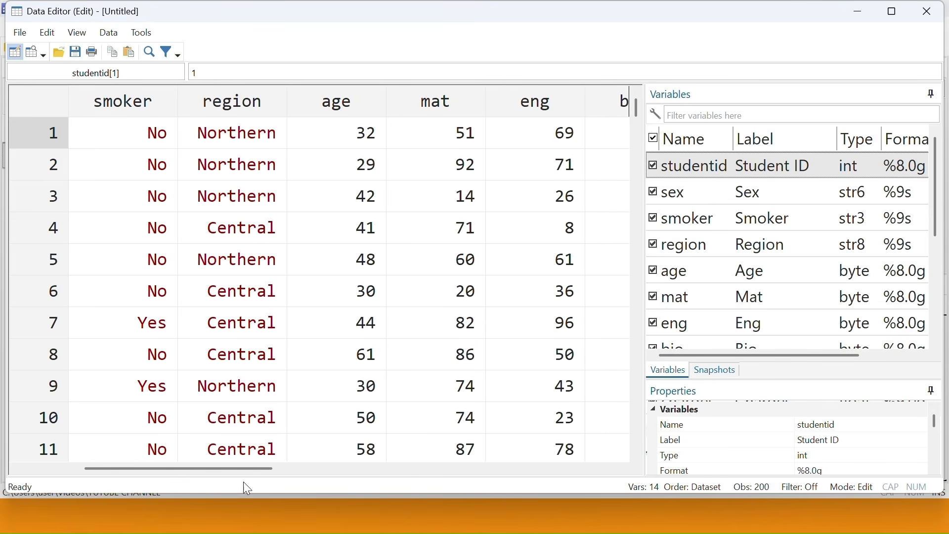
left_click_drag(180, 469, 117, 470)
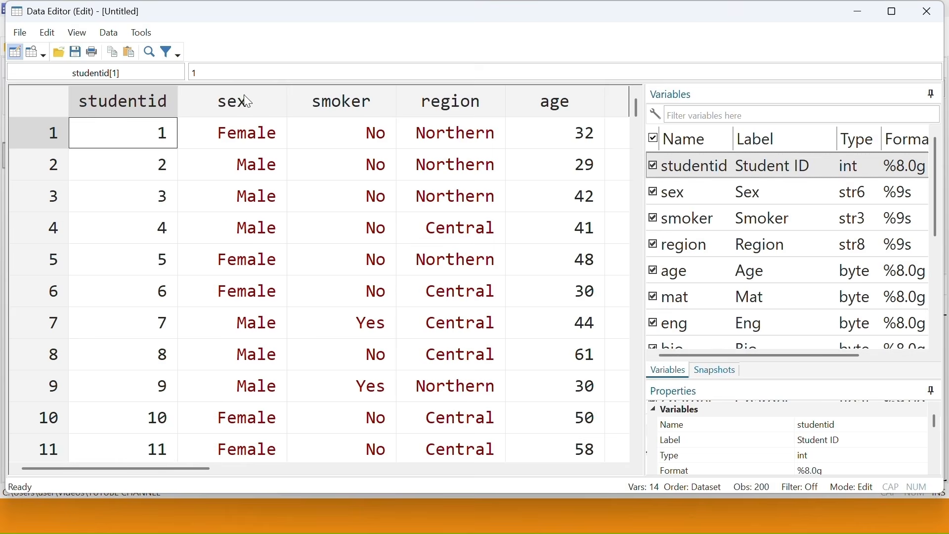
left_click_drag(248, 101, 445, 142)
left_click_drag(206, 470, 527, 516)
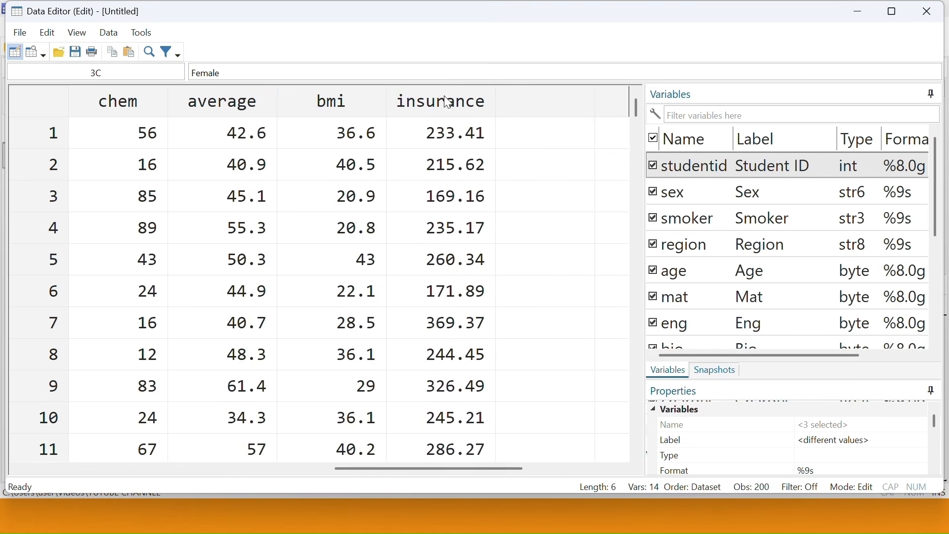
left_click_drag(457, 100, 169, 107)
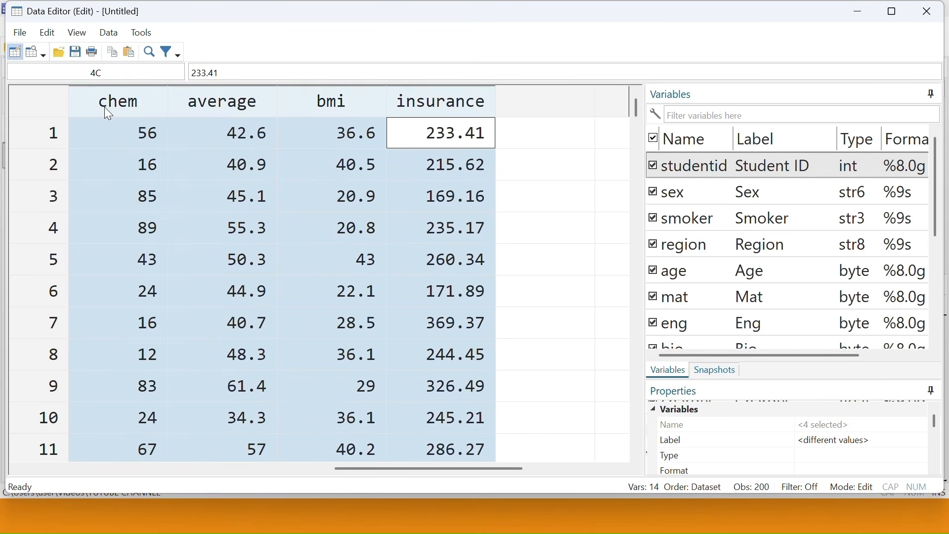
left_click(217, 188)
left_click(339, 106)
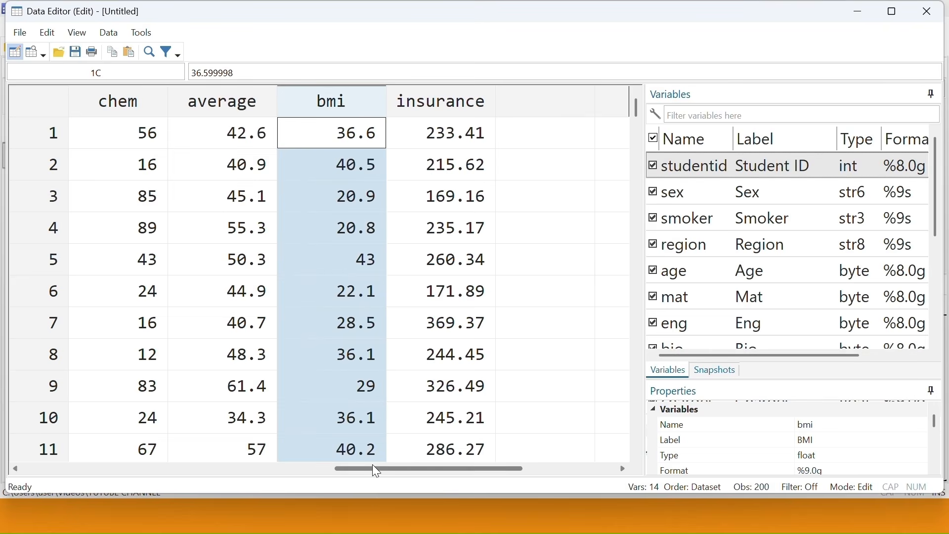
left_click_drag(374, 470, 19, 465)
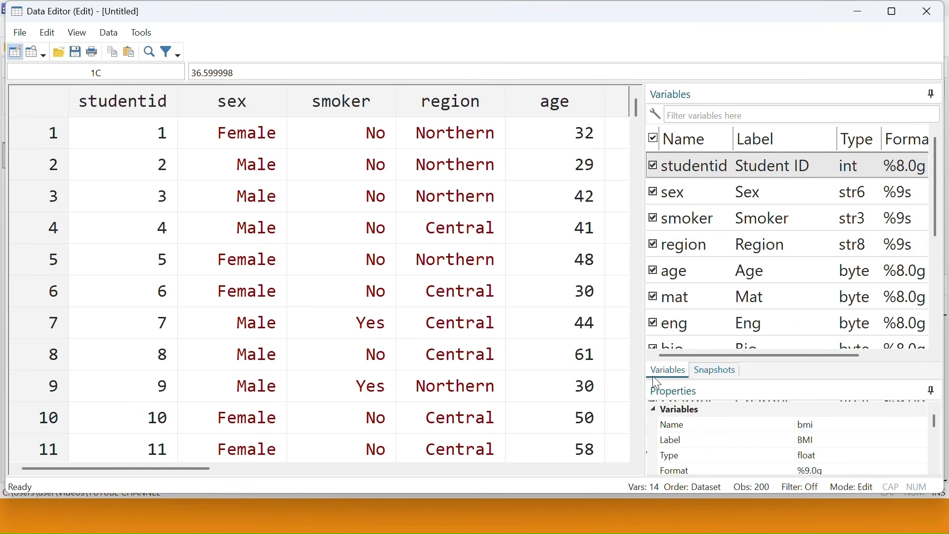
Step: Highlight sex, smoker and region in both the variables list and the data grid to examine their string storage types
mouse_move(694, 352)
left_mouse_down()
mouse_move(847, 352)
mouse_move(697, 354)
left_mouse_up()
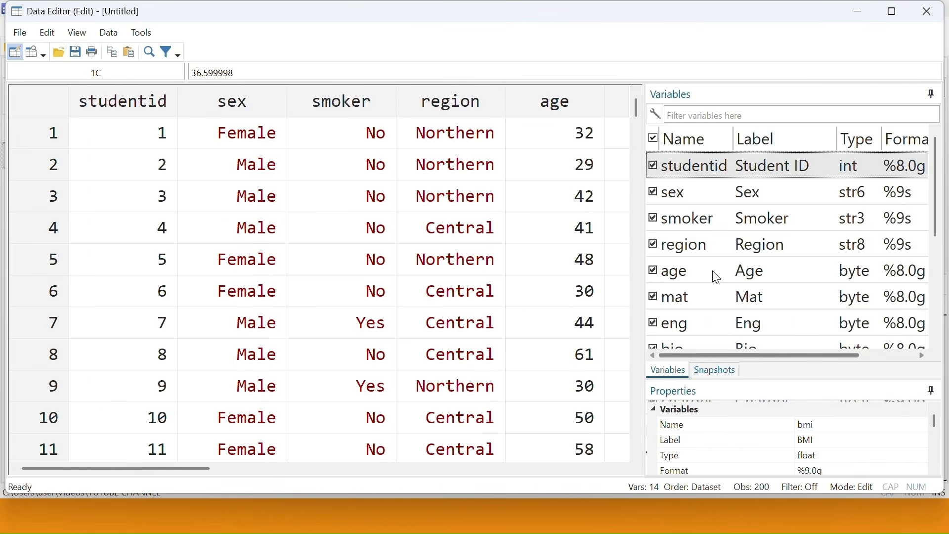
left_click(722, 194)
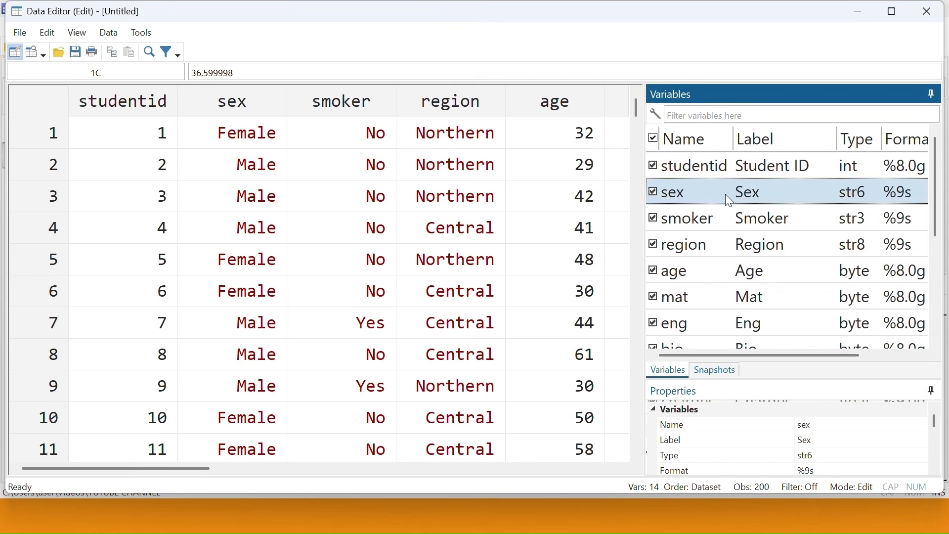
left_click(719, 253, "ctrl")
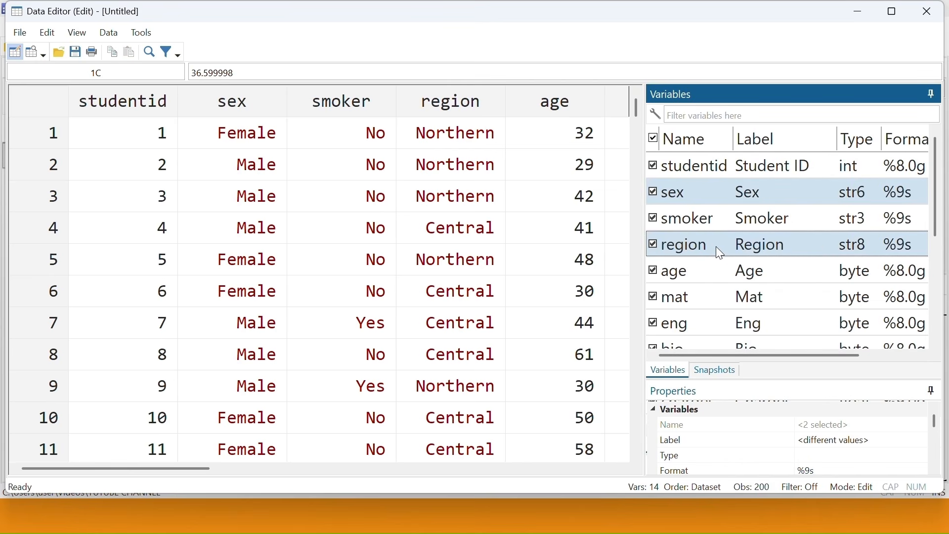
left_click(764, 231, "ctrl")
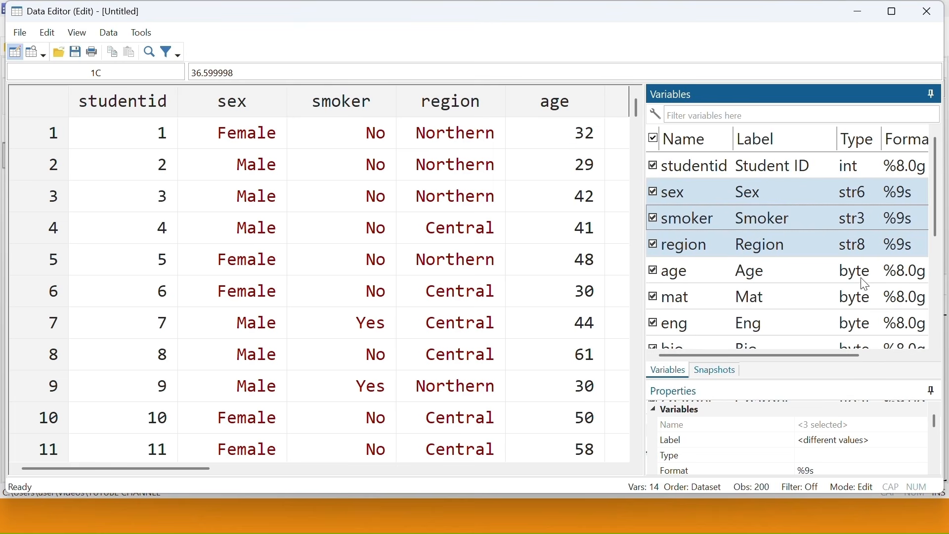
left_click(247, 111)
left_click(423, 114, "ctrl")
left_click(388, 112, "ctrl")
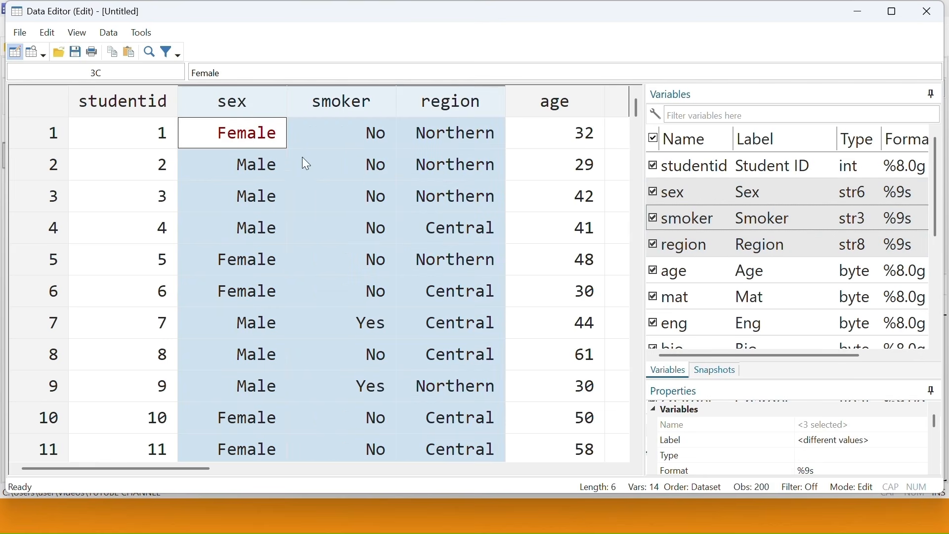
left_click(281, 193)
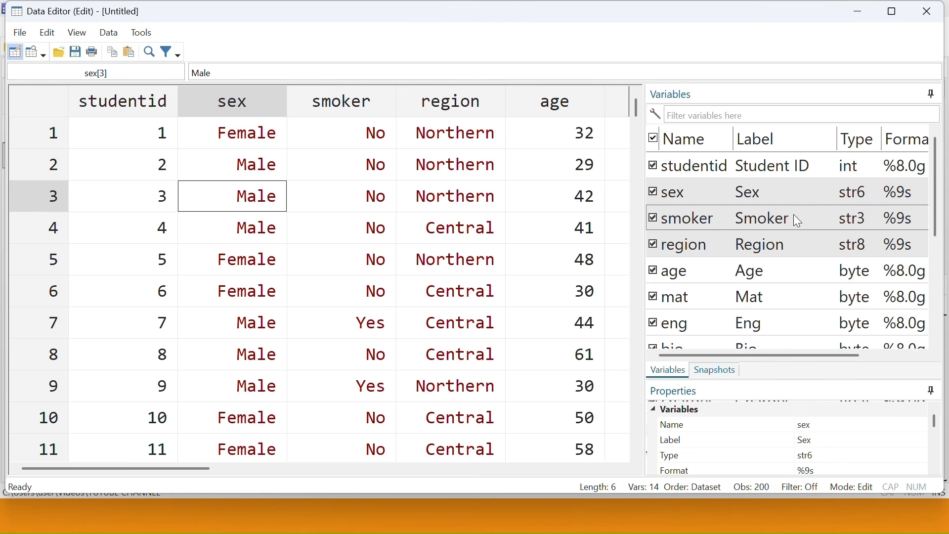
Step: Examine the lower student records and the storage types of the numeric variables from age through insurance
scroll(527, 299, "down", 20)
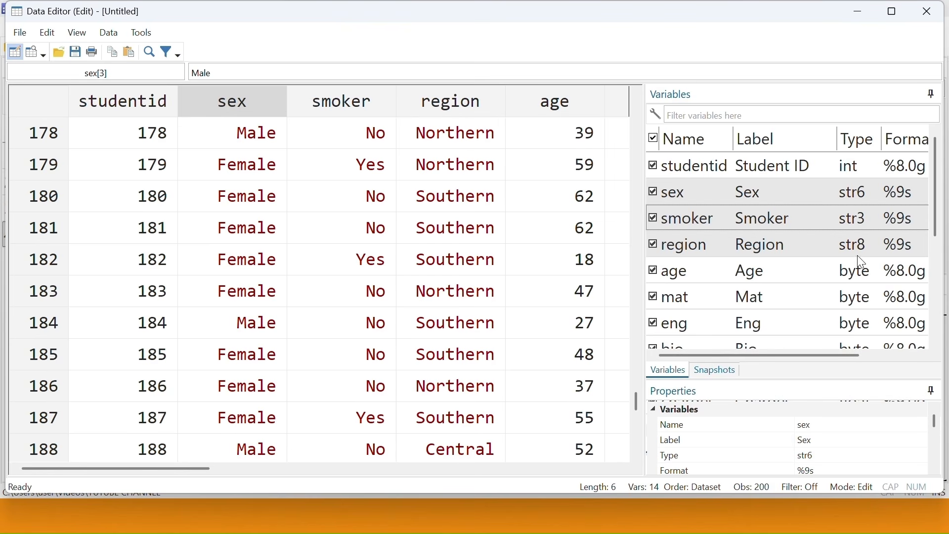
left_click(685, 278)
key("Down")
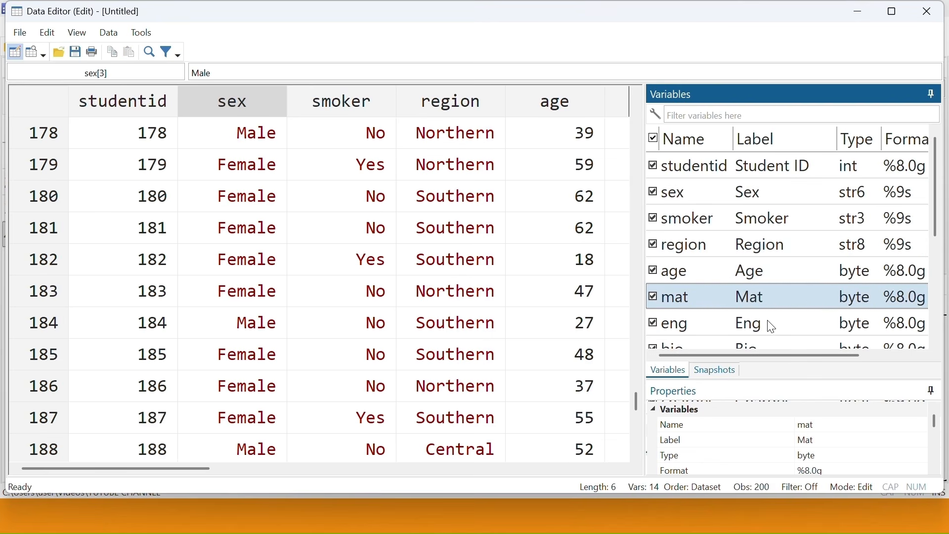
key("Down")
scroll(942, 254, "down", 1)
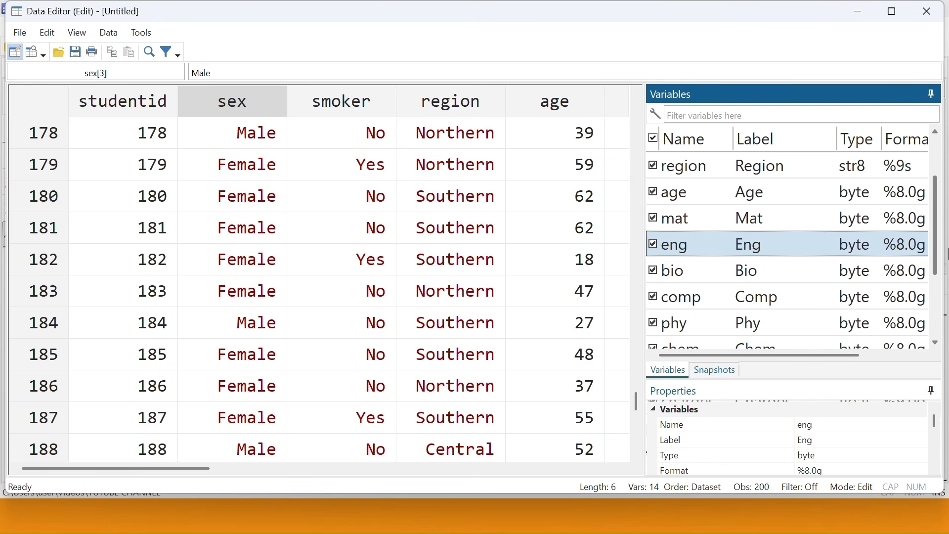
scroll(945, 255, "down", 2)
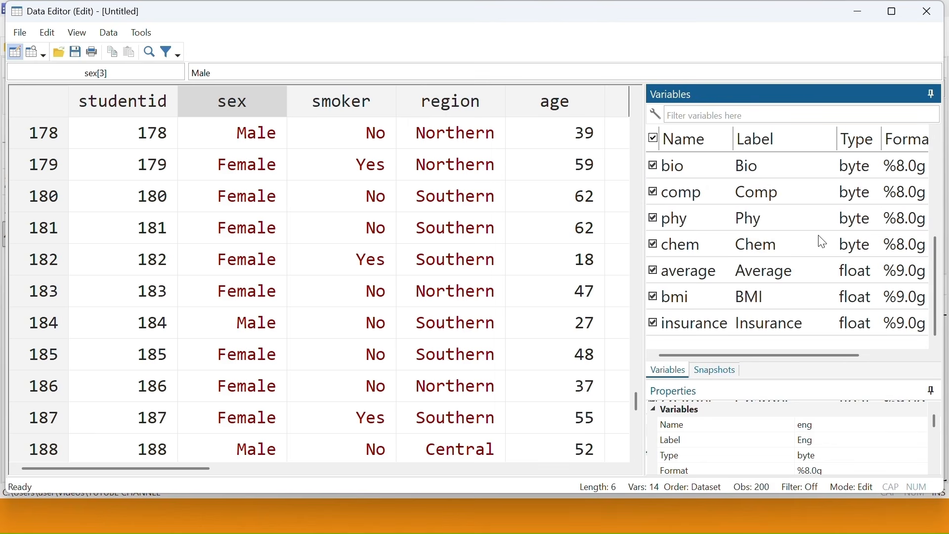
Step: Highlight average, bmi and insurance one by one in the variables list to examine their storage types
left_click(682, 273)
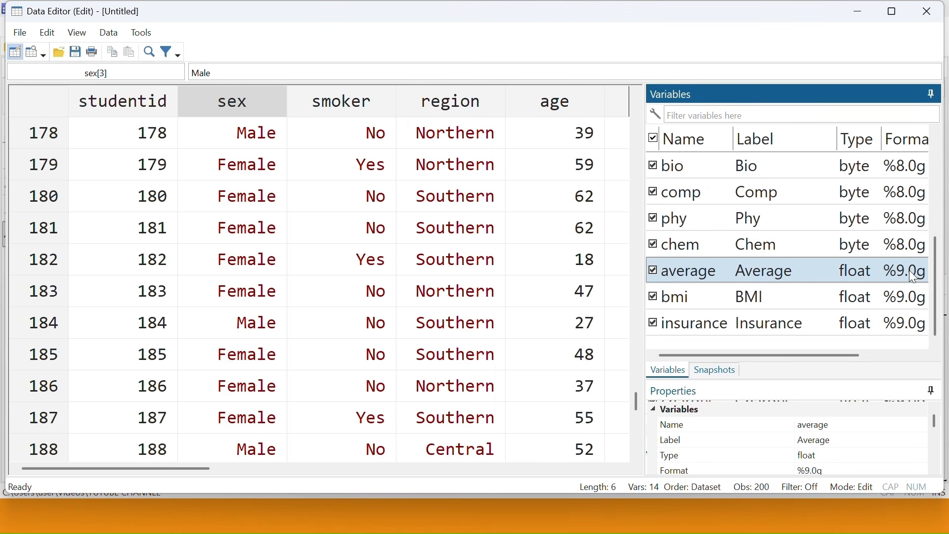
left_click(914, 352)
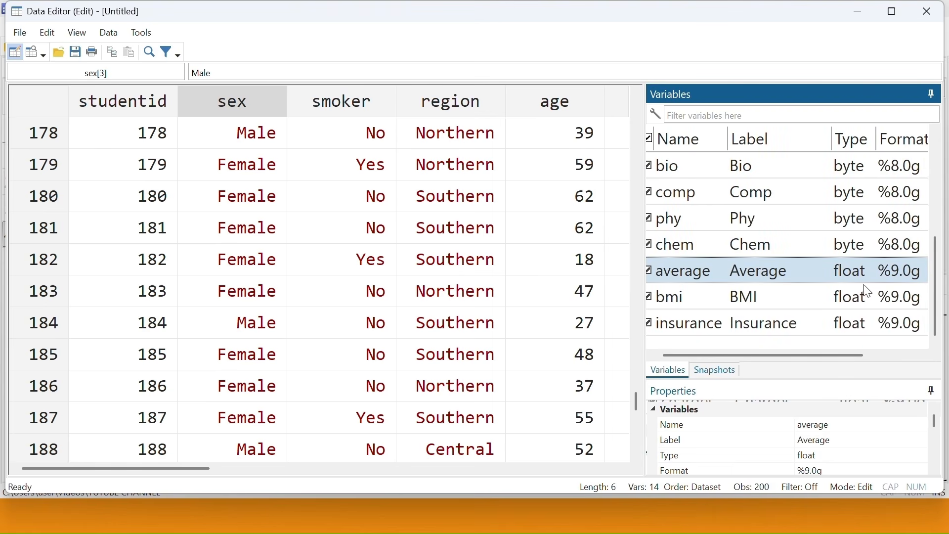
left_click(675, 303)
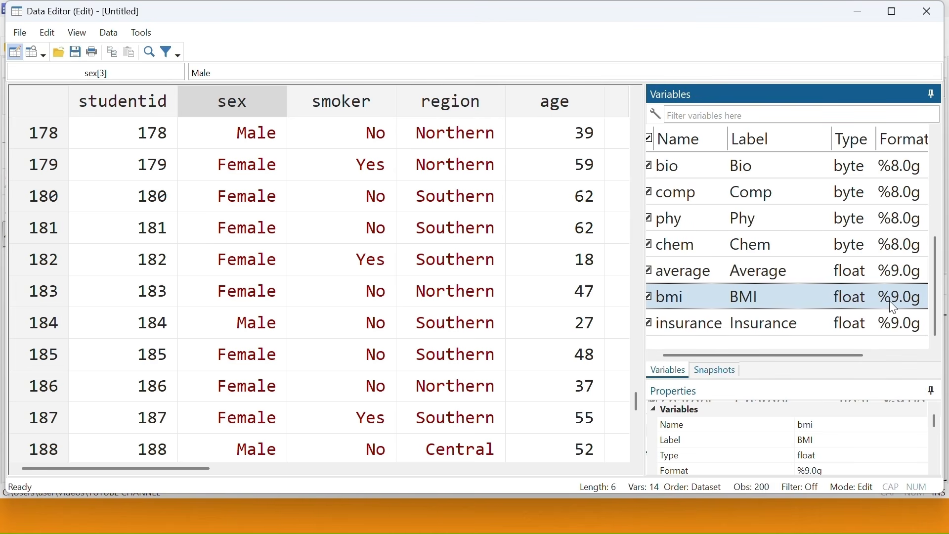
left_click(691, 332)
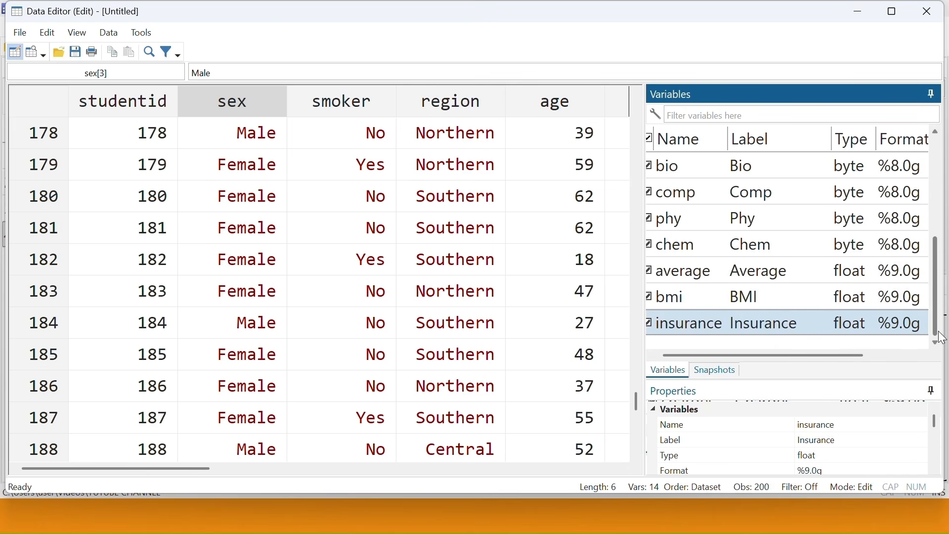
Step: Highlight age, mat, eng and bio in the variables list to examine the storage types of age and the subject scores
left_click_drag(938, 316, 920, 216)
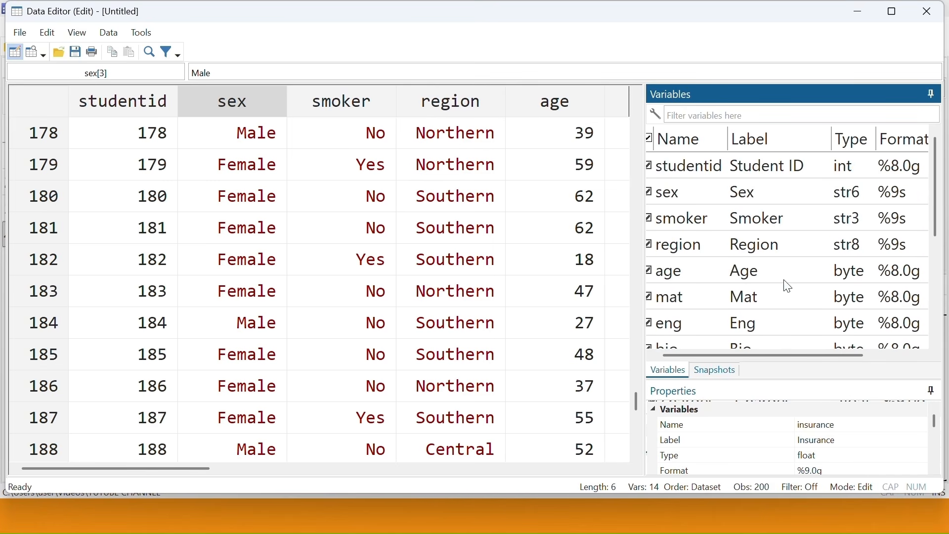
left_click(735, 276)
left_click(745, 299)
left_click(756, 324)
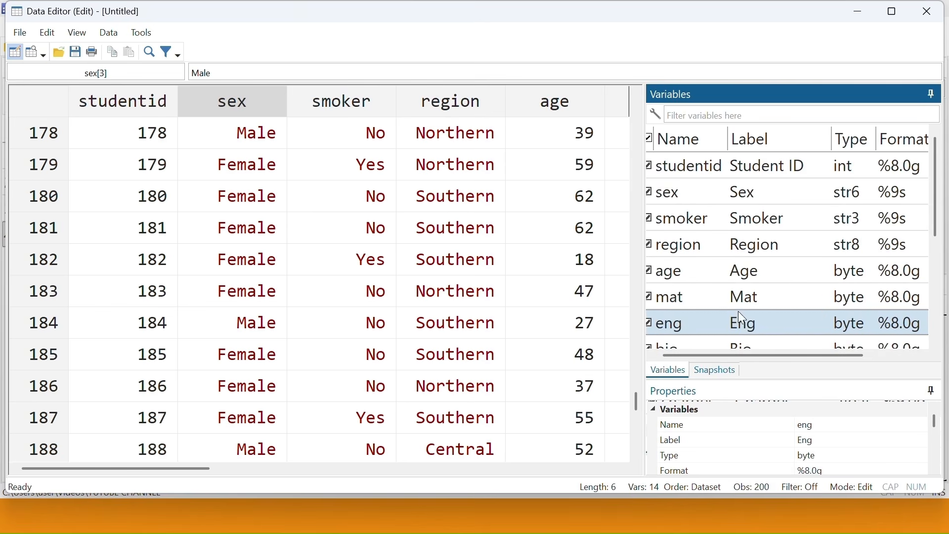
scroll(744, 302, "down", 1)
scroll(737, 269, "up", 1)
scroll(747, 305, "down", 1)
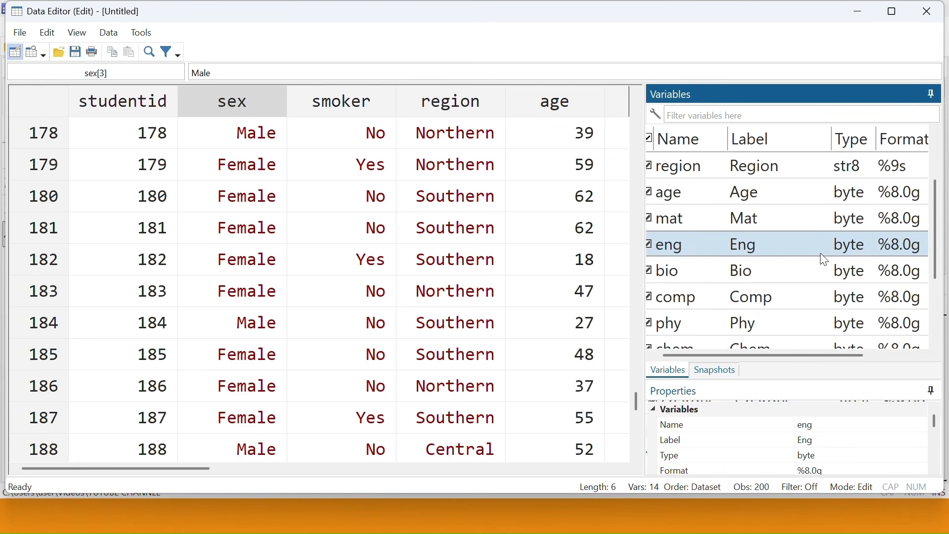
left_click(737, 218)
left_click(765, 260)
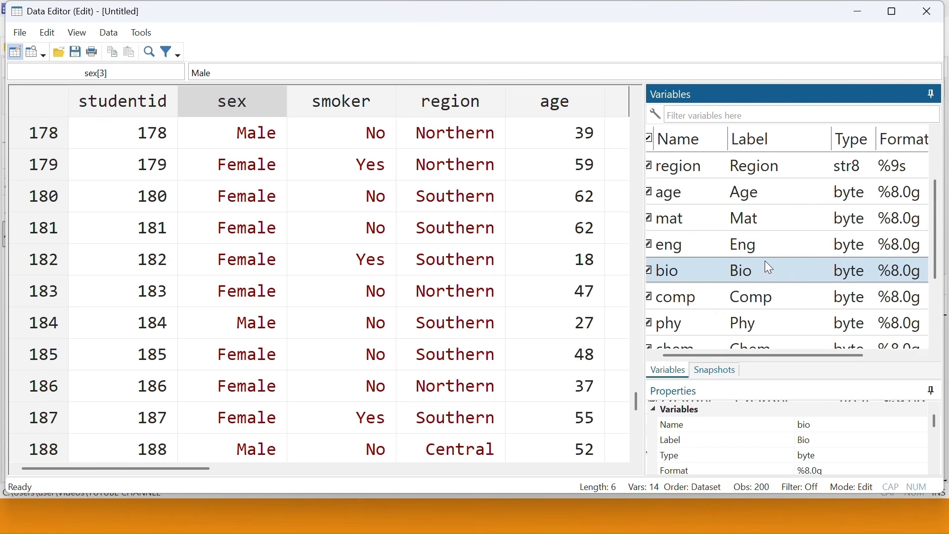
Step: Compare the storage types of studentid, sex and smoker by highlighting each in the variables list
scroll(786, 225, "up", 1)
left_click(863, 175)
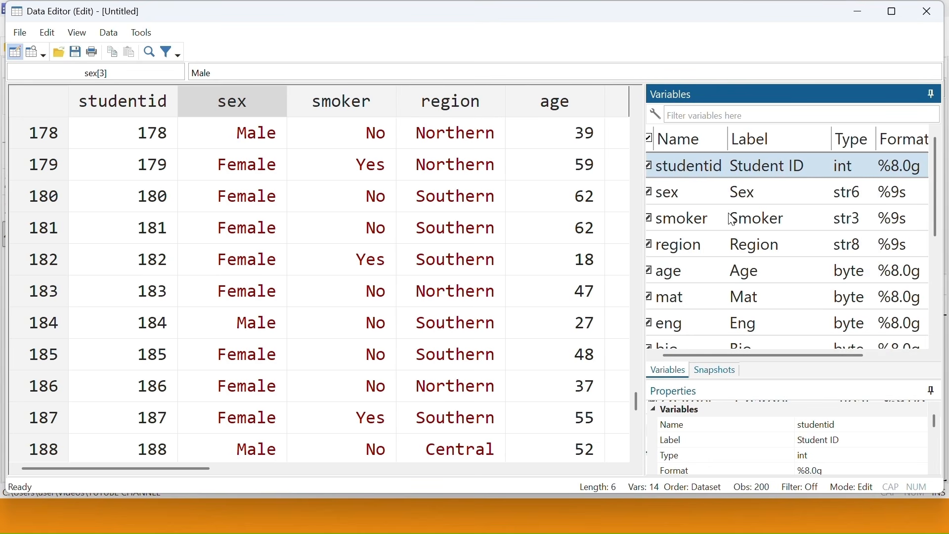
left_click(696, 198)
left_click(711, 217)
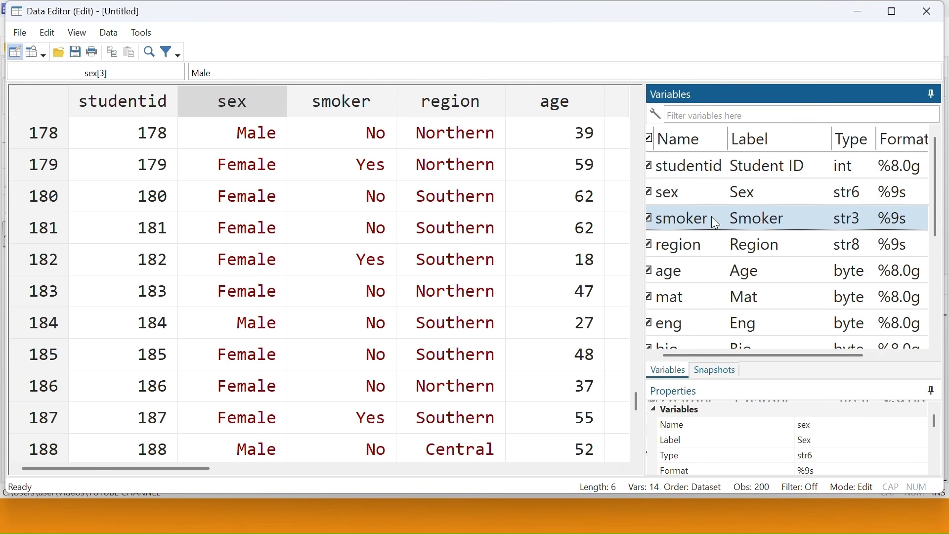
Step: Switch to the do-file Graphics_Stata.do and select the code block that creates and labels the coded variable sex2
key("super")
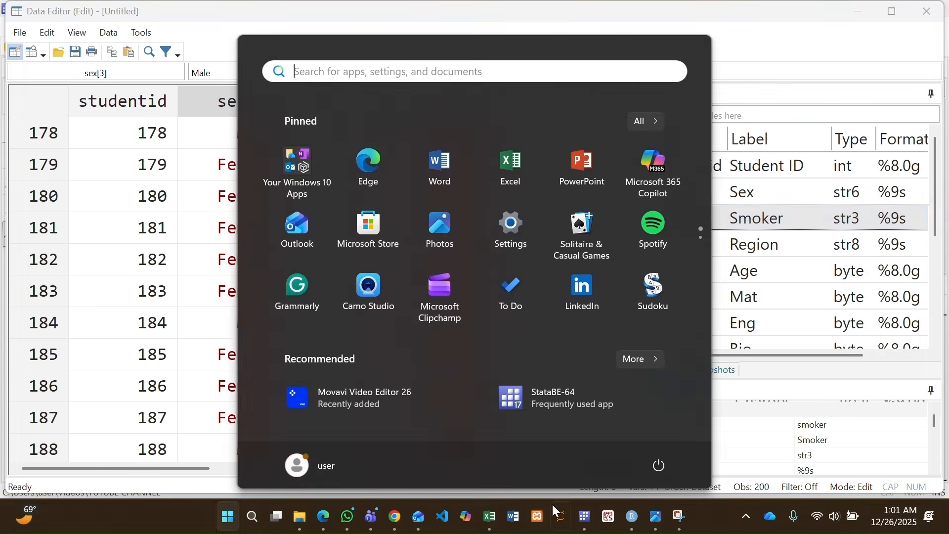
mouse_move(585, 517)
left_click(428, 475)
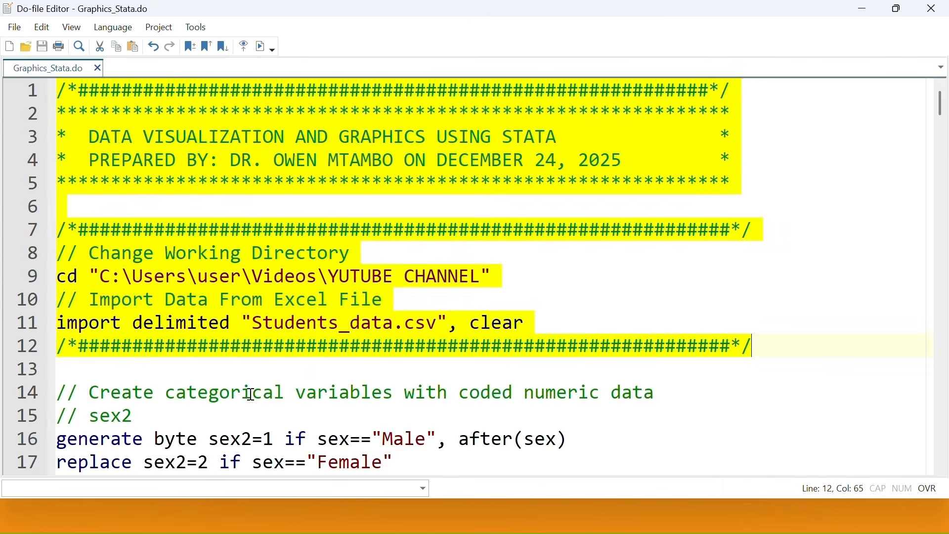
scroll(247, 391, "down", 3)
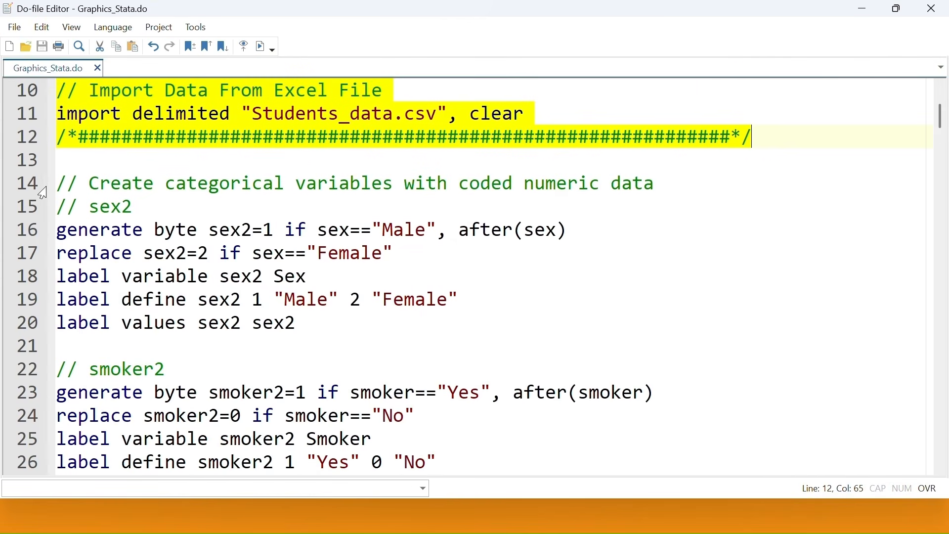
left_click(10, 191)
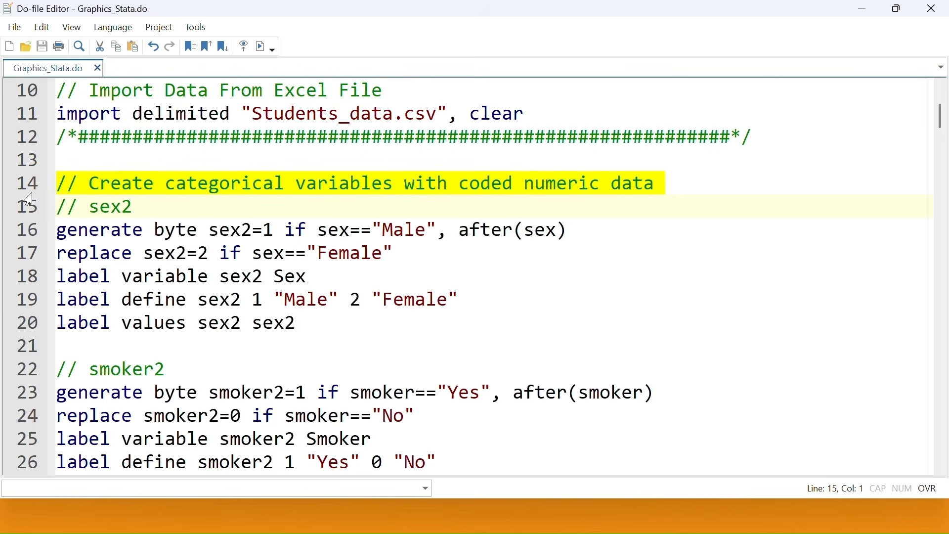
left_click(64, 184)
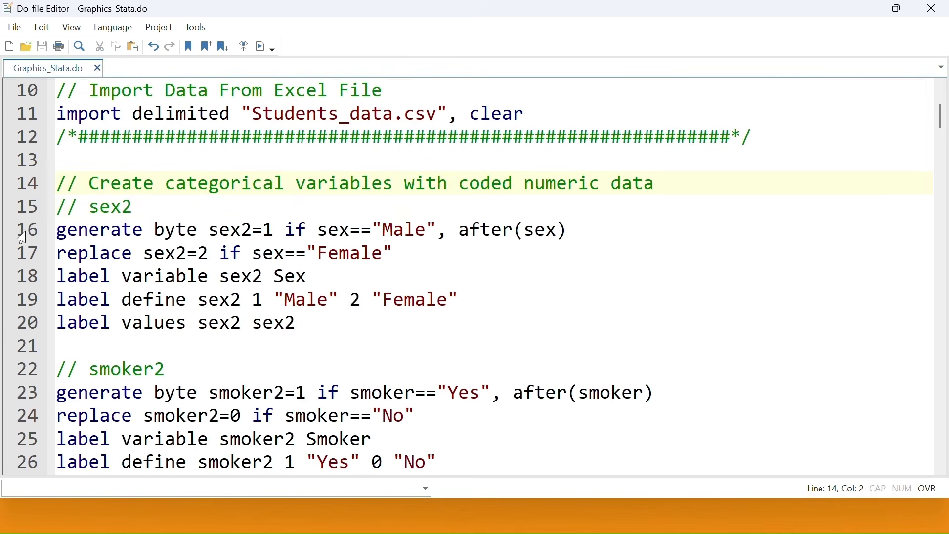
left_click_drag(56, 184, 53, 339)
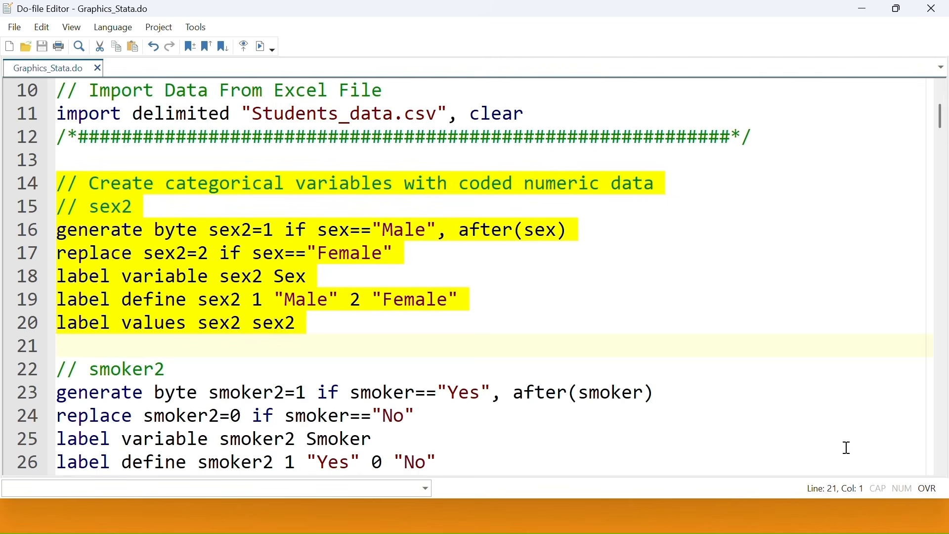
Step: Extend the code selection through the smoker2 and region2 blocks, ending at the line label values region2 region2
key("shift+Down")
key("shift+Down")
key("shift+Down")
key("shift+Down")
key("shift+Down")
key("shift+Down")
key("shift+Down")
key("shift+Down")
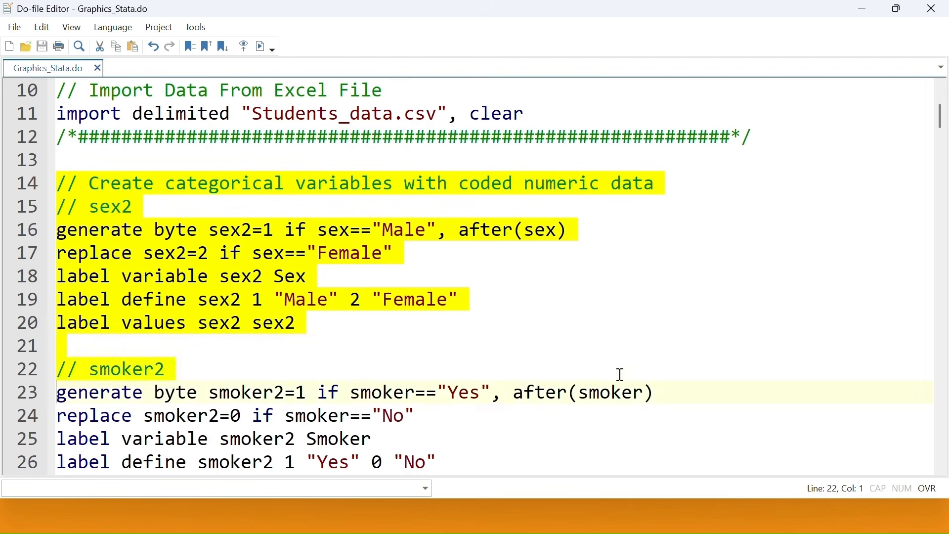
scroll(621, 374, "down", 1)
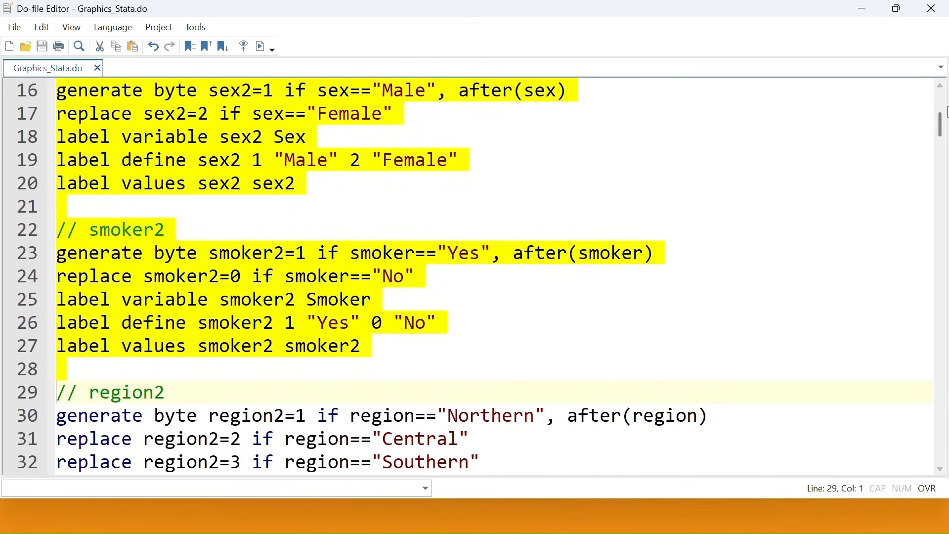
scroll(947, 112, "up", 1)
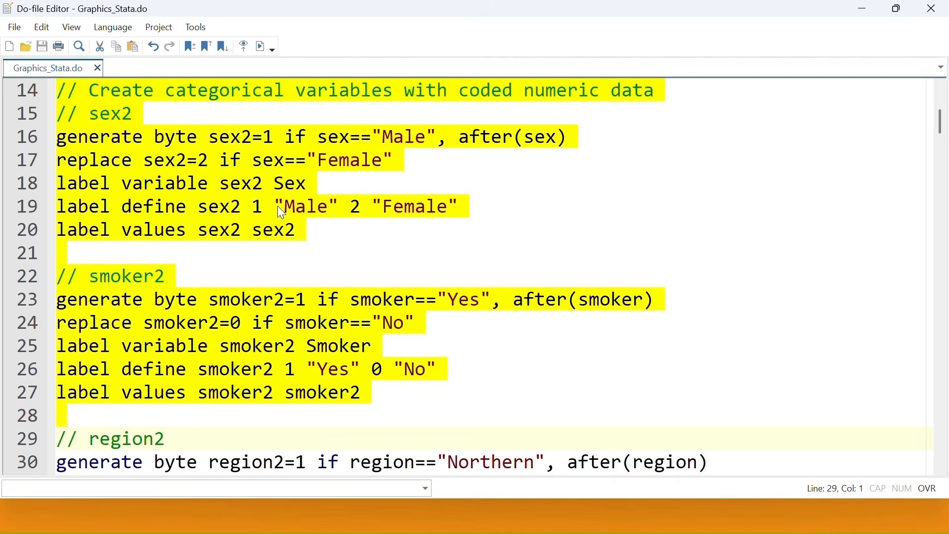
scroll(328, 403, "down", 2)
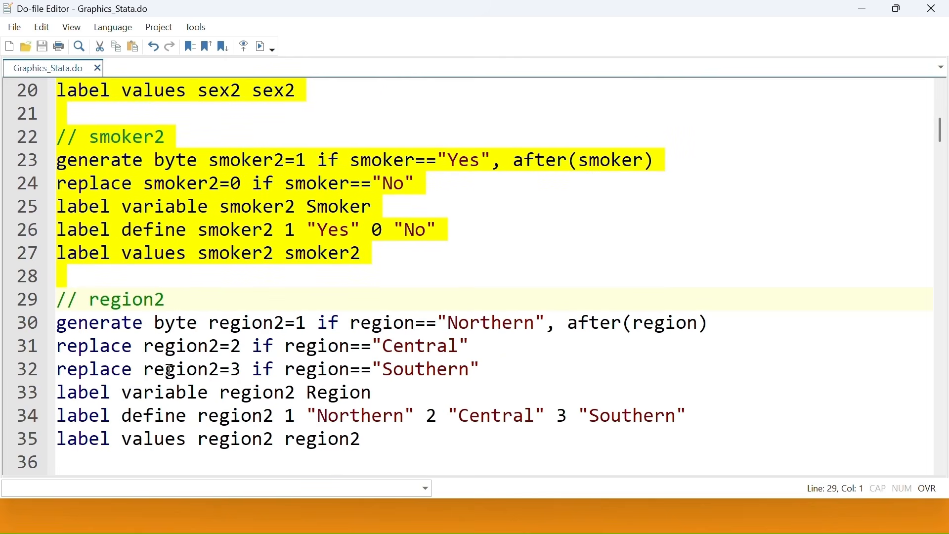
left_click(377, 445, "shift")
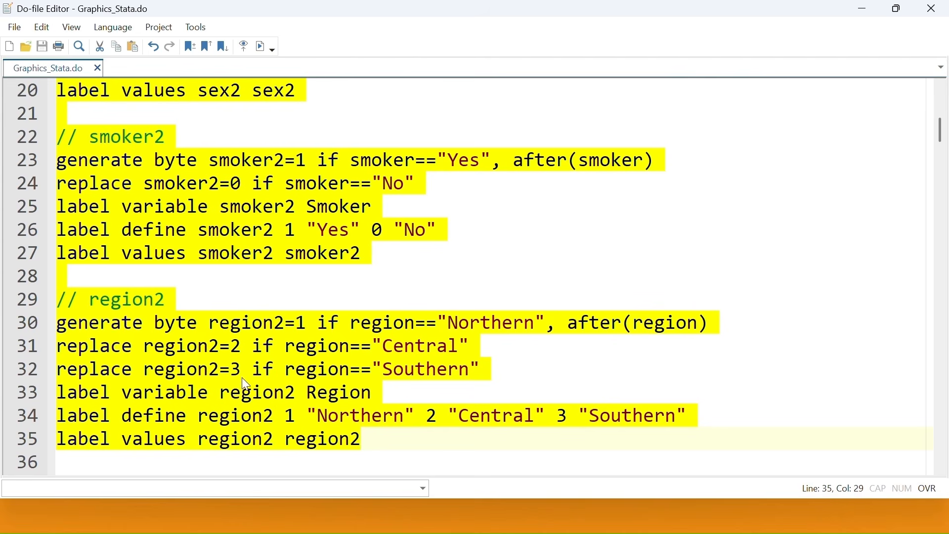
Step: Check the after() options in the selected generate commands and run the selected code that creates sex2, smoker2 and region2
scroll(346, 406, "down", 1)
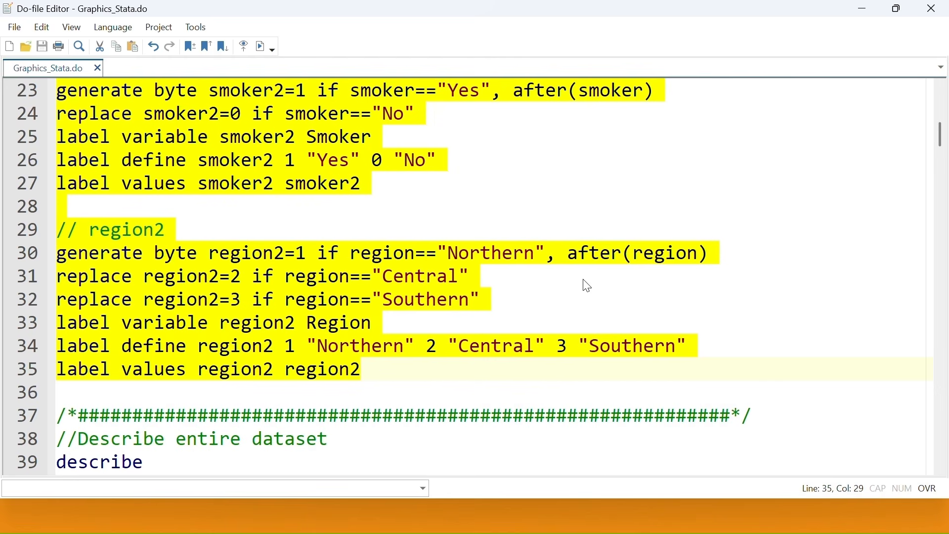
scroll(588, 286, "up", 4)
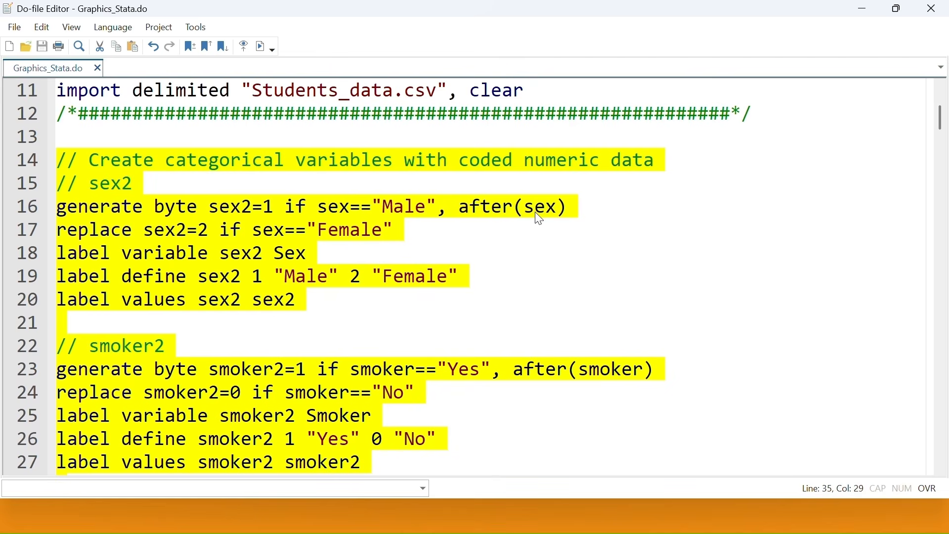
scroll(632, 350, "down", 1)
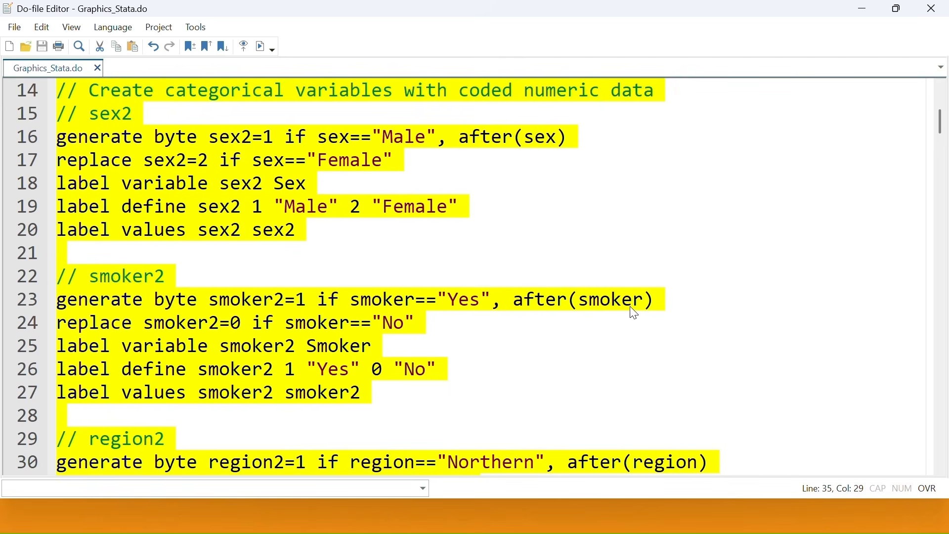
scroll(489, 376, "down", 2)
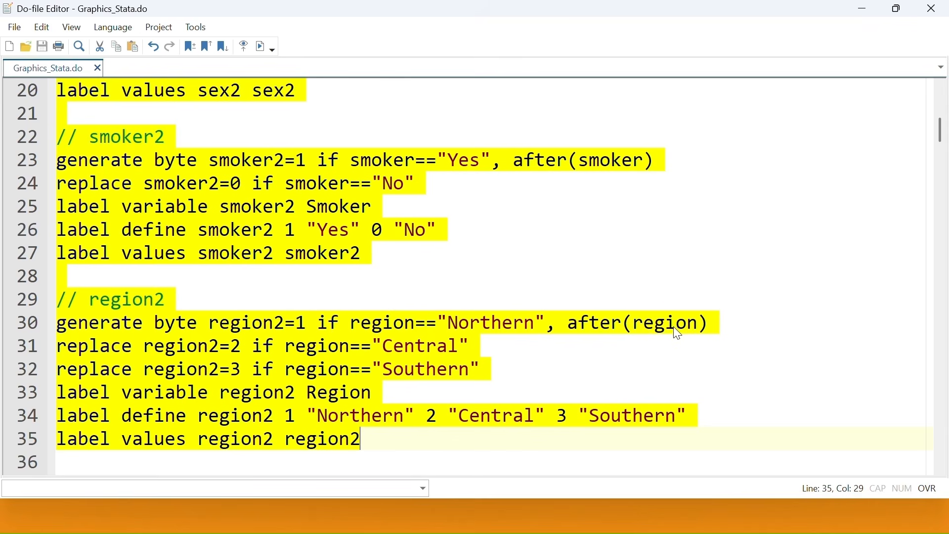
scroll(671, 340, "down", 1)
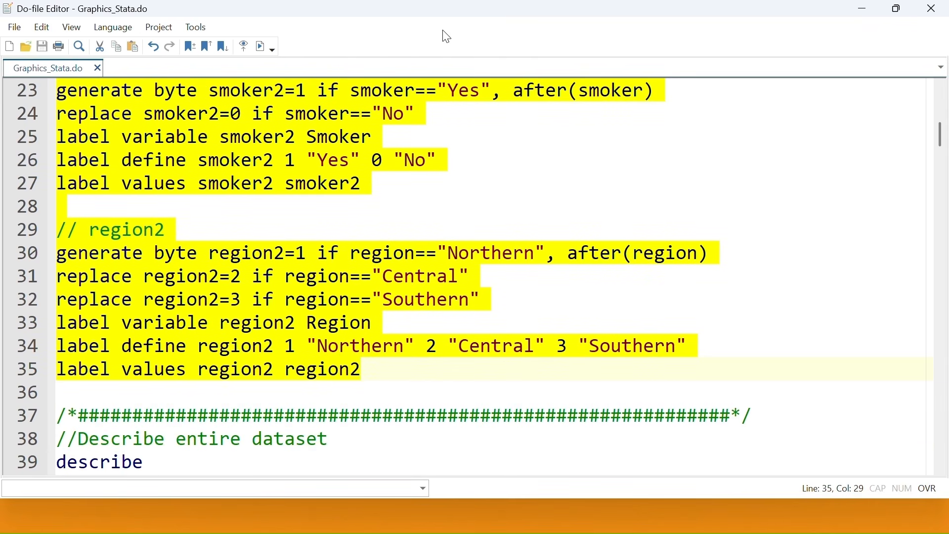
Step: Switch to Stata's main window and examine the output of the sex2, smoker2 and region2 commands through the end of the do-file
key("super")
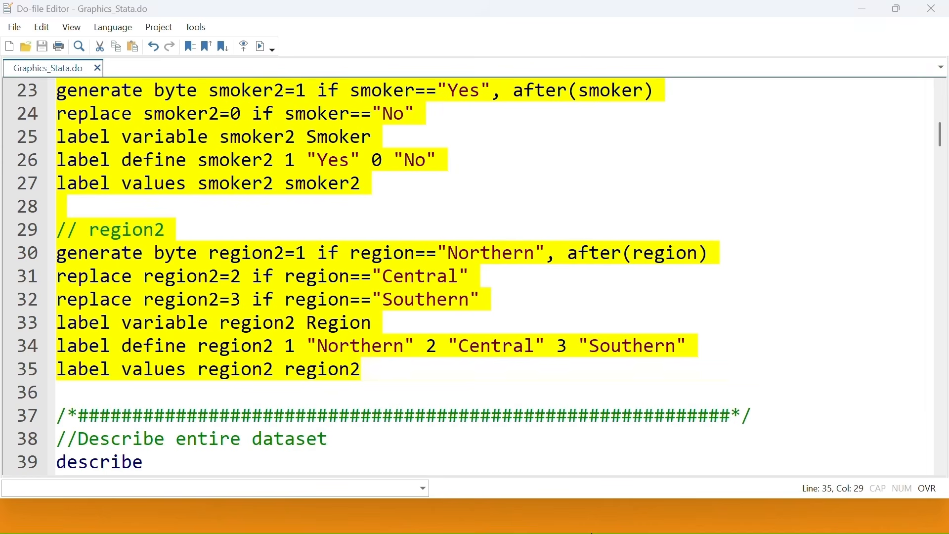
left_click(585, 515)
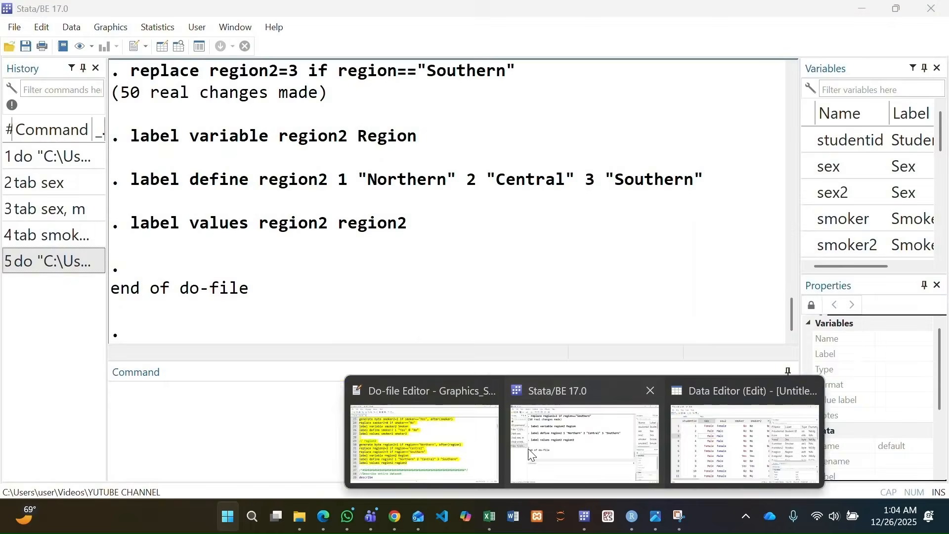
left_click(585, 440)
scroll(425, 336, "up", 3)
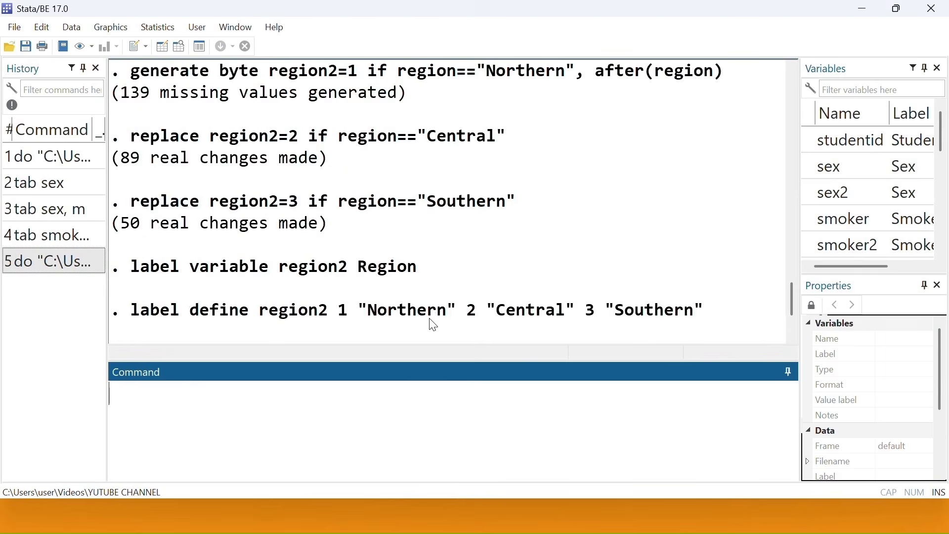
scroll(236, 242, "down", 1)
scroll(247, 245, "up", 10)
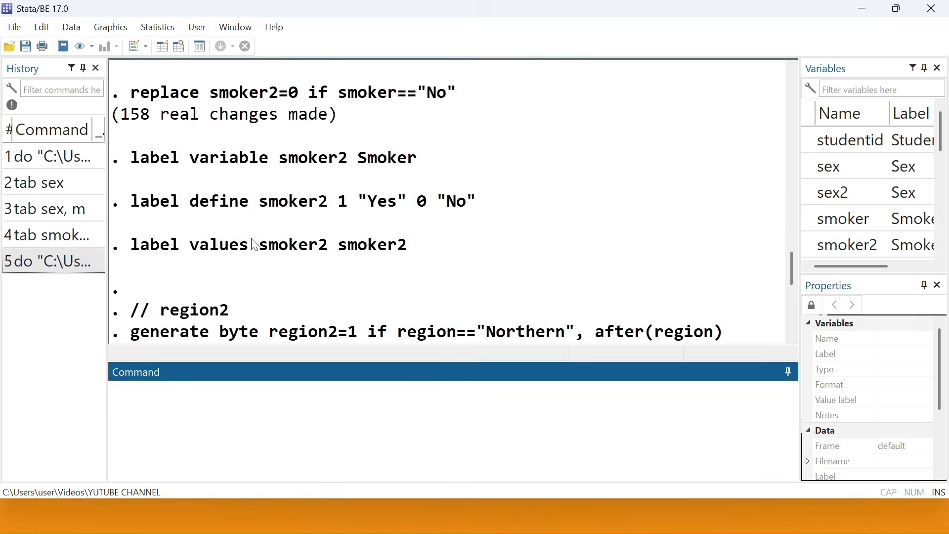
scroll(258, 247, "down", 1)
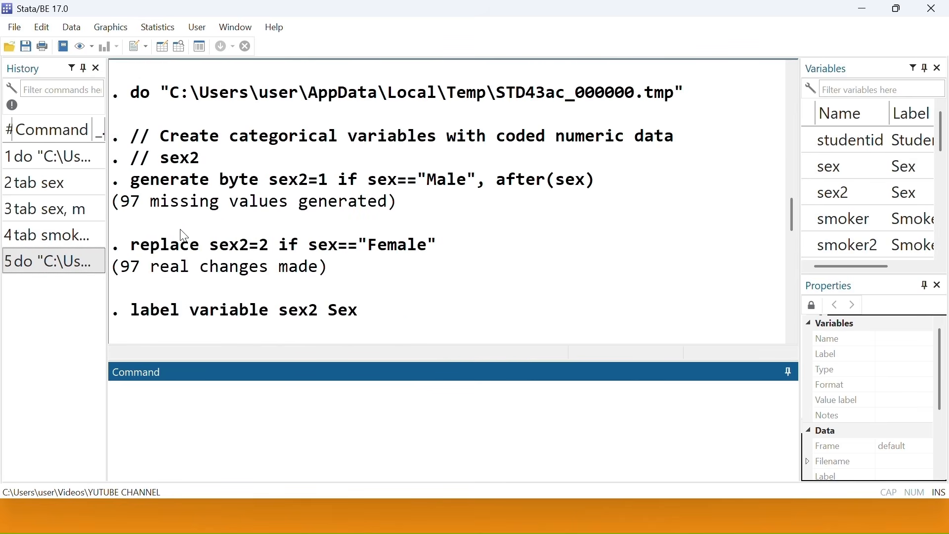
scroll(255, 284, "down", 1)
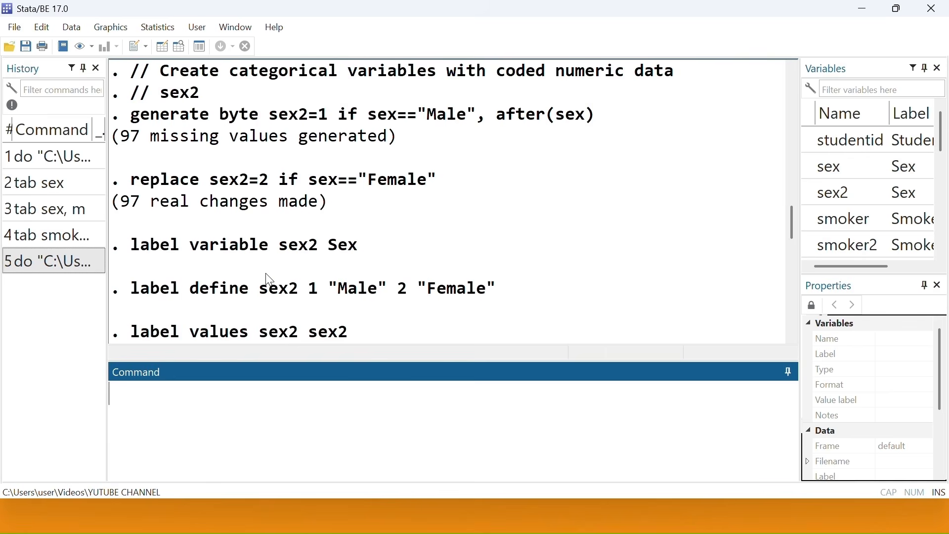
scroll(276, 292, "down", 3)
scroll(287, 297, "down", 8)
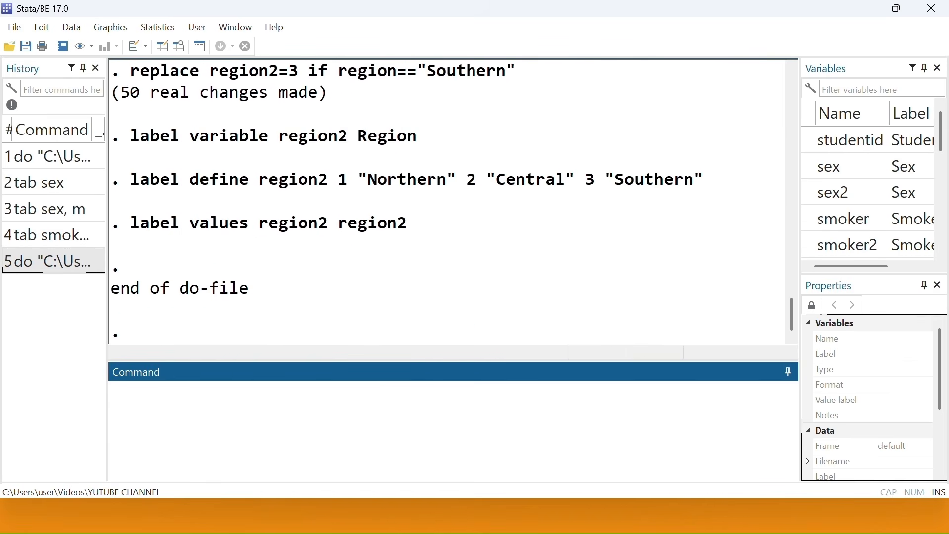
Step: Return to the Data Editor to view the dataset with the new coded categorical variables
key("super")
mouse_move(601, 515)
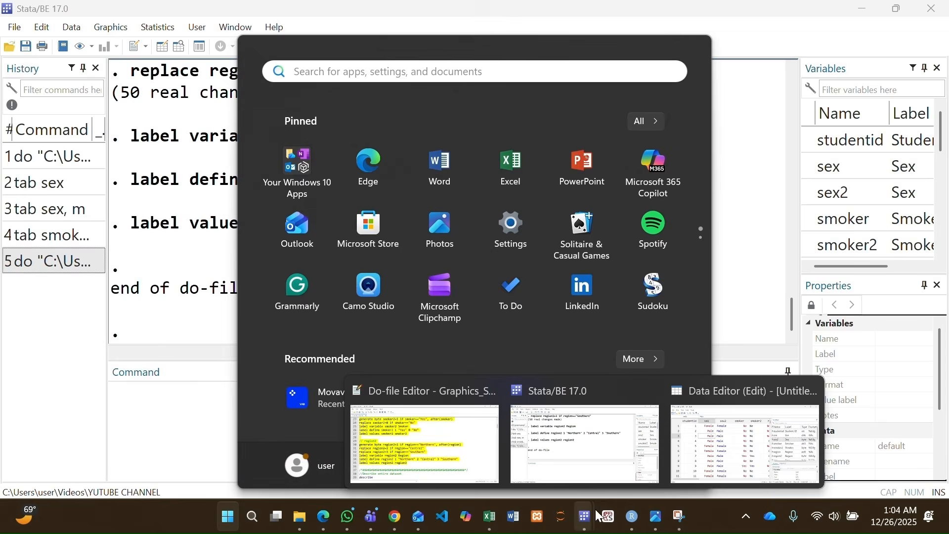
left_click(720, 455)
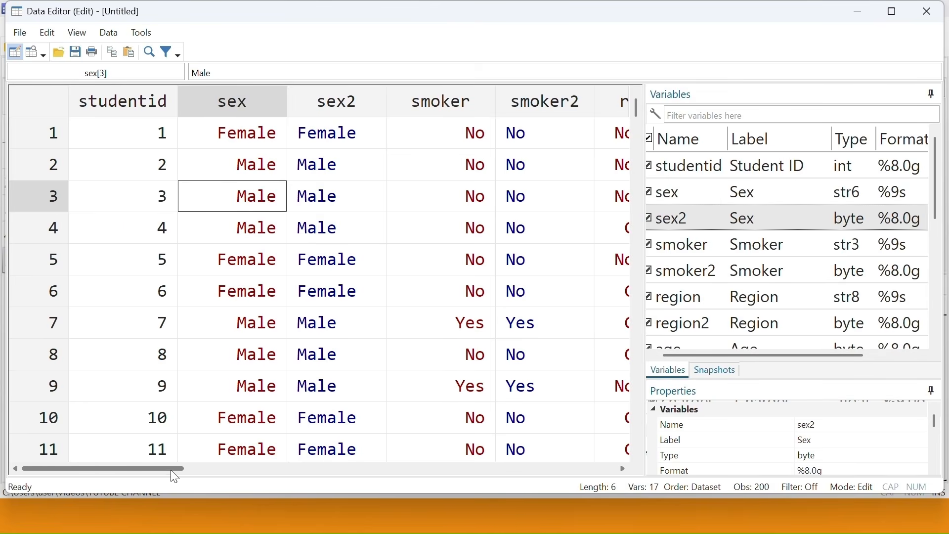
Step: Examine the dataset's last columns, bmi and insurance, and review the full variable list from studentid to insurance
left_click_drag(173, 469, 584, 530)
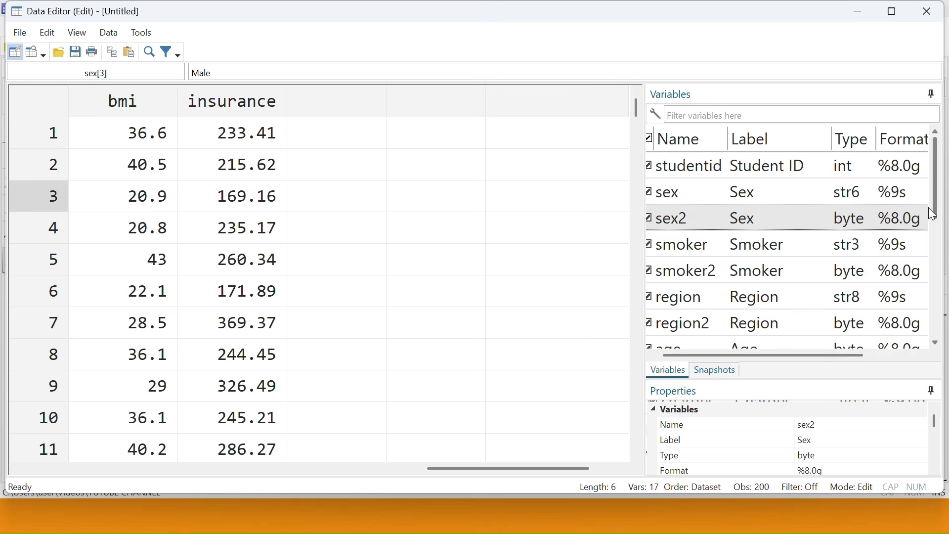
left_click_drag(934, 212, 943, 301)
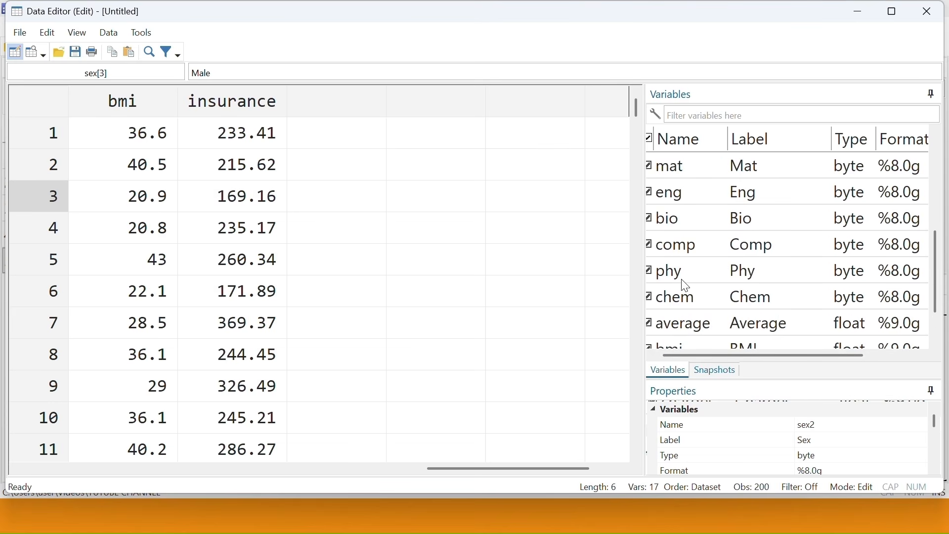
scroll(927, 252, "down", 1)
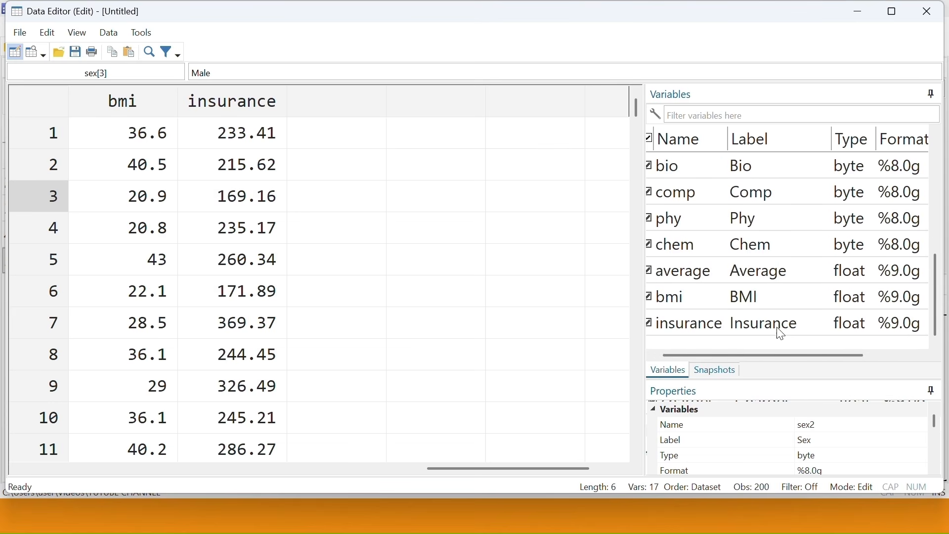
scroll(938, 272, "up", 1)
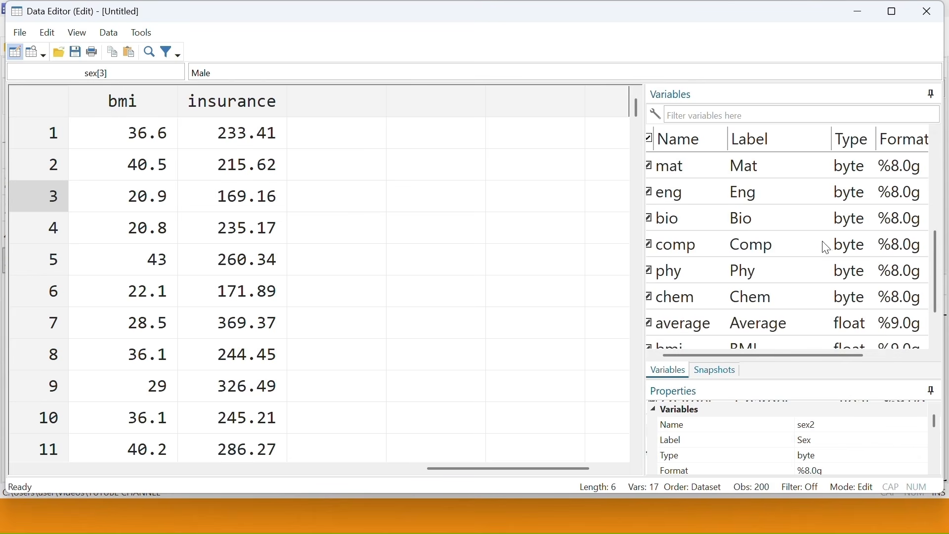
scroll(745, 241, "up", 3)
scroll(761, 177, "up", 1)
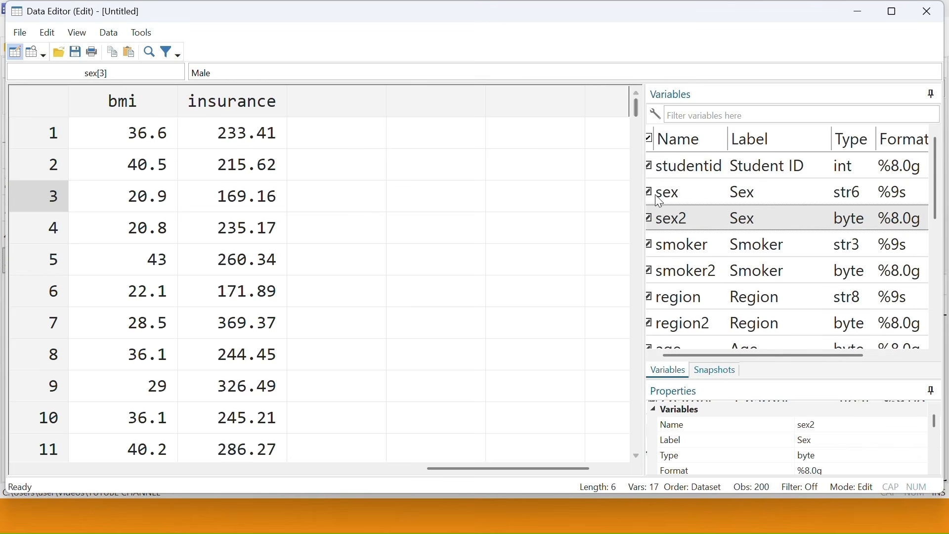
Step: Compare the storage types of sex and sex2, and check the value labels attached to the coded variables
left_click(676, 194)
left_click(699, 220)
left_click(919, 356)
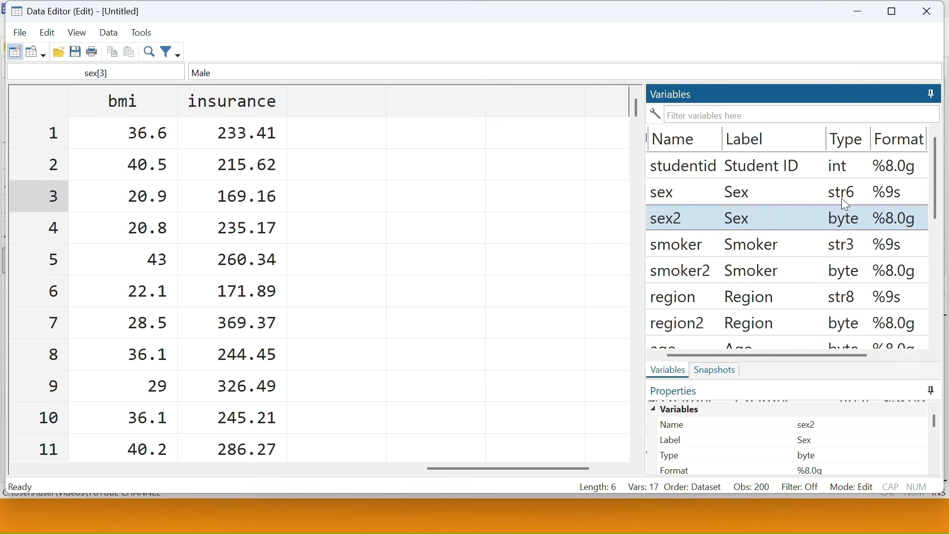
left_click(890, 356)
left_click(890, 284)
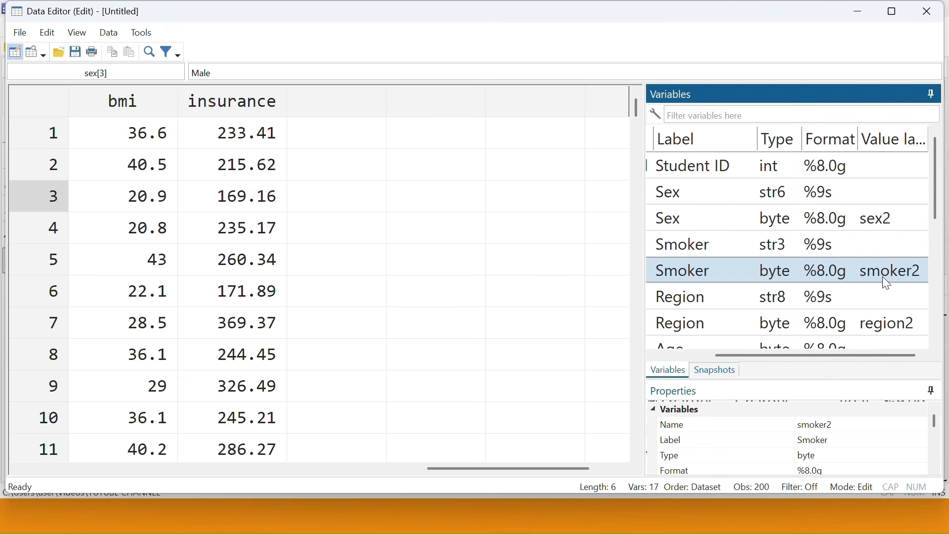
Step: Add sex2 and region2 to the smoker2 selection and widen the variable list to show names through value labels
left_click(840, 221, "ctrl")
left_click(807, 324, "ctrl")
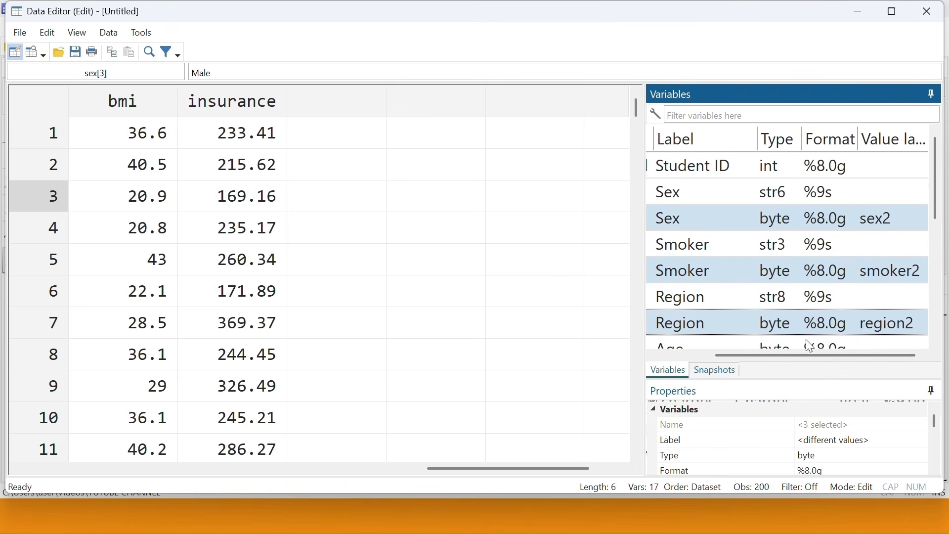
left_click(654, 356)
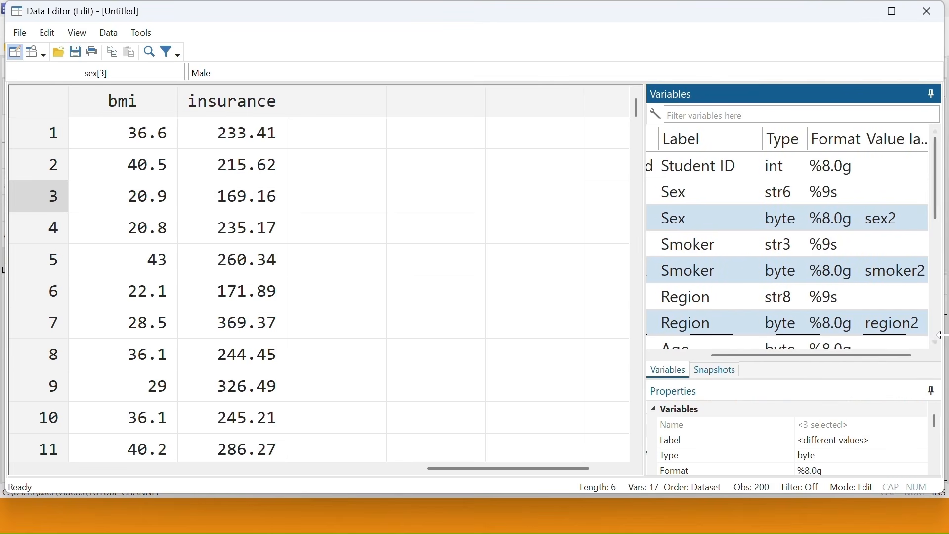
left_click_drag(644, 219, 548, 219)
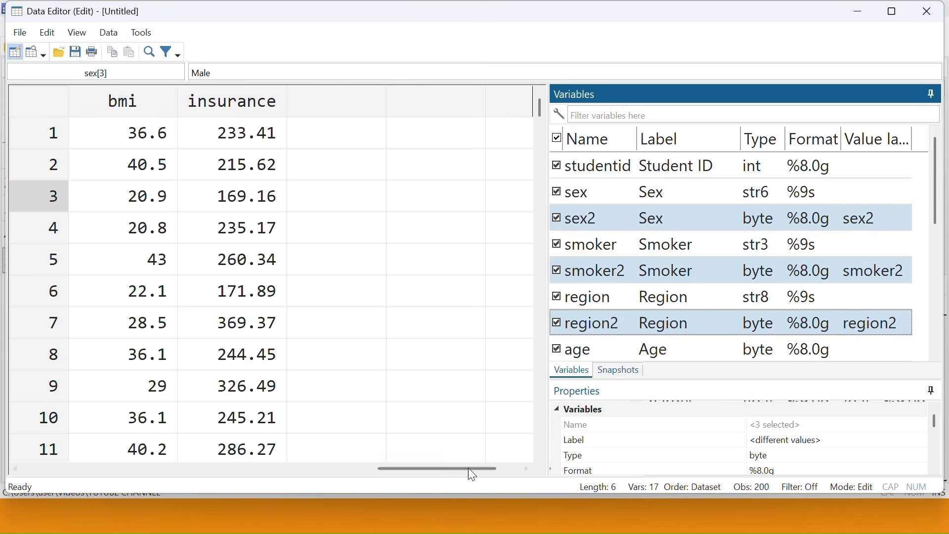
left_click_drag(549, 333, 562, 313)
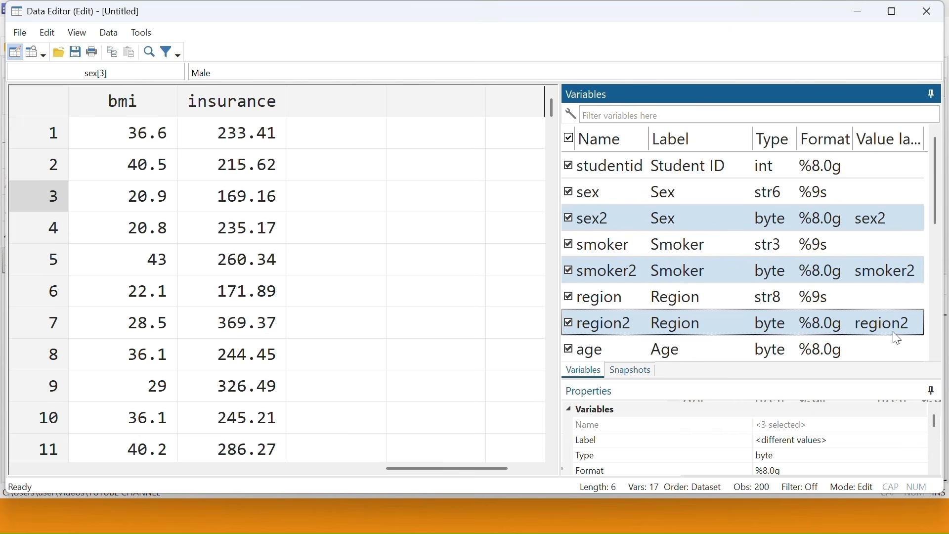
Step: Widen the data grid to show sex through region2 and highlight the string columns sex, smoker and region
left_click_drag(420, 468, 35, 445)
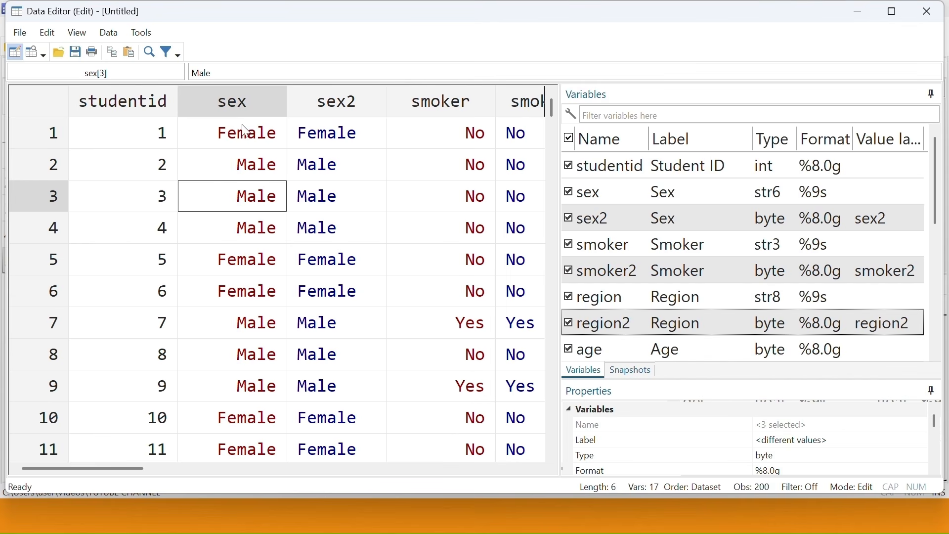
left_click(540, 469)
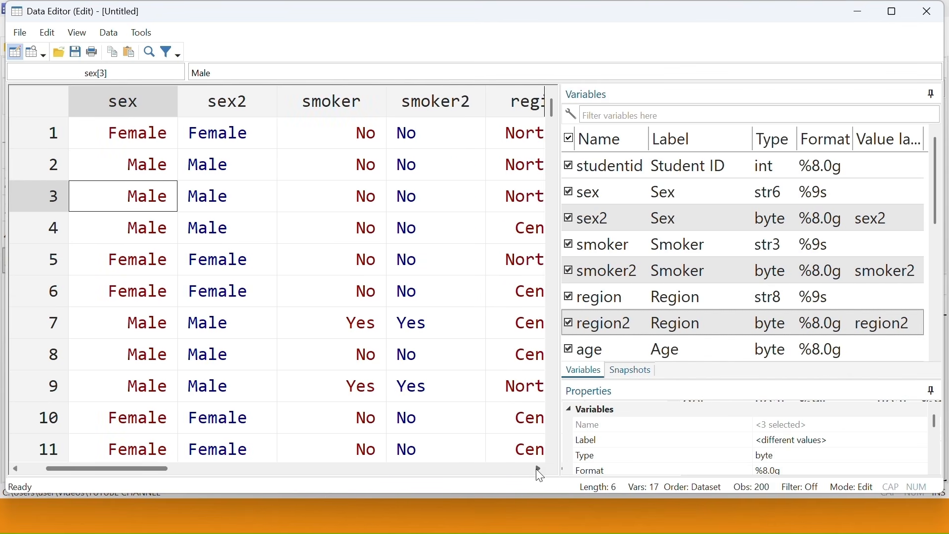
left_click_drag(561, 353, 755, 341)
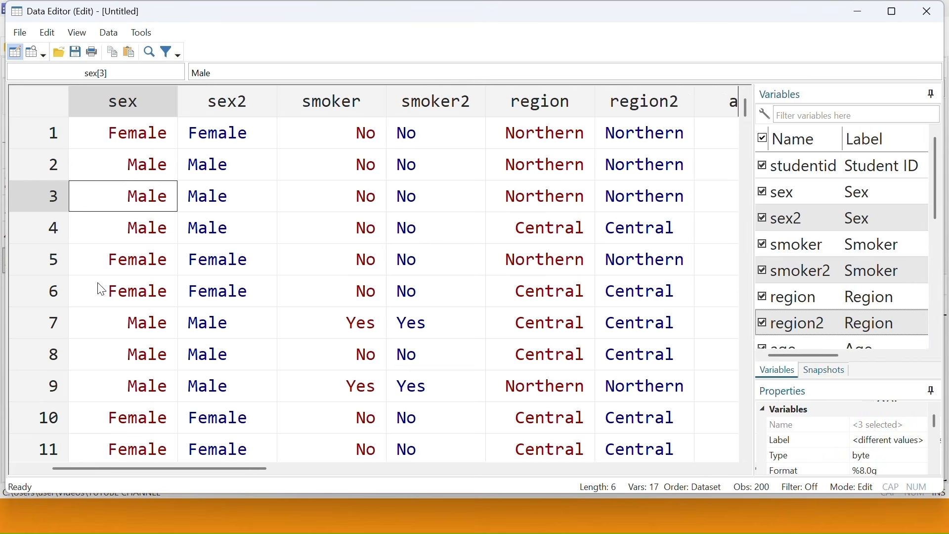
left_click(149, 104)
left_click(364, 103, "ctrl")
left_click(541, 101, "ctrl")
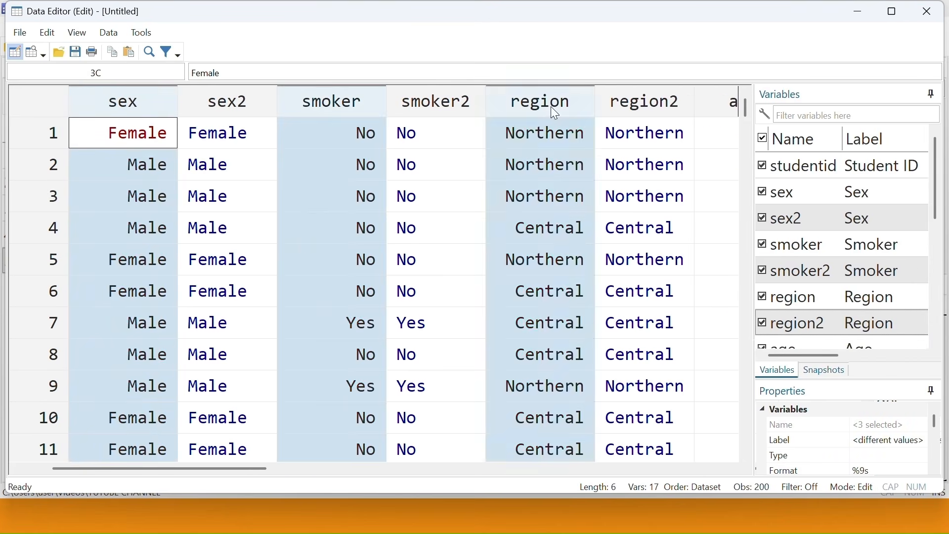
Step: Highlight the coded numeric columns sex2, smoker2 and region2 together for inspection, then clear the highlight
left_click(232, 104)
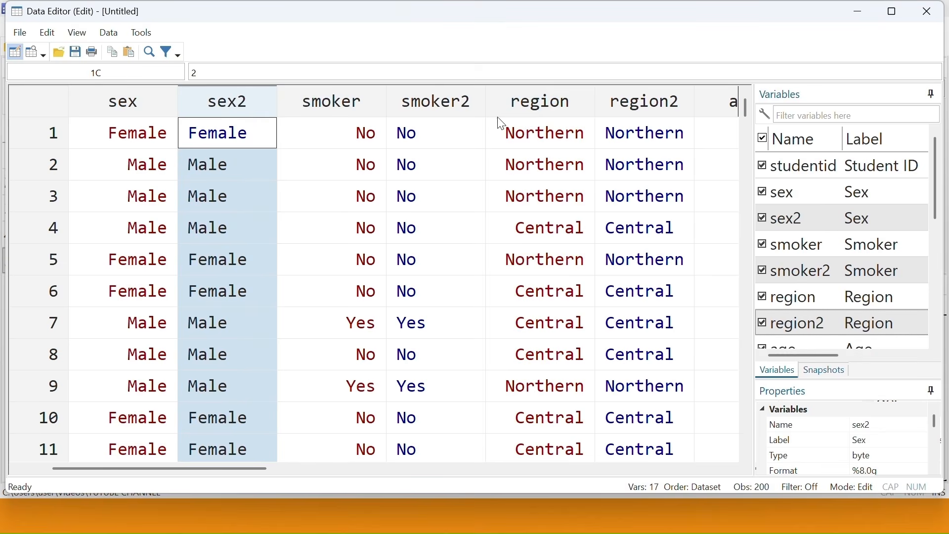
left_click(444, 104, "ctrl")
left_click(641, 105, "ctrl")
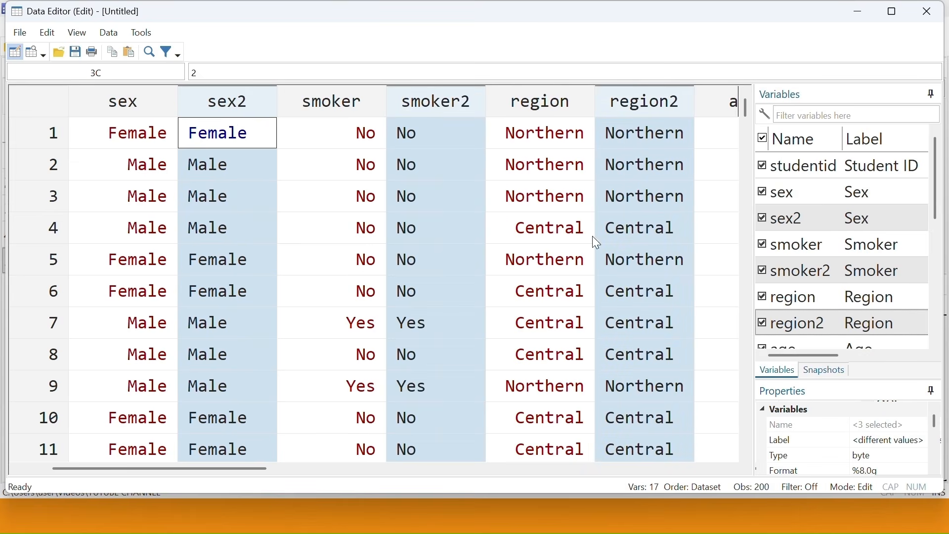
left_click(346, 325)
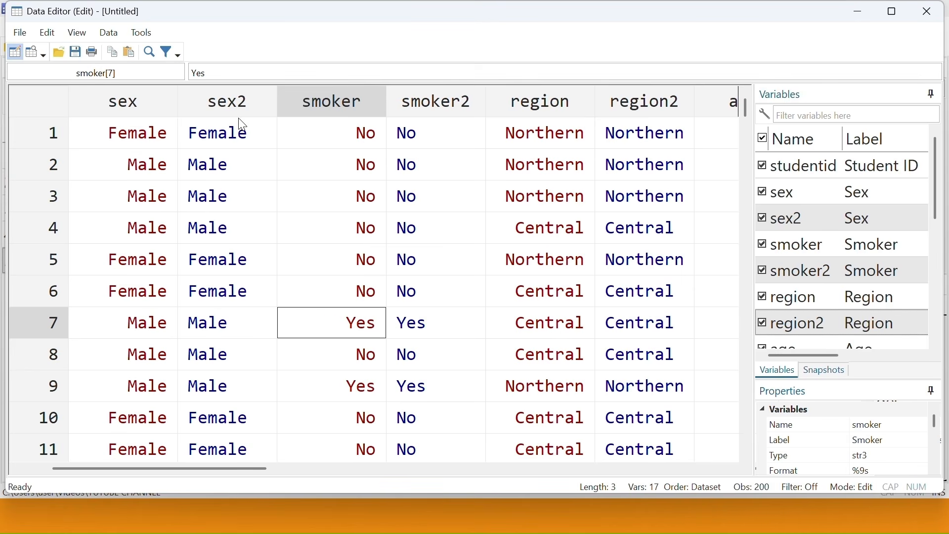
Step: Compare the sex and sex2 columns, and inspect the original string columns sex, smoker and region once more
left_click(148, 112)
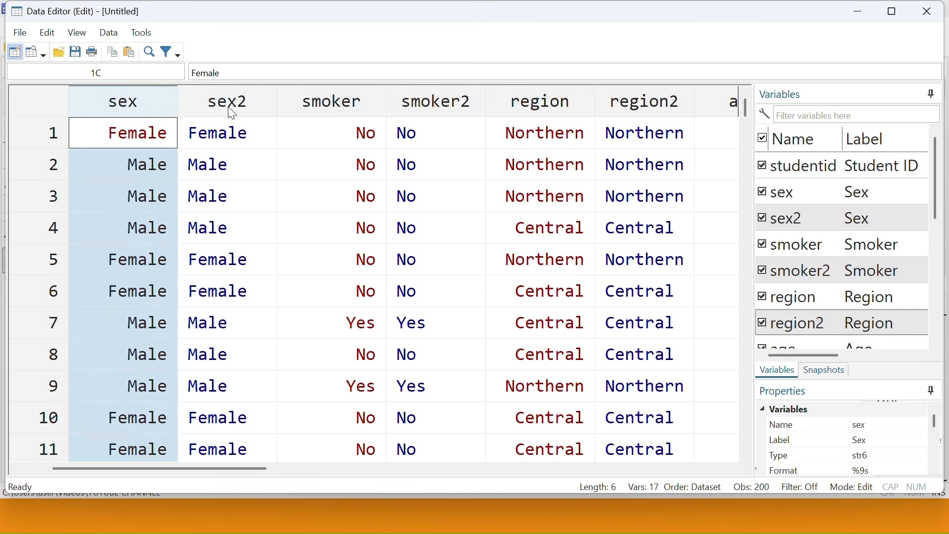
left_click(229, 110)
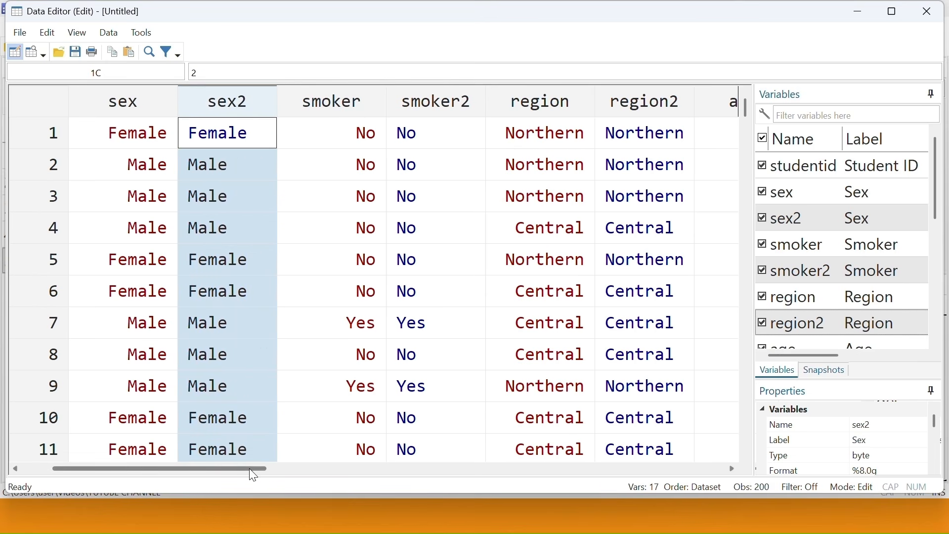
left_click_drag(249, 468, 213, 521)
left_click(249, 105)
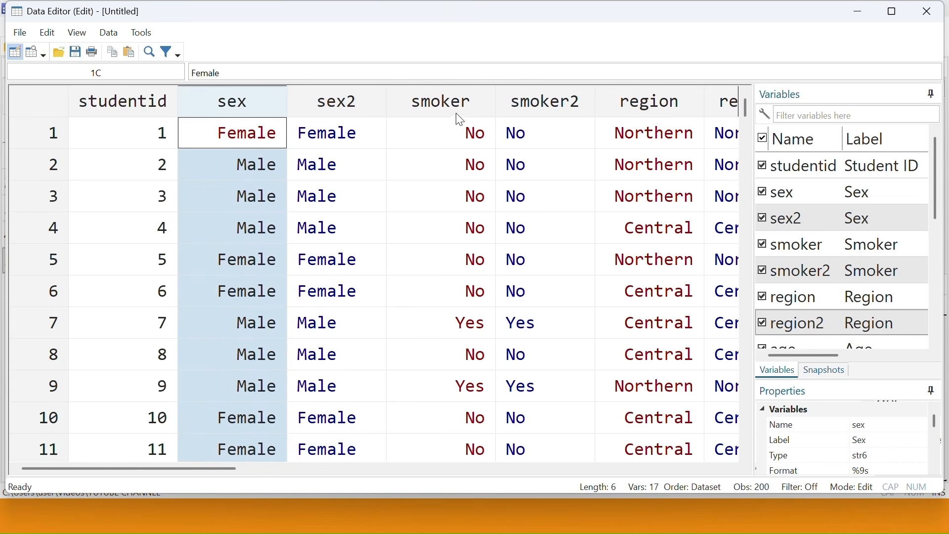
left_click(458, 104, "ctrl")
left_click(681, 103, "ctrl")
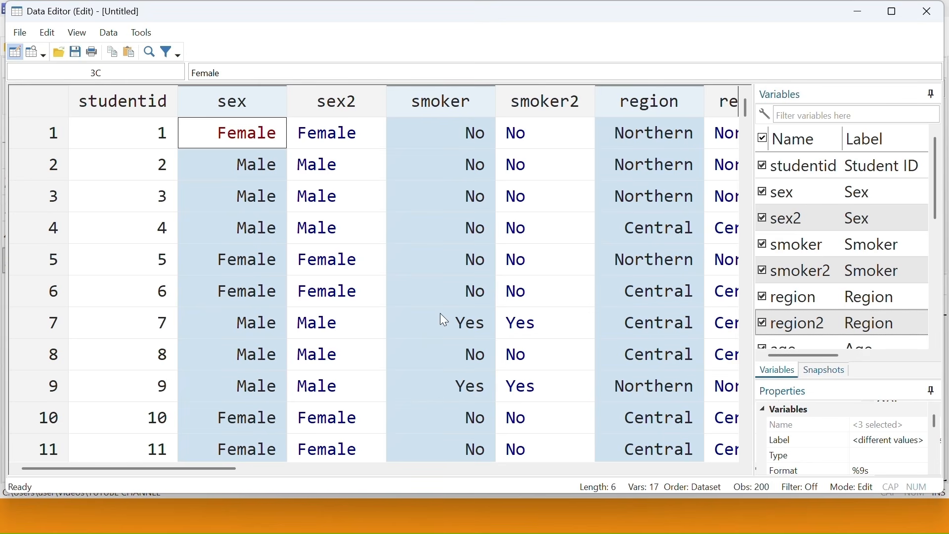
left_click(317, 232)
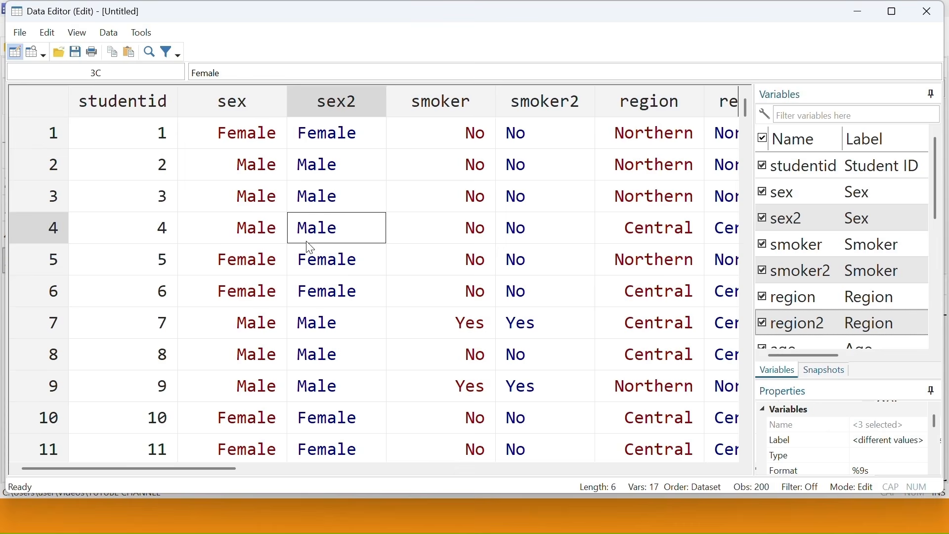
left_click(258, 210)
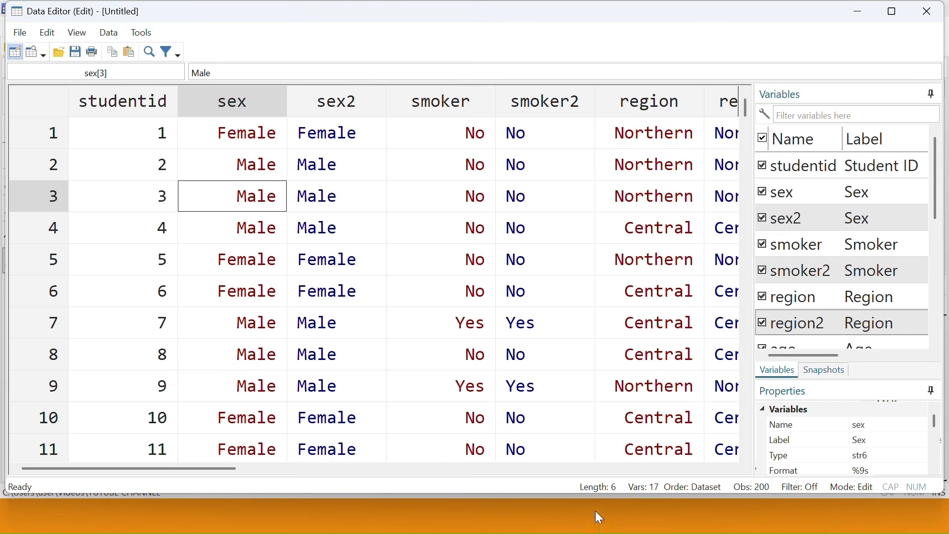
Step: Switch to the Do-file Editor and review Graphics_Stata.do from the import code to the describe and codebook section
key("super")
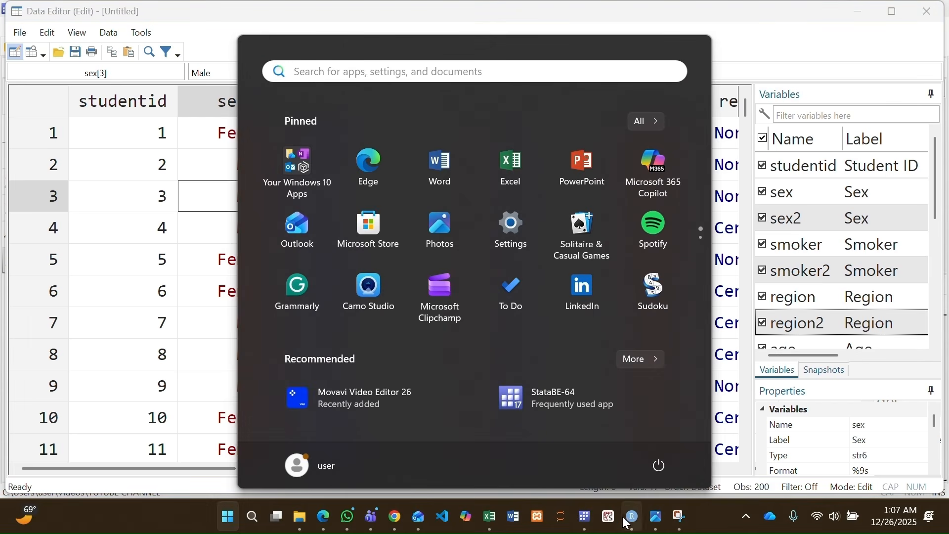
mouse_move(585, 517)
left_click(469, 465)
scroll(95, 333, "down", 3)
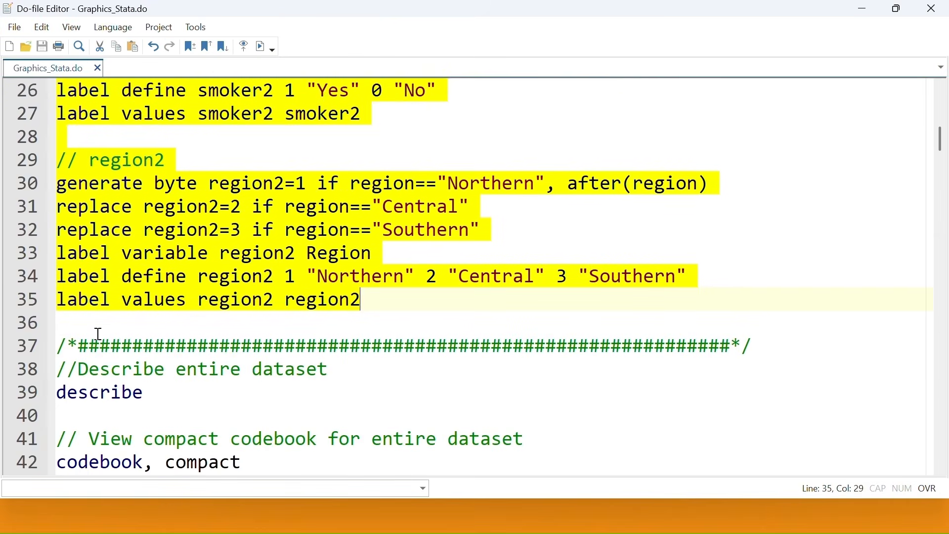
scroll(117, 299, "down", 1)
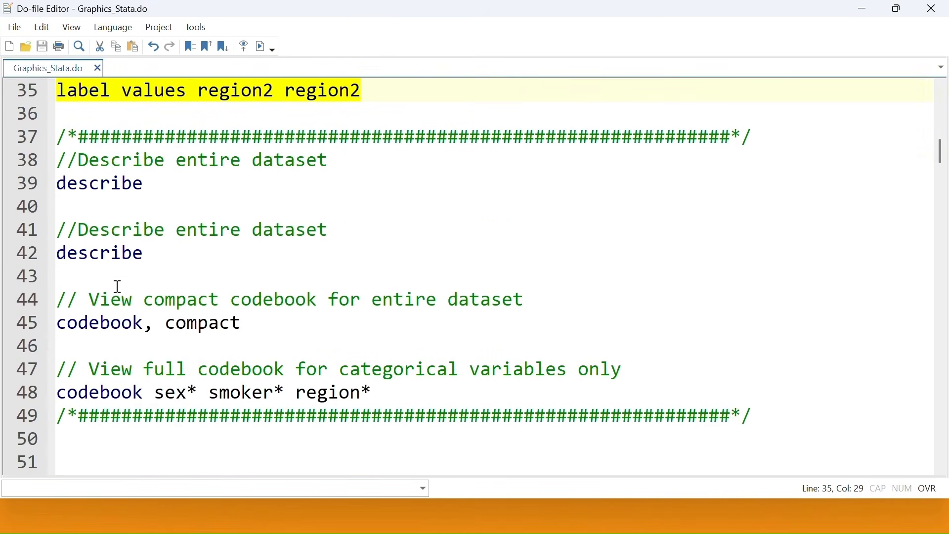
scroll(119, 281, "up", 2)
scroll(203, 275, "up", 9)
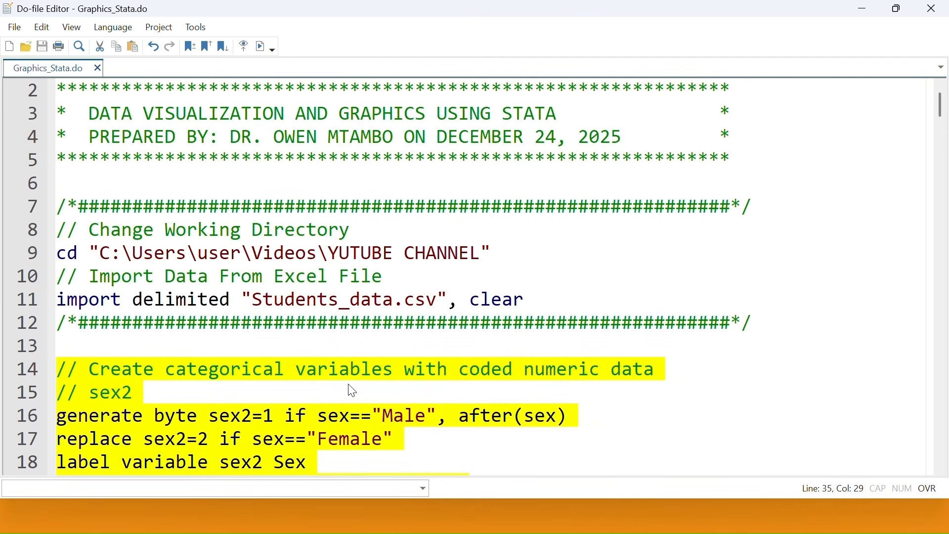
scroll(522, 387, "down", 11)
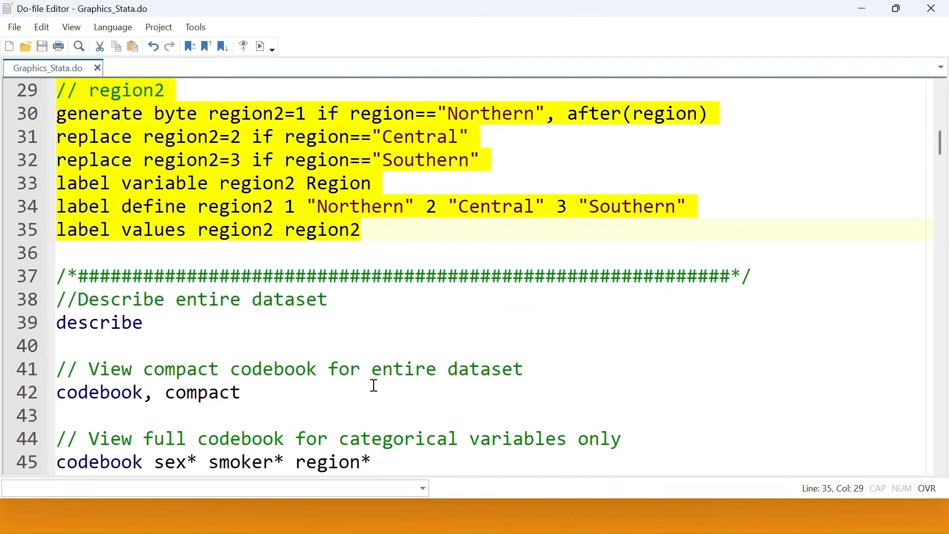
Step: Select lines 37 to 46, containing the describe, compact codebook and categorical codebook commands, and run them
left_click_drag(55, 137, 820, 384)
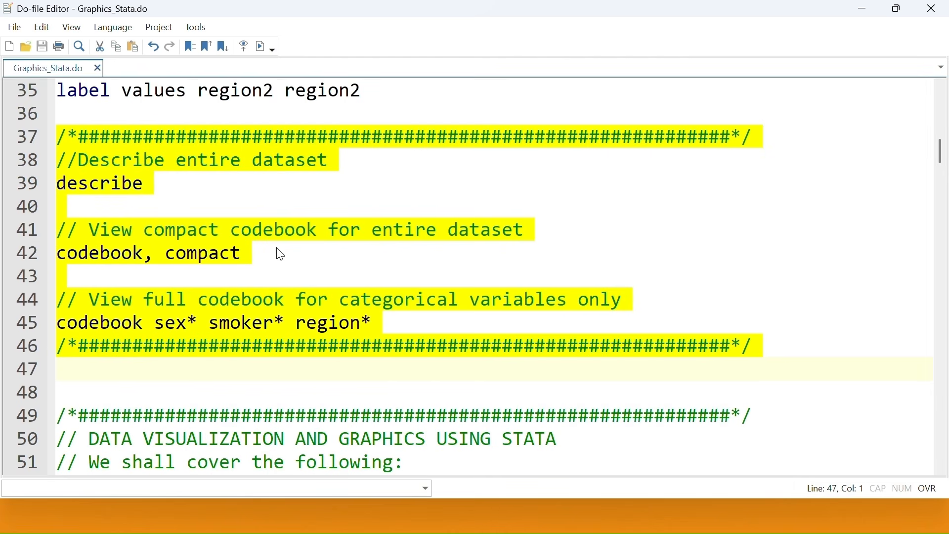
key("Left")
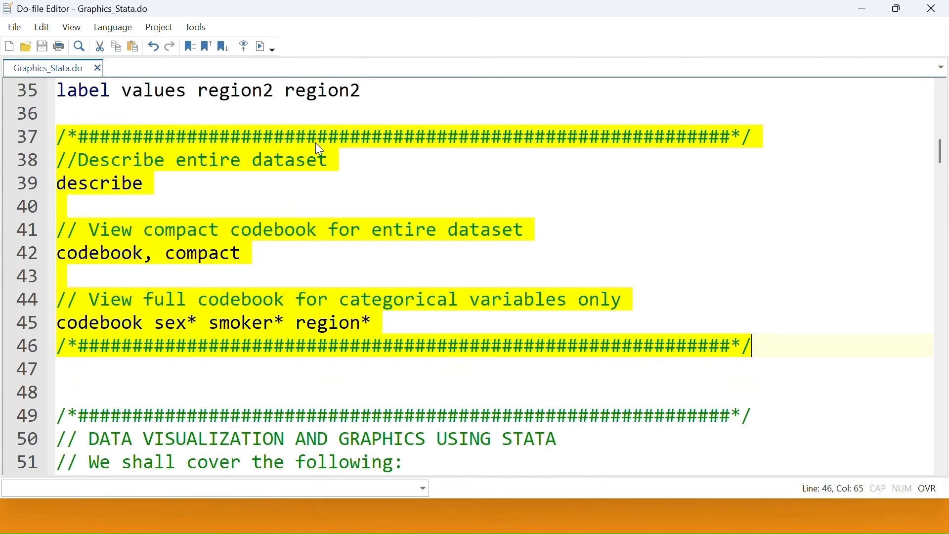
Step: Switch to Stata's main window and go back through the codebook output to the start of the describe results
key("super")
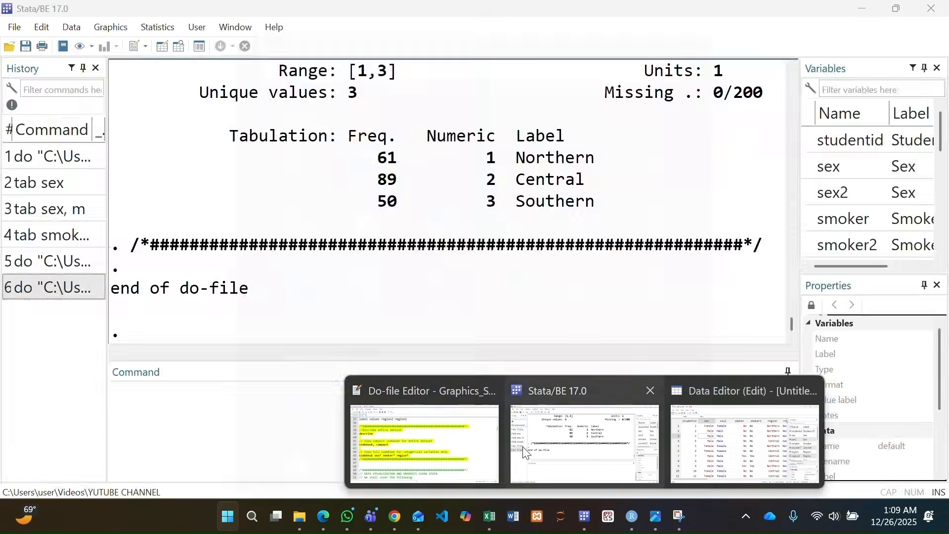
left_click(523, 446)
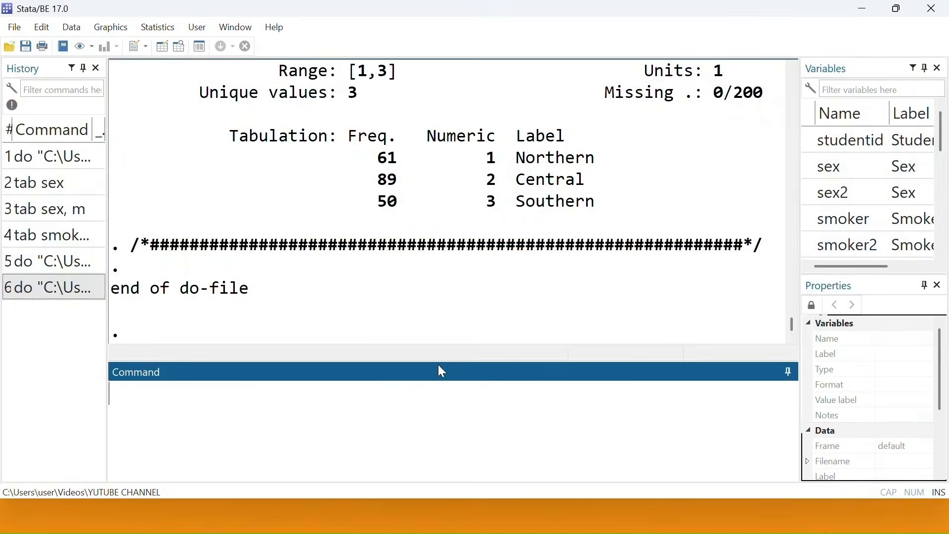
scroll(510, 252, "up", 2)
scroll(527, 236, "up", 15)
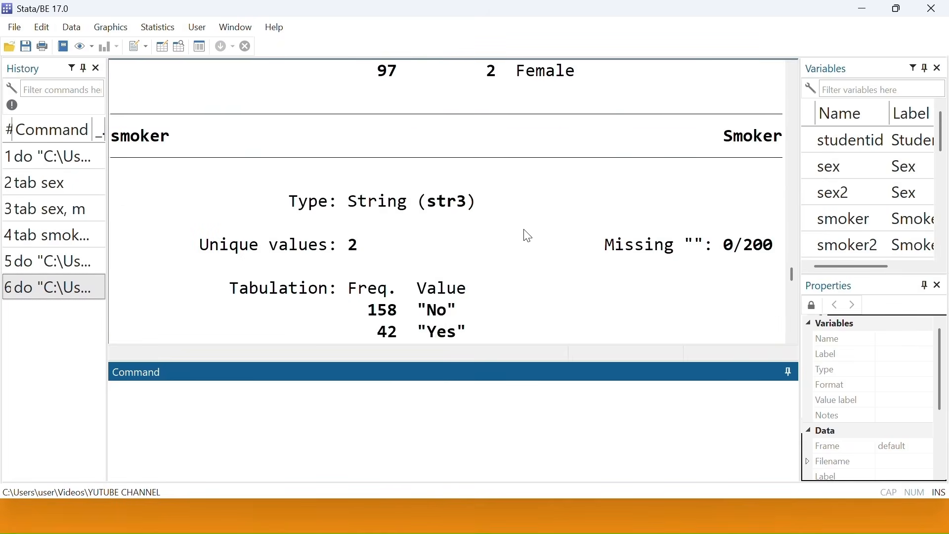
scroll(524, 235, "up", 15)
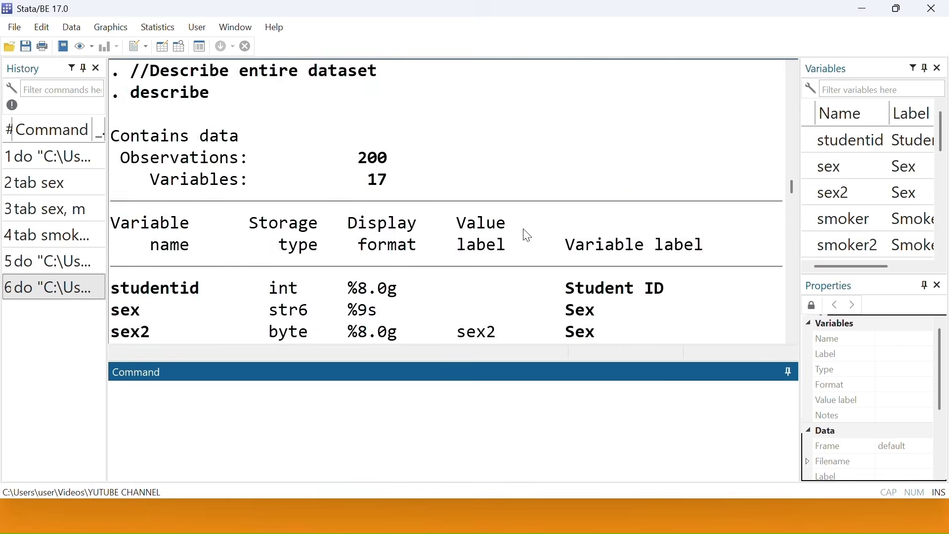
Step: Shrink the Command pane to enlarge the describe results, and widen the Variables pane enough to show the full variable labels
scroll(340, 232, "down", 3)
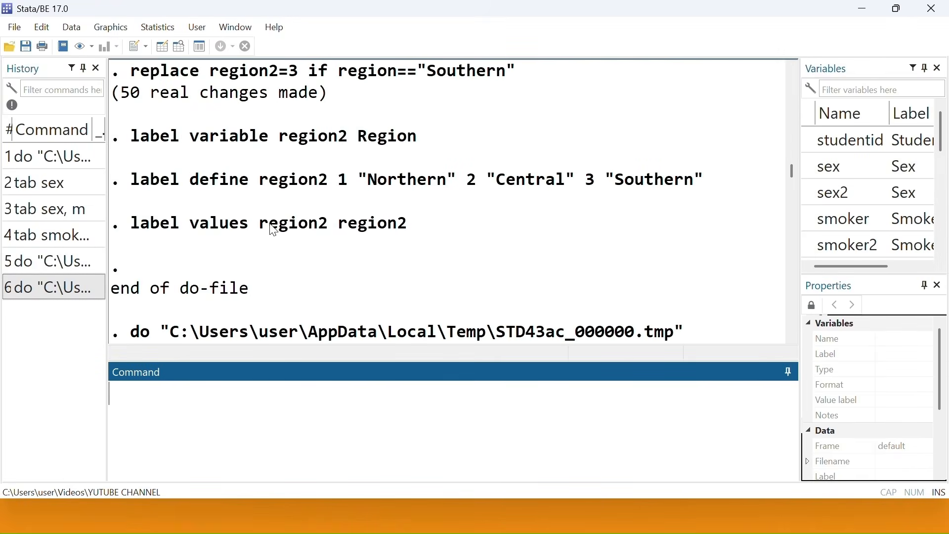
scroll(267, 229, "down", 1)
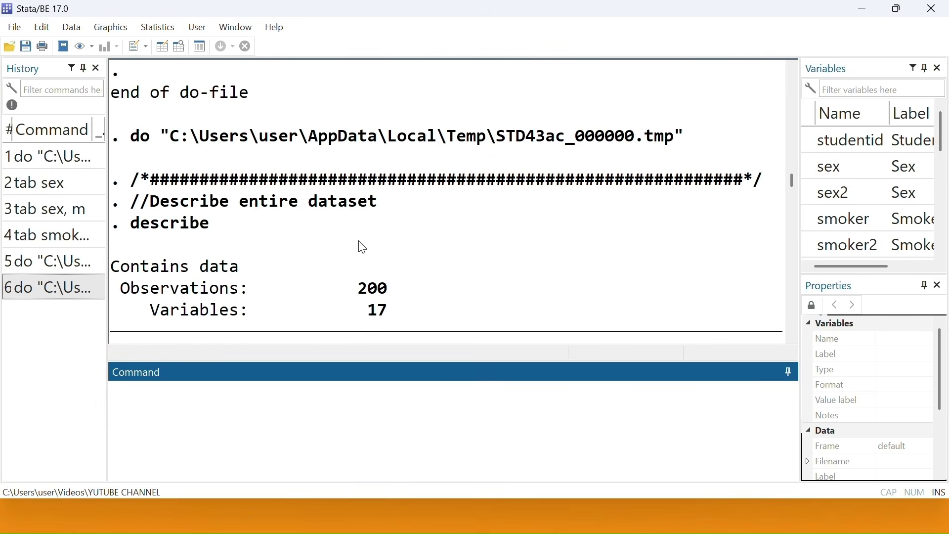
scroll(200, 238, "down", 1)
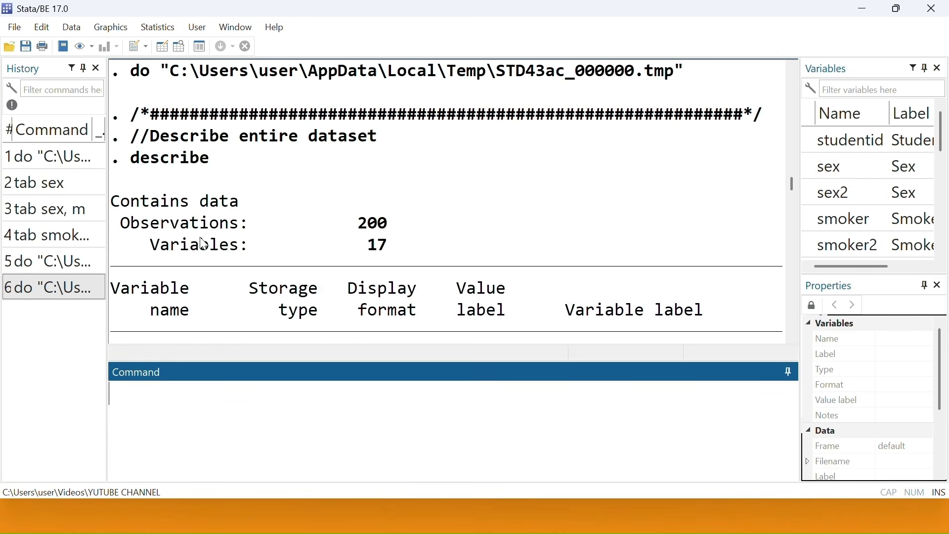
scroll(213, 191, "down", 1)
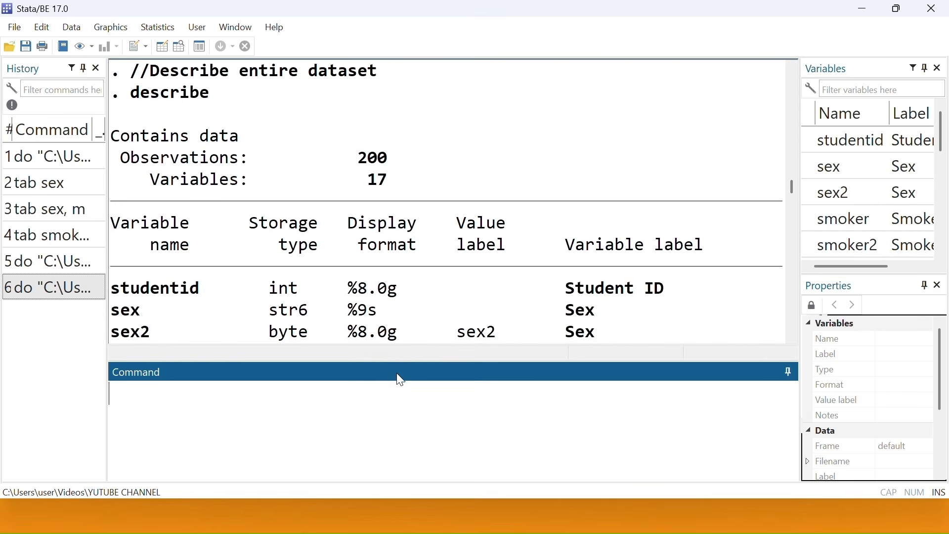
left_click_drag(419, 359, 418, 444)
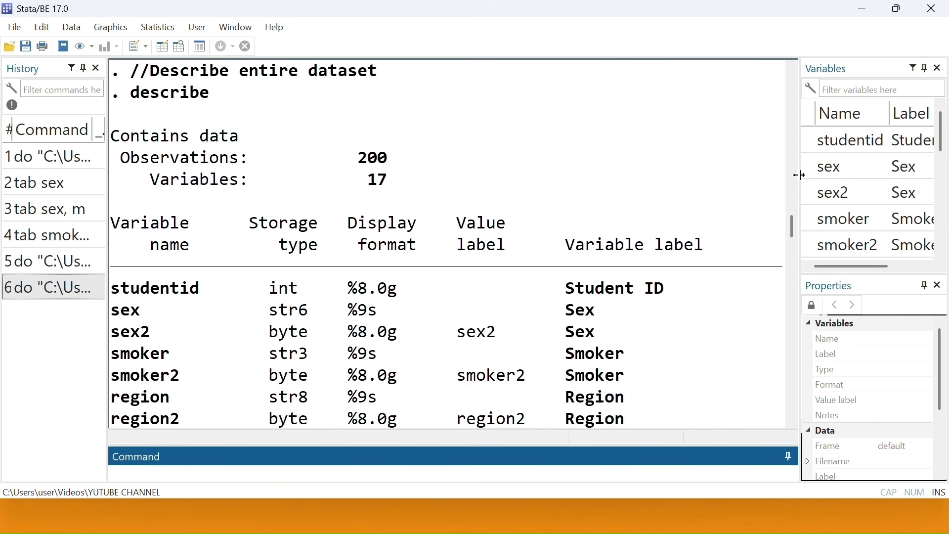
left_click_drag(797, 175, 705, 175)
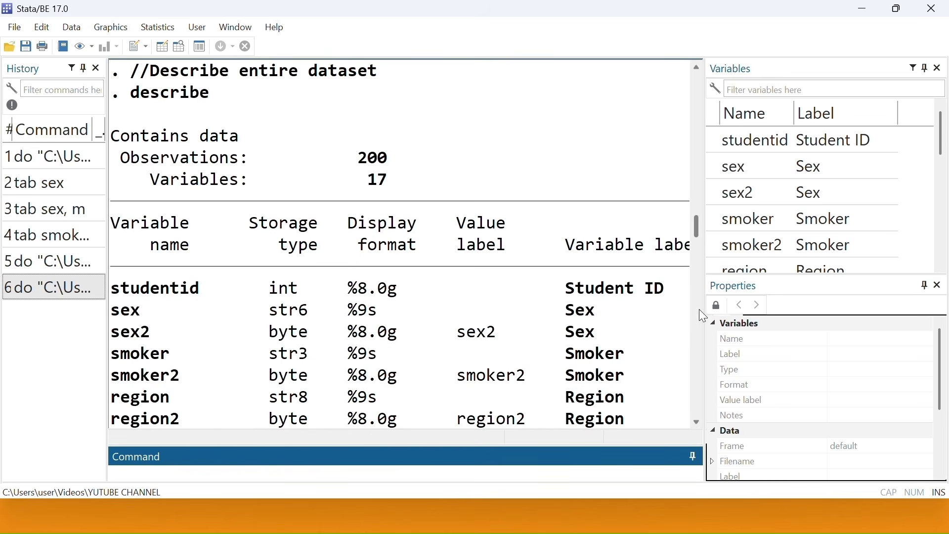
left_click_drag(705, 306, 747, 305)
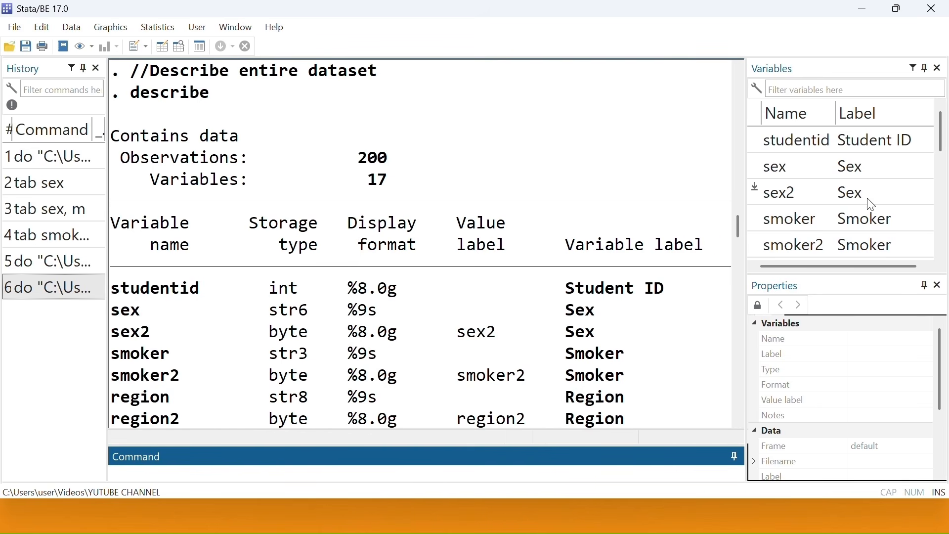
left_click(599, 328)
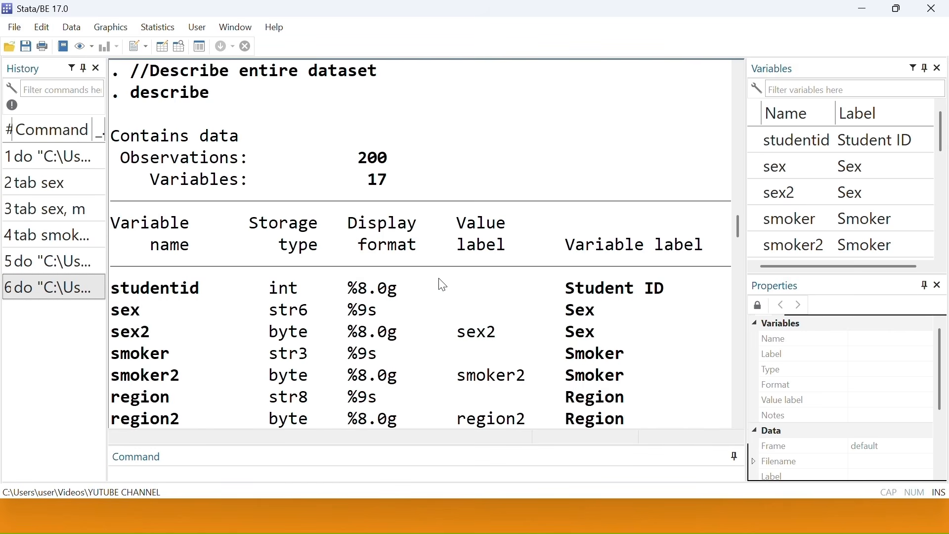
Step: Highlight the original string variables sex, smoker and region one after another in the describe table
left_click(738, 423)
left_click(739, 423)
left_click(739, 423)
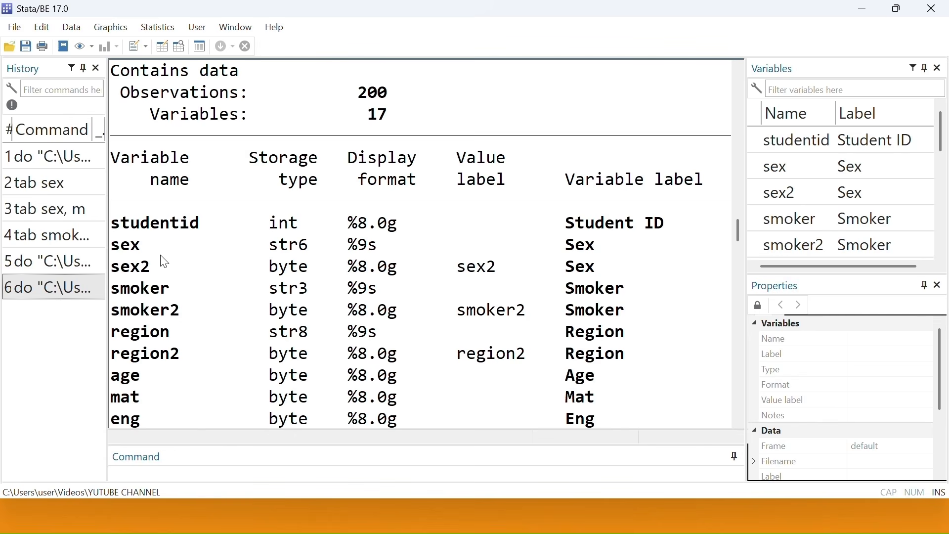
left_click_drag(111, 246, 592, 260)
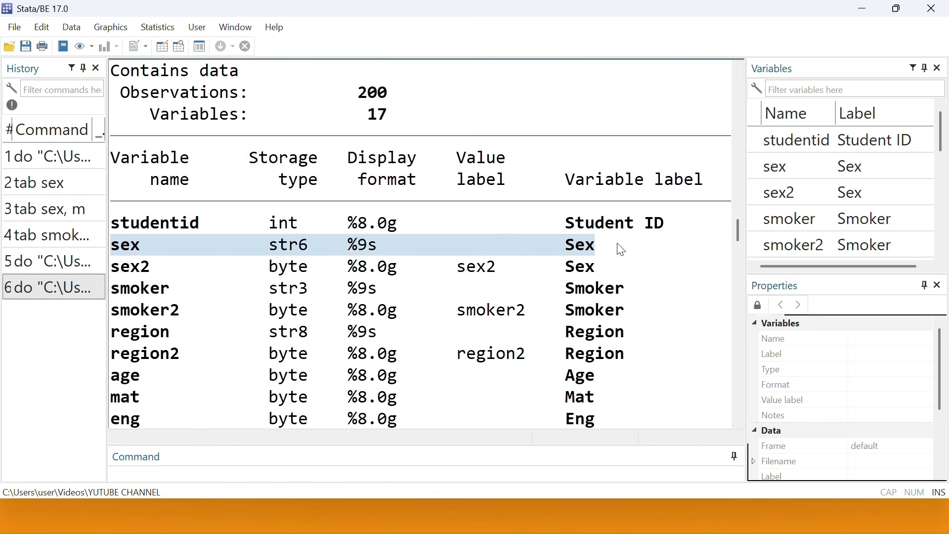
left_click_drag(112, 291, 624, 300)
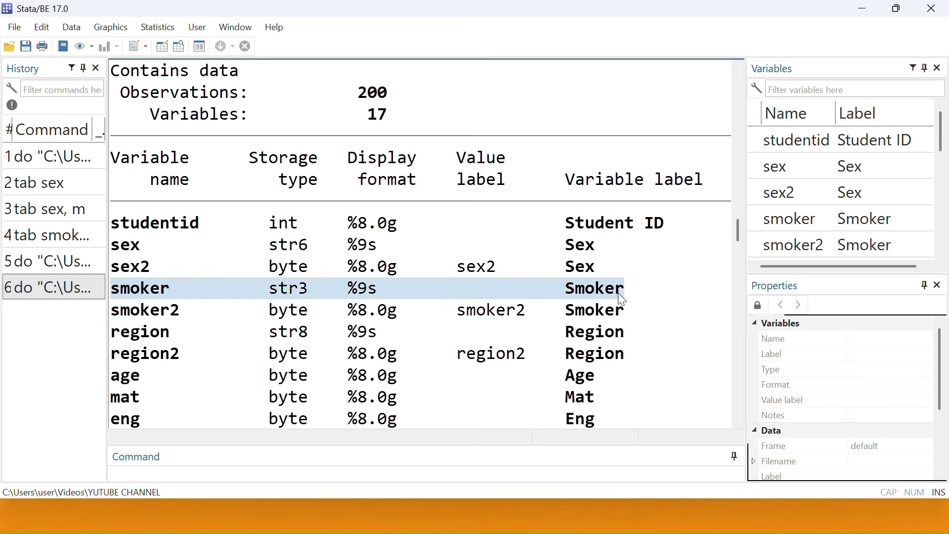
left_click_drag(131, 332, 650, 341)
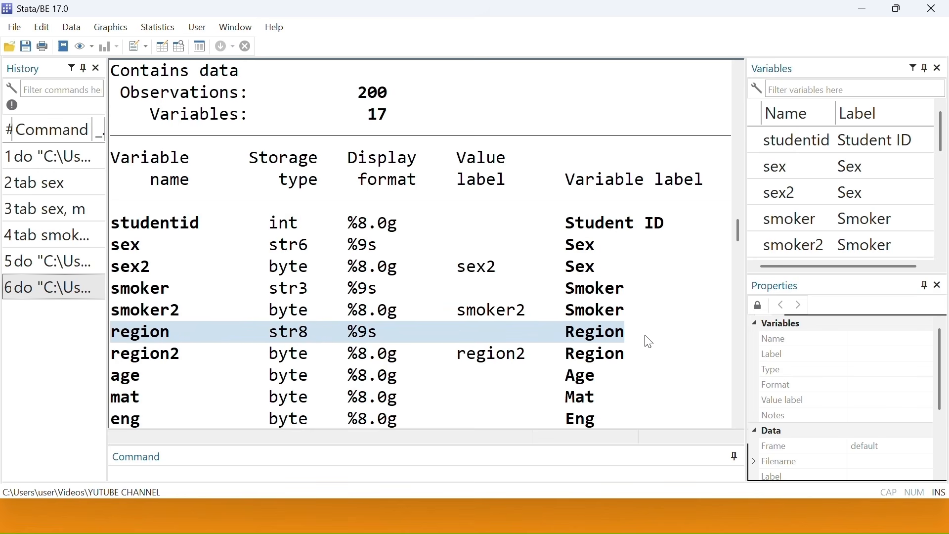
Step: Highlight the coded variables sex2, smoker2 and region2 one after another in the describe table
left_click_drag(113, 268, 622, 267)
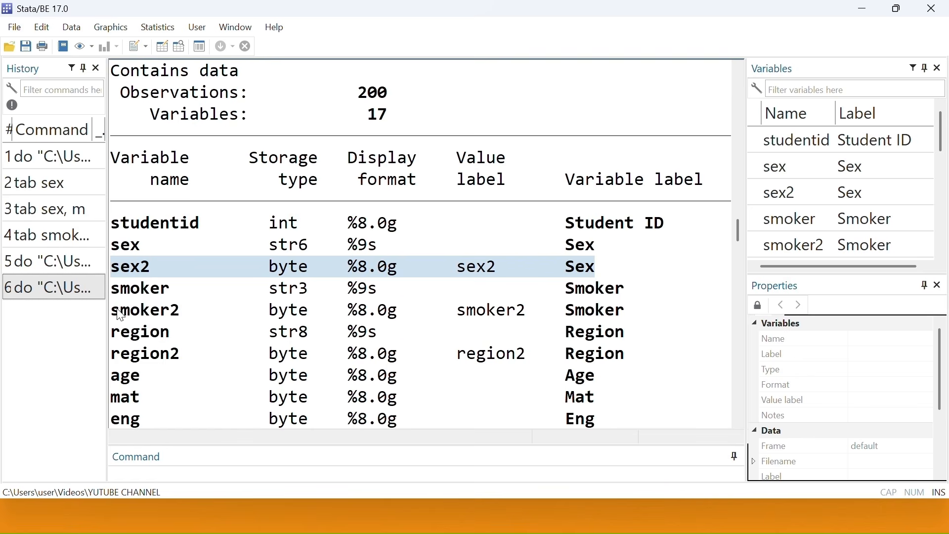
left_click_drag(120, 315, 616, 317)
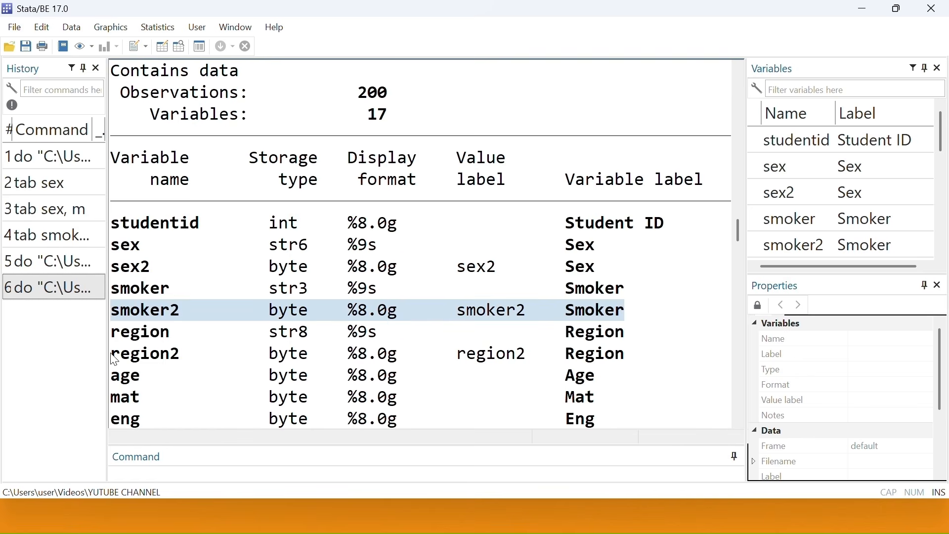
left_click_drag(114, 360, 653, 369)
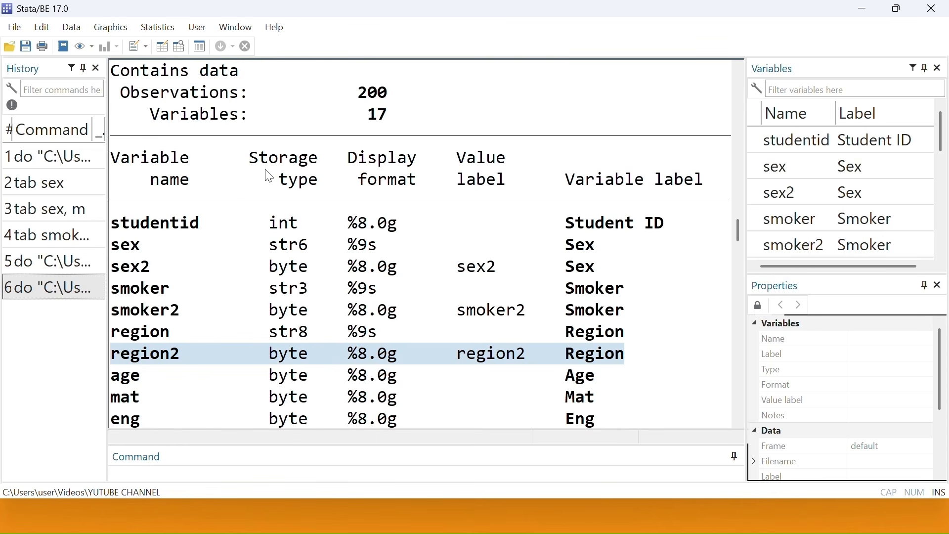
Step: Go to the end of the describe table and highlight the average, bmi and insurance rows
scroll(368, 321, "down", 2)
scroll(376, 327, "down", 2)
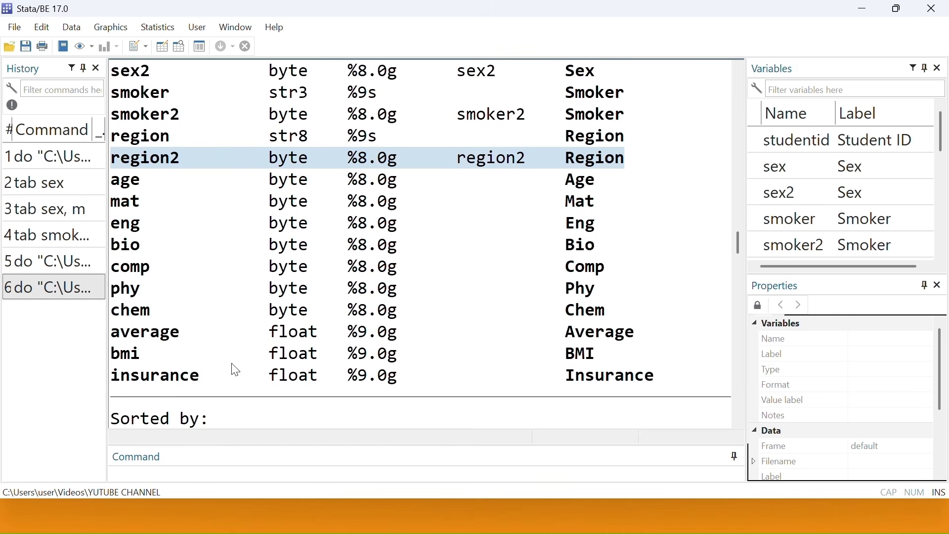
left_click_drag(120, 338, 694, 136)
left_click(738, 64)
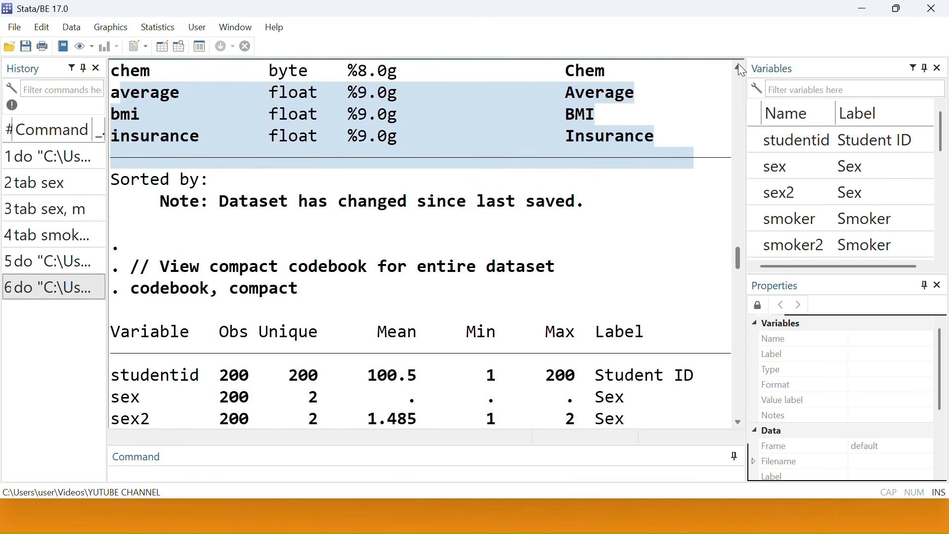
left_click(135, 178)
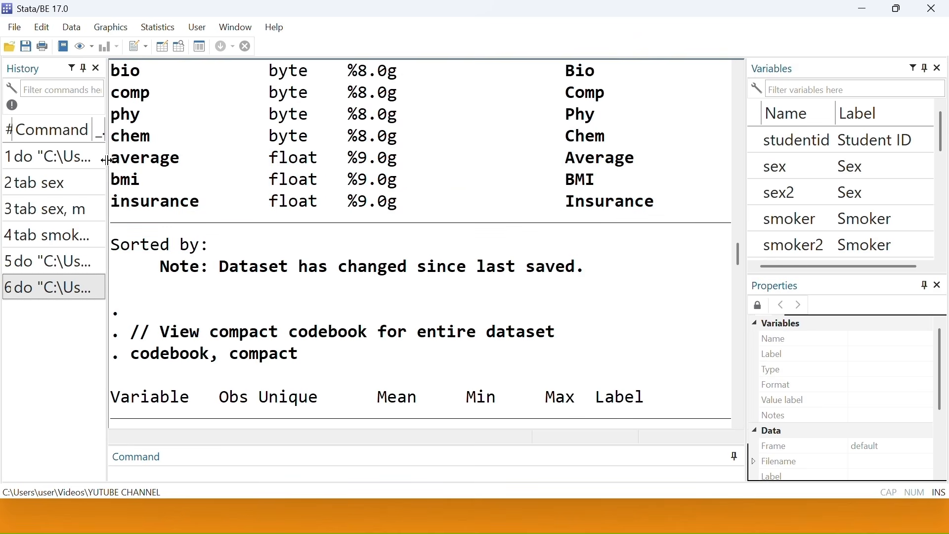
left_click_drag(117, 167, 655, 213)
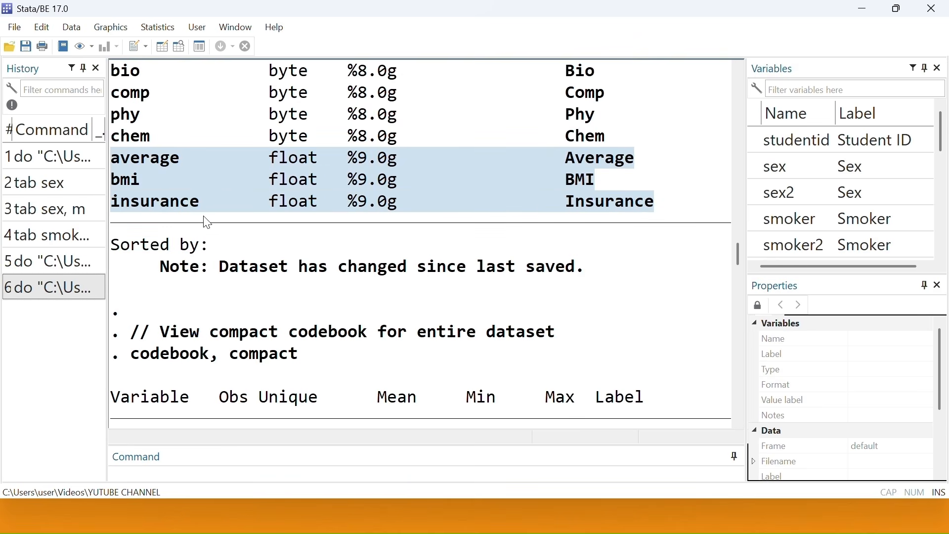
Step: Go back up the describe table to highlight the age row, and try to highlight the subject rows starting from mat
scroll(626, 222, "up", 3)
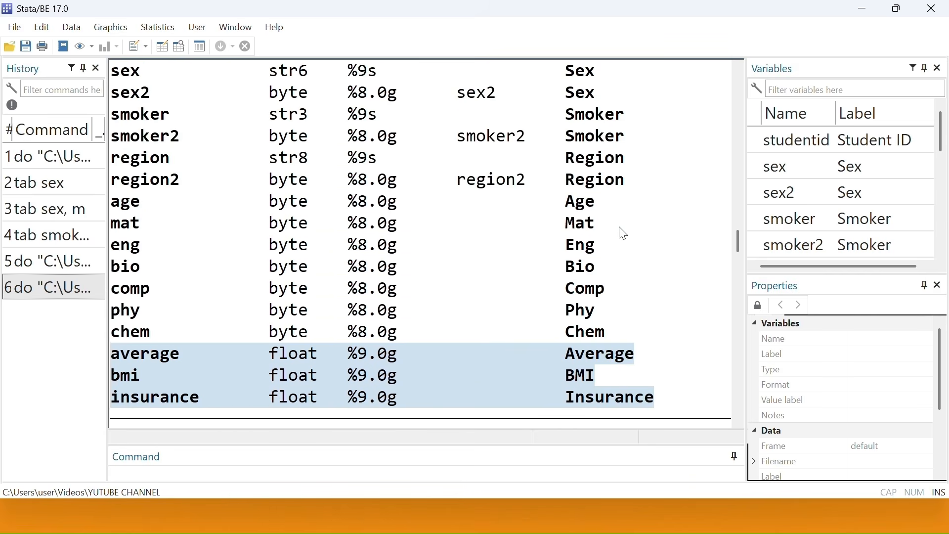
scroll(624, 230, "up", 1)
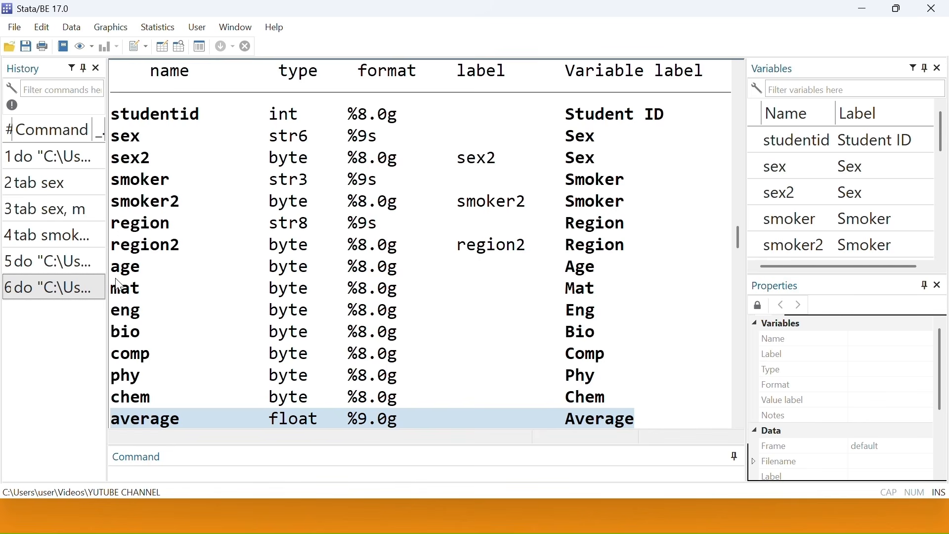
left_click_drag(618, 269, 113, 269)
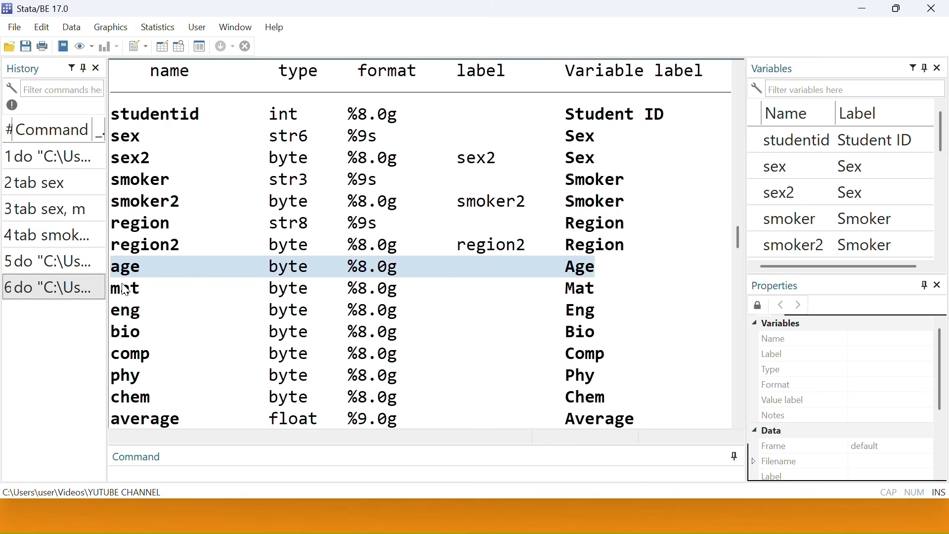
left_click_drag(120, 300, 665, 182)
Step: In the compact codebook, highlight the rows mat through average, bmi and insurance, and review the summary statistics from the header down
scroll(665, 214, "up", 2)
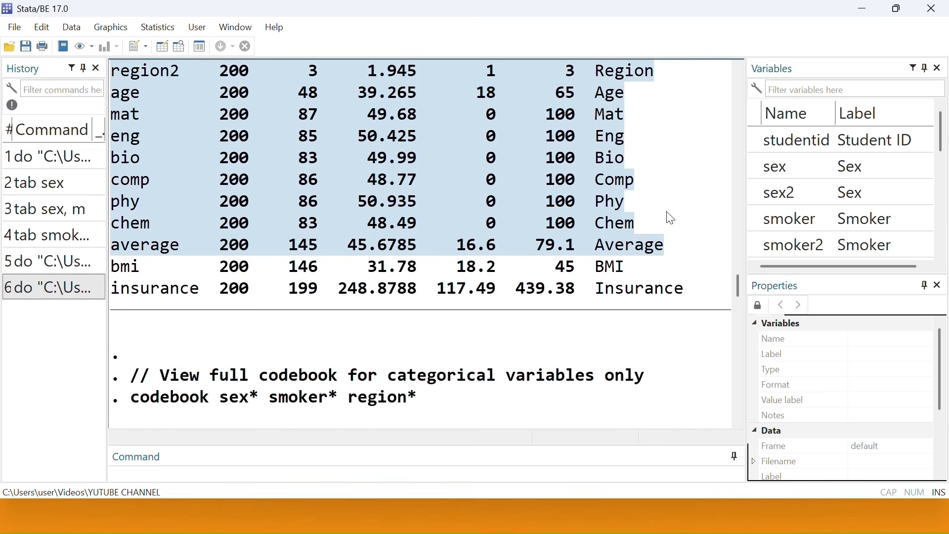
left_click(197, 286)
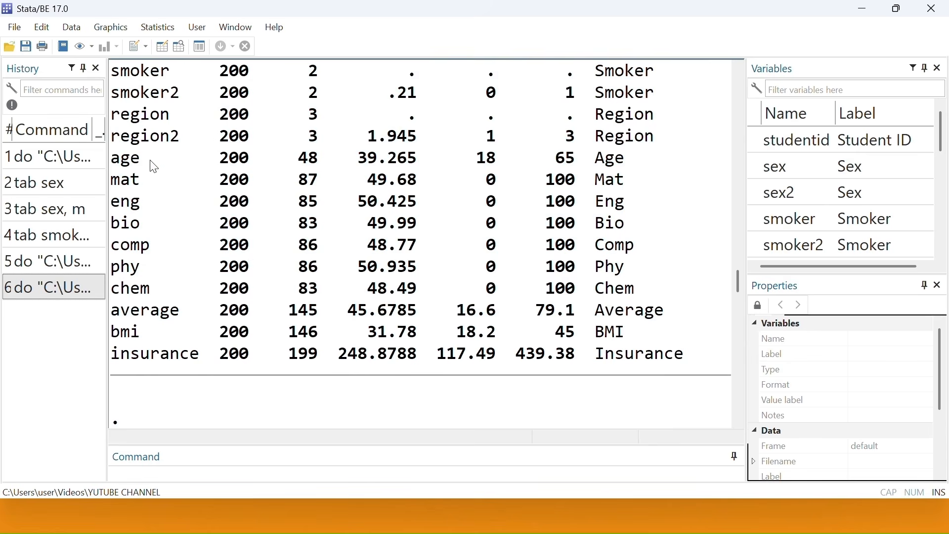
left_click_drag(106, 176, 664, 318)
left_click_drag(113, 332, 646, 342)
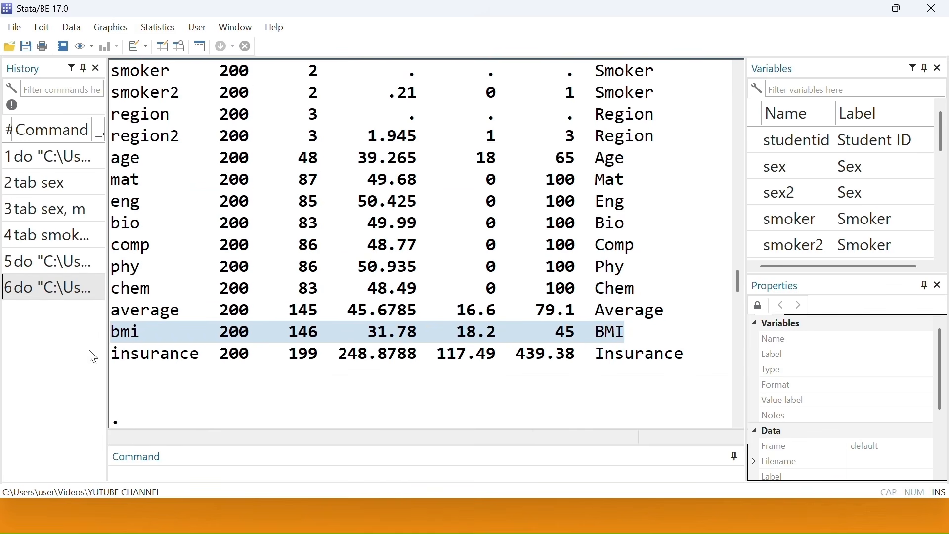
left_click_drag(116, 356, 690, 369)
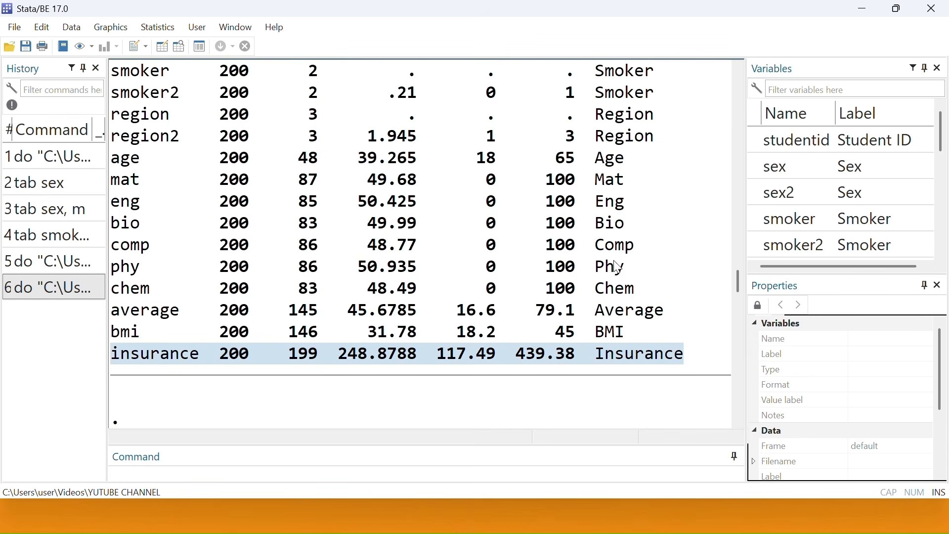
scroll(509, 227, "up", 2)
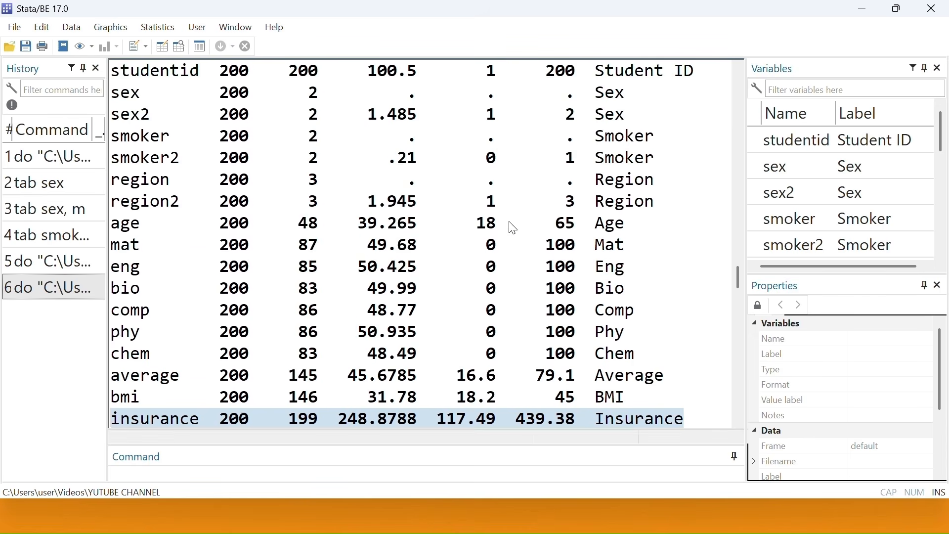
scroll(618, 243, "down", 2)
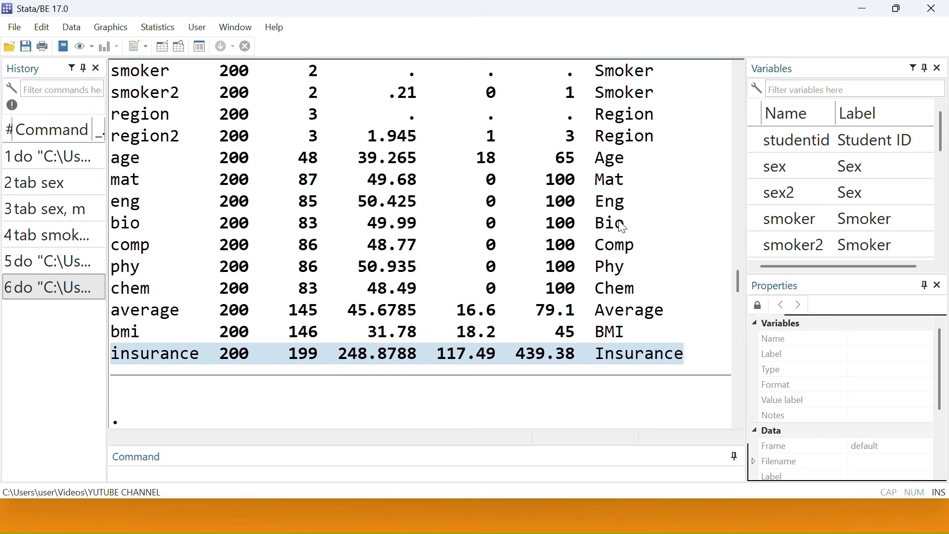
scroll(623, 228, "up", 1)
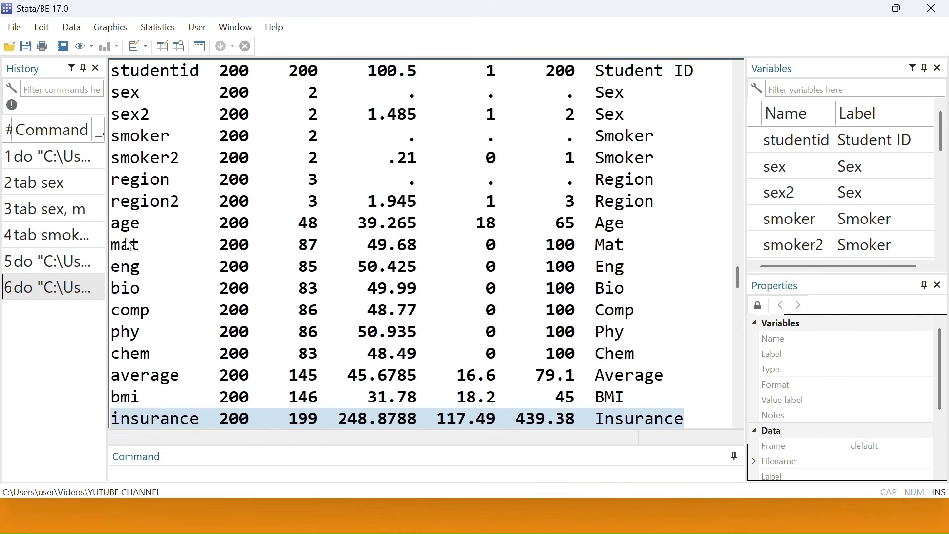
scroll(628, 262, "up", 1)
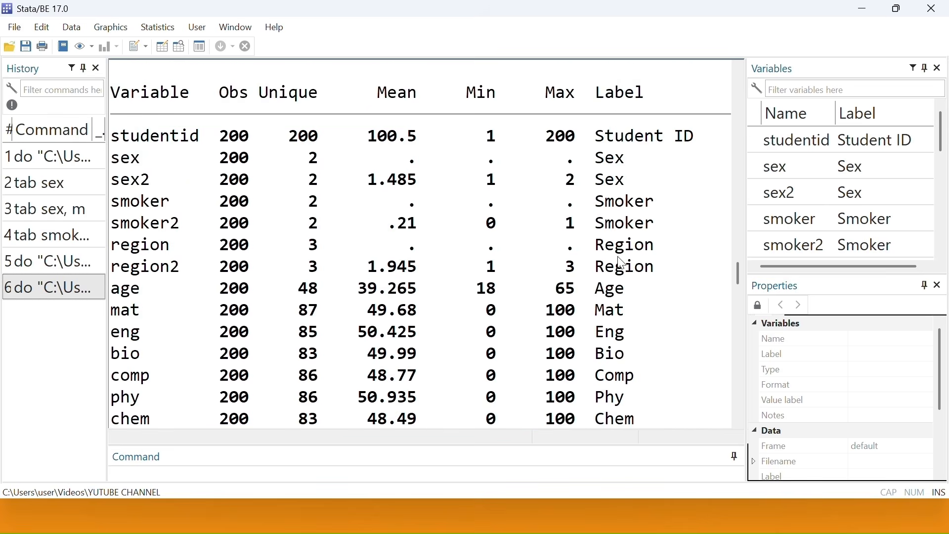
Step: Compare the sex and sex2 entries in the full categorical codebook, widening the Results pane to show the missing-value figures
scroll(609, 277, "down", 8)
scroll(526, 285, "down", 3)
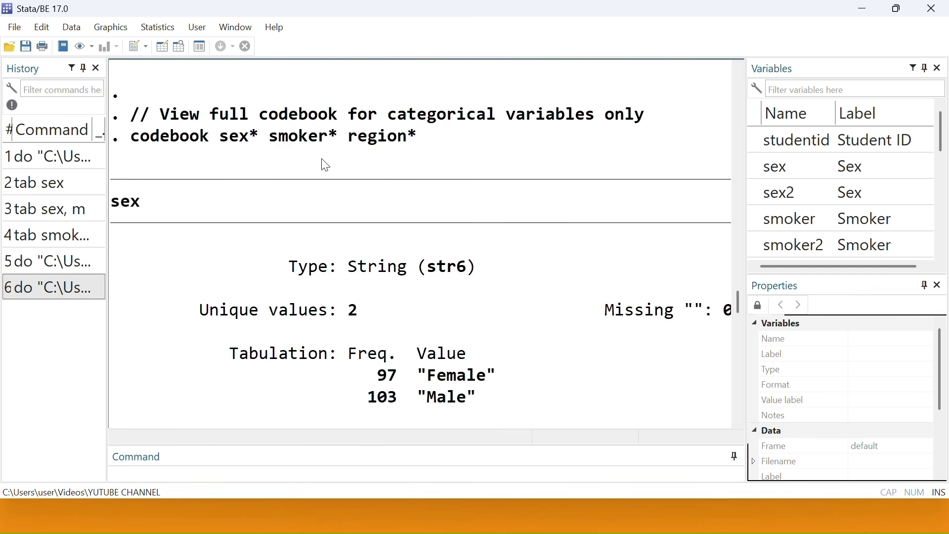
scroll(324, 170, "down", 3)
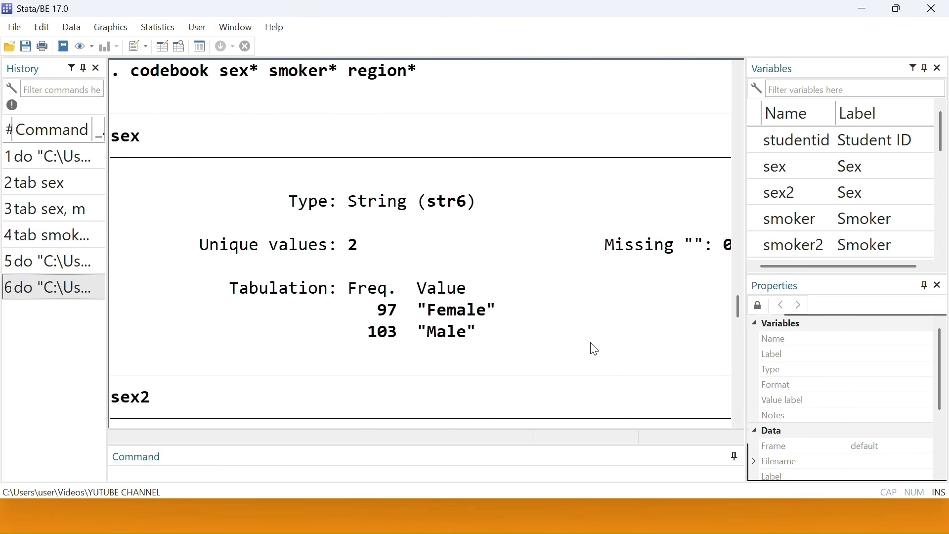
left_click_drag(745, 333, 809, 324)
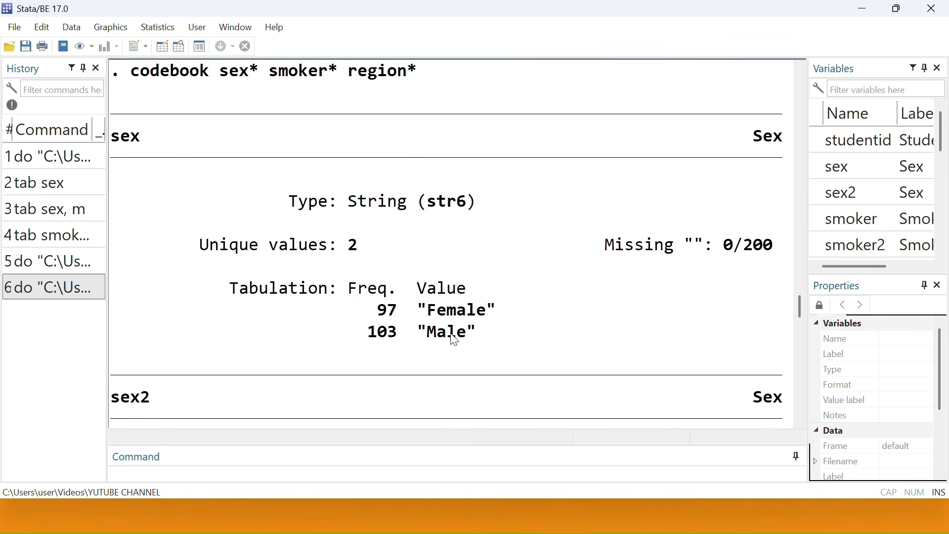
scroll(437, 293, "down", 2)
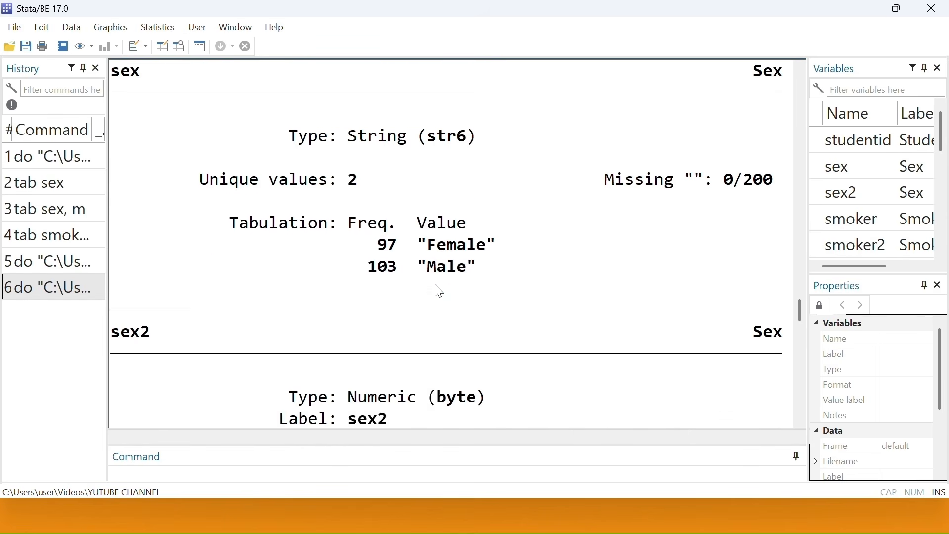
scroll(291, 311, "down", 1)
scroll(390, 254, "up", 2)
scroll(442, 267, "down", 2)
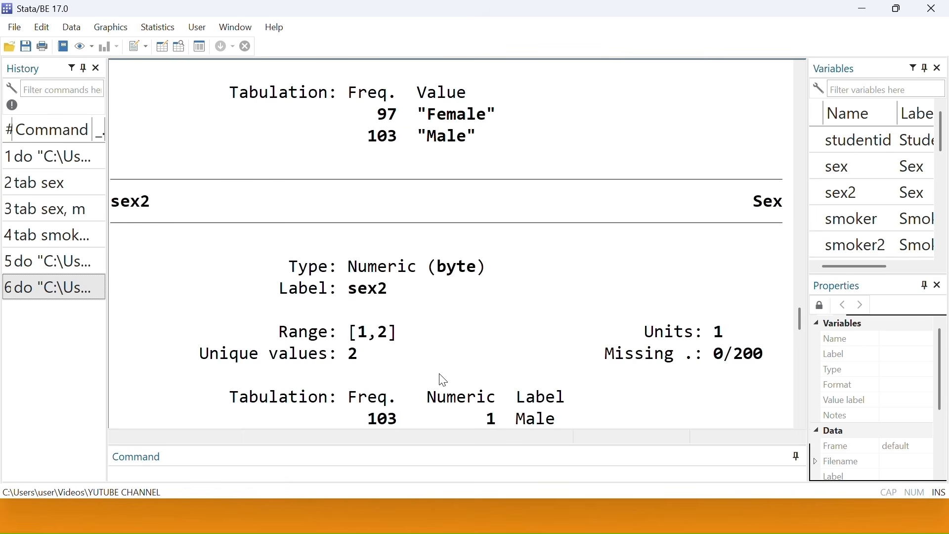
Step: Read the sex2, smoker and smoker2 entries in the full codebook, checking types, missing values and tabulations
scroll(439, 380, "down", 1)
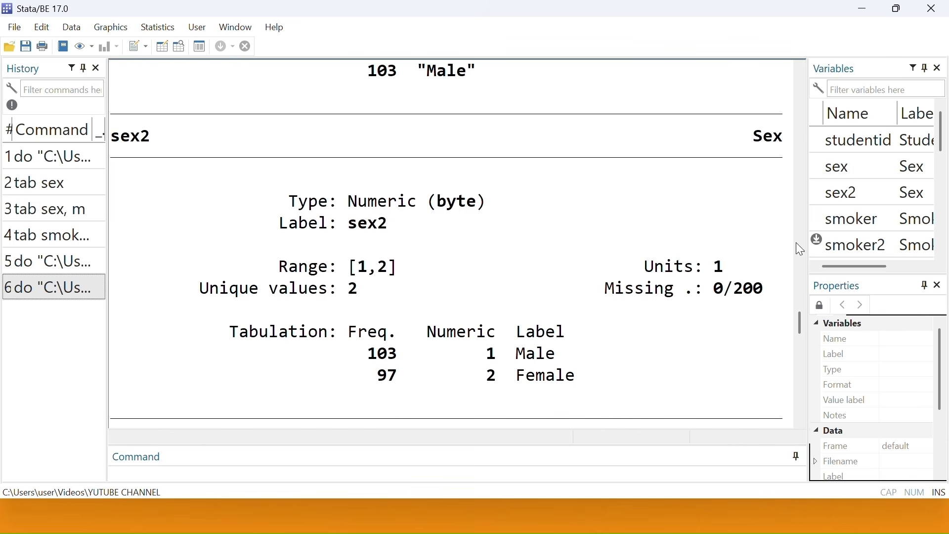
scroll(460, 348, "down", 1)
scroll(460, 348, "down", 3)
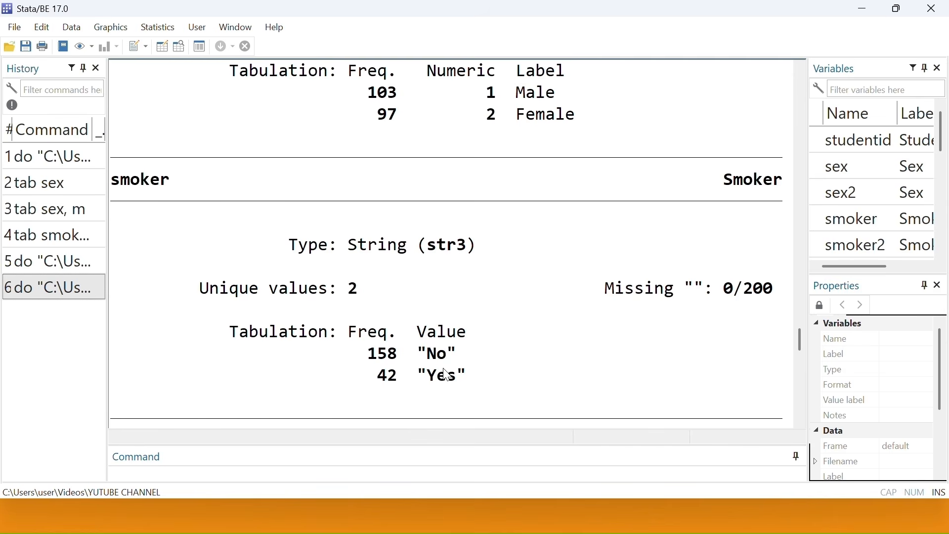
scroll(450, 356, "down", 1)
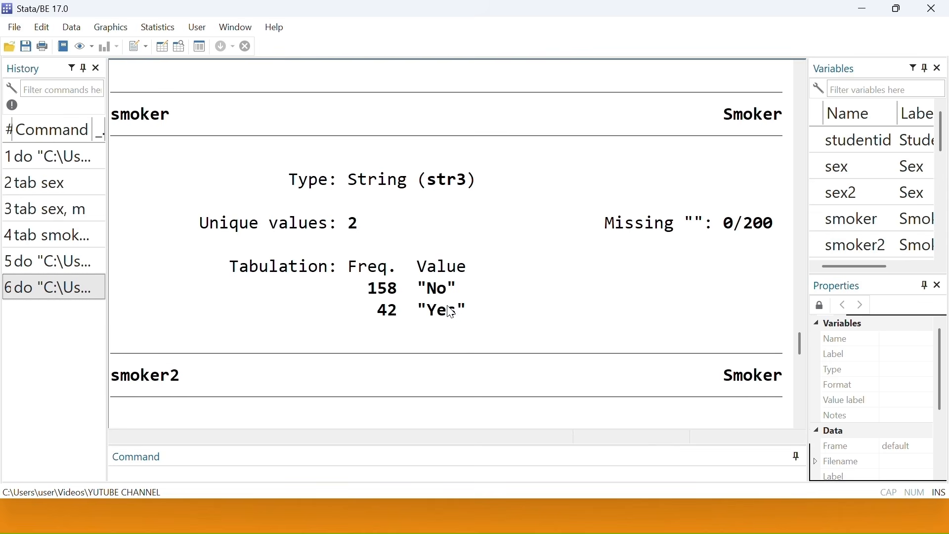
scroll(350, 354, "down", 1)
scroll(291, 341, "down", 1)
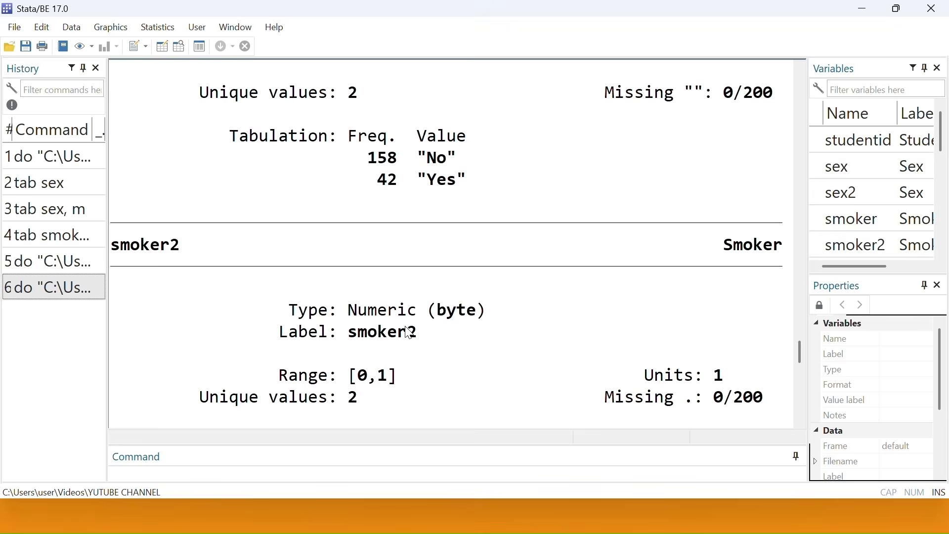
scroll(423, 236, "down", 2)
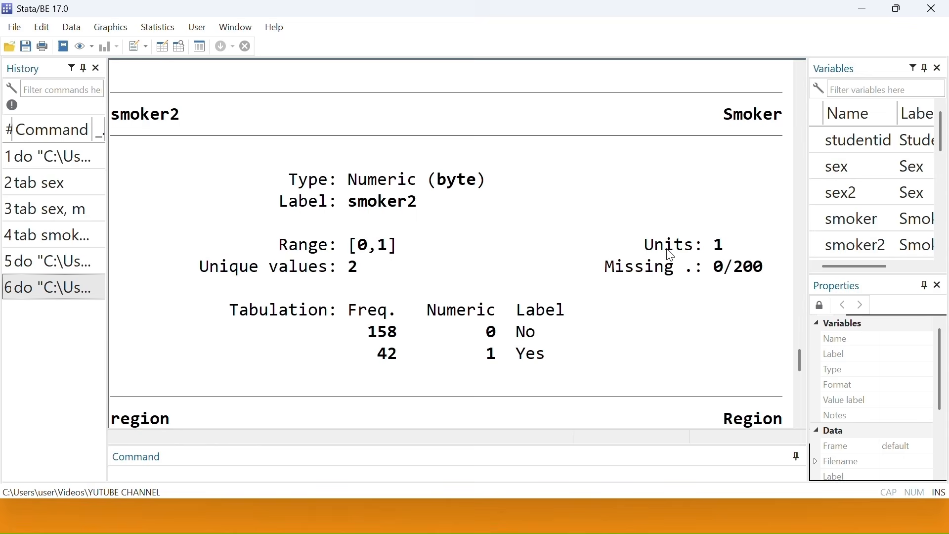
Step: Compare the region and region2 entries in the full codebook, including their tabulated categories and numeric codes
scroll(462, 276, "down", 4)
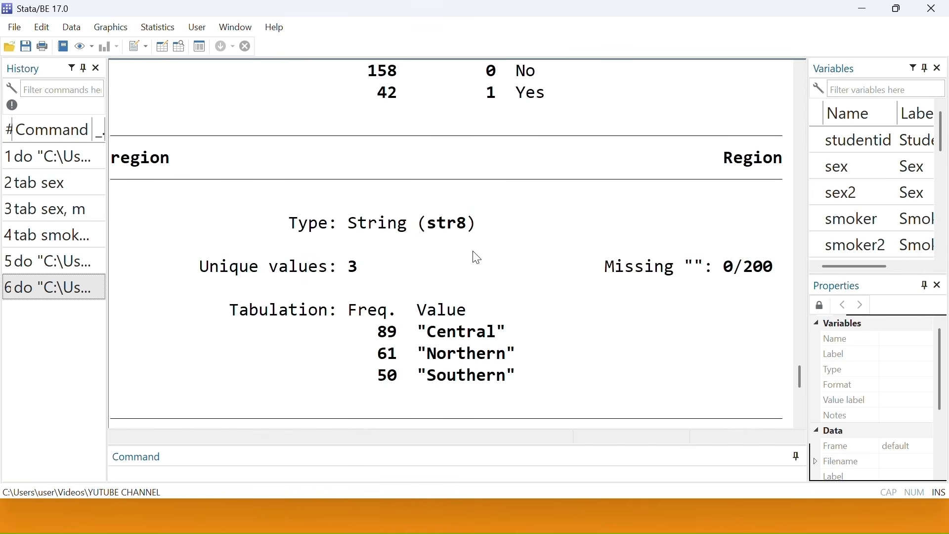
scroll(437, 377, "down", 4)
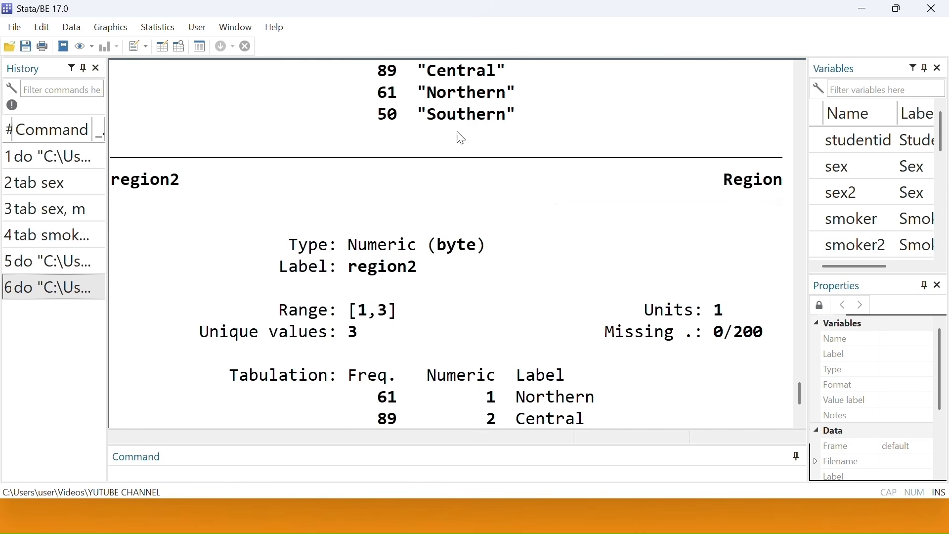
scroll(461, 139, "up", 1)
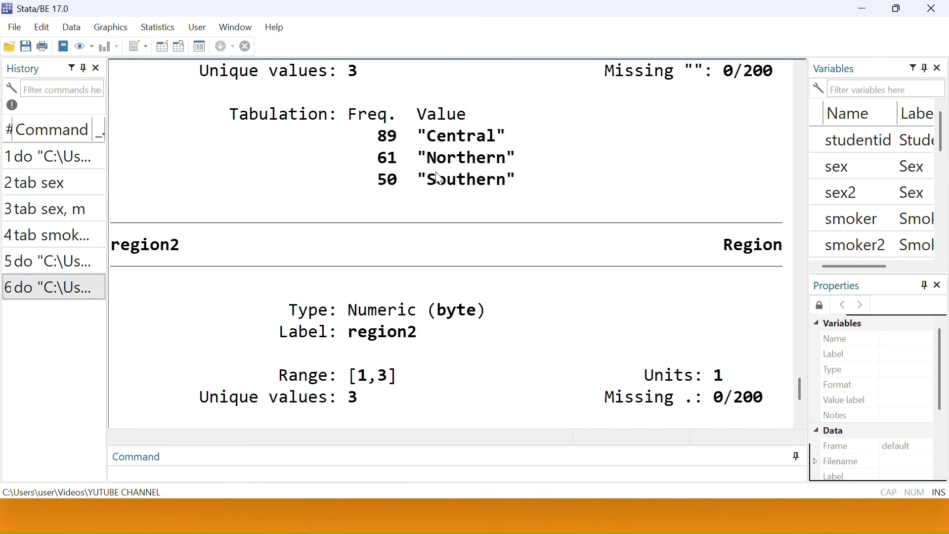
scroll(440, 183, "down", 2)
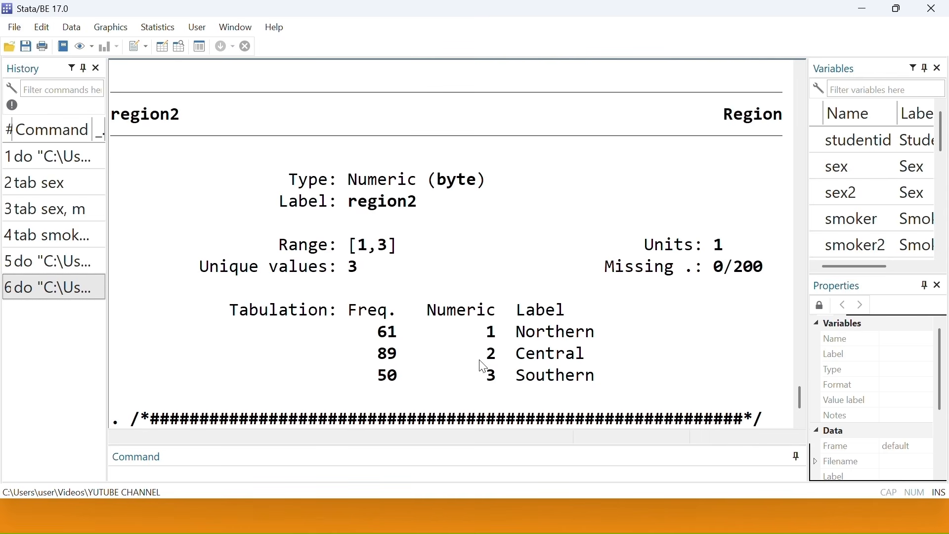
Step: Recheck the smoker2 and sex2 codings against their string originals, and return to the end of the codebook output
scroll(549, 297, "up", 7)
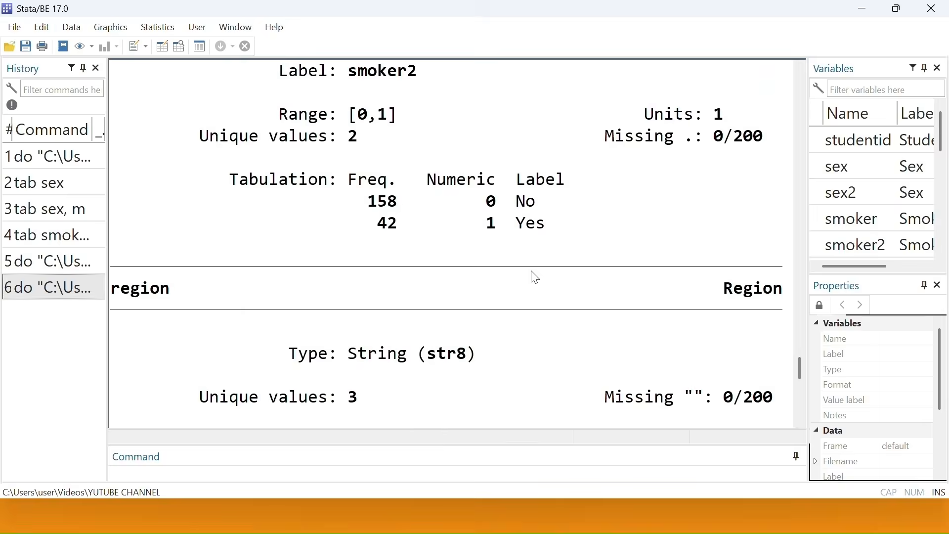
scroll(491, 226, "up", 4)
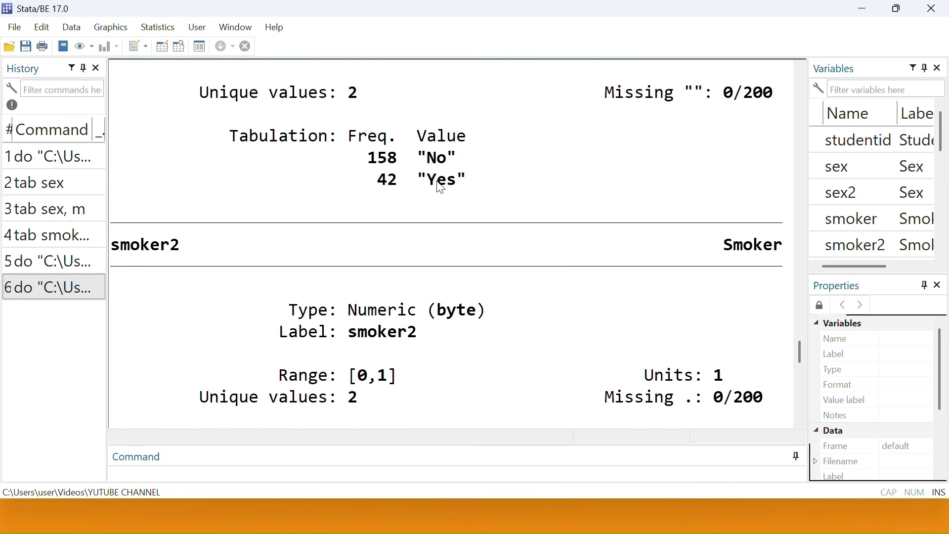
scroll(495, 233, "down", 3)
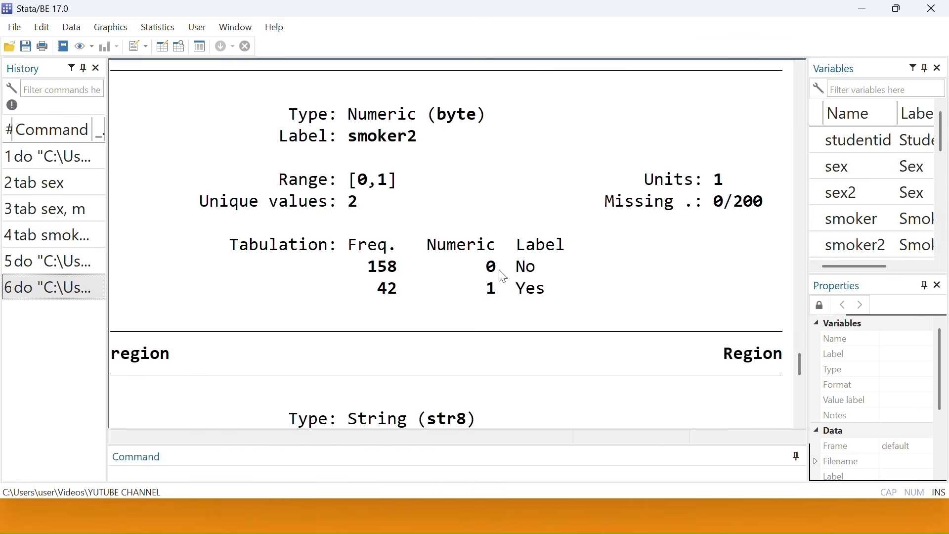
scroll(496, 271, "up", 10)
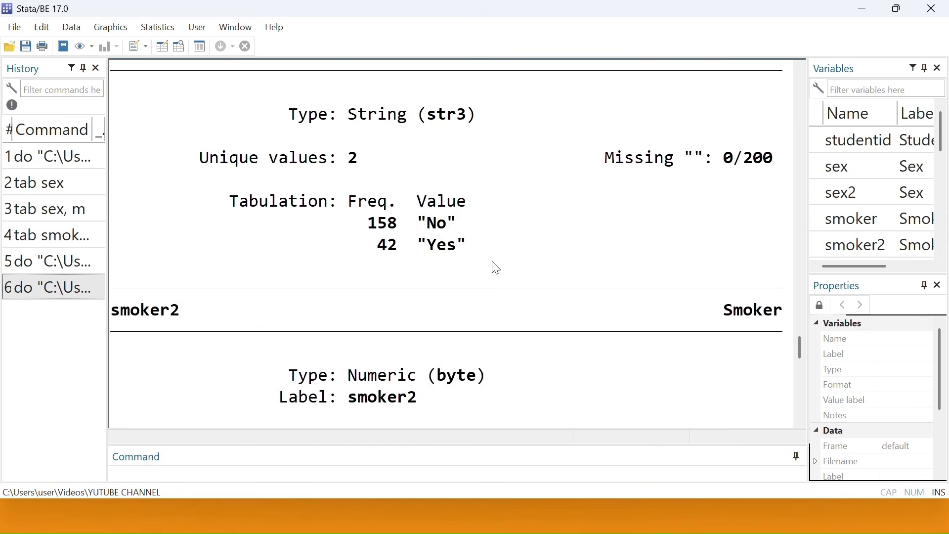
scroll(495, 265, "up", 2)
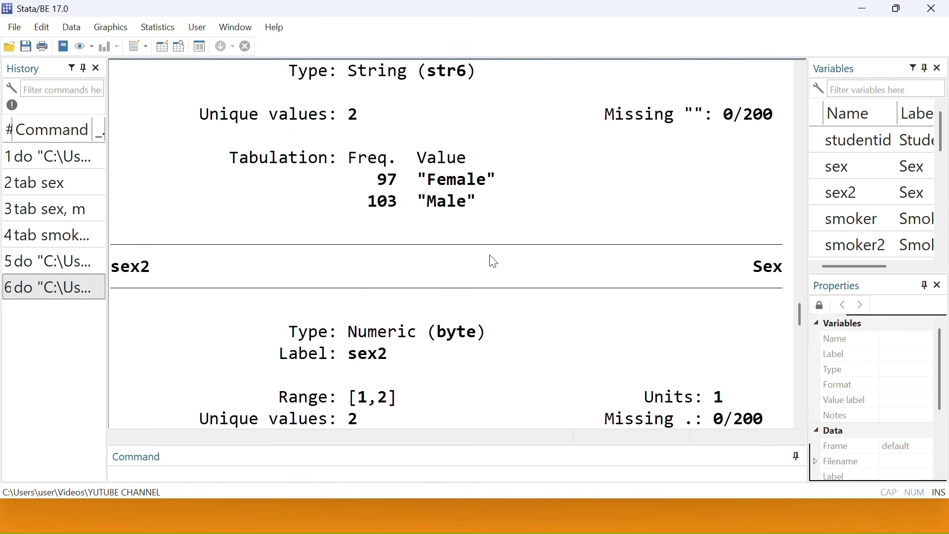
scroll(437, 223, "down", 3)
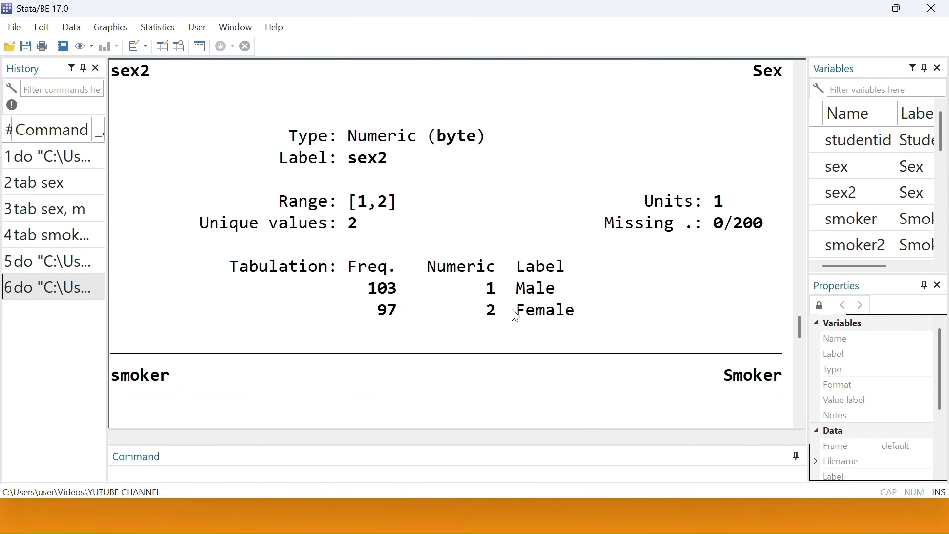
scroll(515, 313, "down", 9)
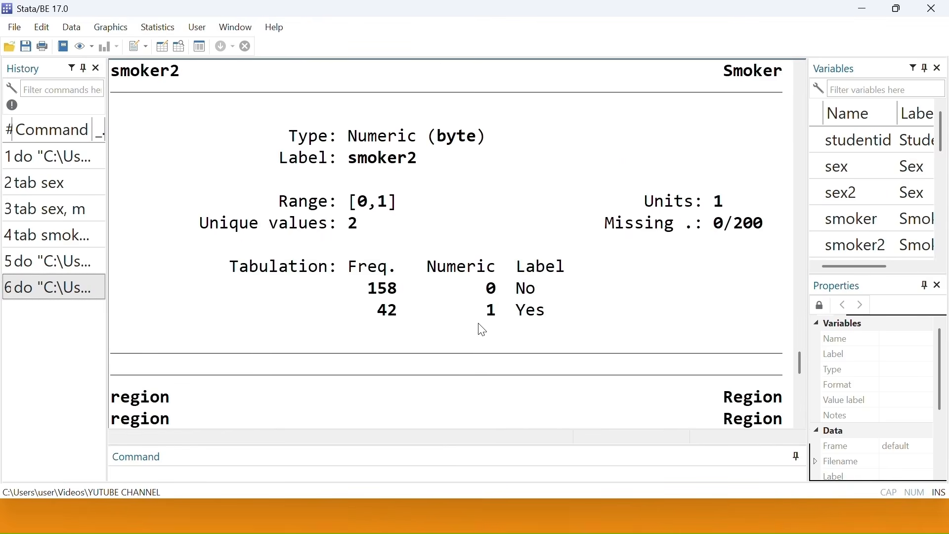
scroll(482, 330, "down", 10)
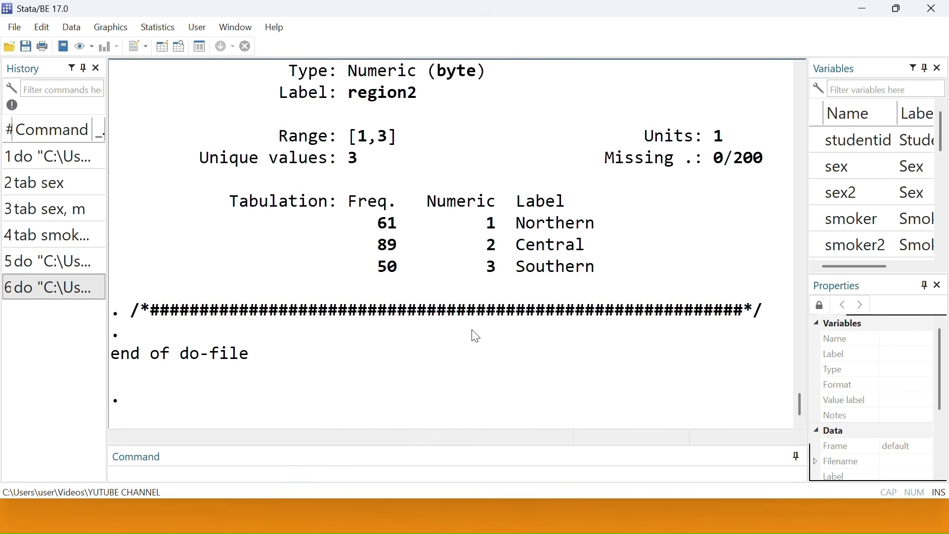
Step: Switch to Graphics_Stata.do in the Do-file Editor and highlight the data visualization outline comments on lines 49 to 67
key("super")
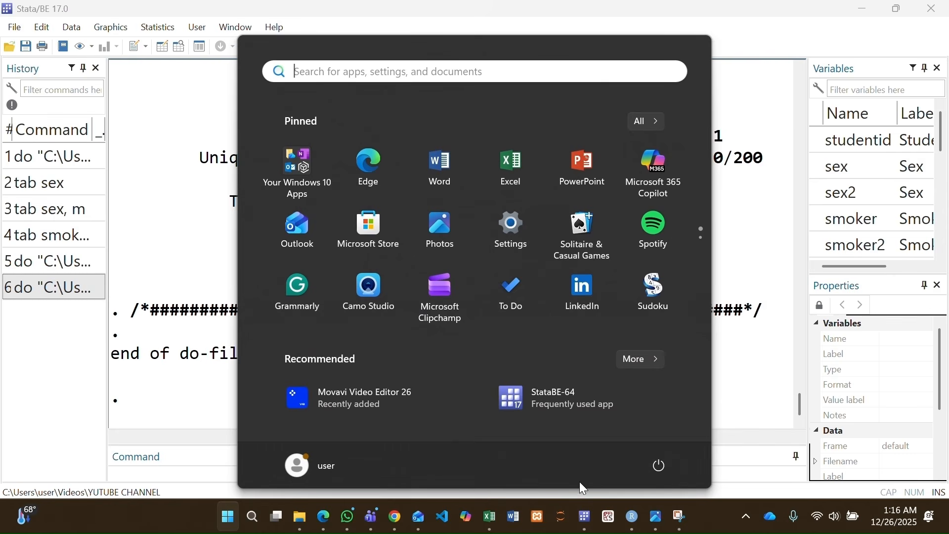
mouse_move(585, 518)
left_click(451, 474)
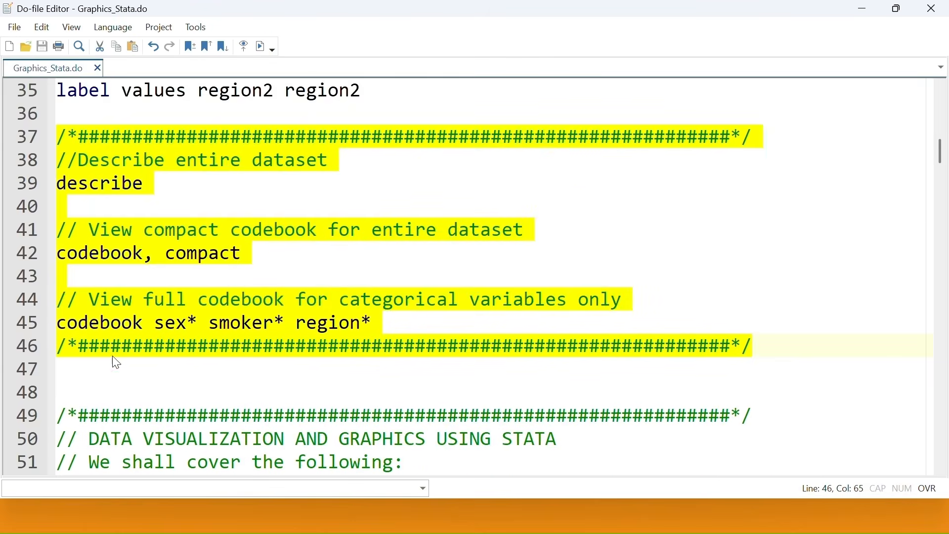
scroll(117, 356, "down", 3)
left_click(16, 212)
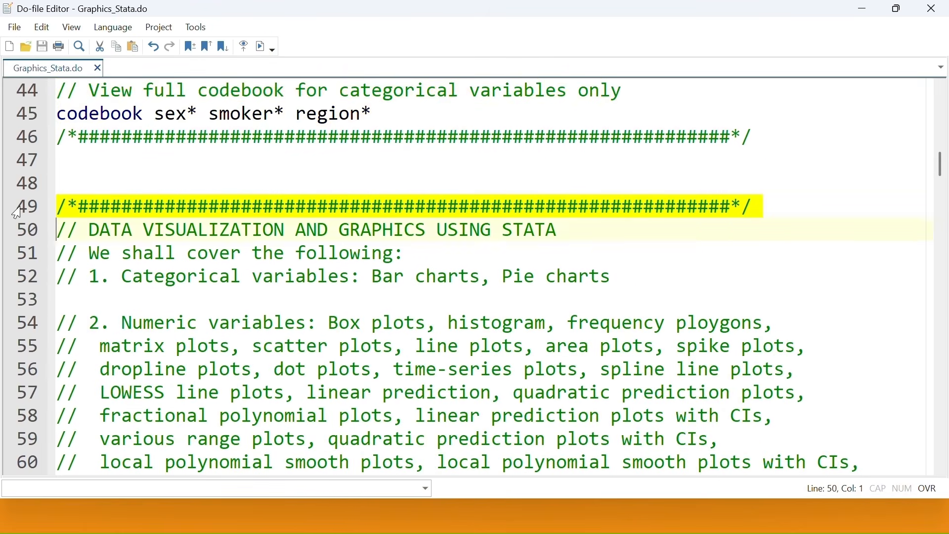
left_click_drag(16, 213, 893, 153)
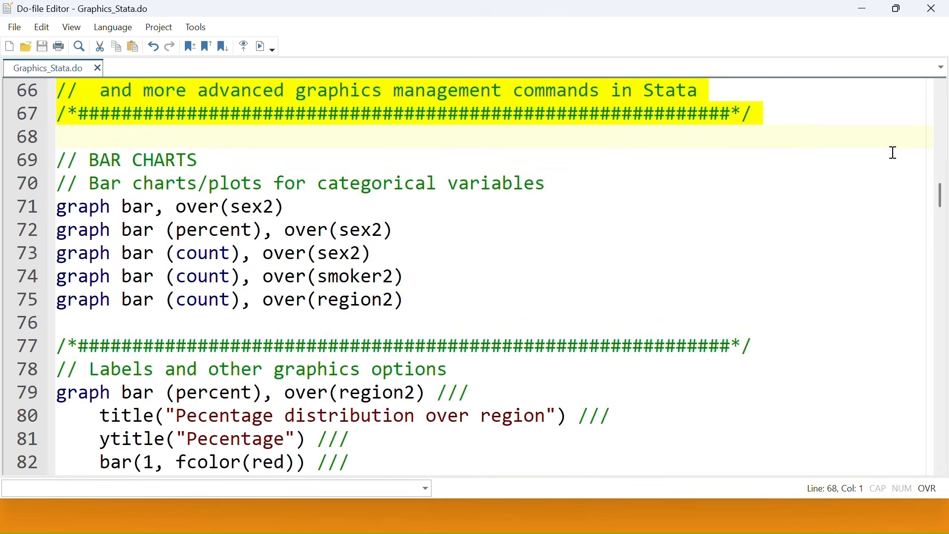
Step: Review the highlighted data visualization outline from its heading through the categorical, numeric and graphics management items
left_click(941, 88)
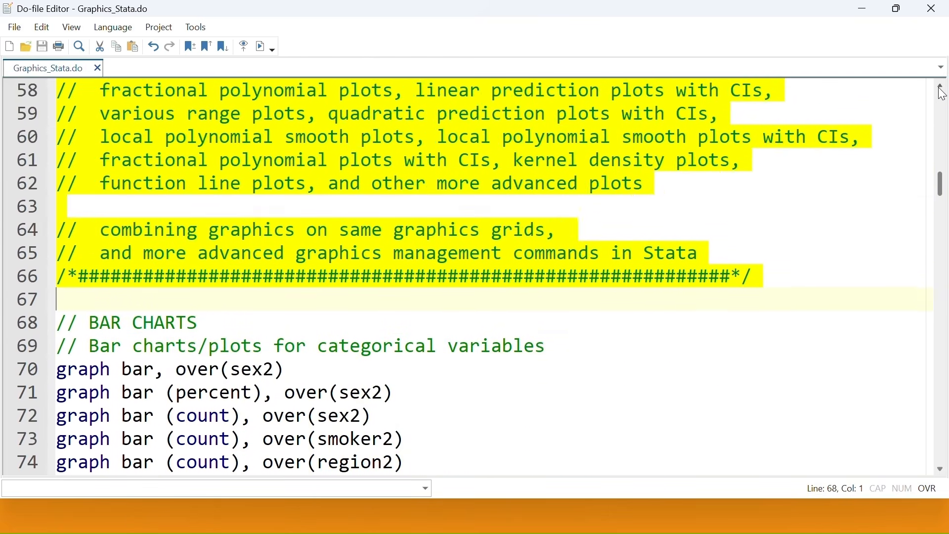
left_click(939, 87)
left_click(938, 88)
left_click(939, 88)
left_click(939, 87)
left_click(938, 87)
left_click(939, 87)
left_click(939, 87)
left_click(939, 88)
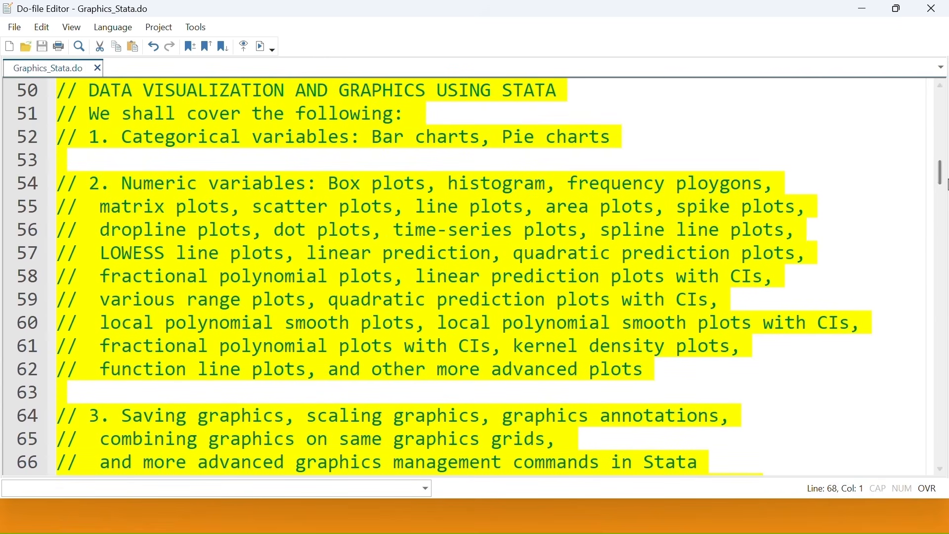
left_click(942, 89)
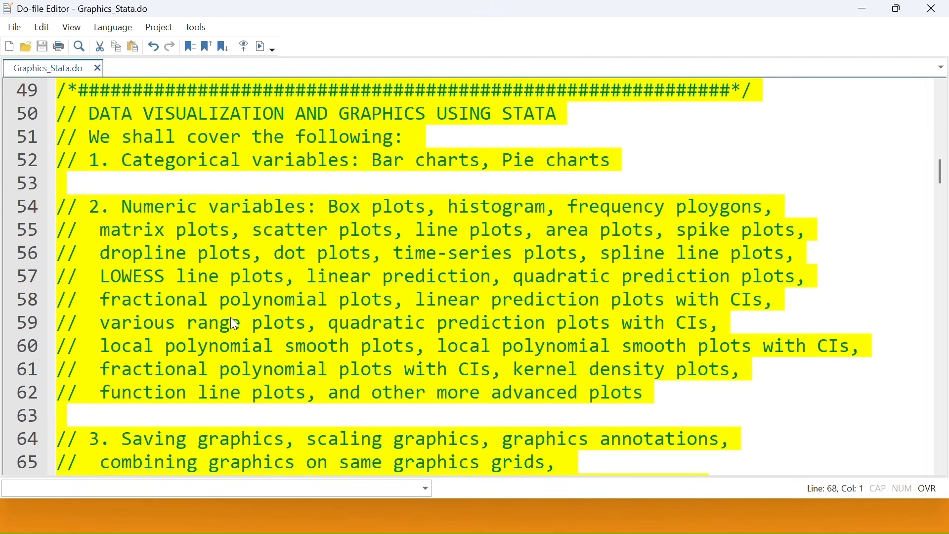
scroll(231, 317, "down", 1)
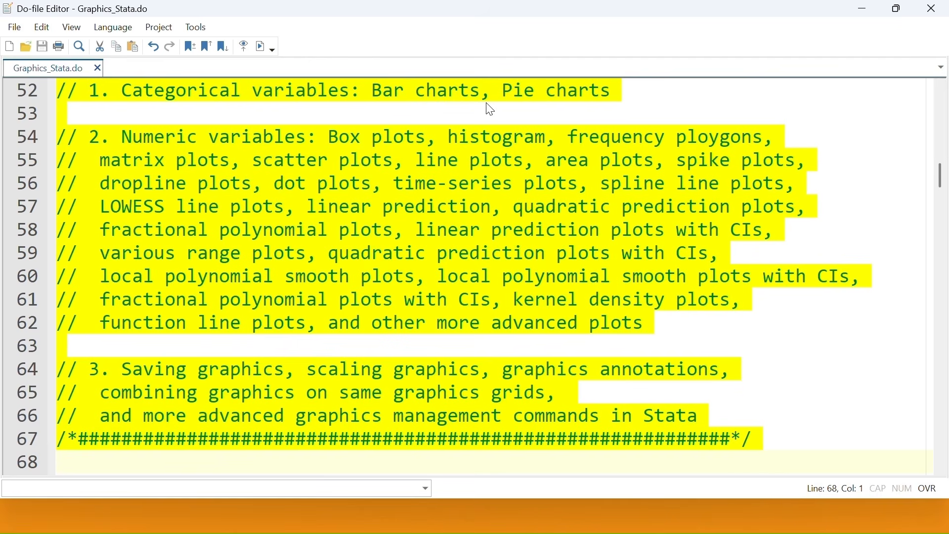
Step: Highlight the numeric plot types from Box plots to the end of line 62, and the bar and pie charts on line 52
left_click(367, 143)
left_click_drag(328, 138, 434, 140)
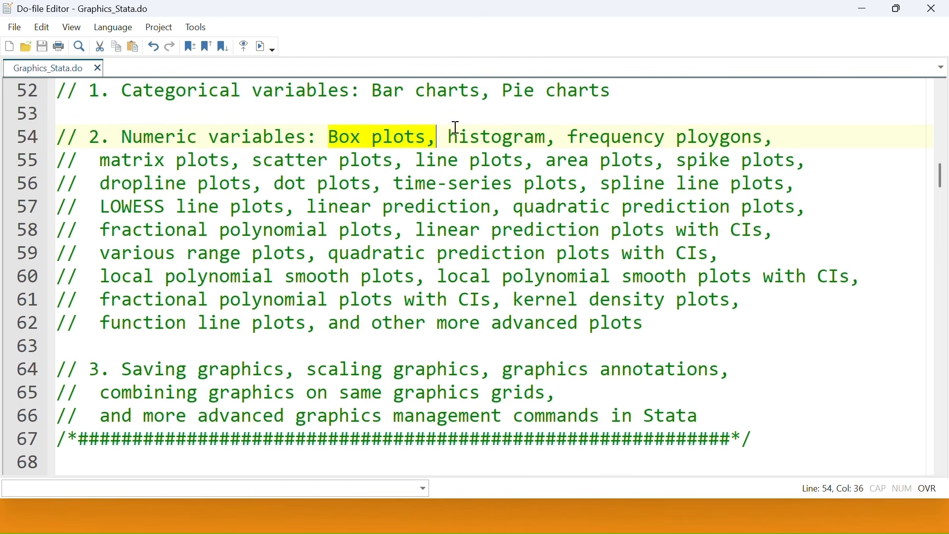
left_click(431, 138)
left_click(337, 141, "shift")
left_click_drag(338, 141, 656, 317)
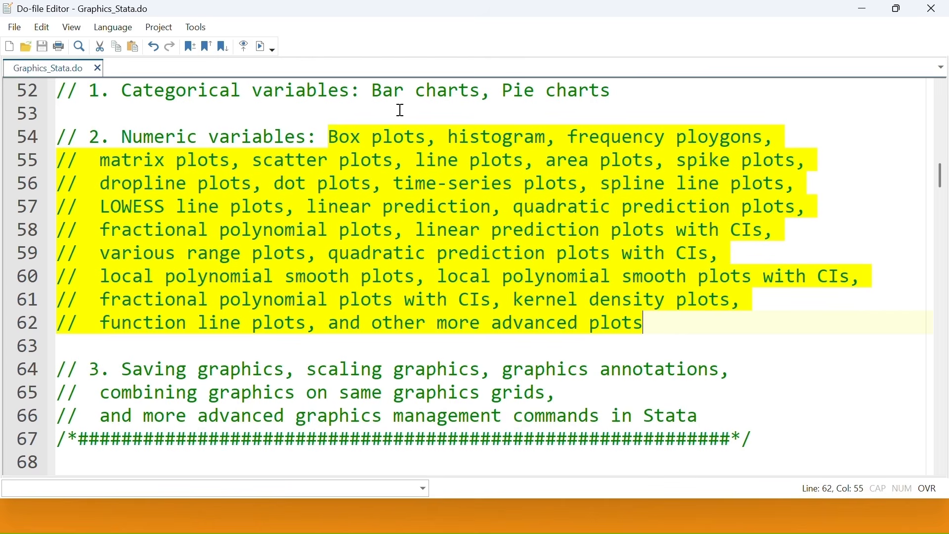
left_click_drag(384, 92, 613, 92)
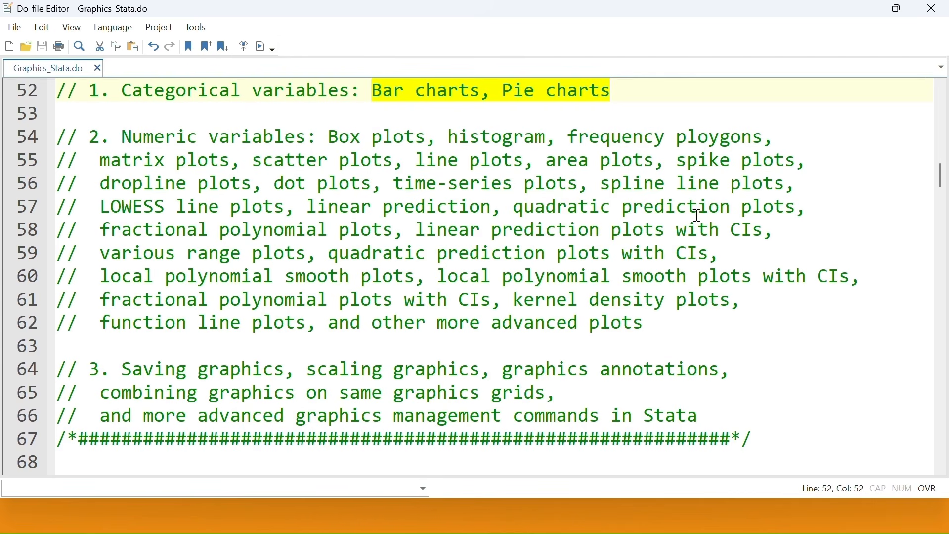
Step: Insert the word "plots" after "linear prediction" in the line 57 comment
left_click(494, 213)
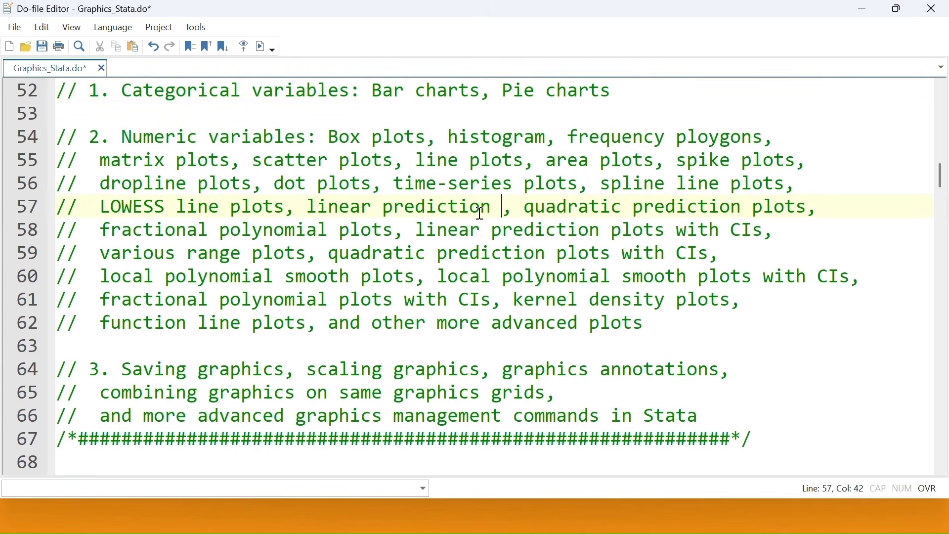
type("plots")
left_click(143, 253)
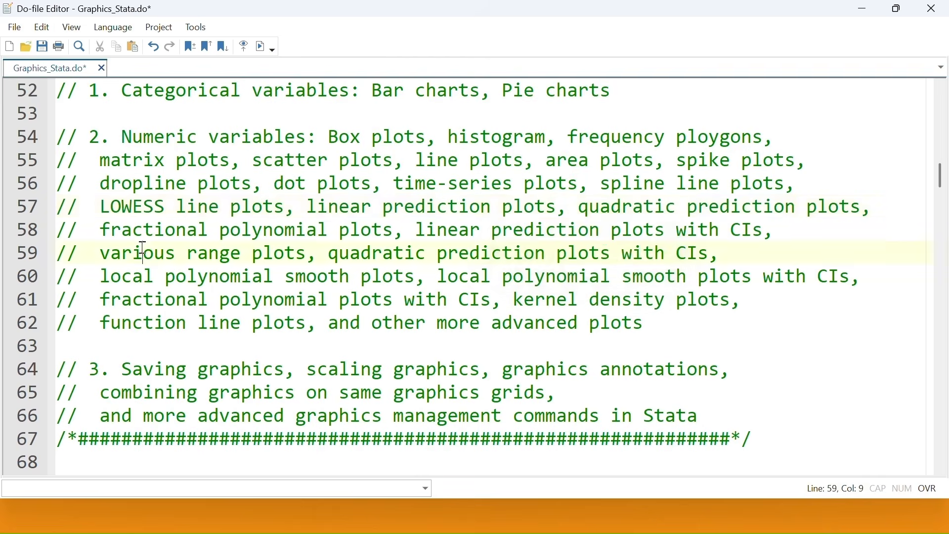
left_click(372, 230)
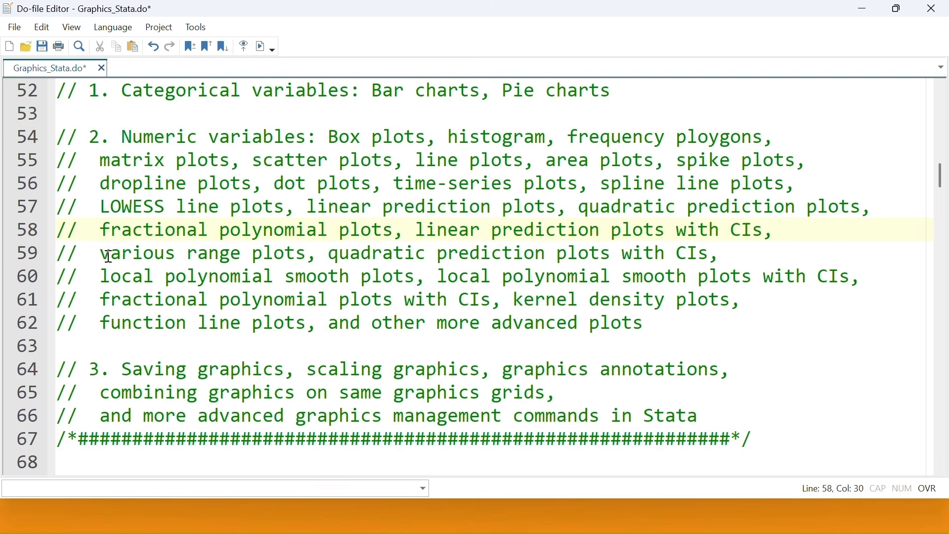
Step: Highlight "various range plots" on line 59 and "kernel density plots" on line 61 of the outline
left_click_drag(110, 253, 301, 258)
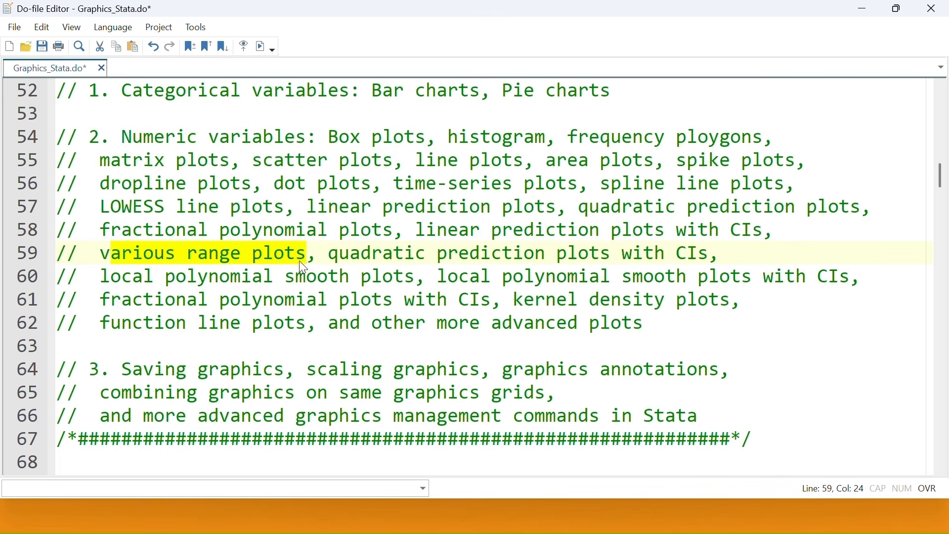
left_click(111, 255)
left_click_drag(114, 255, 308, 256)
left_click_drag(526, 300, 731, 300)
left_click(665, 321)
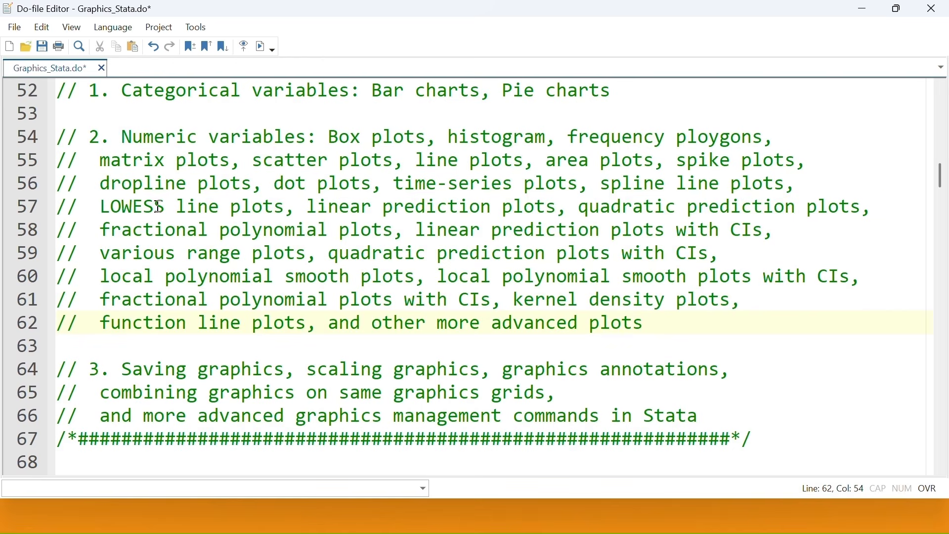
Step: Highlight the outline text from LOWESS onward, the kernel density plots on line 61 and the function line plots on line 62
left_click_drag(144, 207, 476, 271)
left_click_drag(514, 300, 729, 308)
left_click_drag(110, 324, 317, 324)
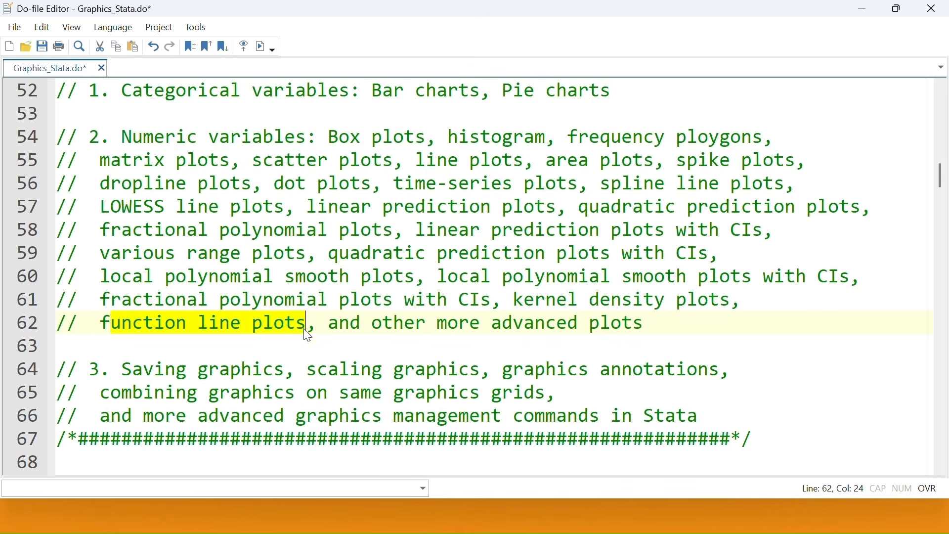
left_click_drag(100, 324, 204, 321)
left_click_drag(291, 318, 320, 328)
left_click(111, 324)
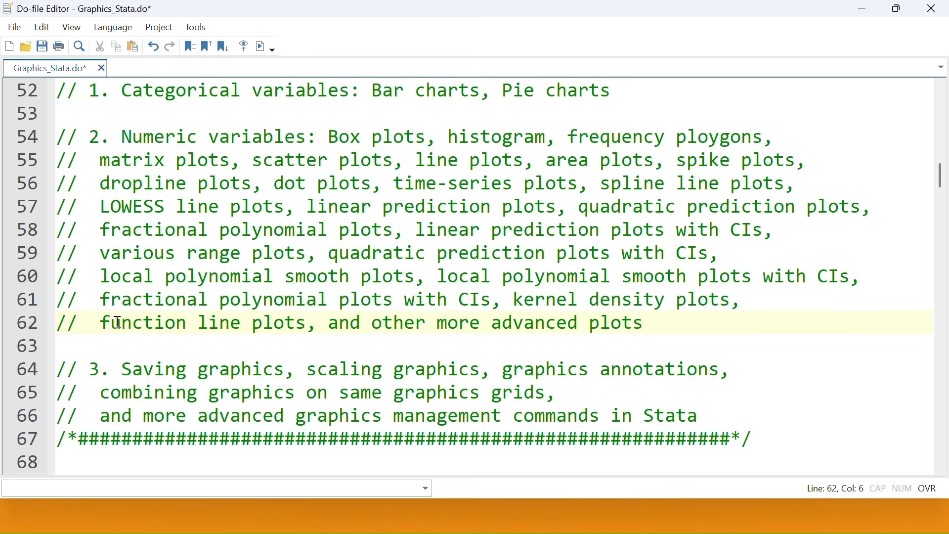
Step: Highlight "function line plots" and the other more advanced plots on line 62, and review item 3 of the outline
left_click_drag(100, 324, 311, 328)
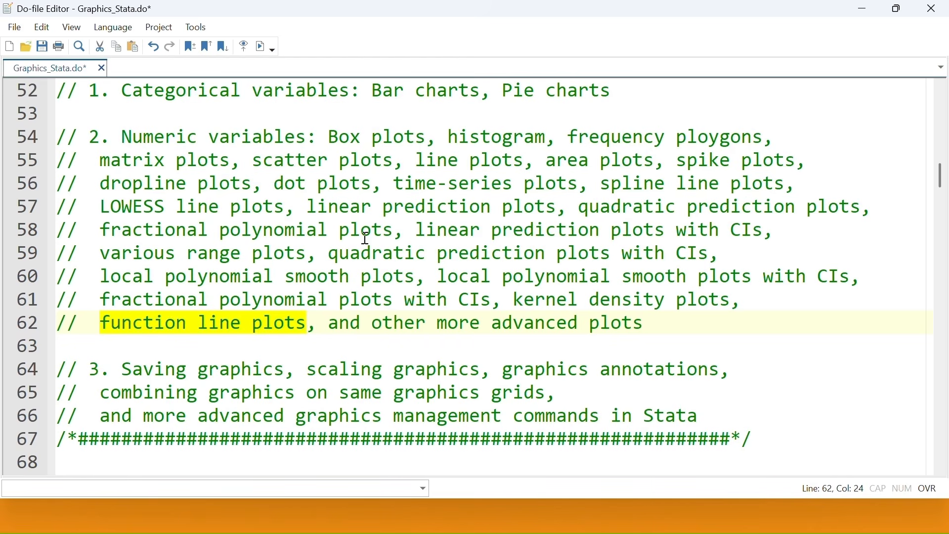
left_click(339, 369)
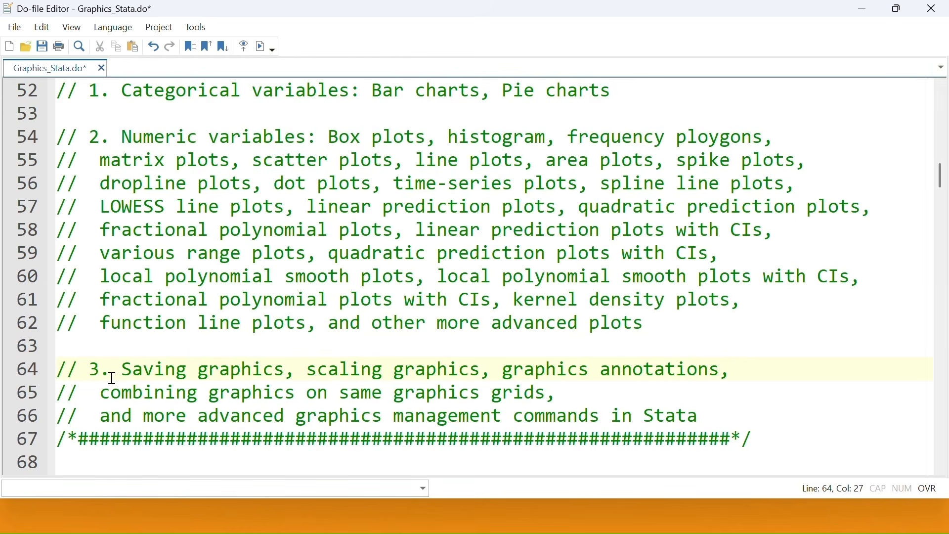
left_click_drag(350, 323, 657, 324)
scroll(202, 342, "down", 1)
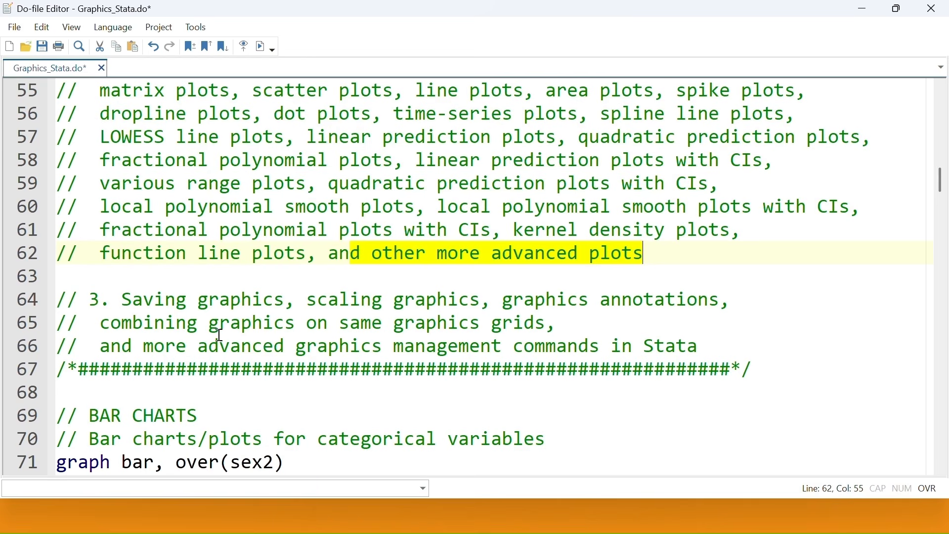
scroll(153, 358, "down", 1)
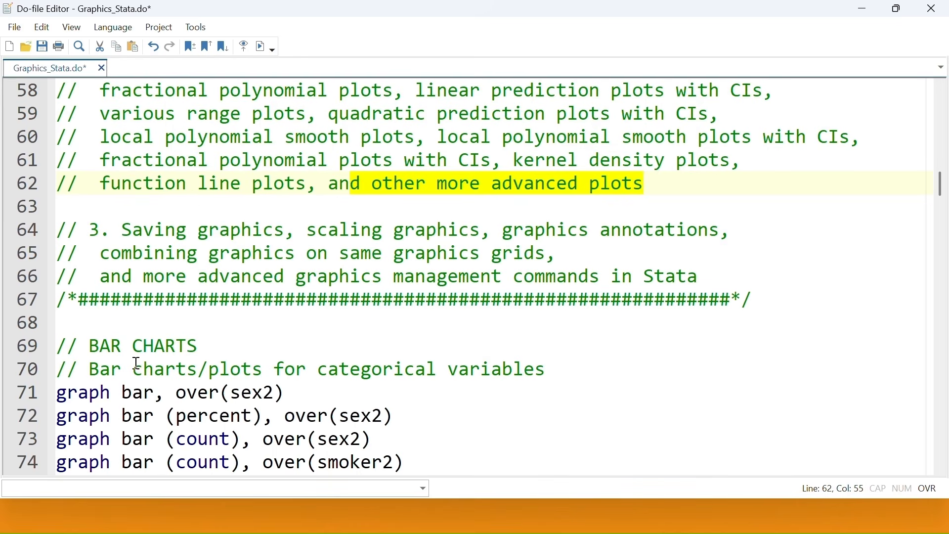
scroll(132, 351, "down", 3)
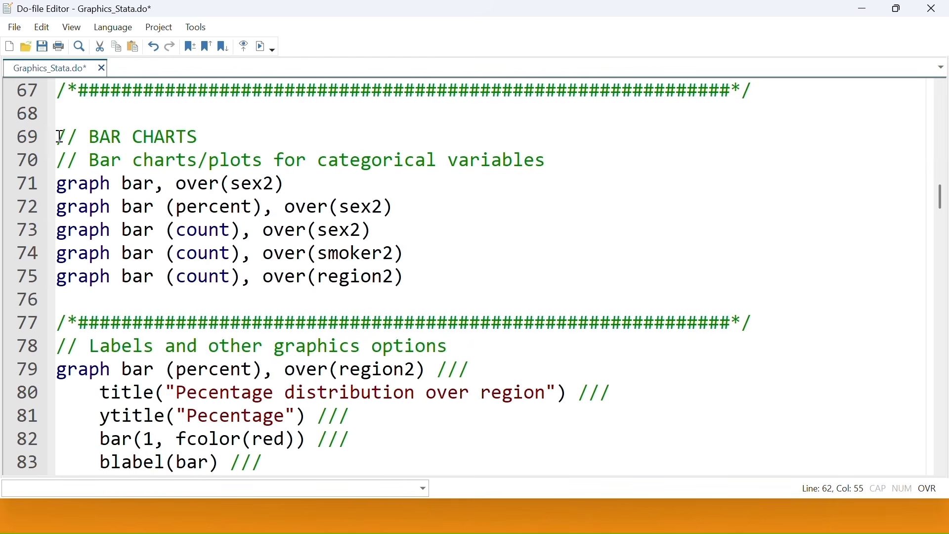
Step: Highlight the script from the BAR CHARTS heading on line 69 to its end, and review the closing box plots section
left_click_drag(59, 136, 256, 529)
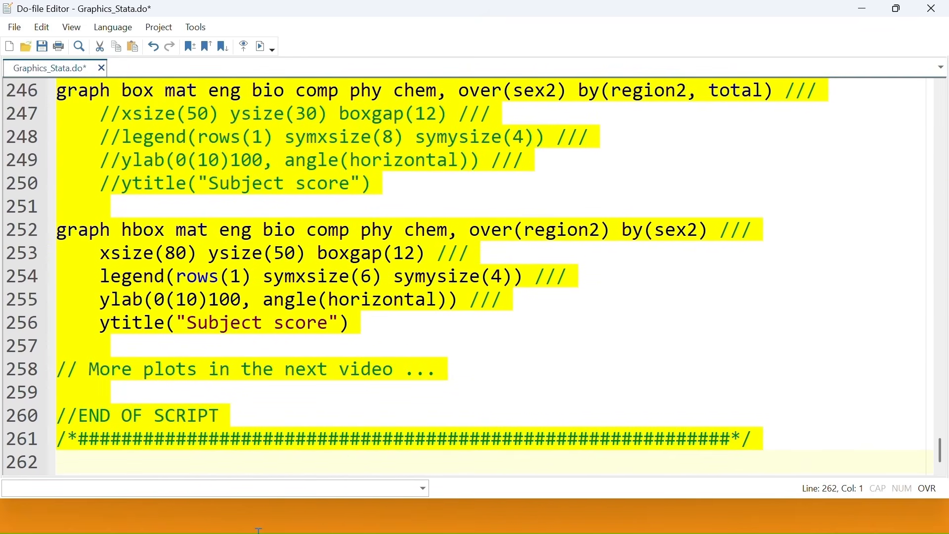
left_click(168, 346)
scroll(163, 296, "up", 4)
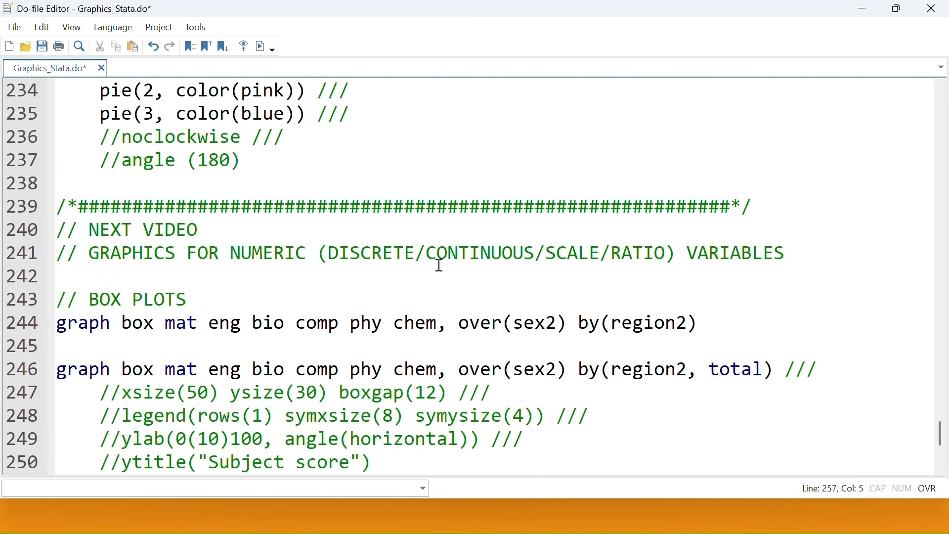
scroll(96, 317, "down", 4)
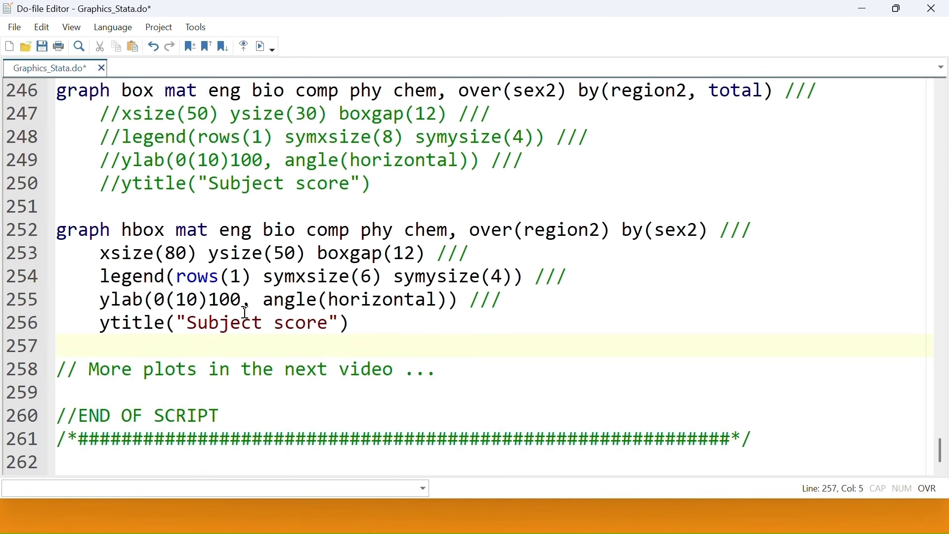
scroll(244, 309, "up", 5)
left_click(304, 254)
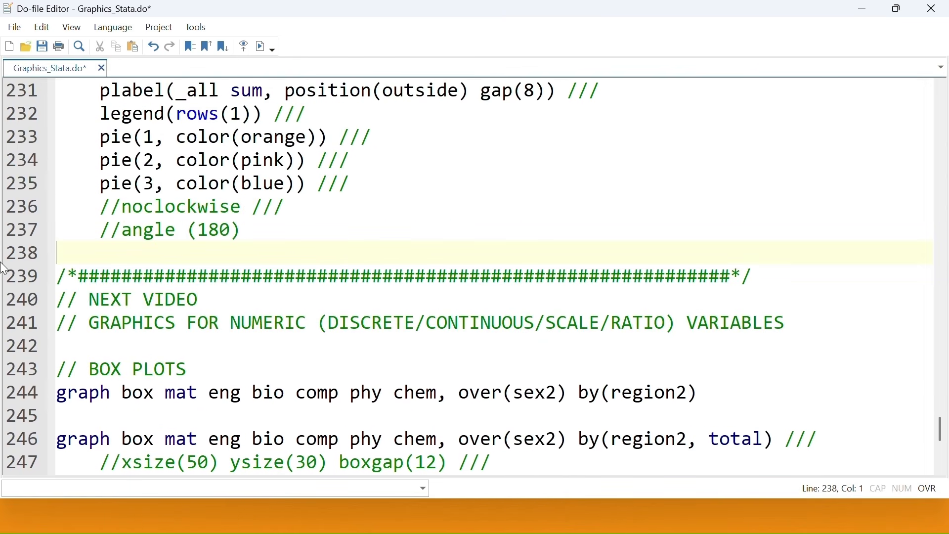
Step: Highlight the divider and "NEXT VIDEO" comment on lines 239 to 240, and the end of the pie chart code on line 237
left_click_drag(856, 295, 255, 277)
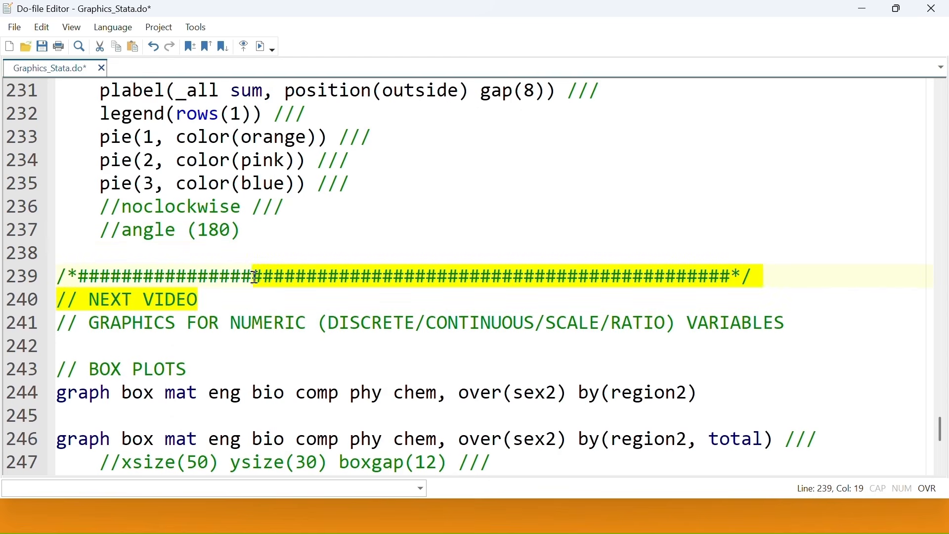
left_click(4, 232)
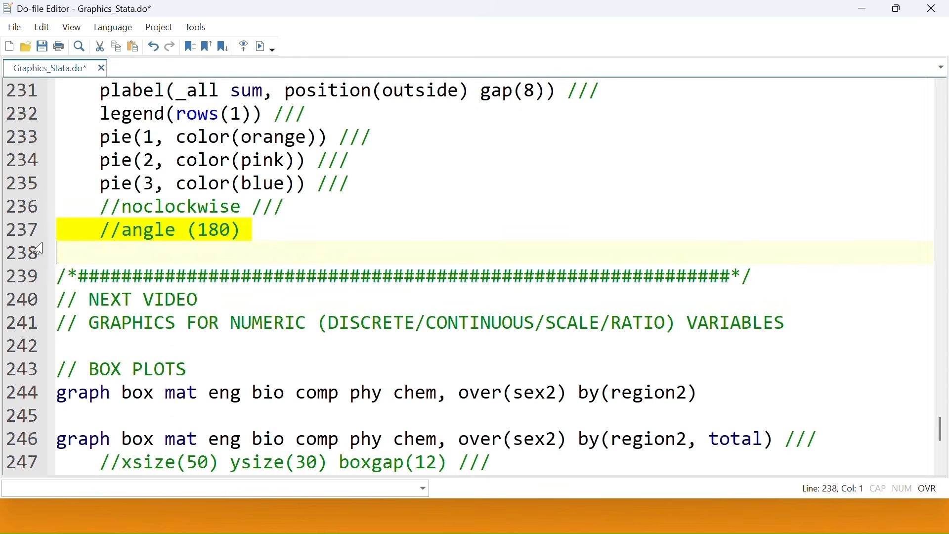
left_click(337, 232)
left_click(11, 232)
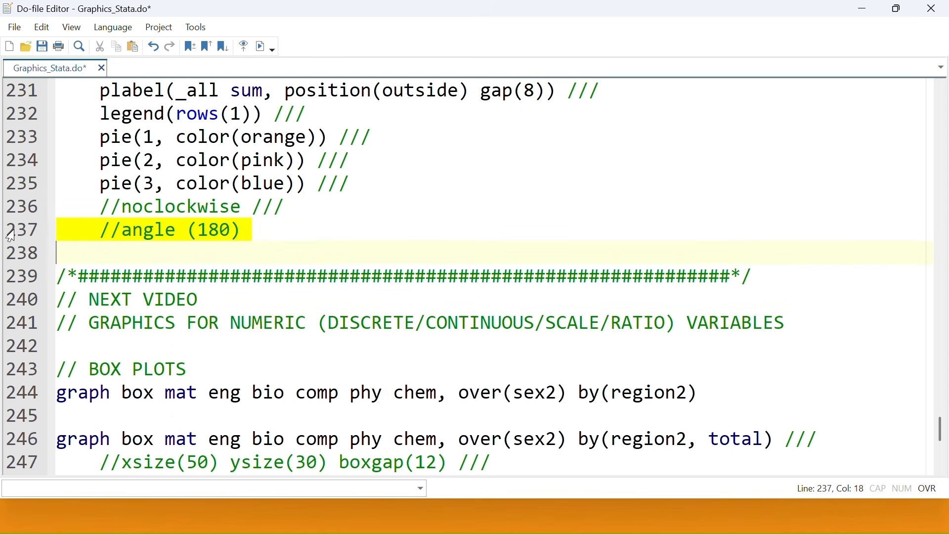
left_click(276, 242)
left_click_drag(276, 242, 49, 184)
left_click(73, 227)
Step: Highlight the outline's categorical variables item, numeric variables item and graphics saving item, and the whole outline down to line 67
left_click_drag(80, 211, 613, 220)
left_click(139, 265)
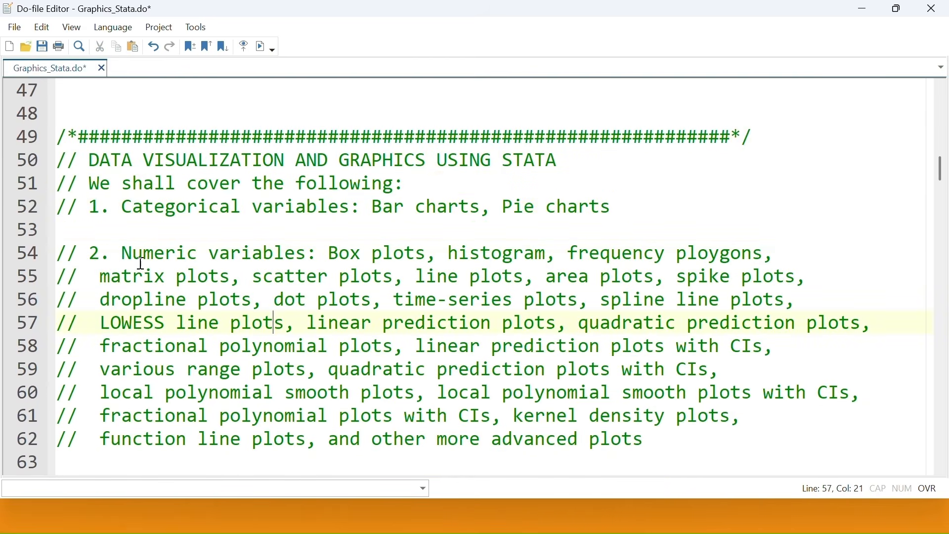
left_click_drag(89, 253, 649, 256)
scroll(321, 300, "up", 1)
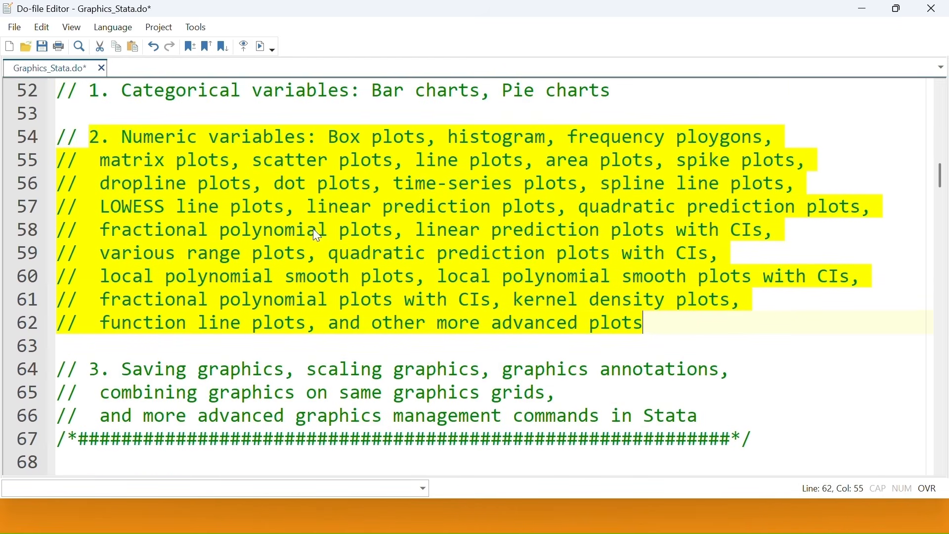
scroll(318, 227, "down", 1)
left_click(88, 300)
left_click_drag(88, 301, 734, 364)
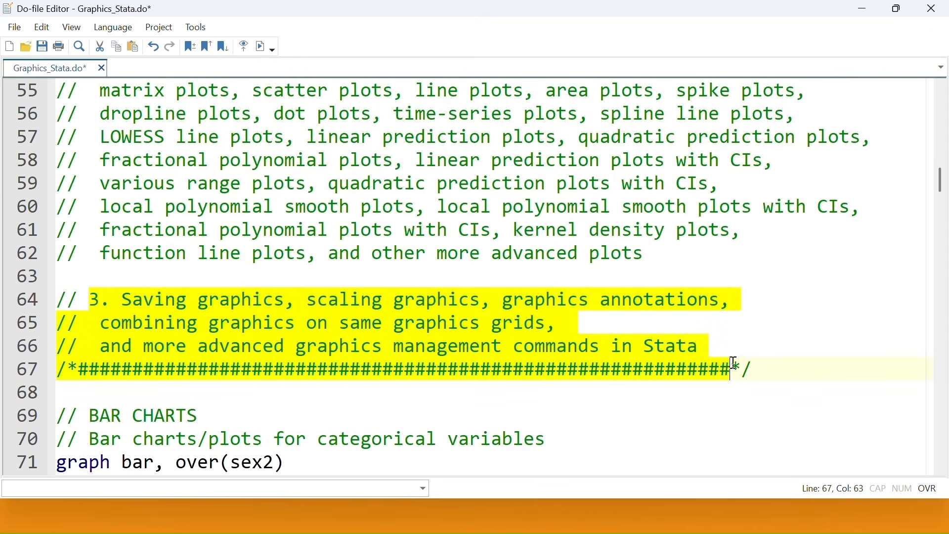
scroll(200, 346, "down", 1)
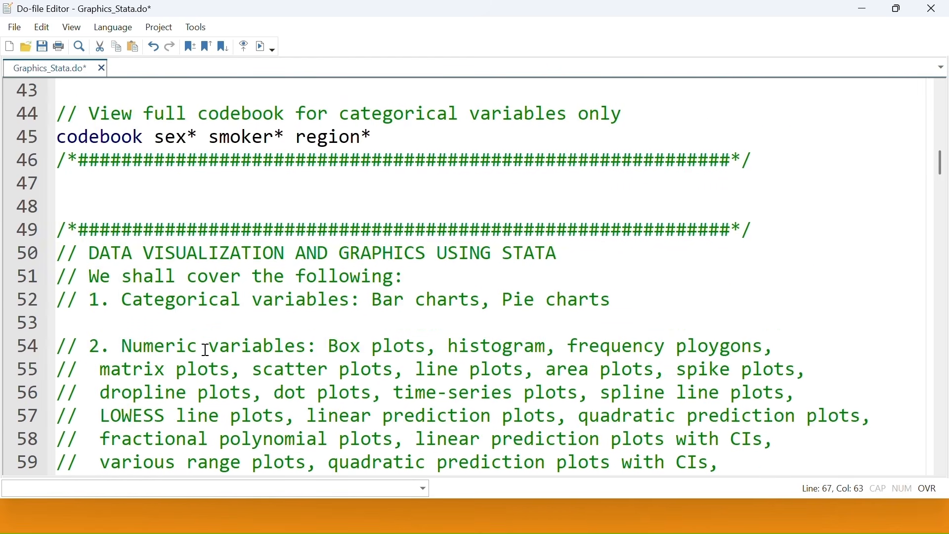
left_click_drag(91, 242, 727, 247)
scroll(494, 316, "up", 2)
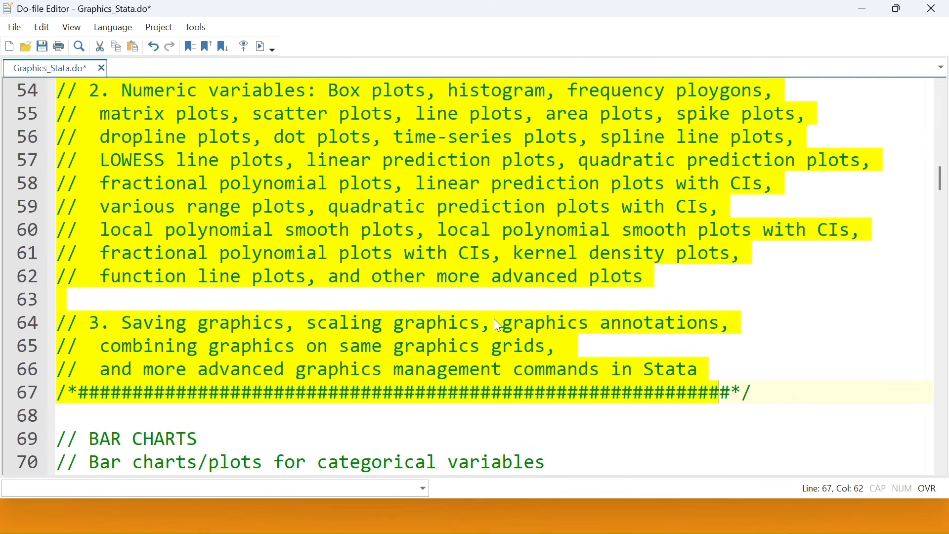
Step: Switch to the tutorial's title image and back to the Graphics_Stata.do script in the Do-file Editor
key("super")
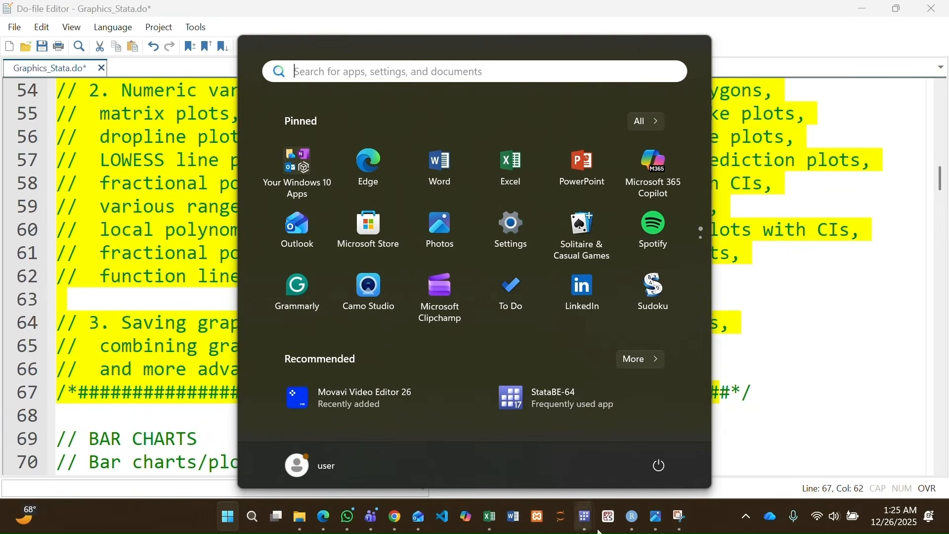
left_click(660, 526)
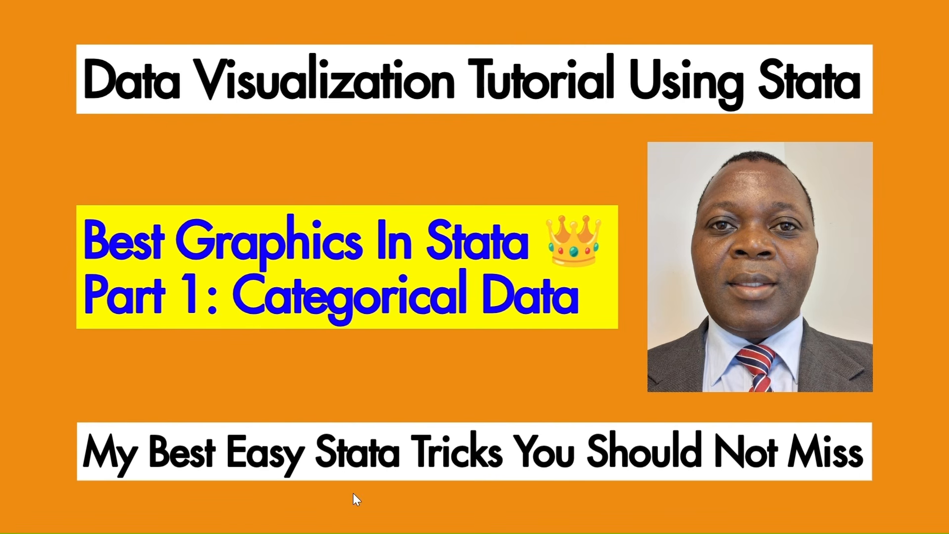
key("super")
mouse_move(584, 517)
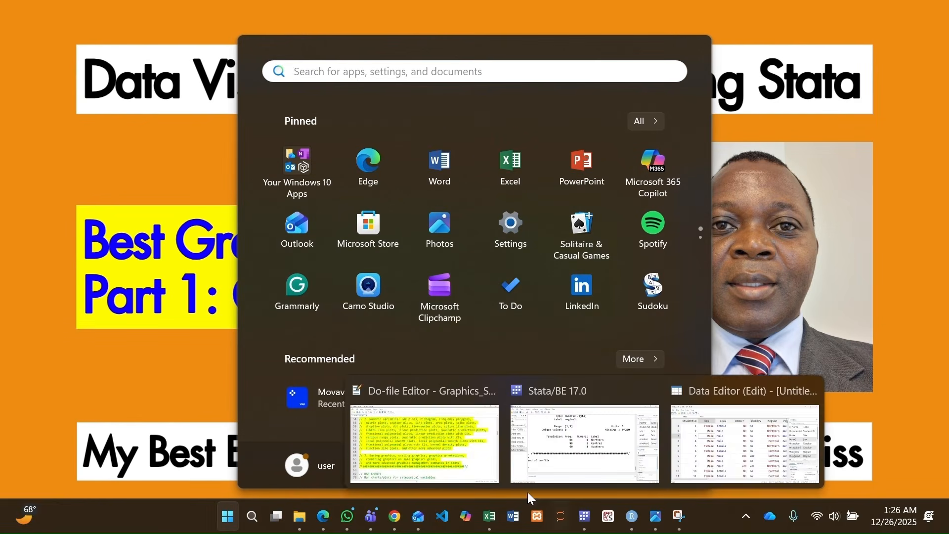
left_click(424, 443)
Step: Highlight the BAR CHARTS section with its five graph bar commands on lines 69 to 75
scroll(131, 376, "down", 5)
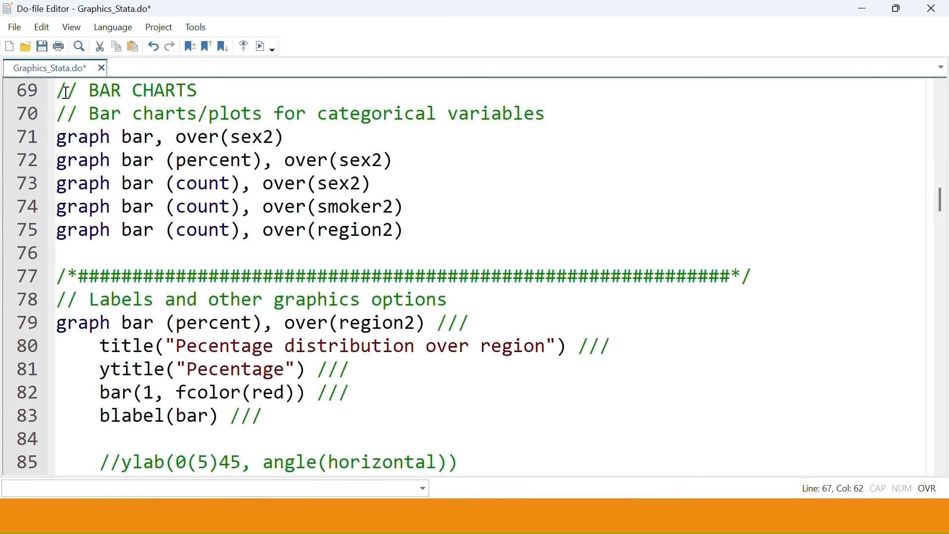
left_click_drag(59, 92, 708, 259)
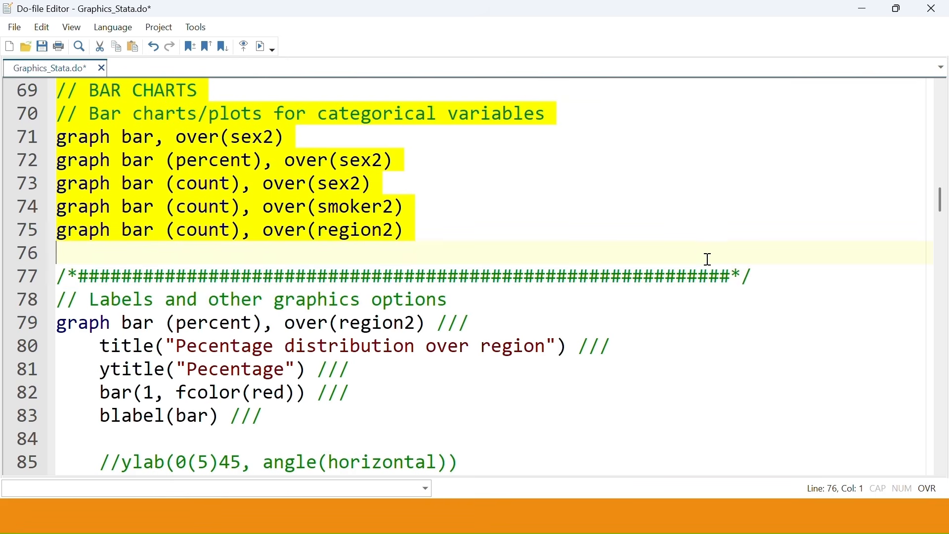
left_click(941, 87)
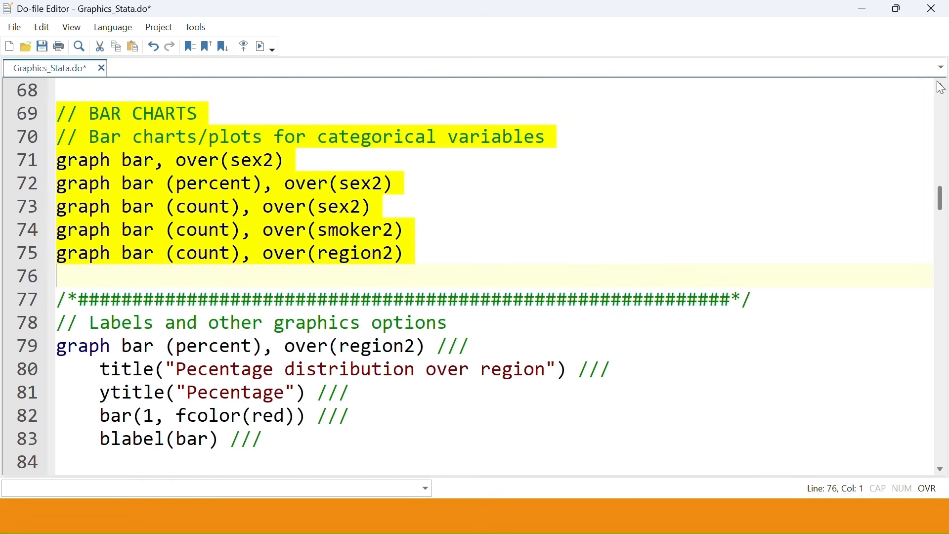
left_click(941, 87)
left_click(941, 87)
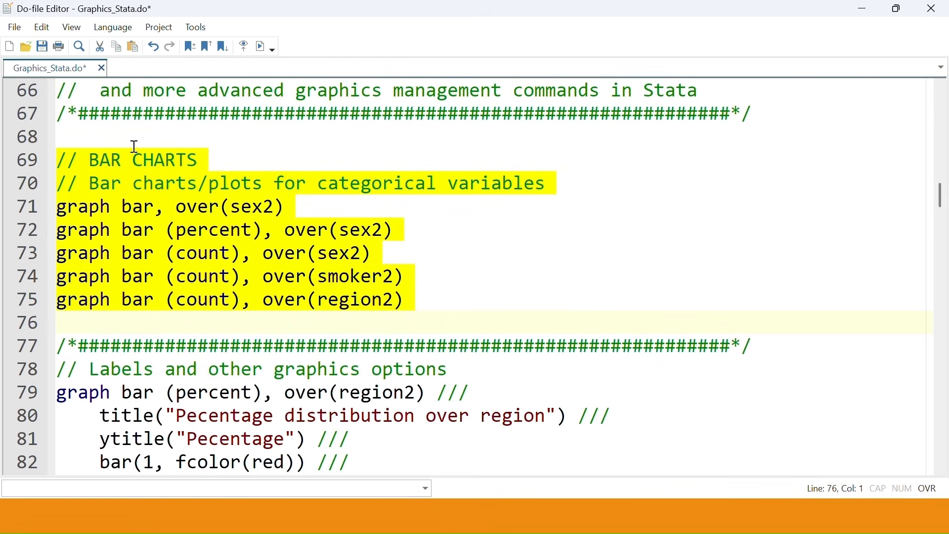
scroll(80, 124, "up", 1)
scroll(125, 230, "down", 1)
left_click(98, 229)
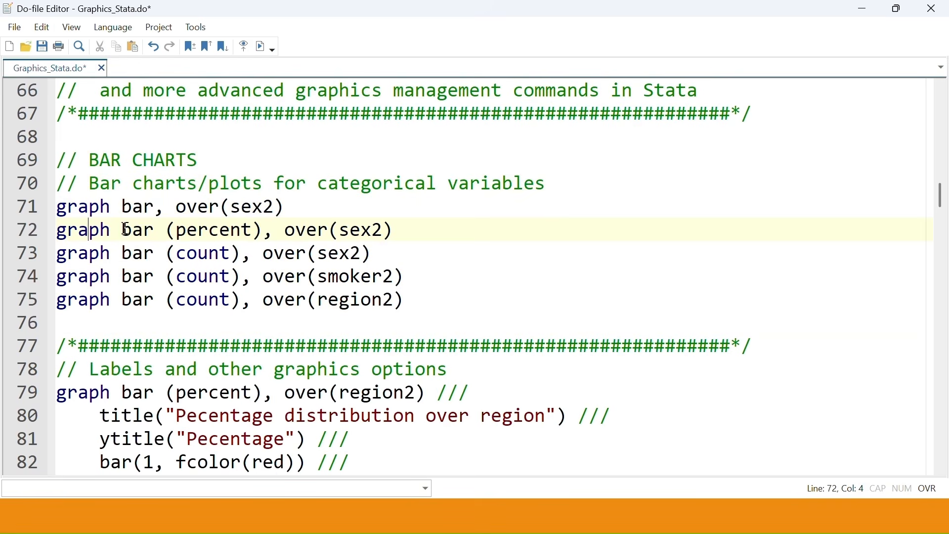
Step: Highlight the command "graph bar, over(sex2)" on line 71
left_click_drag(290, 207, 57, 207)
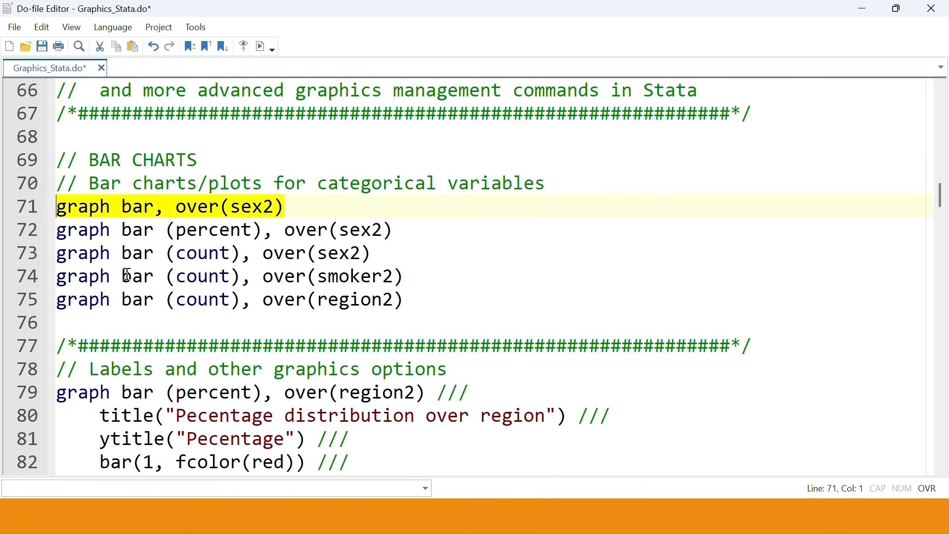
left_click(60, 215)
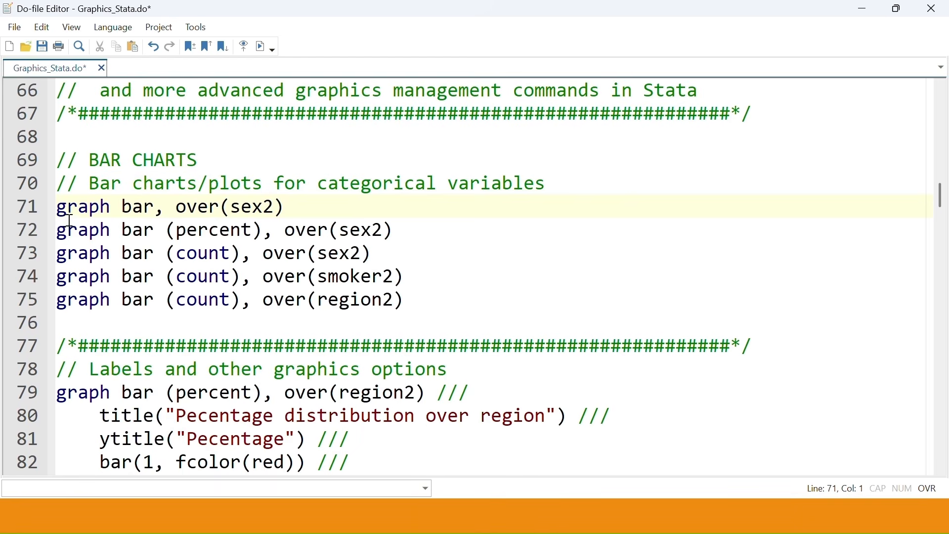
left_click_drag(111, 211, 287, 207)
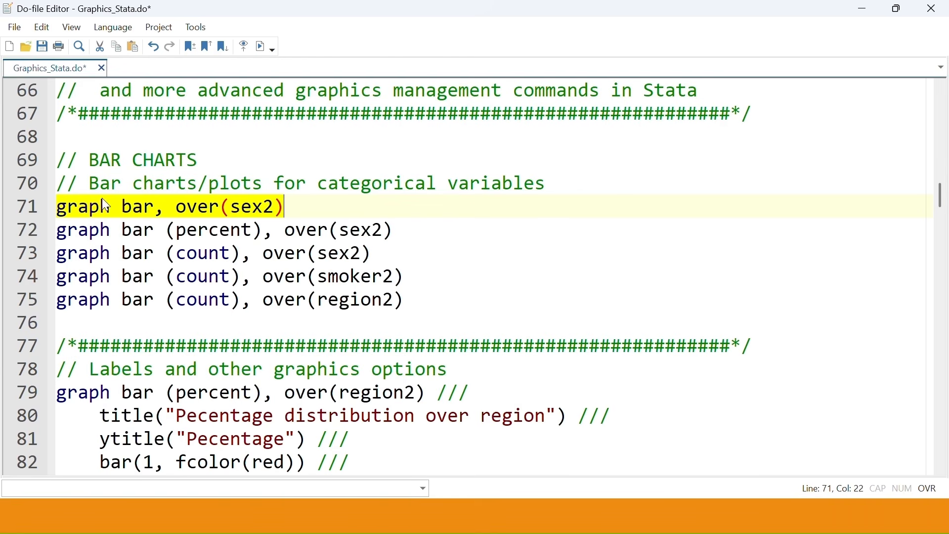
Step: Highlight the full graphics outline on lines 52 to 66, and place the cursor in the graph bar command on line 71
scroll(201, 237, "up", 1)
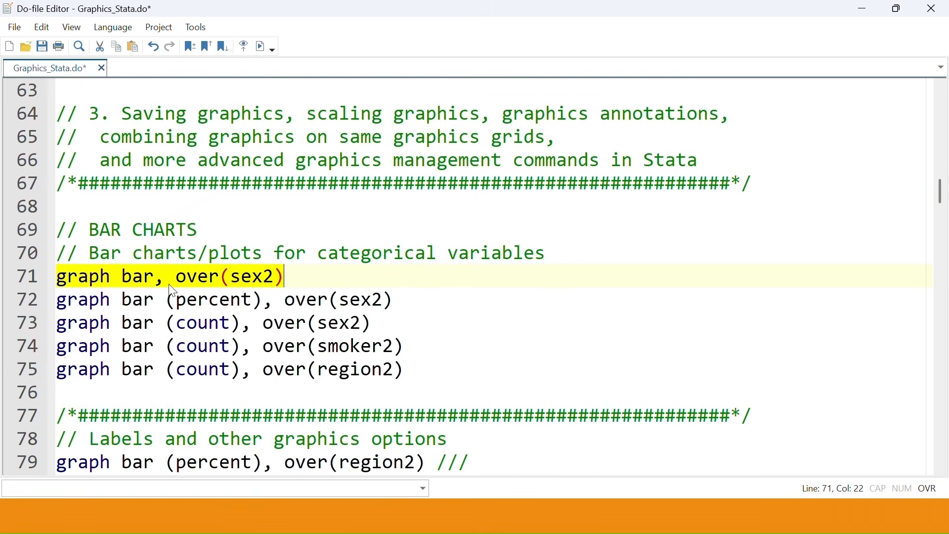
scroll(229, 282, "up", 5)
scroll(229, 282, "up", 1)
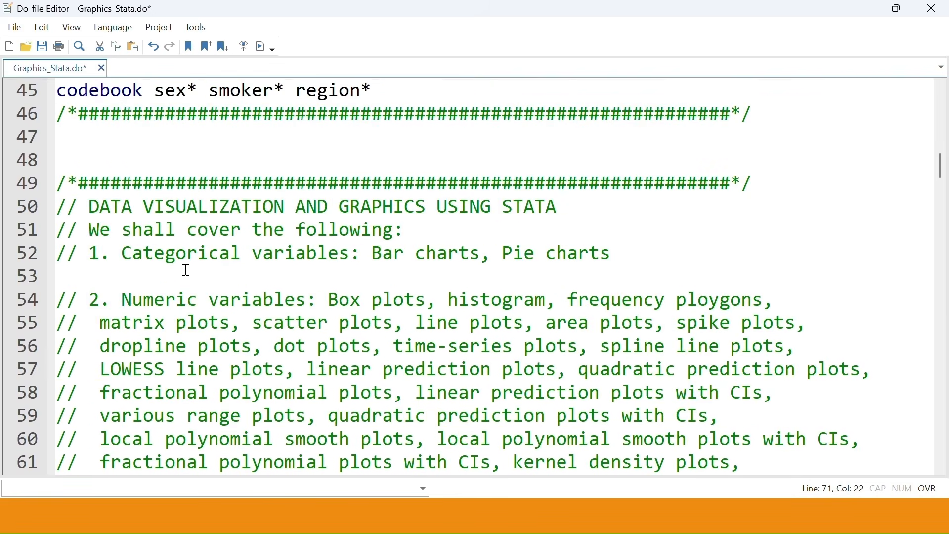
scroll(131, 248, "down", 1)
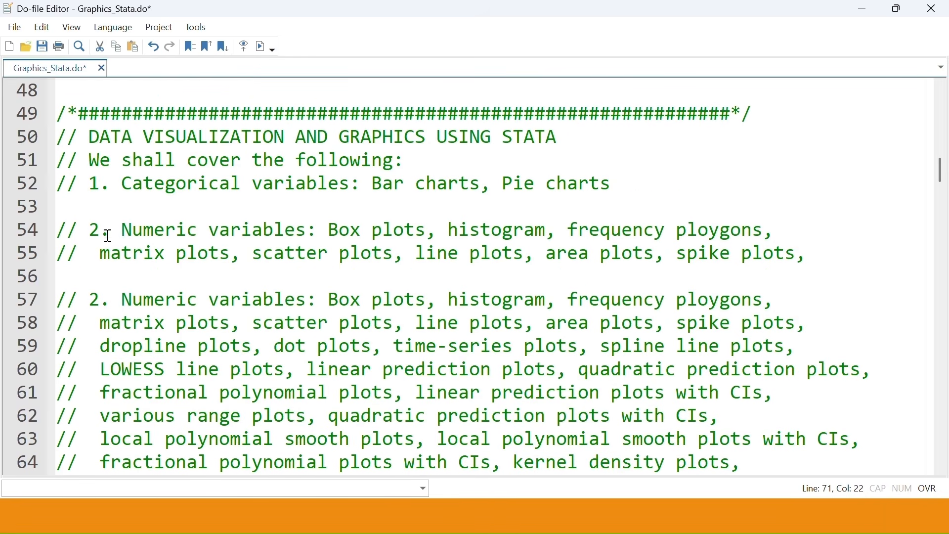
left_click_drag(91, 184, 766, 252)
scroll(941, 89, "up", 4)
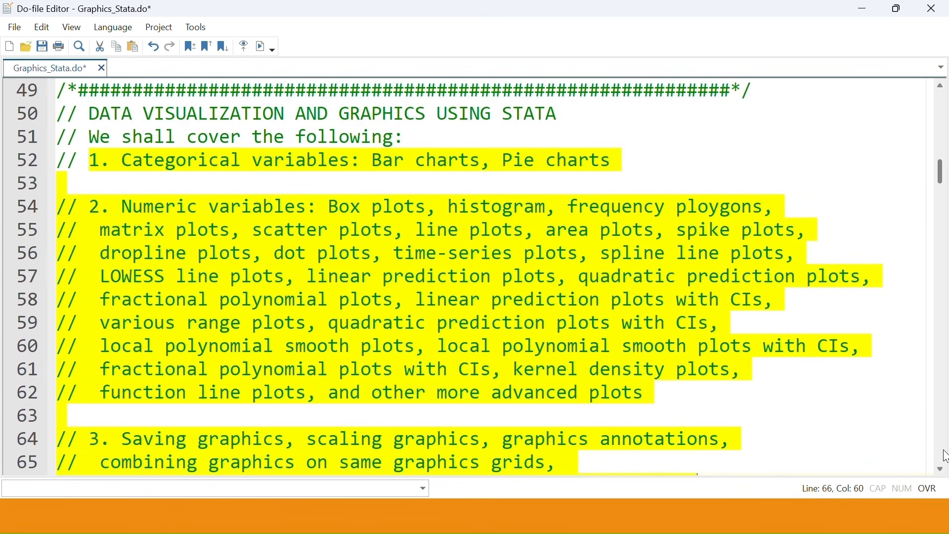
double_click(943, 467)
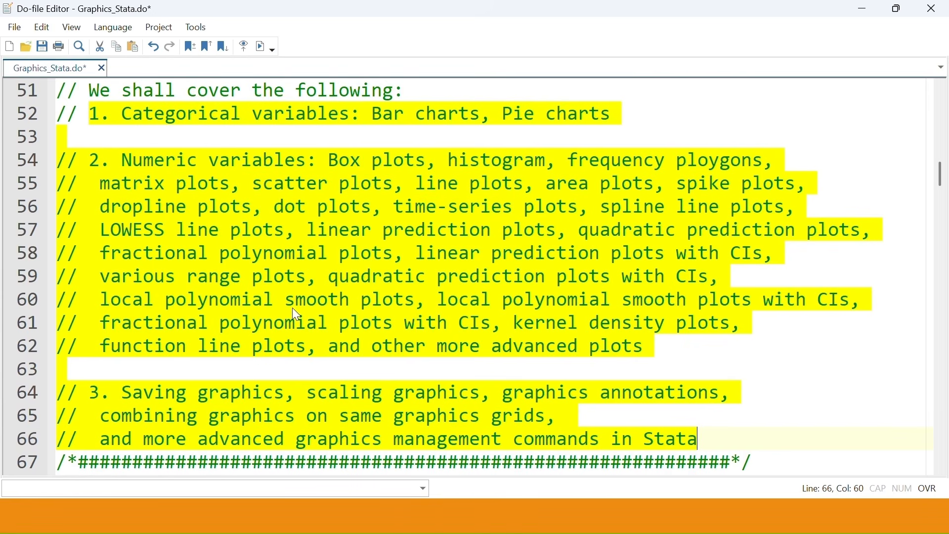
scroll(289, 330, "down", 4)
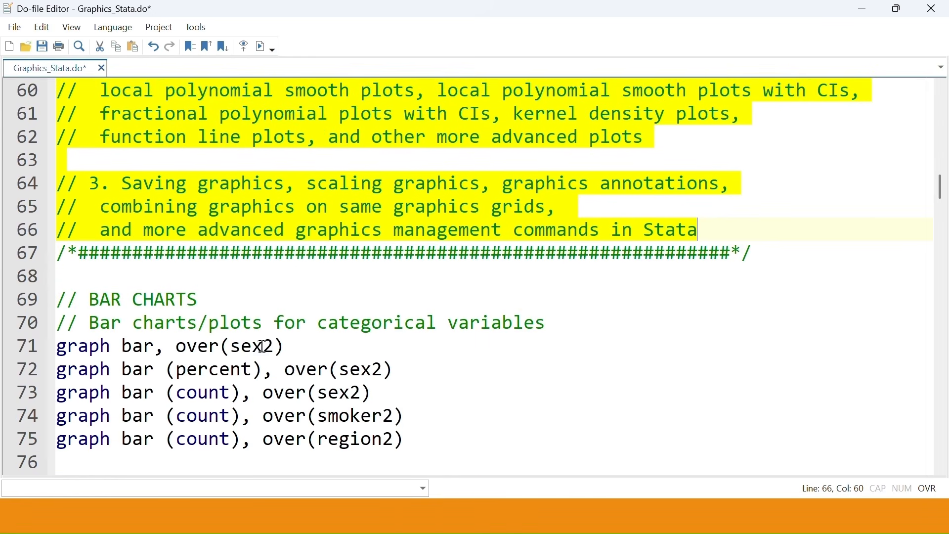
left_click(123, 281)
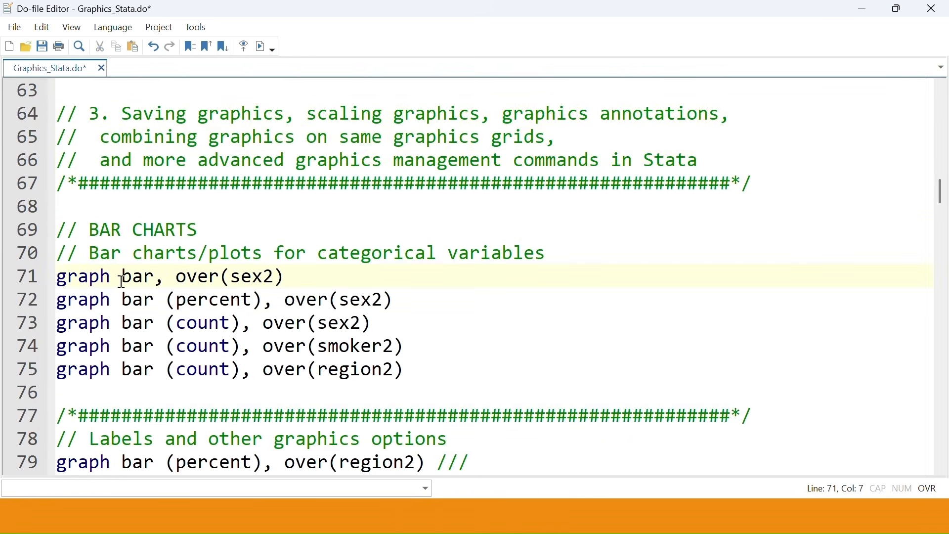
Step: Highlight the word "graph" and then the word "bar" in the command on line 71
left_click_drag(112, 279, 55, 278)
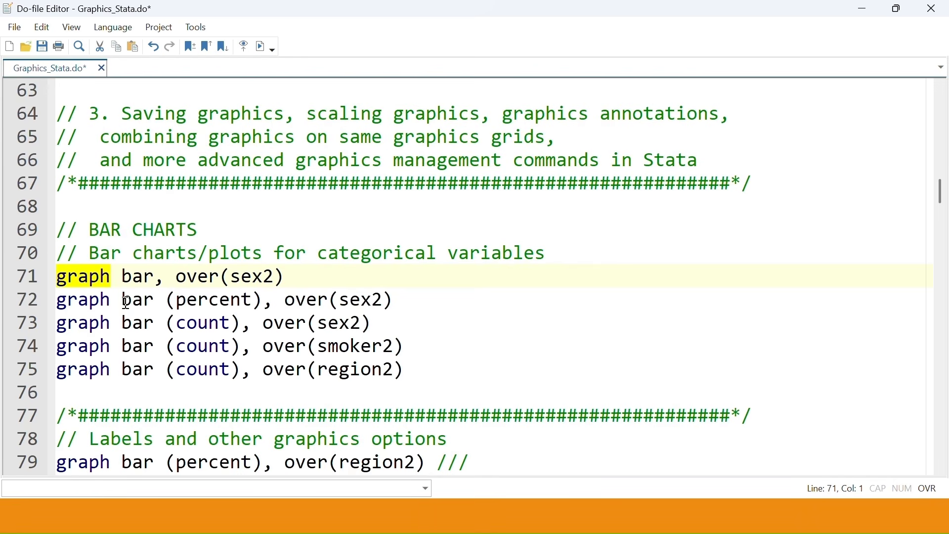
left_click_drag(122, 277, 154, 276)
scroll(144, 289, "down", 1)
Step: Highlight the outline's categorical variables item for bar charts and pie charts on lines 51 to 52
scroll(202, 180, "up", 5)
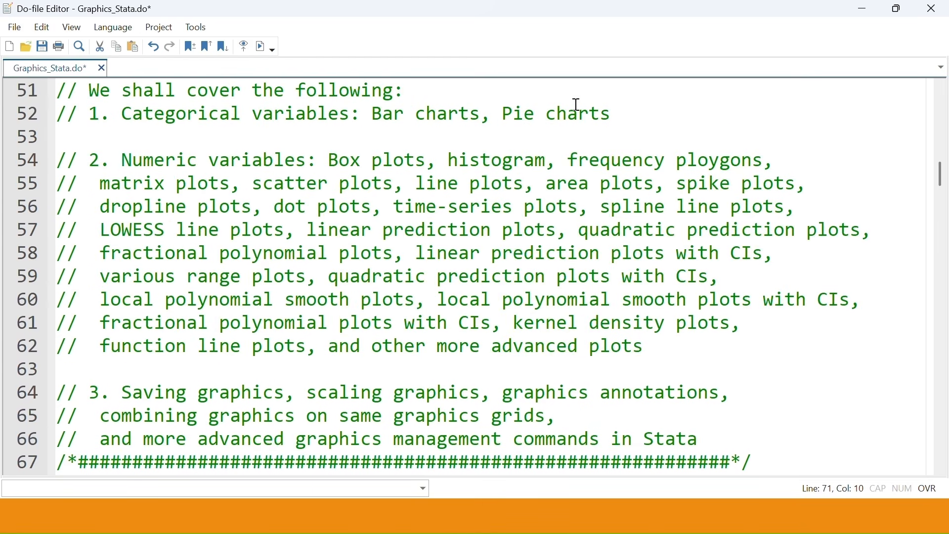
left_click_drag(614, 113, 90, 91)
scroll(273, 255, "down", 2)
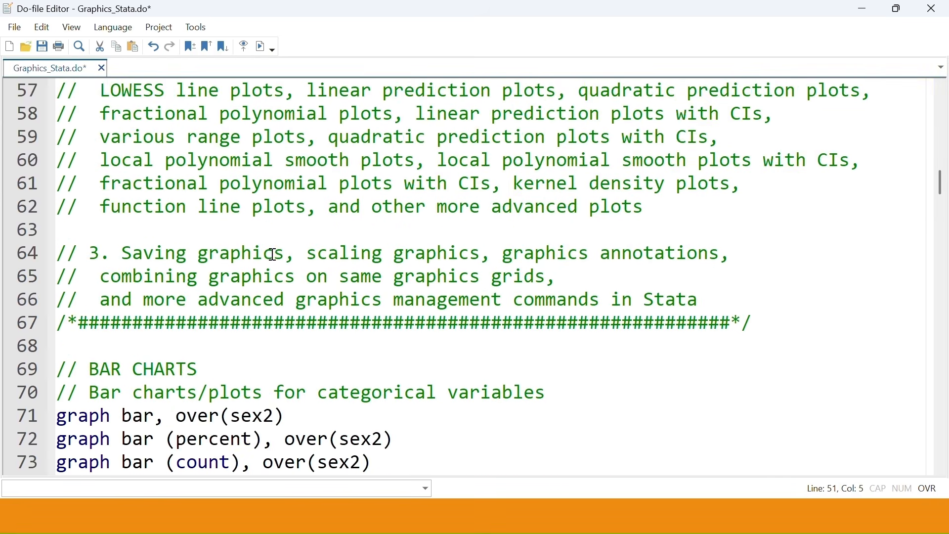
scroll(273, 255, "down", 2)
Step: Highlight the word "graph" on line 71 and review the numeric variable plots and graphics management items in the outline
left_click(92, 299)
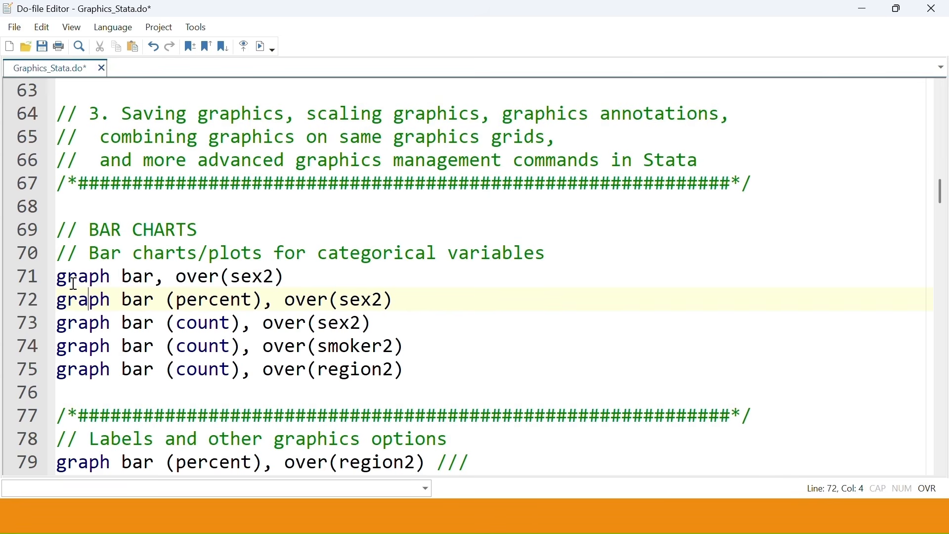
left_click_drag(111, 277, 52, 280)
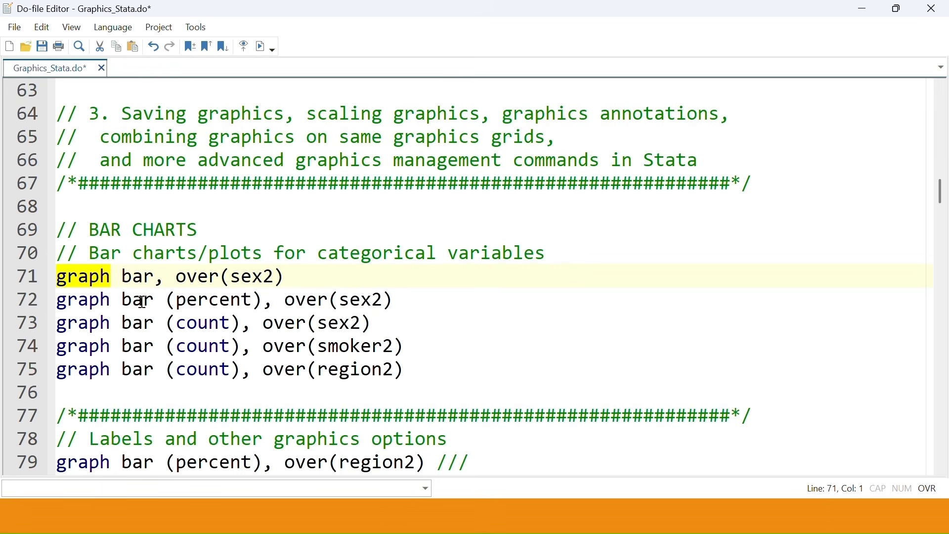
scroll(452, 235, "up", 6)
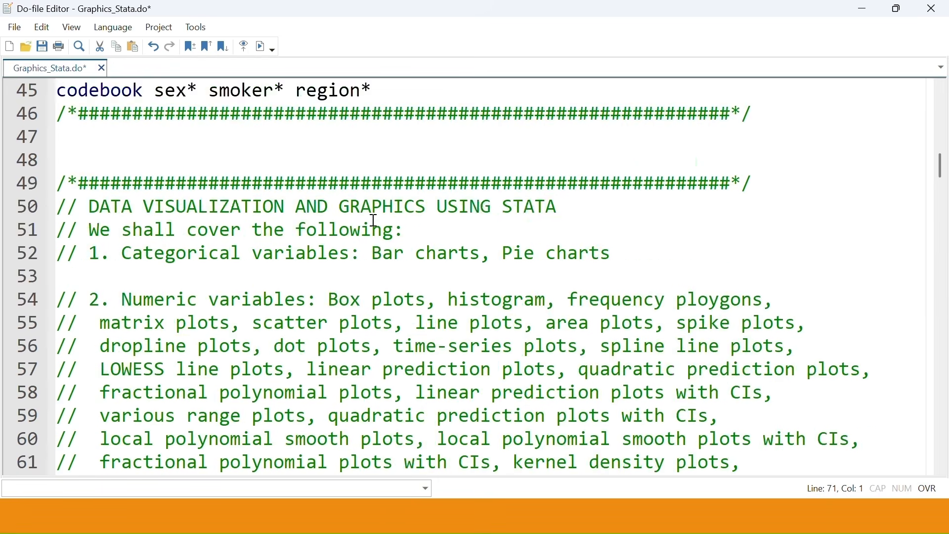
scroll(509, 270, "down", 2)
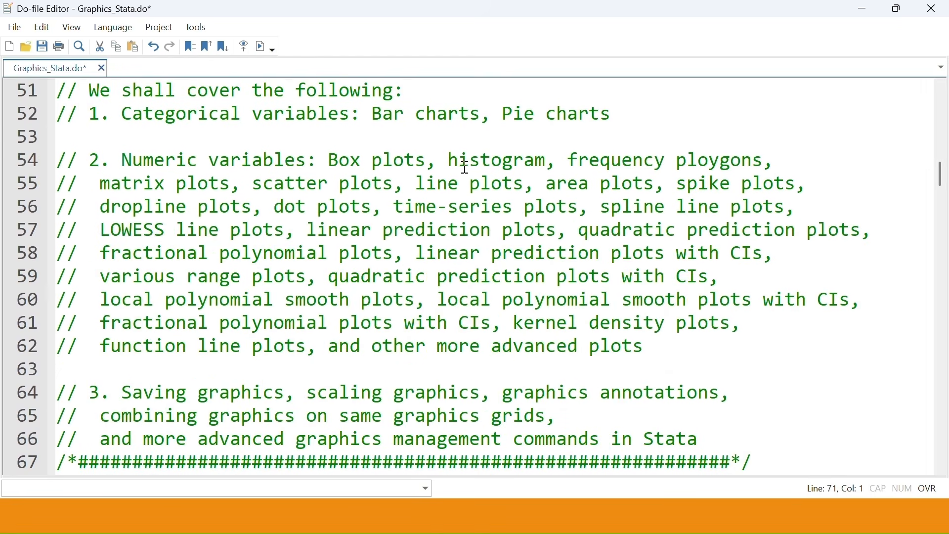
left_click(568, 184)
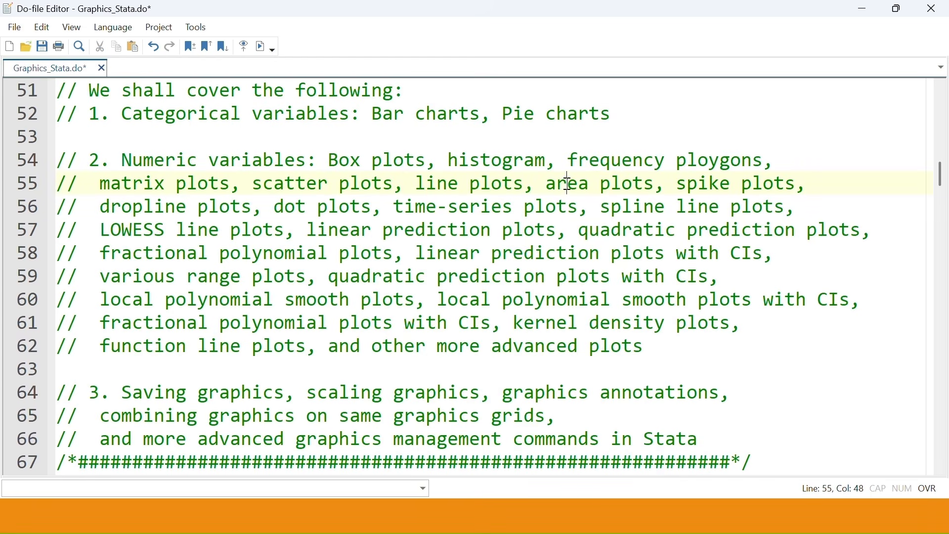
left_click(307, 207)
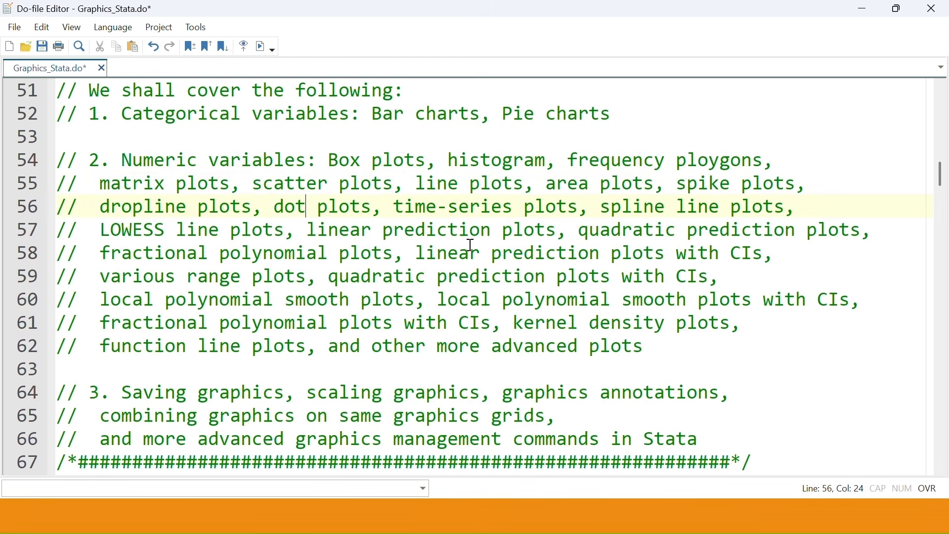
scroll(119, 335, "down", 1)
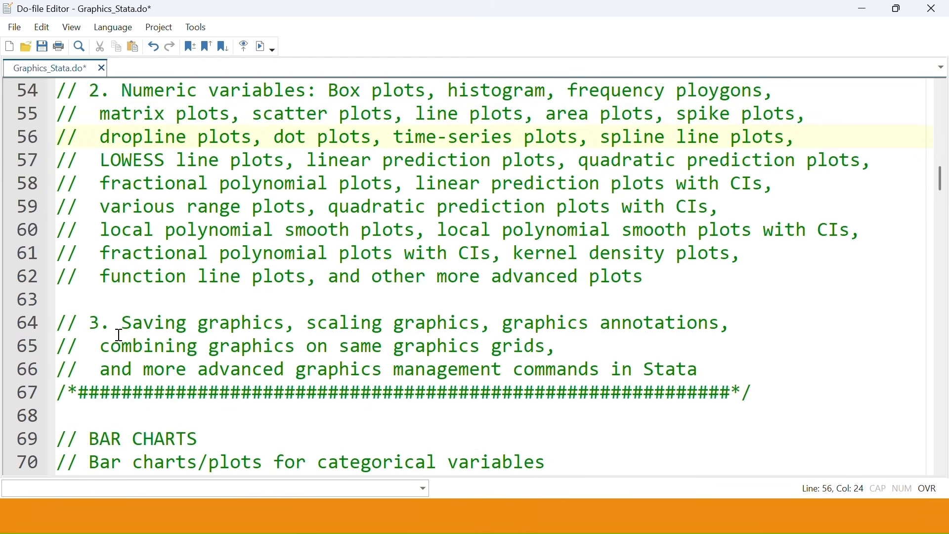
scroll(119, 335, "down", 3)
scroll(462, 174, "up", 3)
scroll(260, 267, "down", 4)
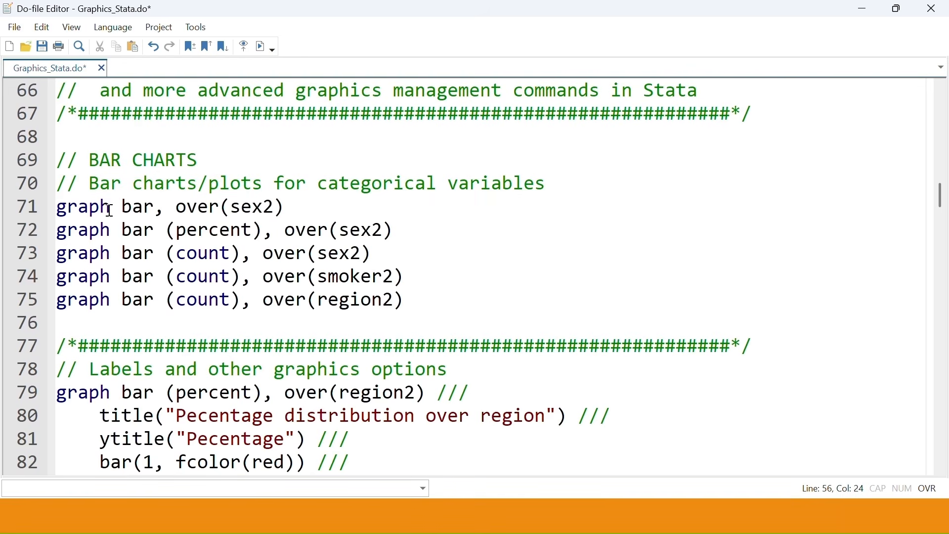
Step: Compare the two bar keywords by highlighting "bar" on line 71 and "hbar" in the horizontal bar plots command on line 89
left_click_drag(56, 206, 161, 204)
scroll(178, 250, "down", 2)
scroll(133, 272, "down", 4)
scroll(161, 203, "up", 5)
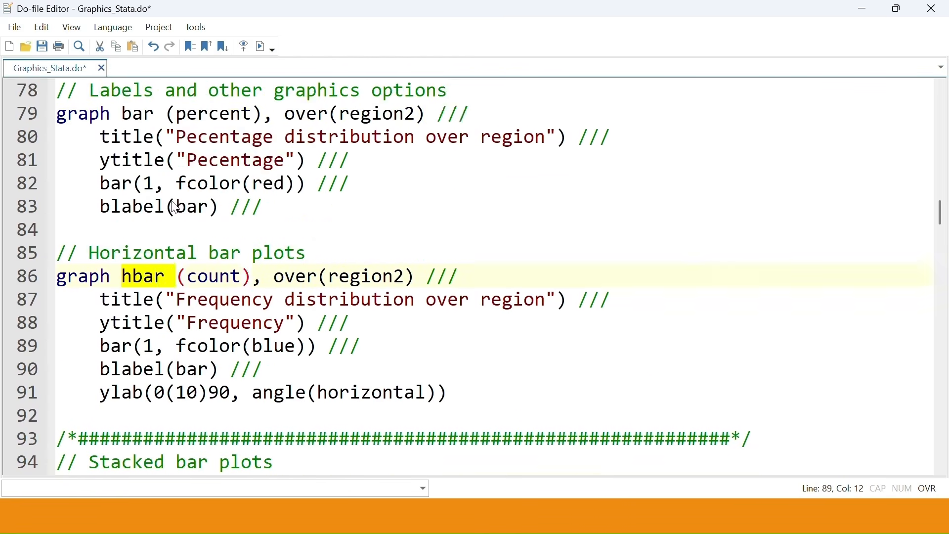
left_click_drag(122, 137, 155, 134)
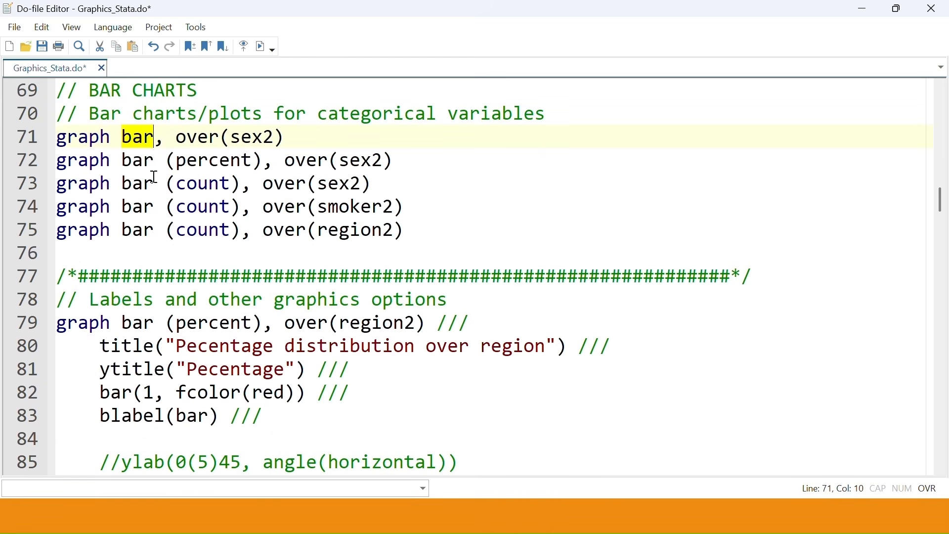
scroll(198, 295, "down", 2)
scroll(198, 295, "down", 2)
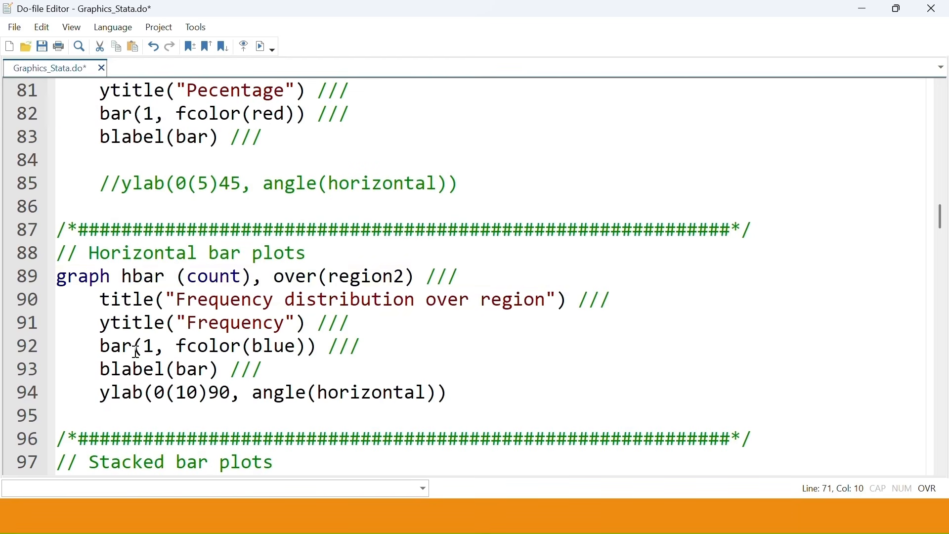
left_click_drag(122, 277, 164, 270)
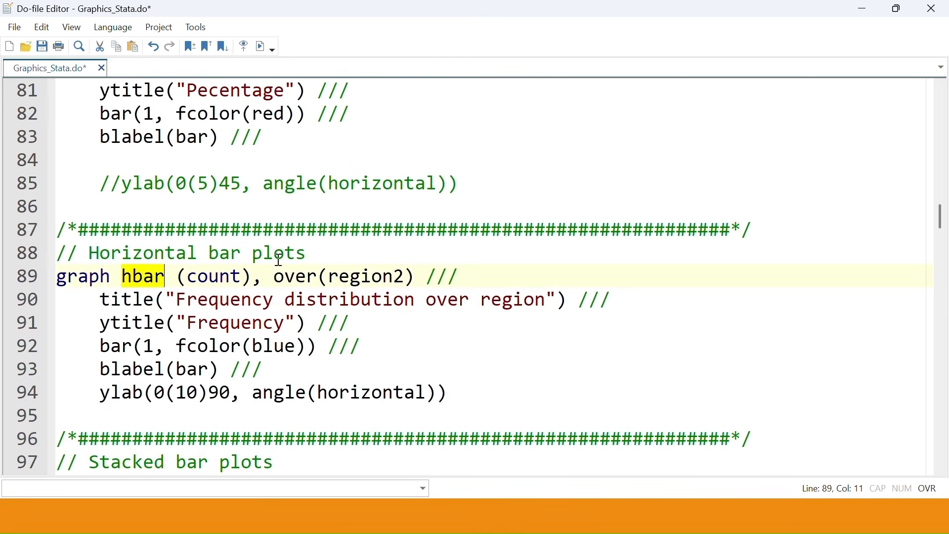
Step: Highlight the command "graph bar, over(sex2)" on line 71, and extend the highlight to the percent version on line 72
scroll(186, 291, "up", 4)
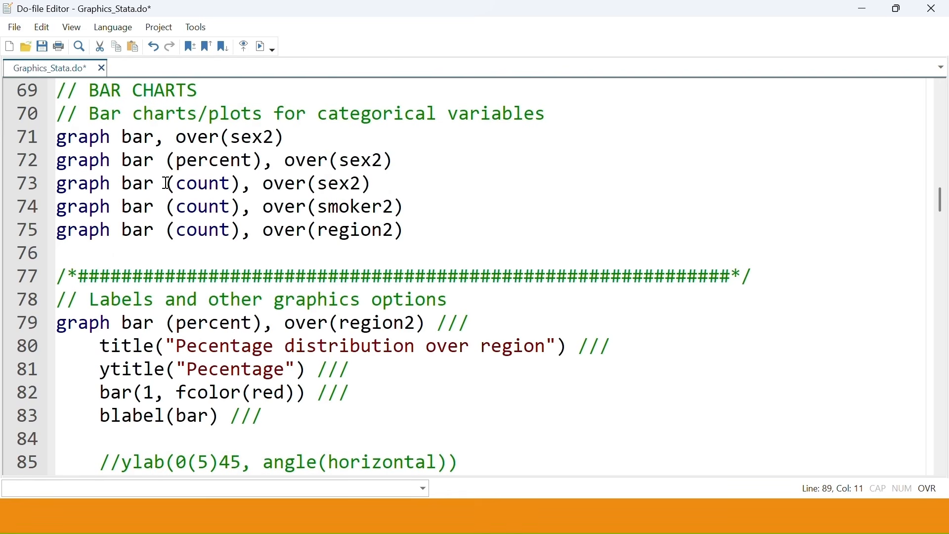
left_click_drag(58, 141, 286, 147)
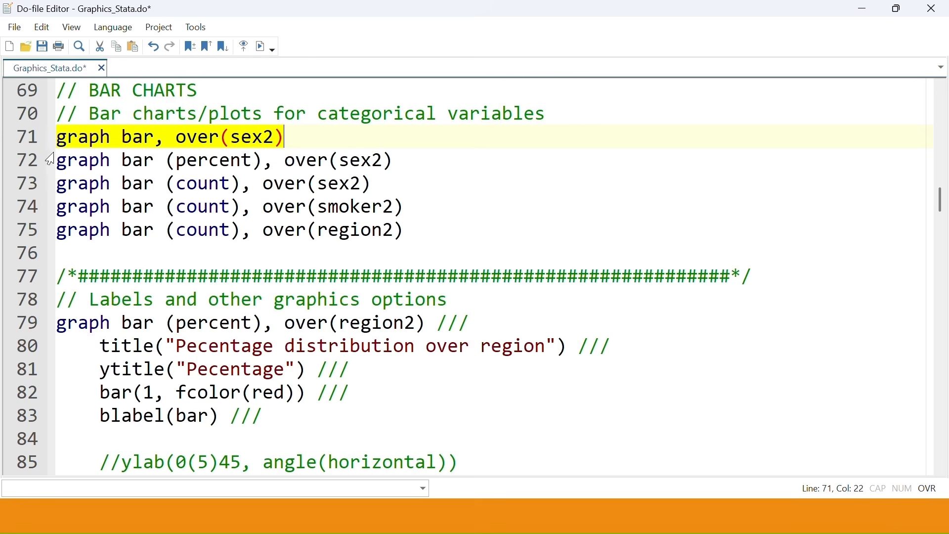
left_click_drag(34, 148, 19, 166)
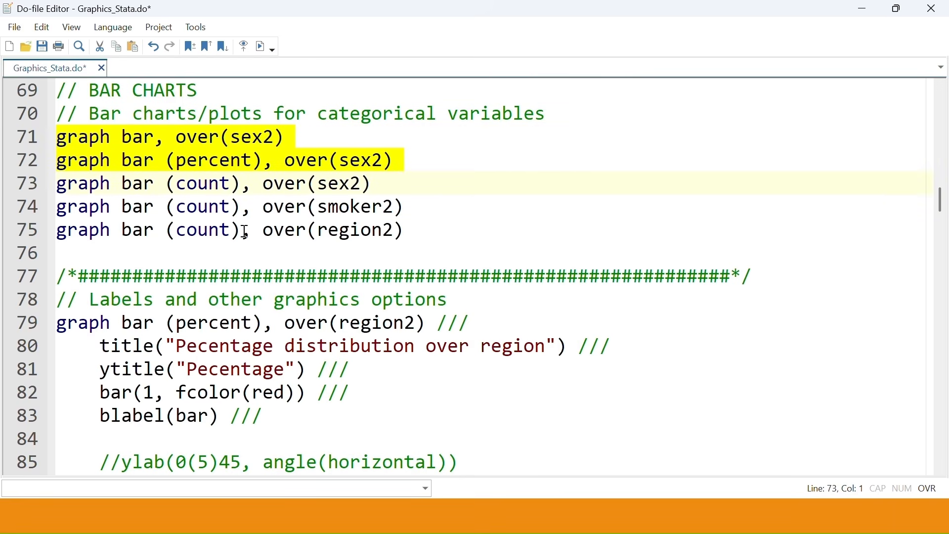
left_click(251, 207)
Step: Run only the command "graph bar, over(sex2)" on line 71, view the chart, and return to the Do-file Editor
left_click_drag(291, 138, 57, 138)
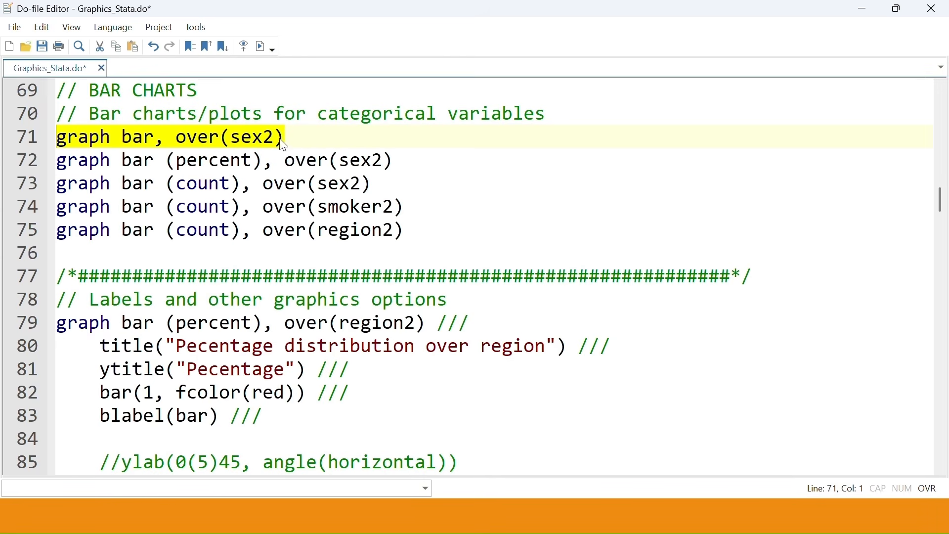
left_click(260, 46)
left_click(497, 533)
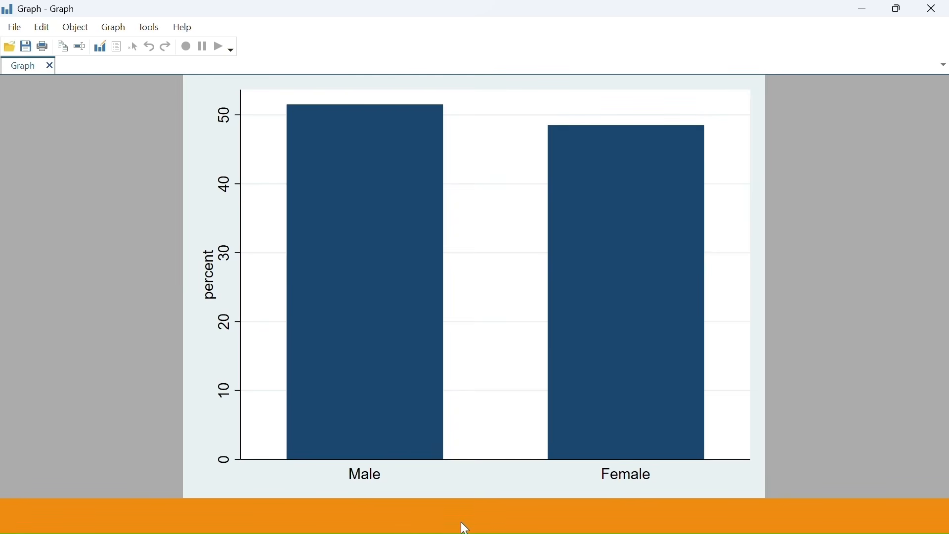
key("super")
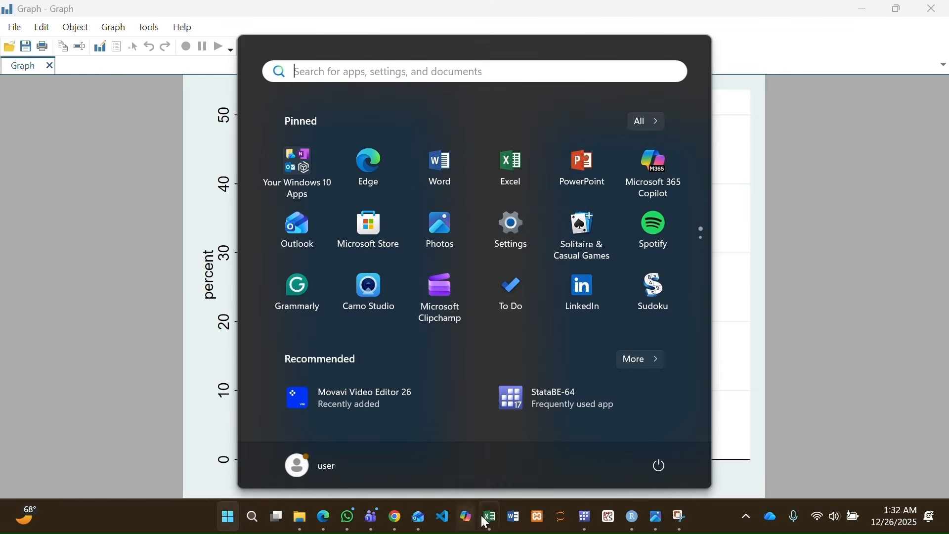
mouse_move(656, 528)
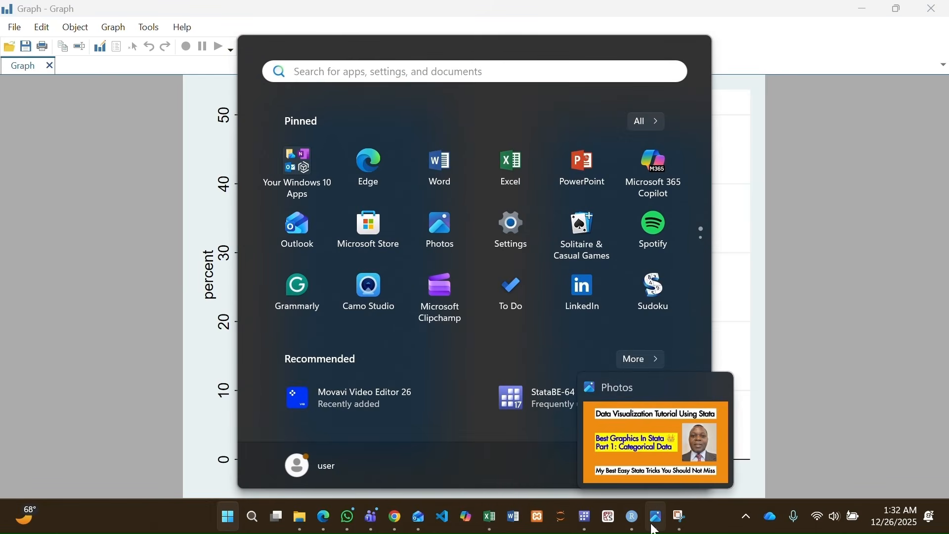
mouse_move(587, 524)
left_click(389, 477)
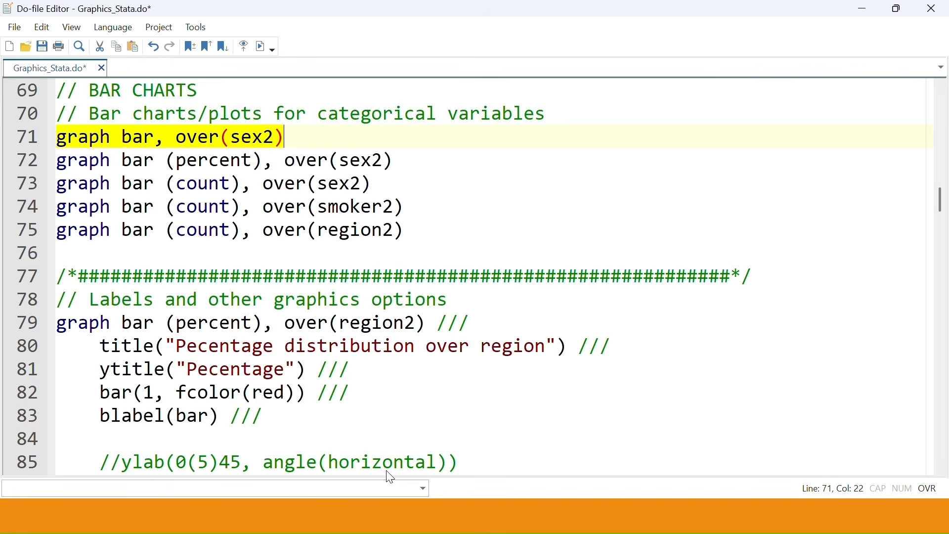
Step: Run only the command "graph bar (percent), over(sex2)" on line 72 and return from the chart to the Do-file Editor
left_click(61, 163)
left_click_drag(61, 163, 394, 162)
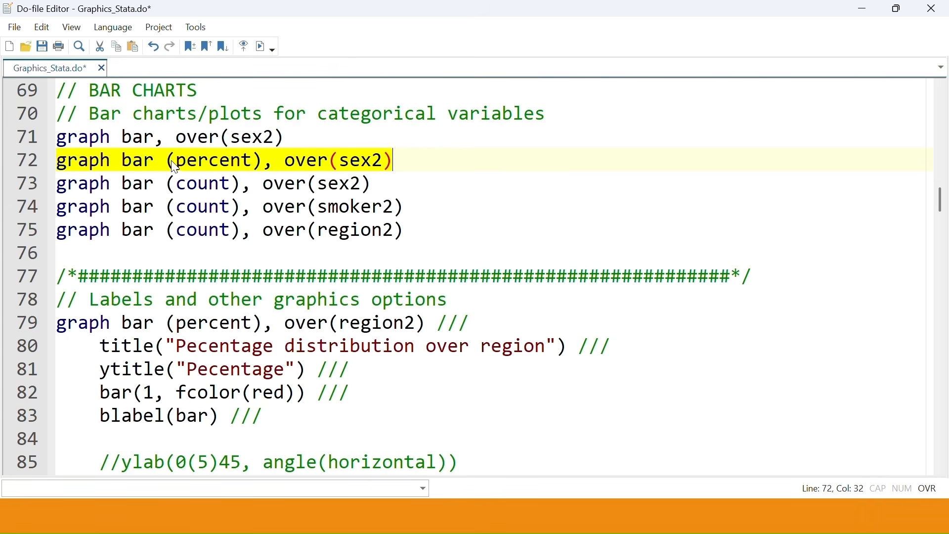
left_click(262, 46)
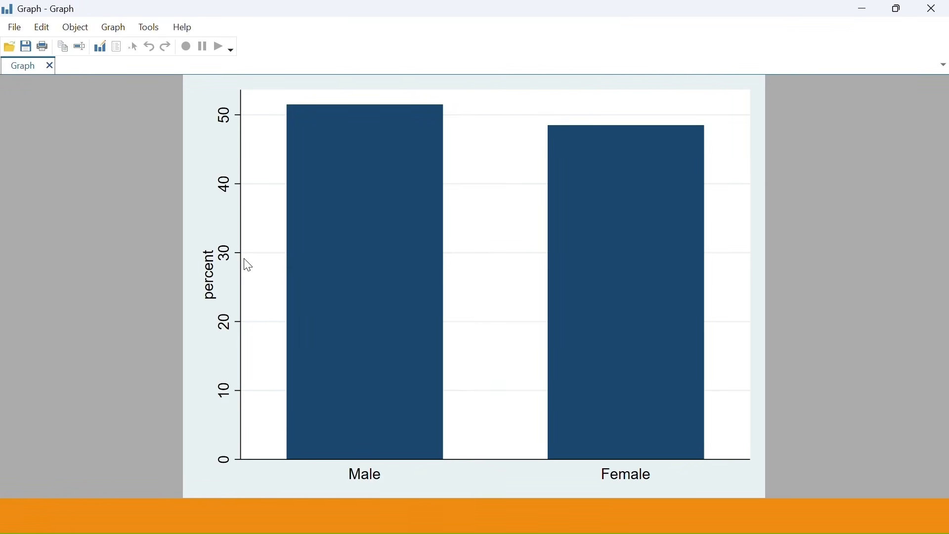
key("super")
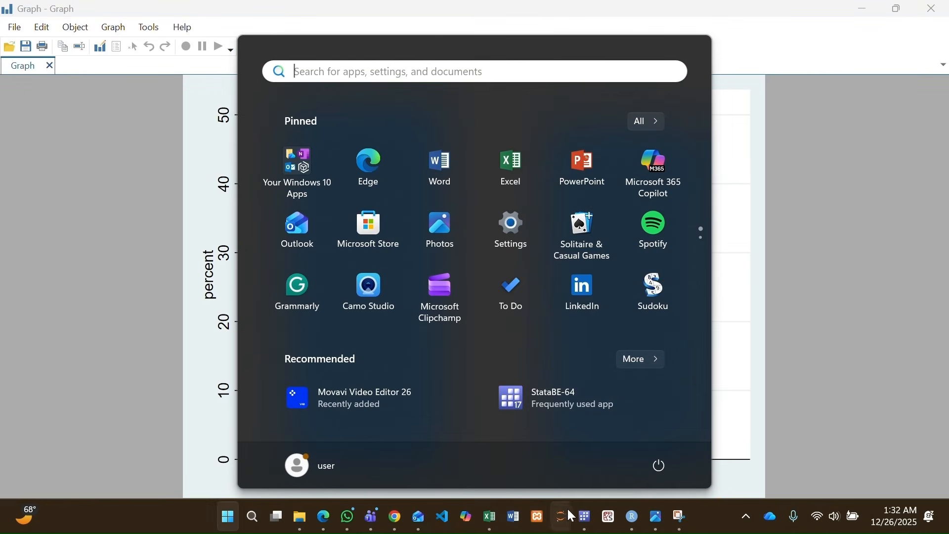
mouse_move(584, 517)
left_click(352, 449)
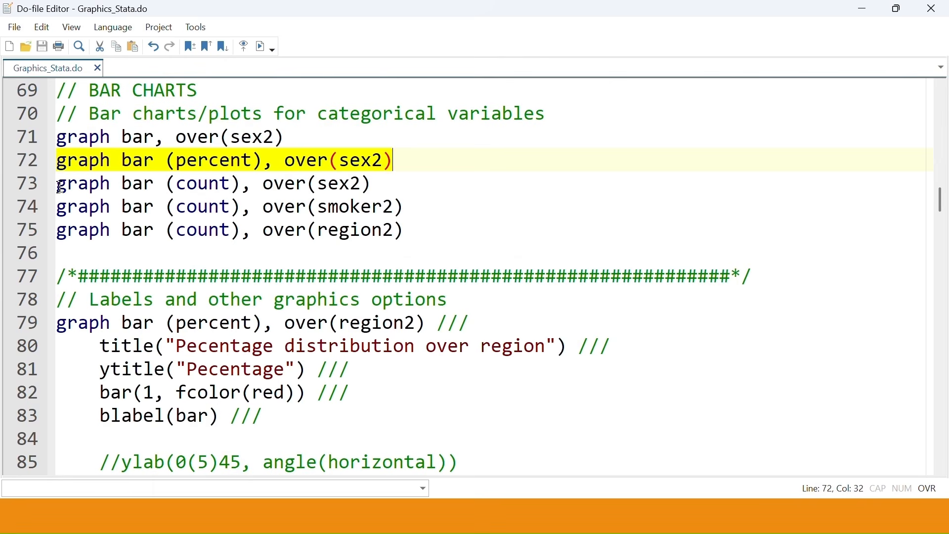
Step: Run only the command "graph bar (count), over(sex2)" on line 73 and return from the chart to the Do-file Editor
left_click_drag(59, 187, 375, 187)
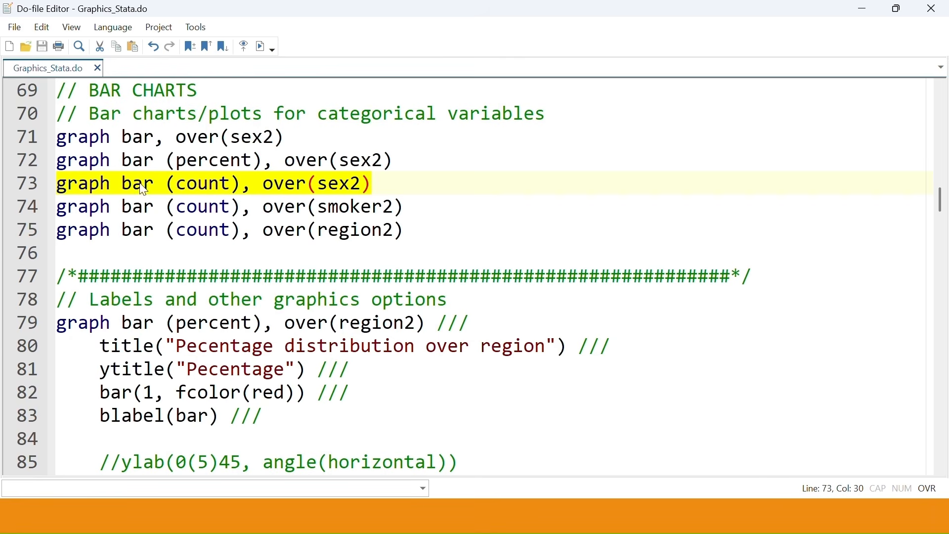
left_click(262, 49)
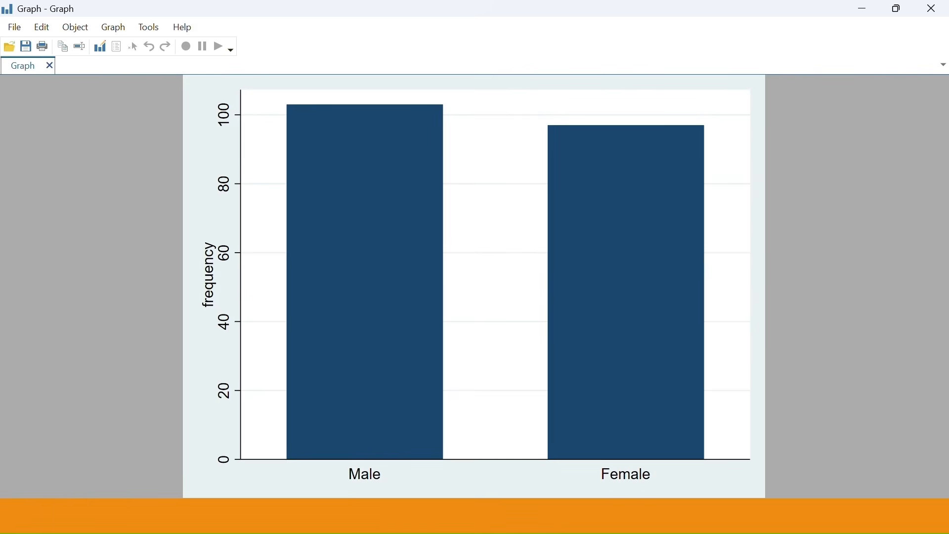
key("super")
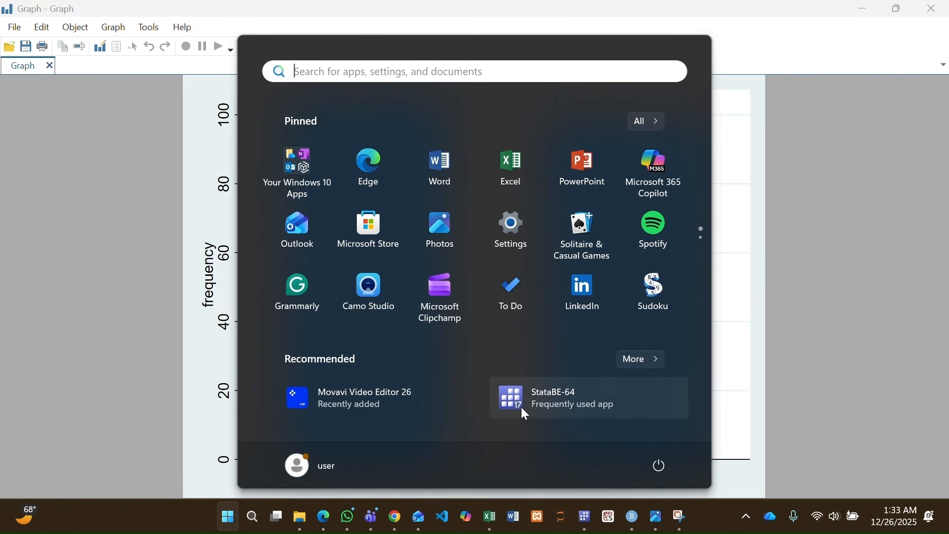
mouse_move(585, 517)
left_click(360, 461)
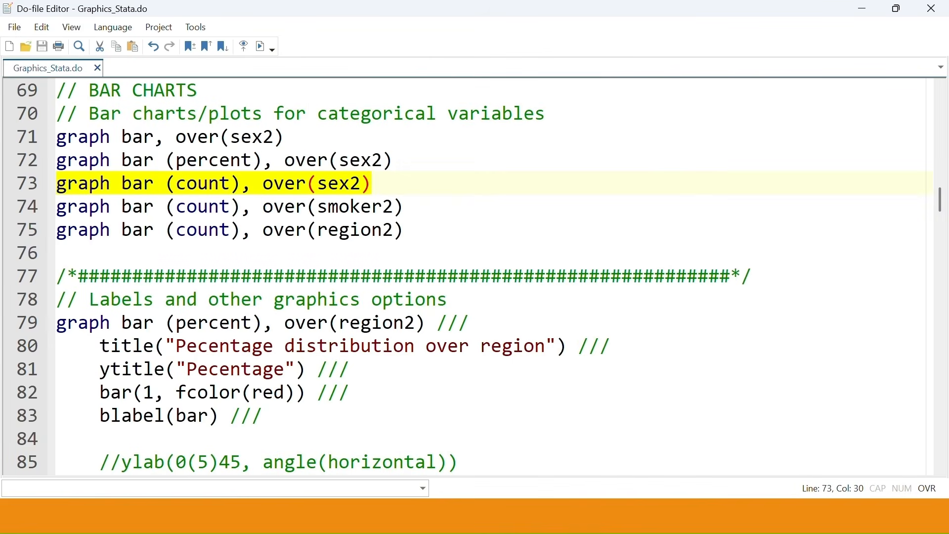
Step: Switch to the main Stata/BE 17.0 window and examine the codebook frequency tabulations for the sex, smoker and region variables
key("super")
mouse_move(587, 518)
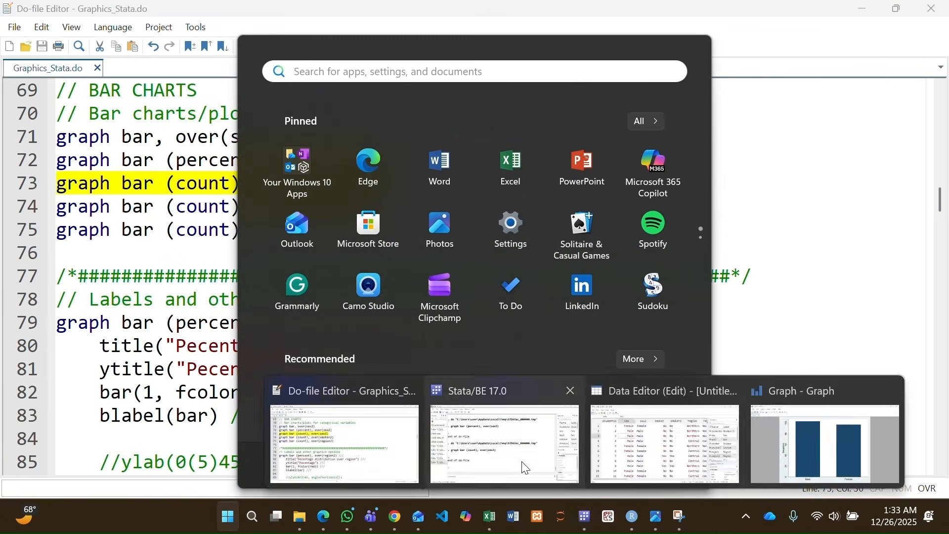
left_click(503, 434)
scroll(252, 262, "up", 5)
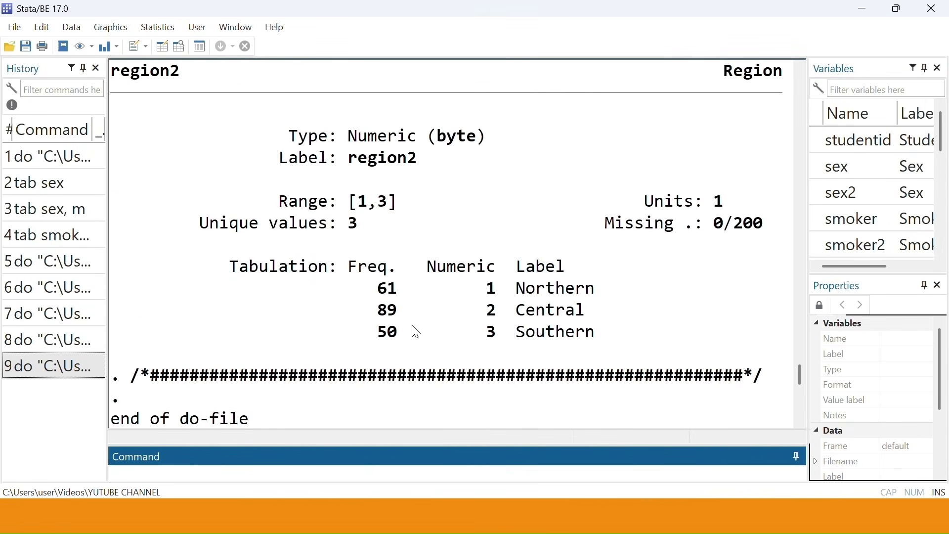
scroll(420, 342, "down", 5)
scroll(423, 346, "up", 10)
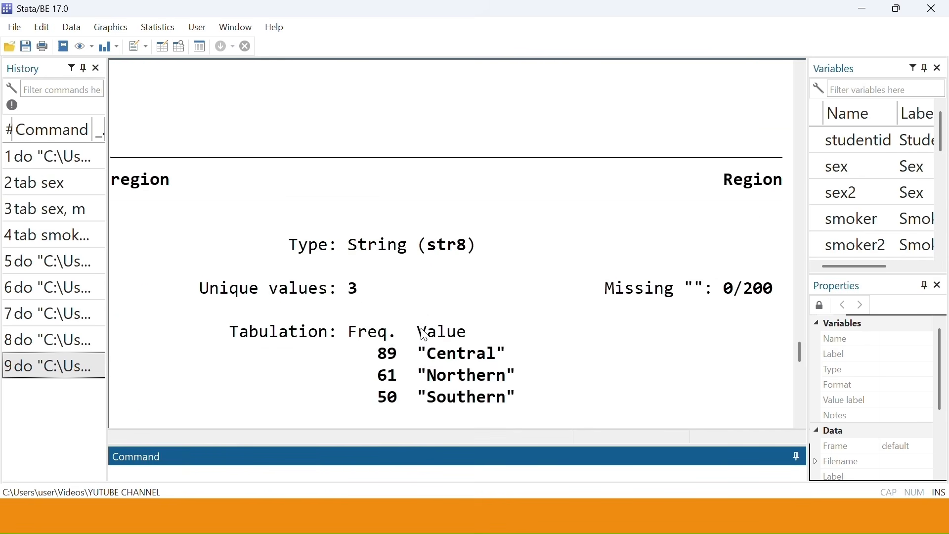
scroll(426, 334, "down", 5)
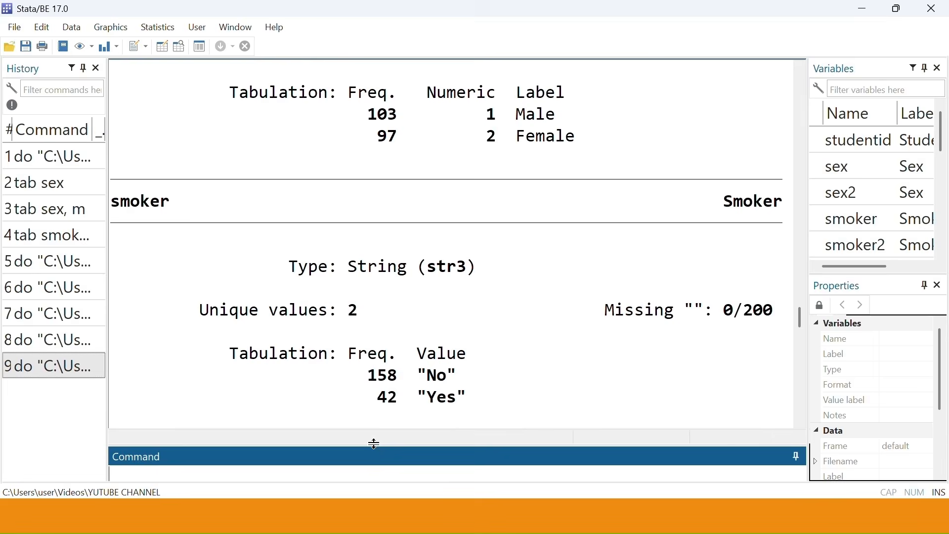
Step: Enlarge the command entry area and run "tab sex2" to tabulate the sex2 frequencies
left_click_drag(373, 438, 384, 402)
type("tab ")
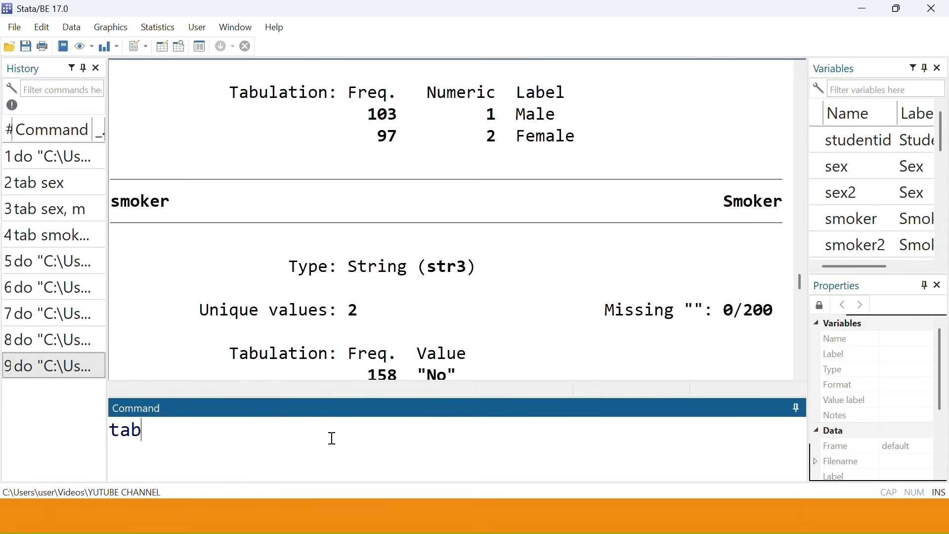
type("sex2")
key("Return")
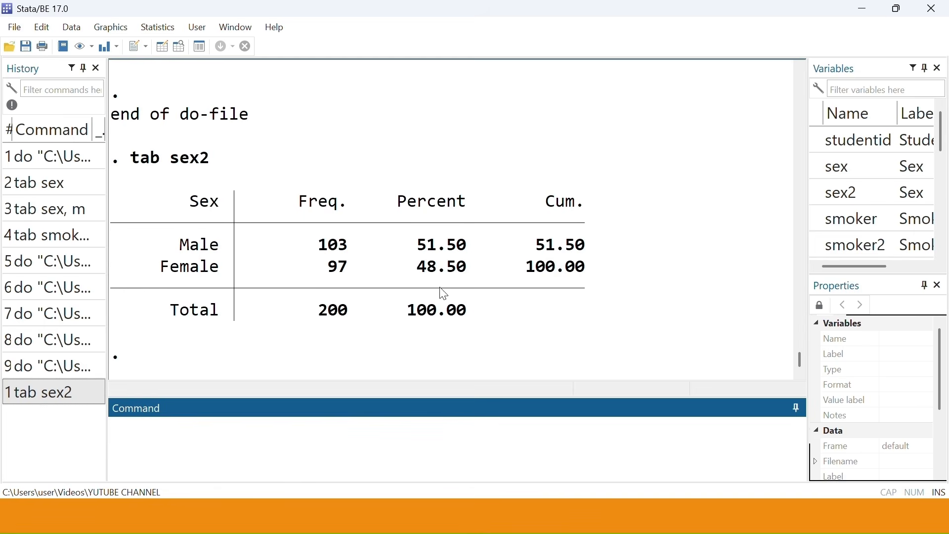
Step: Switch to the Graph window to compare the sex2 count chart with the tabulation, then return to the Do-file Editor
key("super")
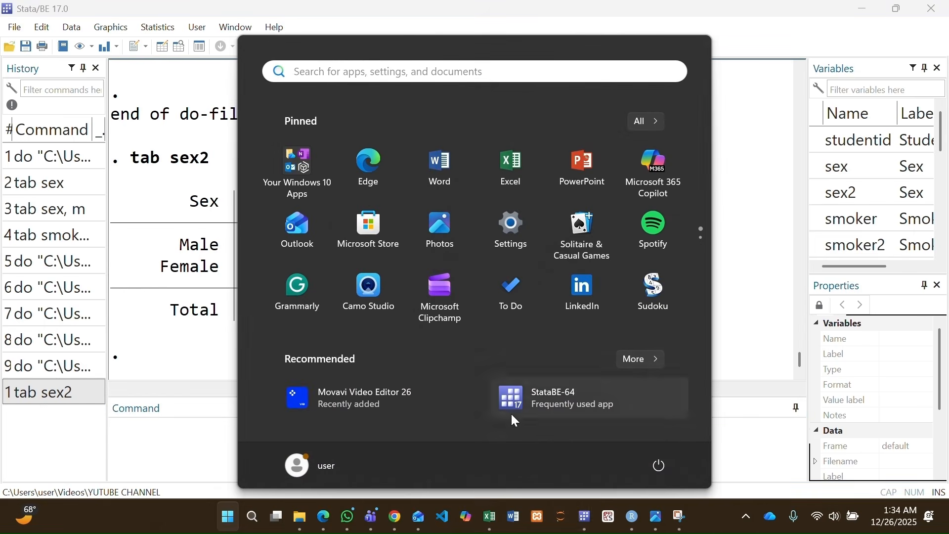
mouse_move(585, 518)
left_click(762, 435)
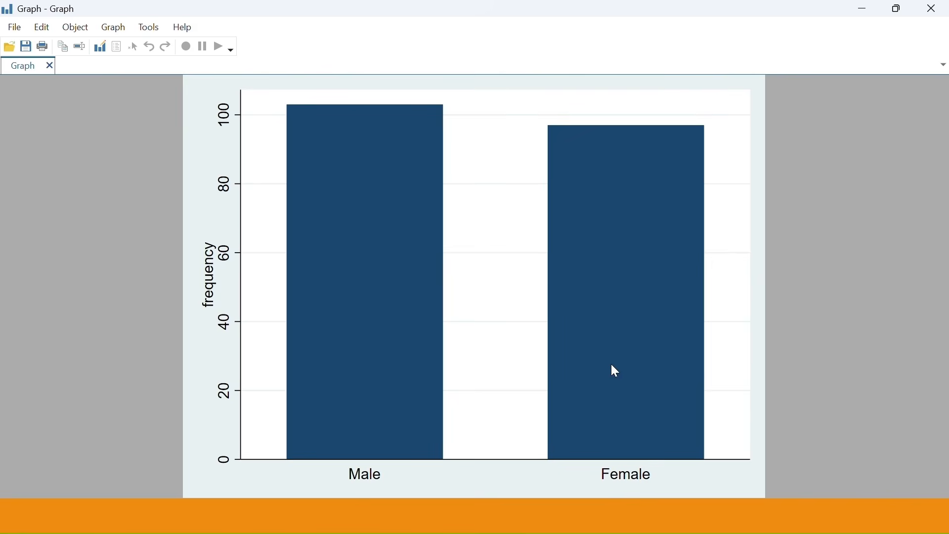
key("super")
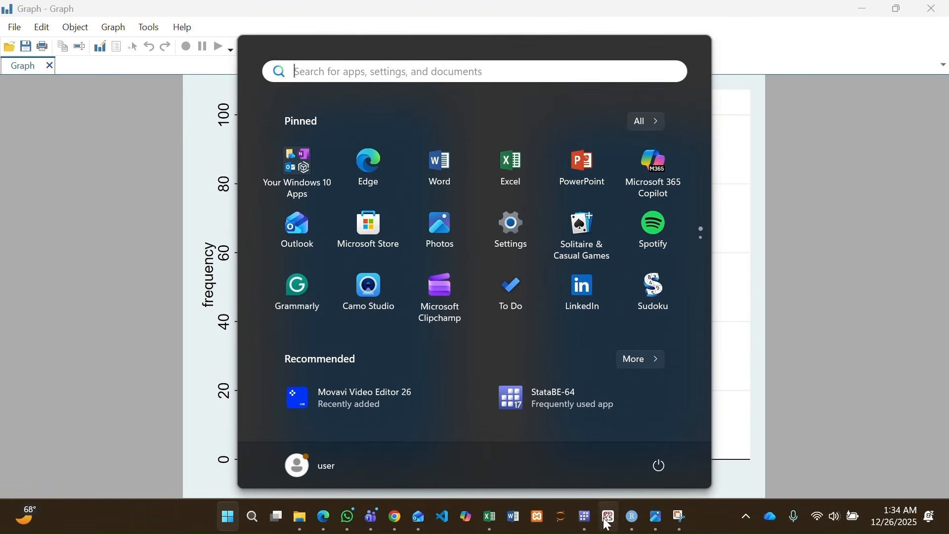
mouse_move(596, 524)
left_click(388, 462)
Step: Run only the command "graph bar (count), over(smoker2)" on line 74 and return from the chart to the Do-file Editor
left_click(48, 214)
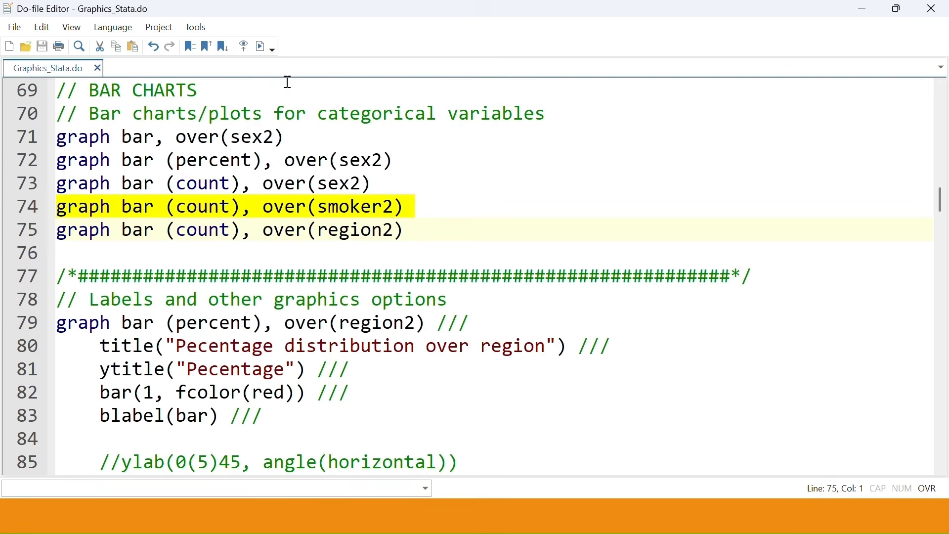
left_click(264, 47)
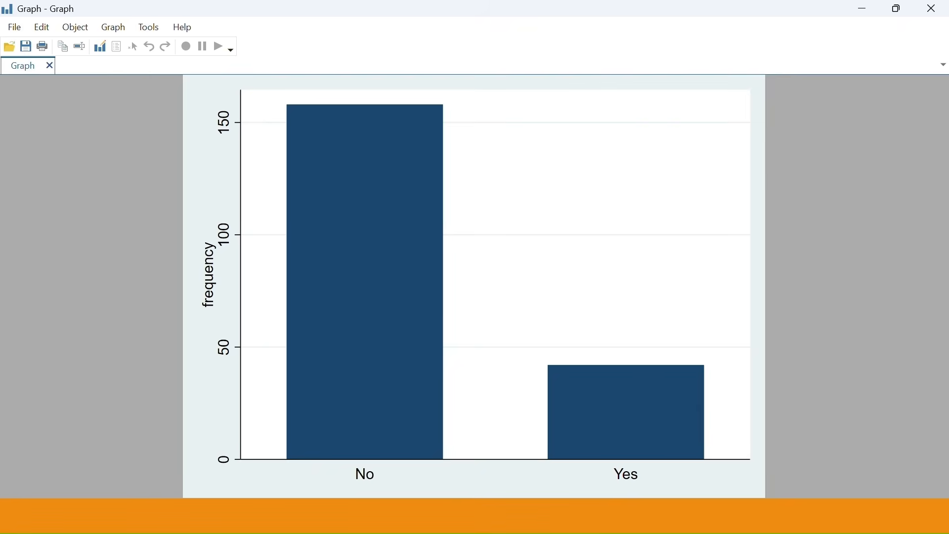
key("super")
mouse_move(591, 516)
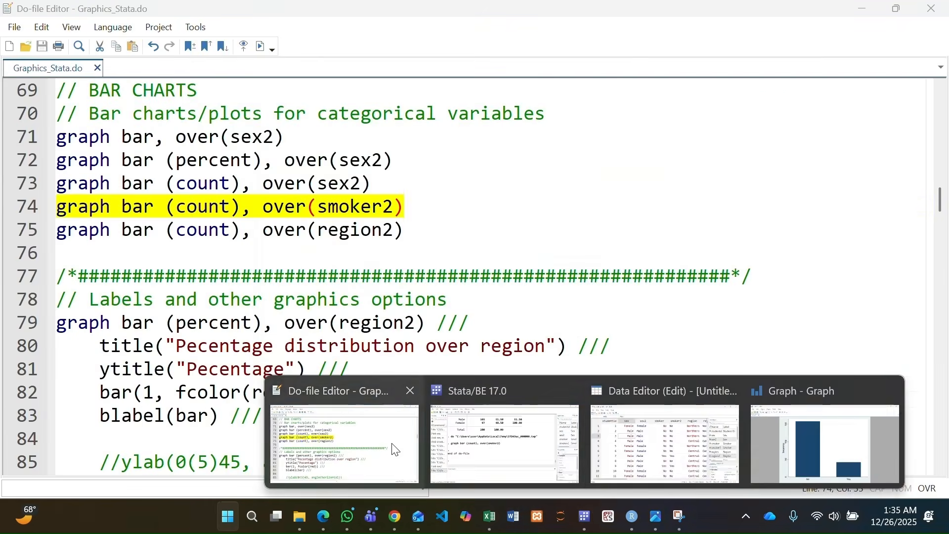
left_click(395, 450)
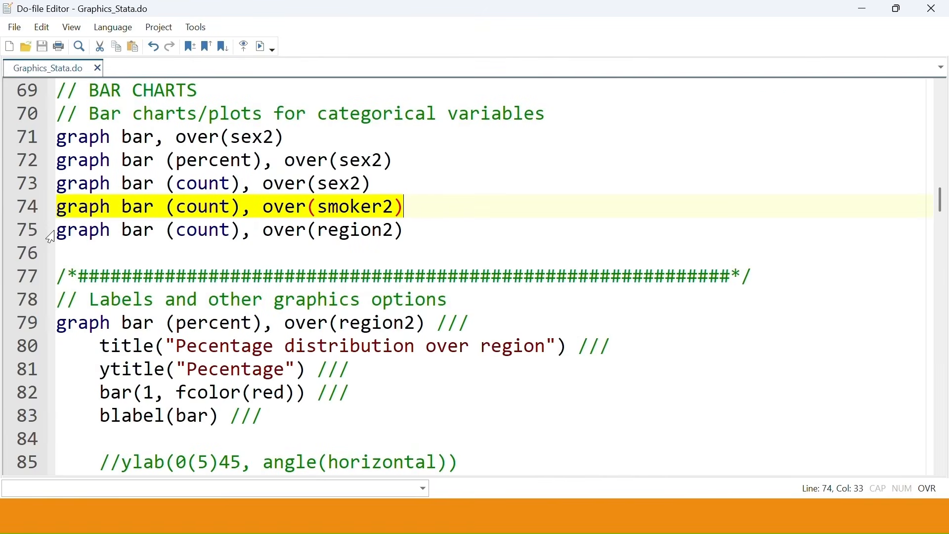
Step: Run only the command "graph bar (count), over(region2)" on line 75 and return from the chart to the Do-file Editor
left_click(94, 230)
left_click_drag(56, 229, 418, 243)
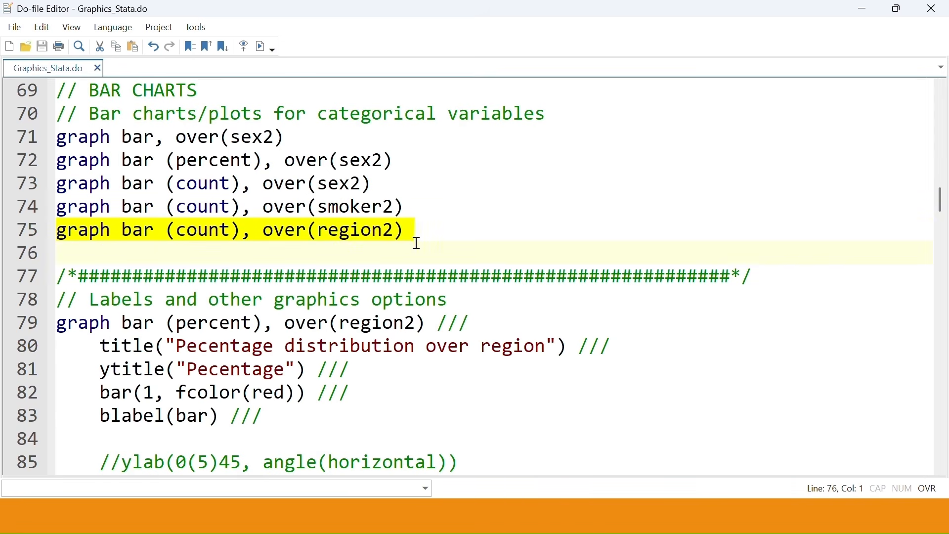
left_click(942, 472)
left_click(942, 472)
left_click(942, 472)
left_click(942, 472)
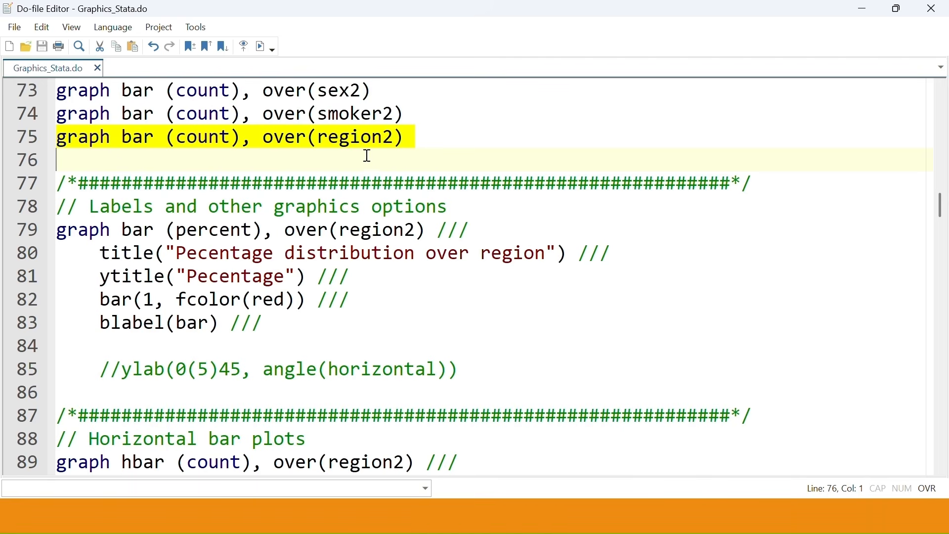
left_click(262, 47)
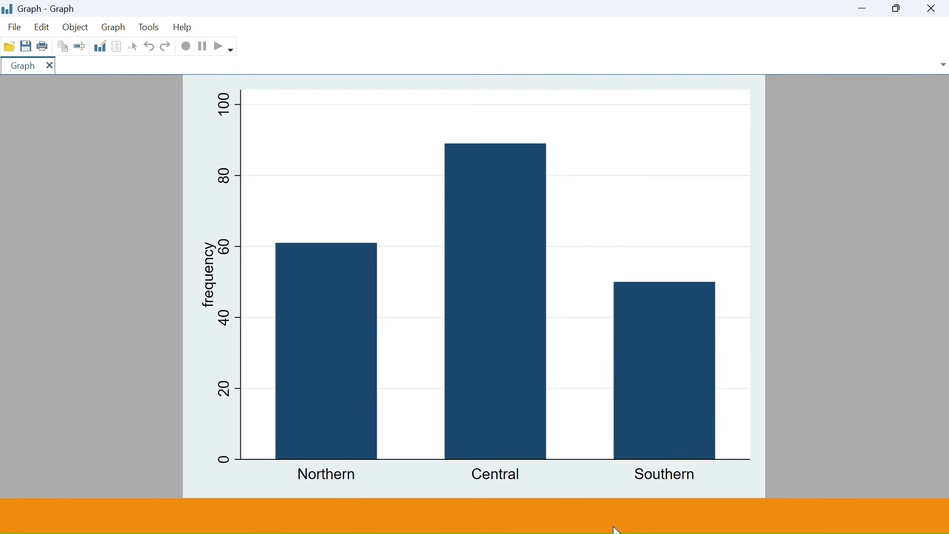
key("super")
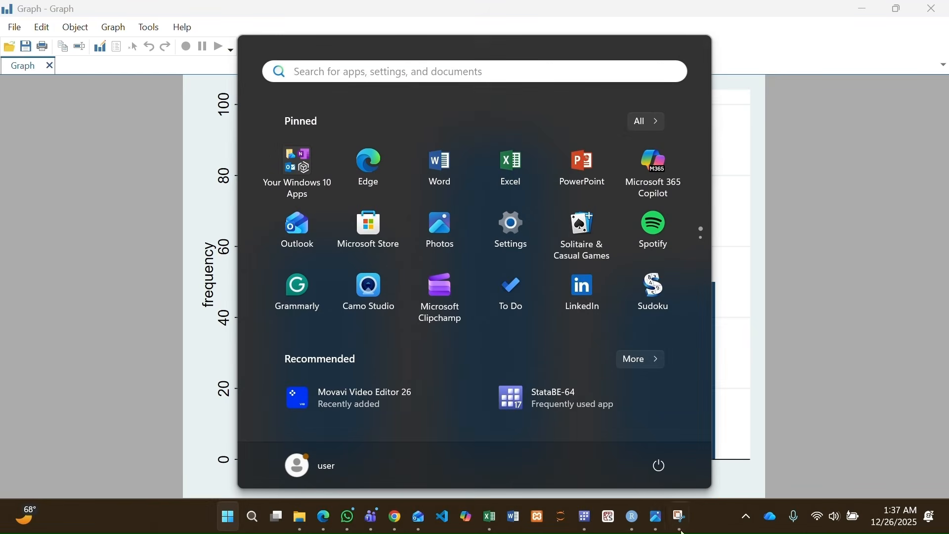
mouse_move(595, 525)
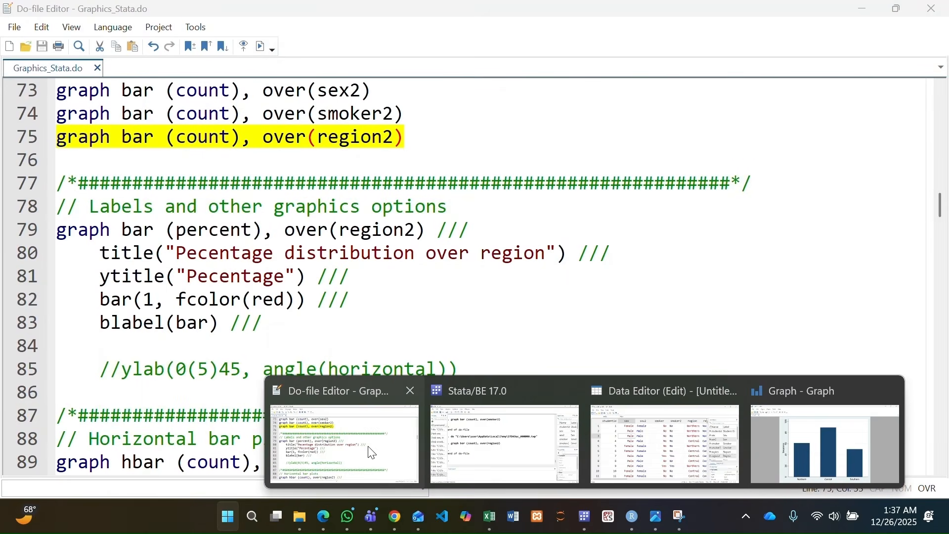
left_click(372, 453)
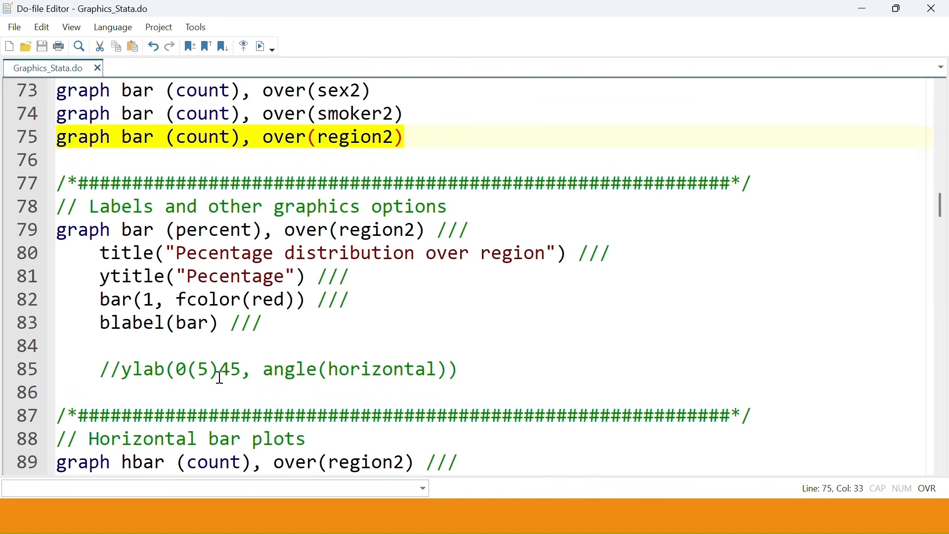
Step: Run the block on lines 77 to 85 that draws the titled region2 percent bar chart with red bars and bar labels
scroll(216, 376, "down", 1)
left_click_drag(47, 116, 52, 324)
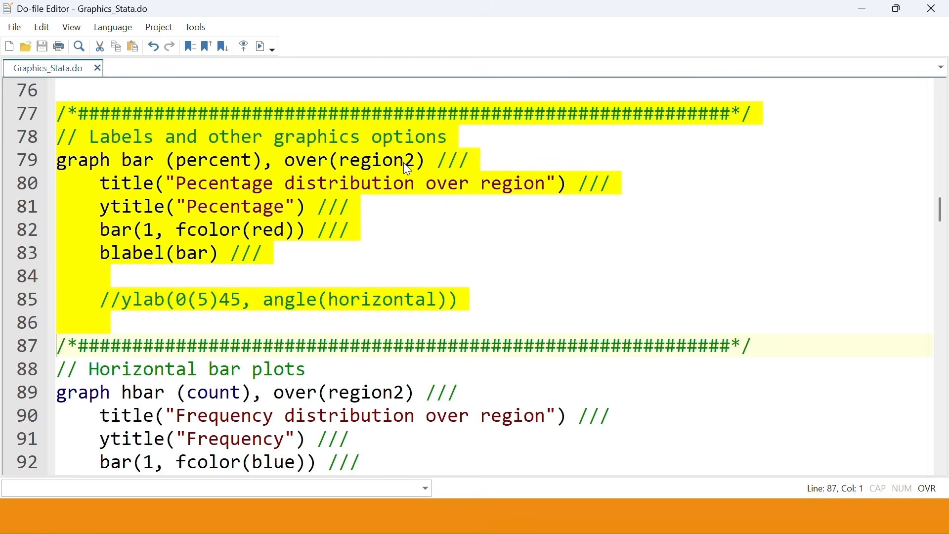
left_click(194, 162)
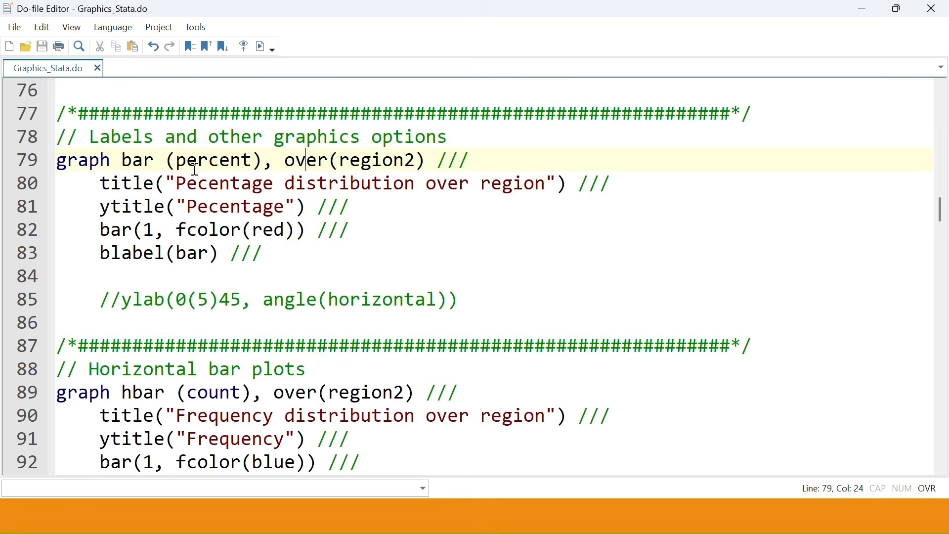
left_click_drag(57, 113, 888, 302)
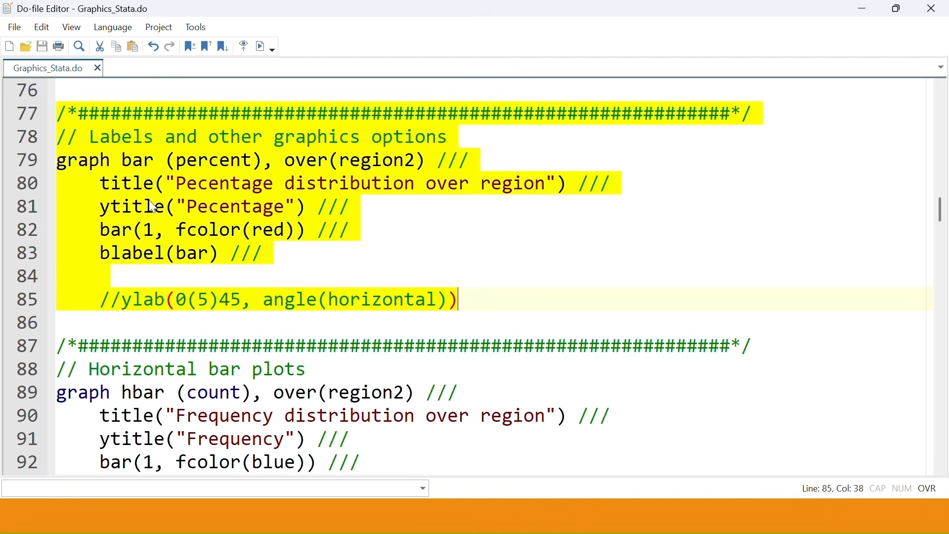
scroll(143, 201, "up", 2)
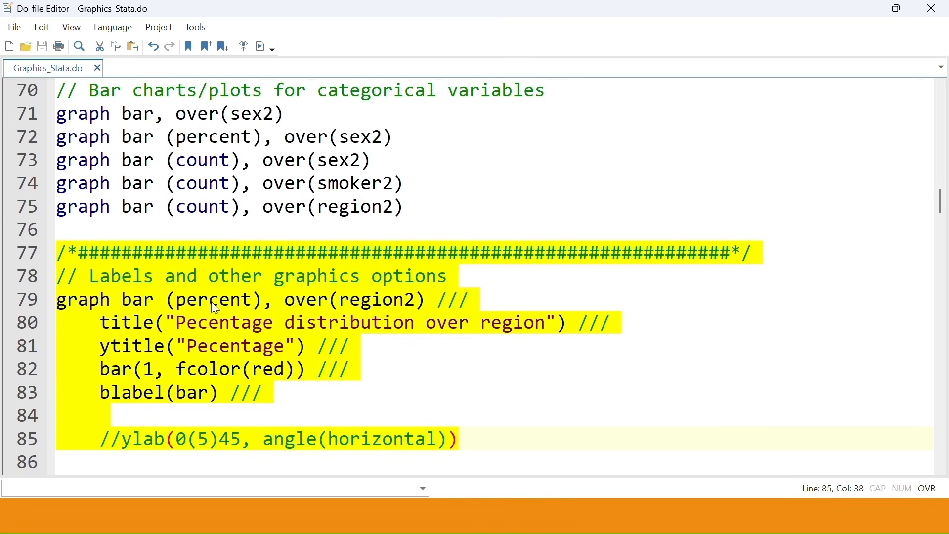
scroll(216, 304, "down", 1)
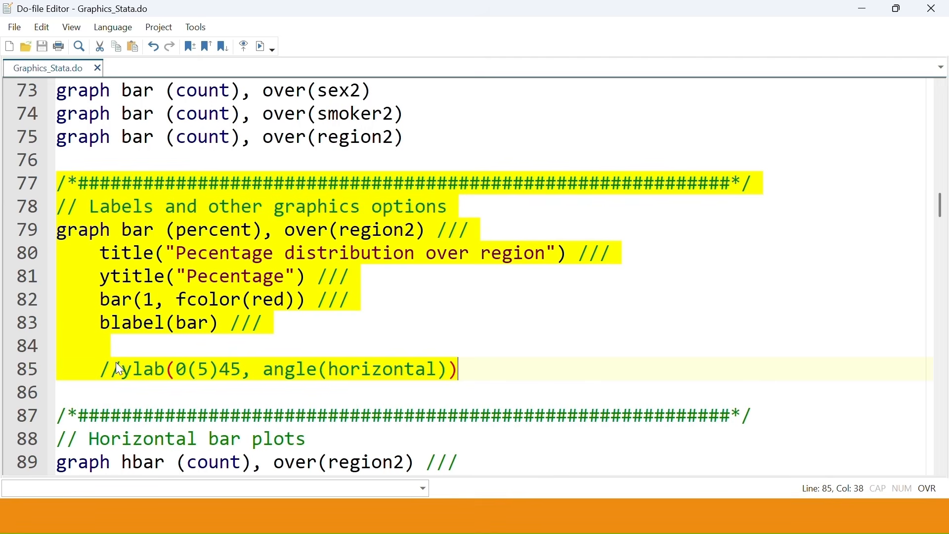
left_click(262, 46)
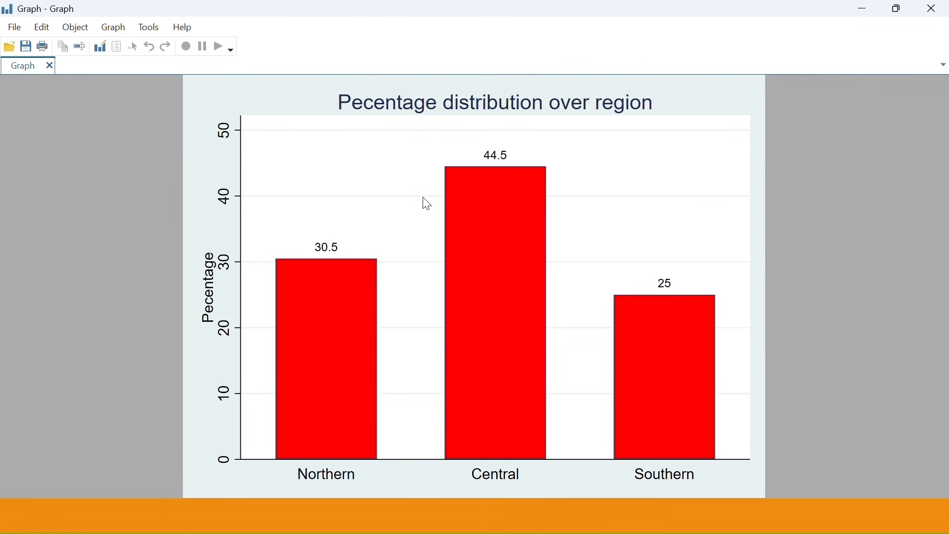
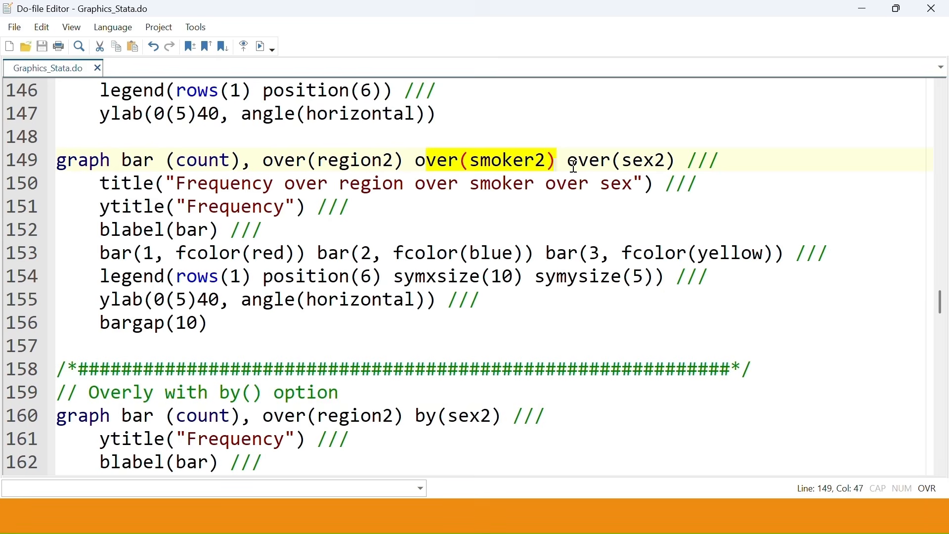
Step: Review the by() option code, examine the chart of frequency over region, smoker and sex, and return to the Do-file Editor
scroll(399, 317, "down", 4)
scroll(360, 298, "up", 1)
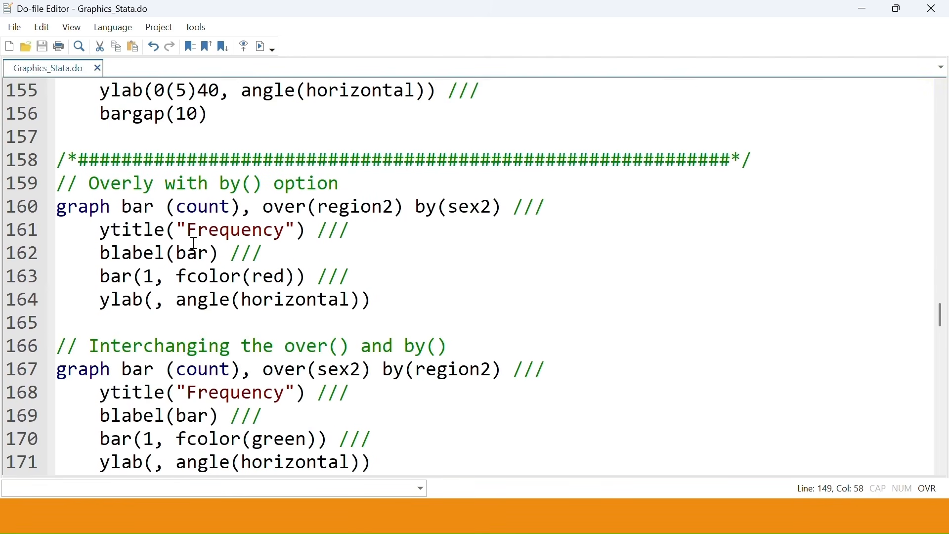
key("super")
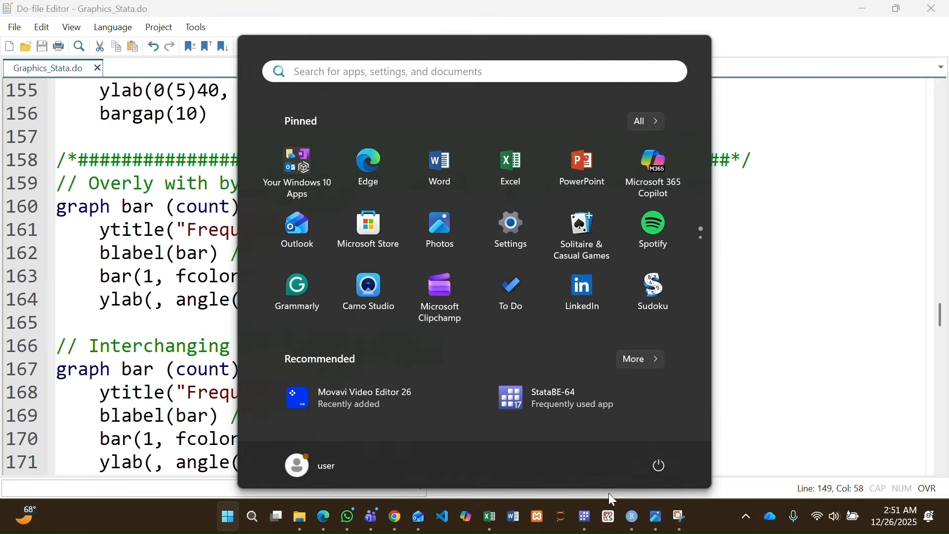
mouse_move(588, 521)
left_click(796, 445)
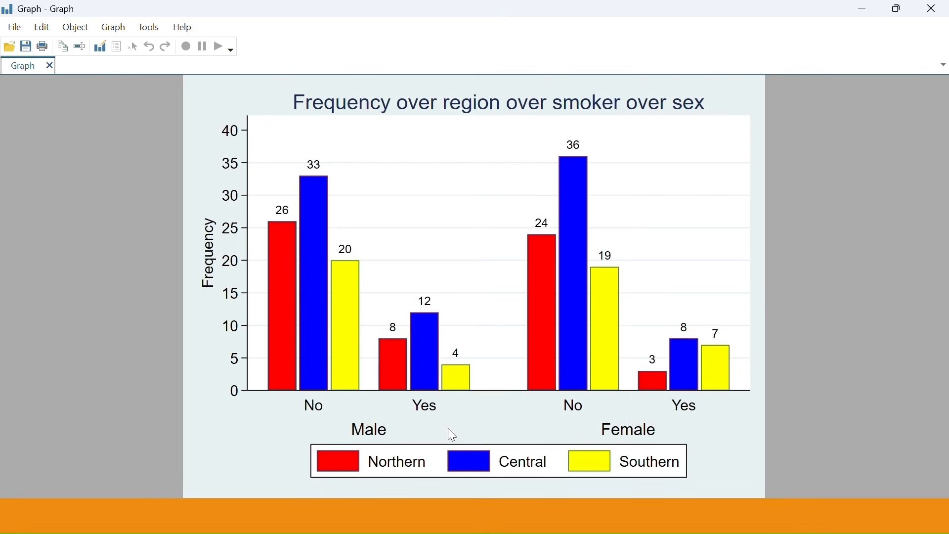
key("super")
mouse_move(586, 528)
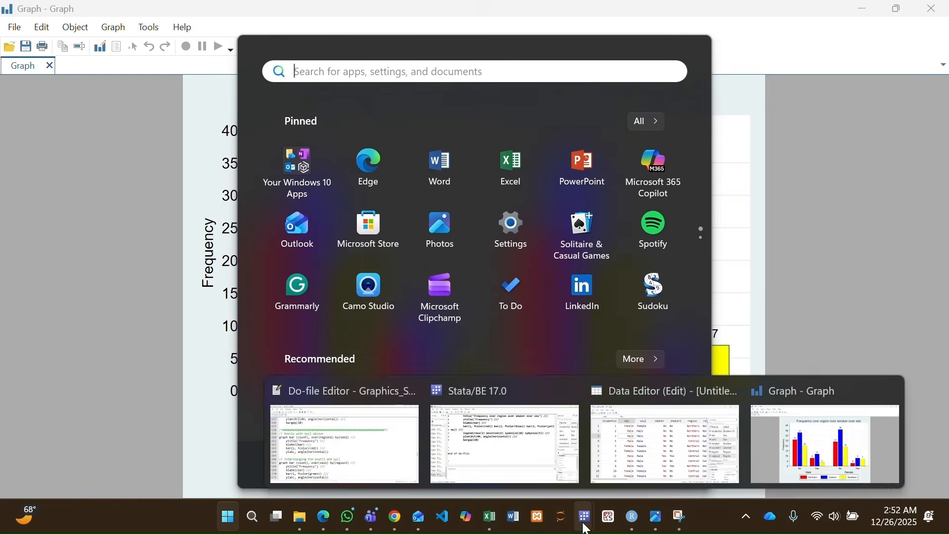
left_click(360, 462)
Step: Run the block on lines 158 to 164 that draws the red count bar chart over region2 by sex2
left_click_drag(501, 208, 406, 195)
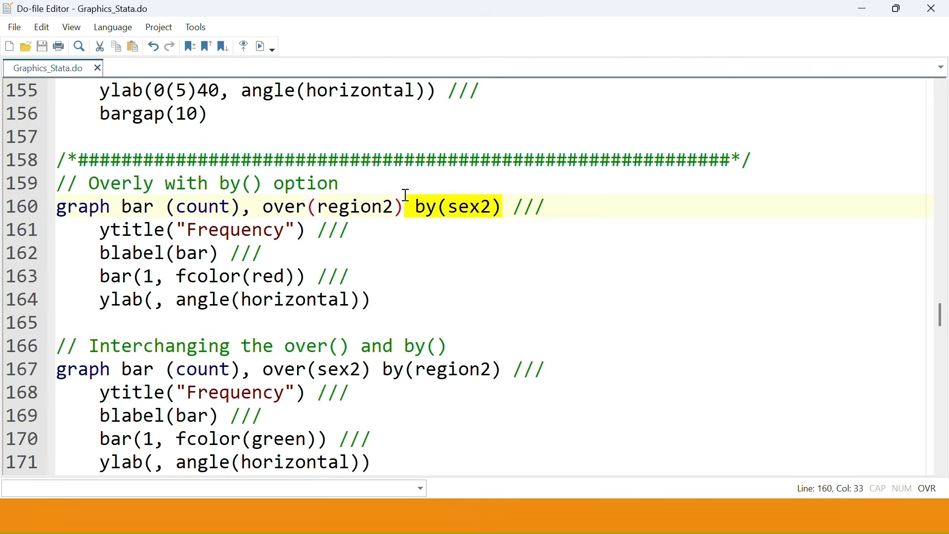
left_click_drag(384, 300, 46, 156)
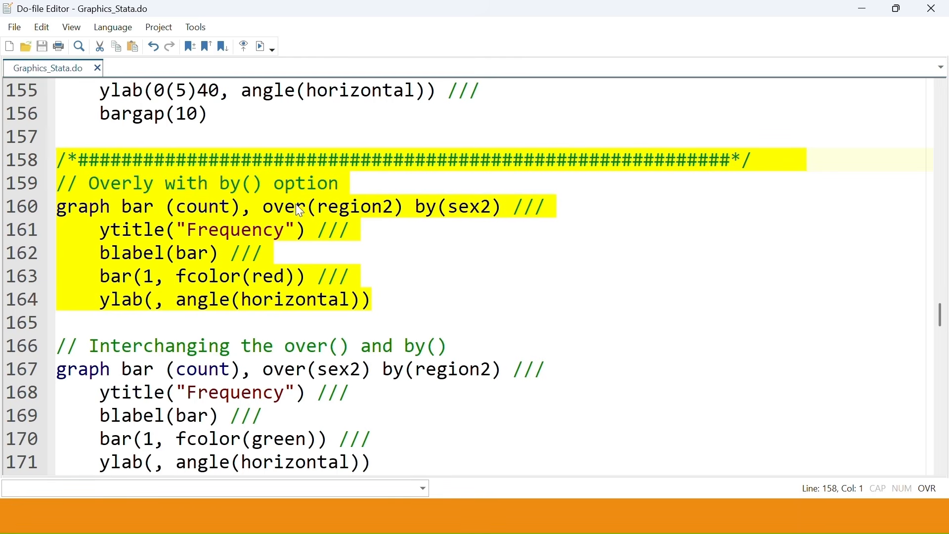
left_click(262, 47)
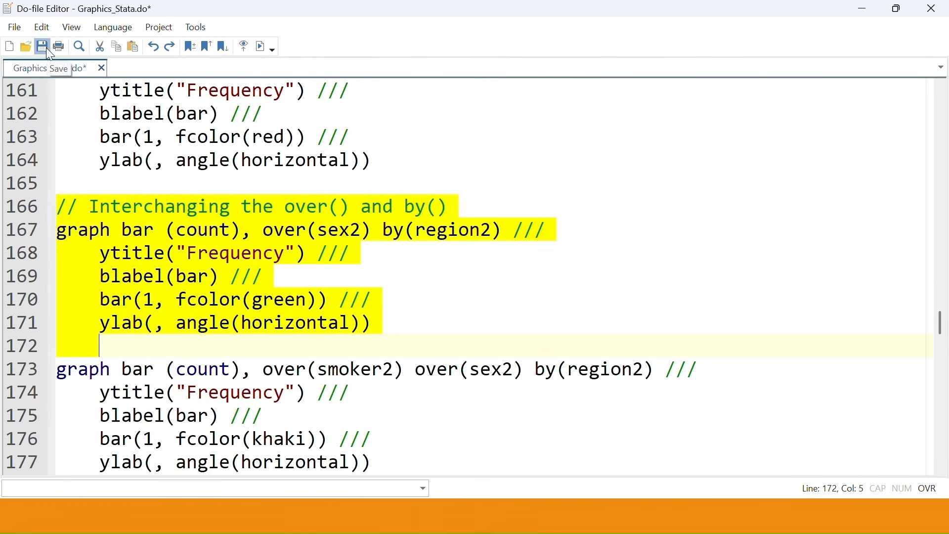
Step: Run the selected block drawing the green count bar chart over sex2 by region2, and return to the Do-file Editor
left_click(262, 47)
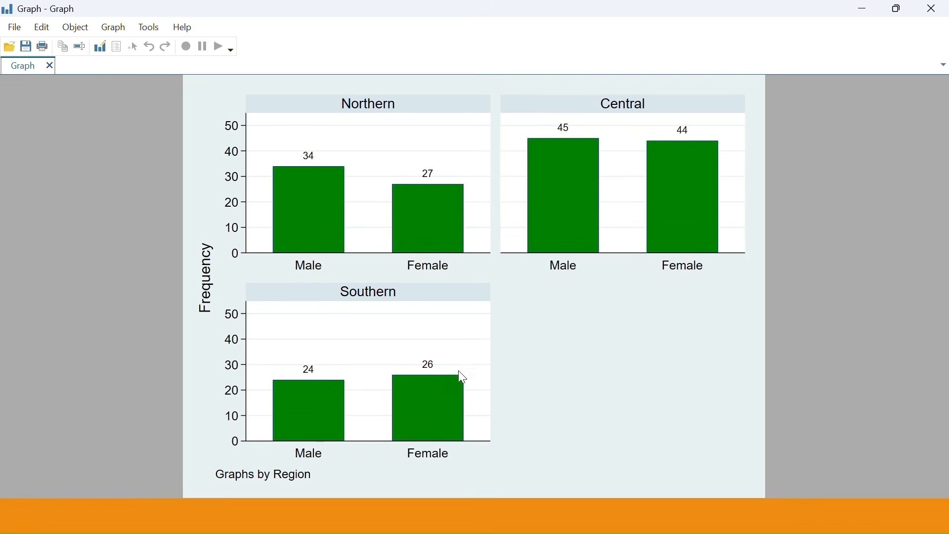
key("super")
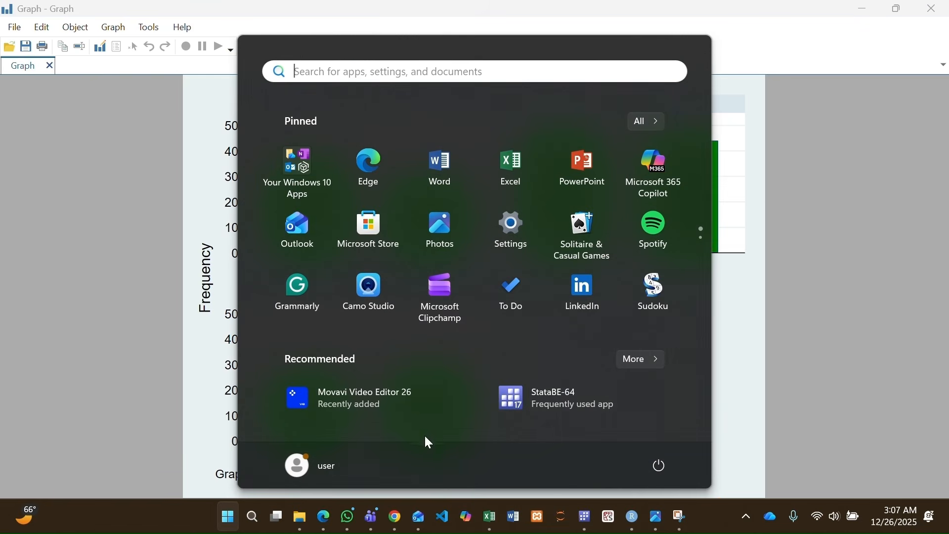
mouse_move(584, 517)
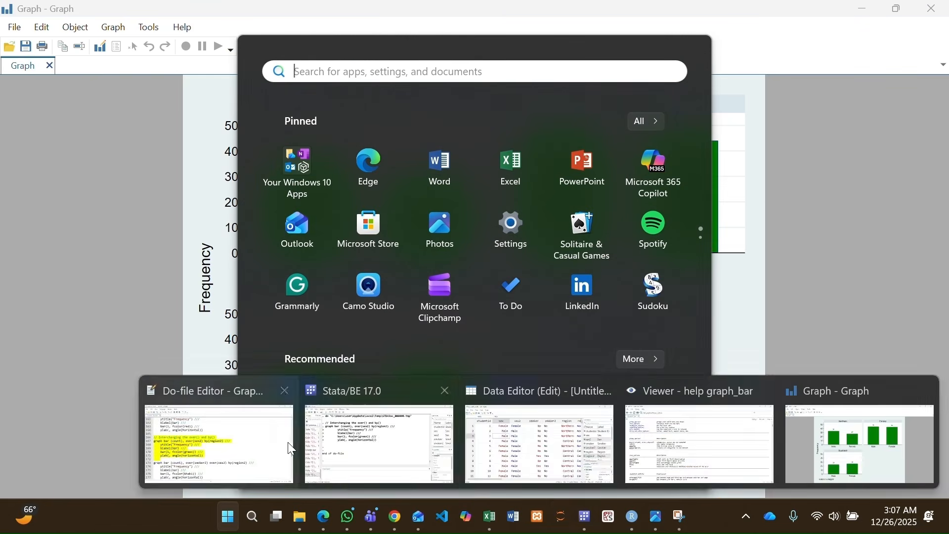
left_click(287, 435)
Step: Run the block on lines 173 to 177 that draws the khaki count bar chart over smoker2 and sex2 by region2
scroll(205, 346, "down", 1)
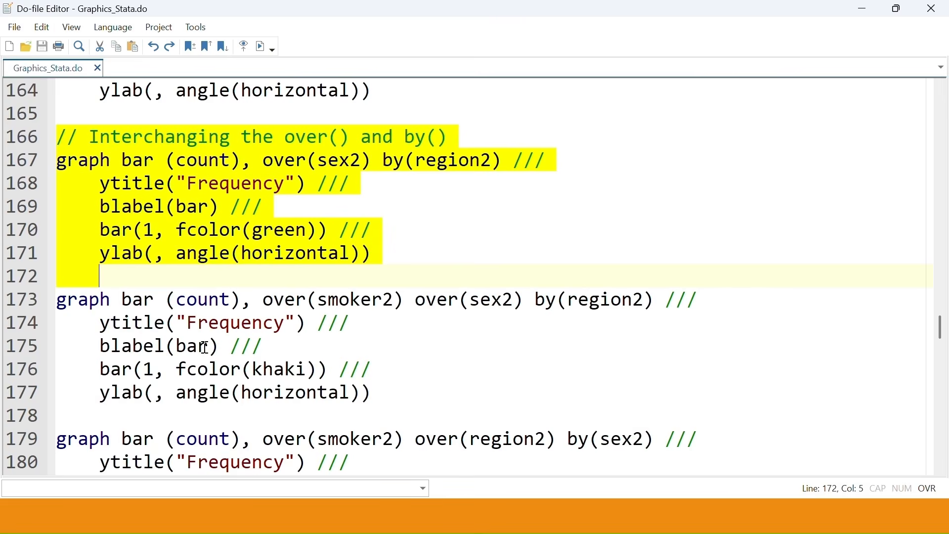
left_click_drag(55, 302, 384, 405)
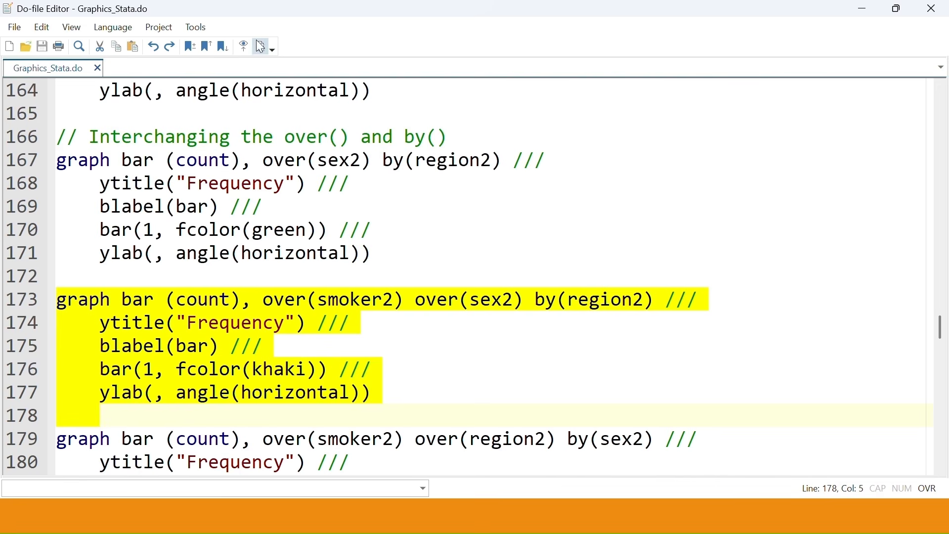
key("ctrl+d")
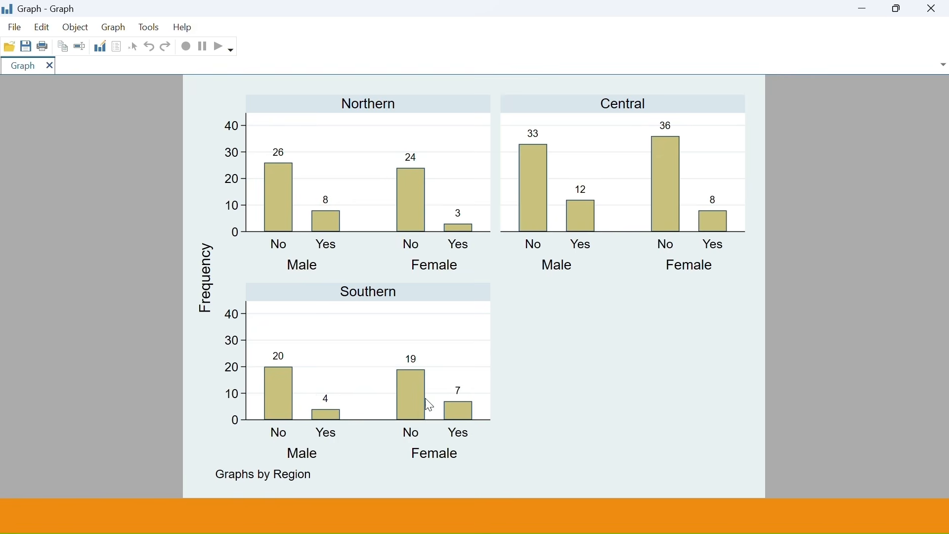
Step: Return to the Do-file Editor and run the block drawing the blue count bar chart over smoker2 and region2 by sex2
key("super")
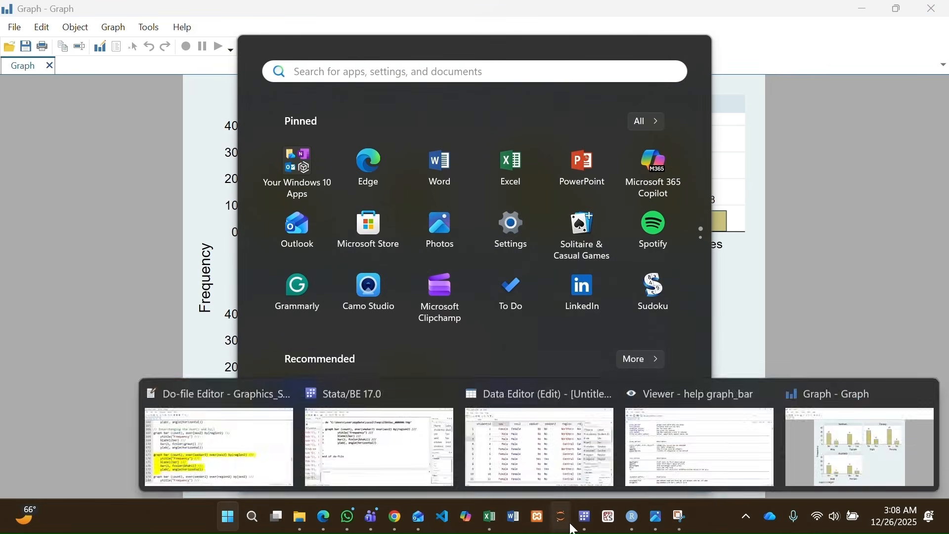
mouse_move(585, 517)
left_click(217, 435)
scroll(243, 361, "down", 2)
scroll(243, 361, "down", 2)
left_click_drag(60, 160, 403, 243)
left_click(260, 46)
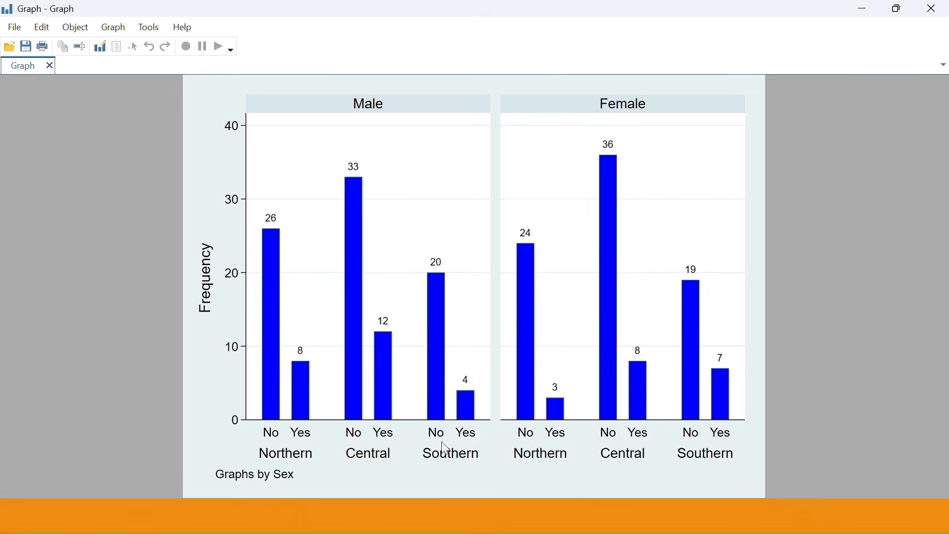
Step: Return to the Do-file Editor and review the mean insurance bar plot code on lines 186 to 194, including its mean statistic
key("super")
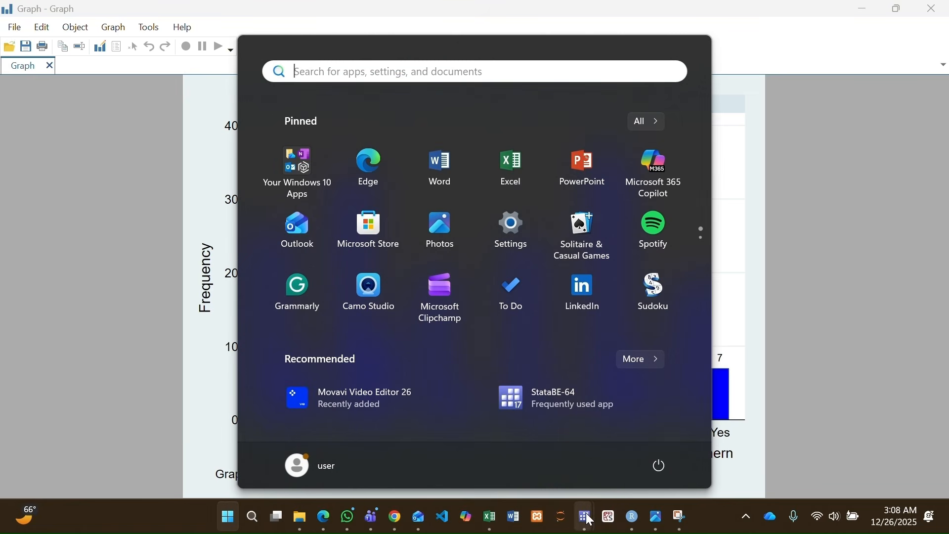
mouse_move(585, 516)
left_click(282, 418)
scroll(272, 336, "down", 1)
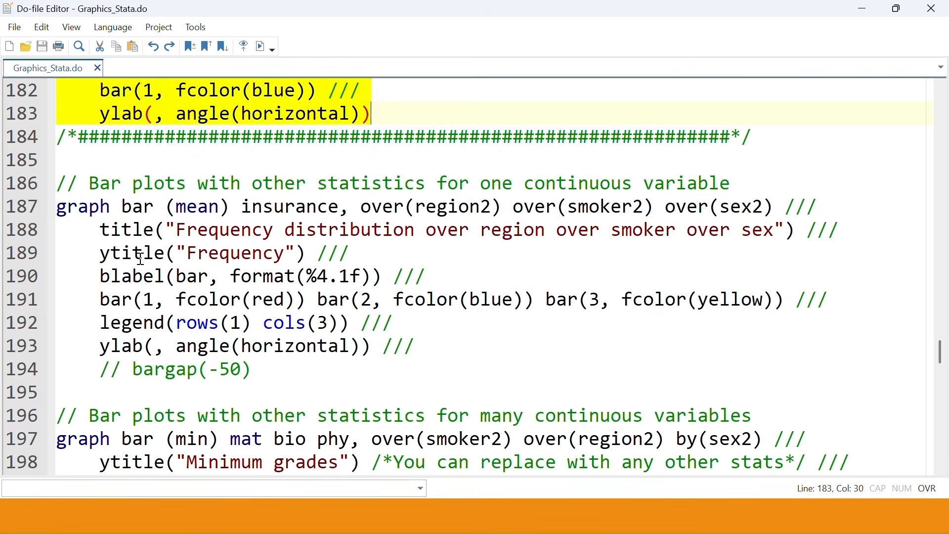
left_click_drag(61, 183, 299, 365)
scroll(259, 239, "down", 1)
scroll(223, 225, "up", 1)
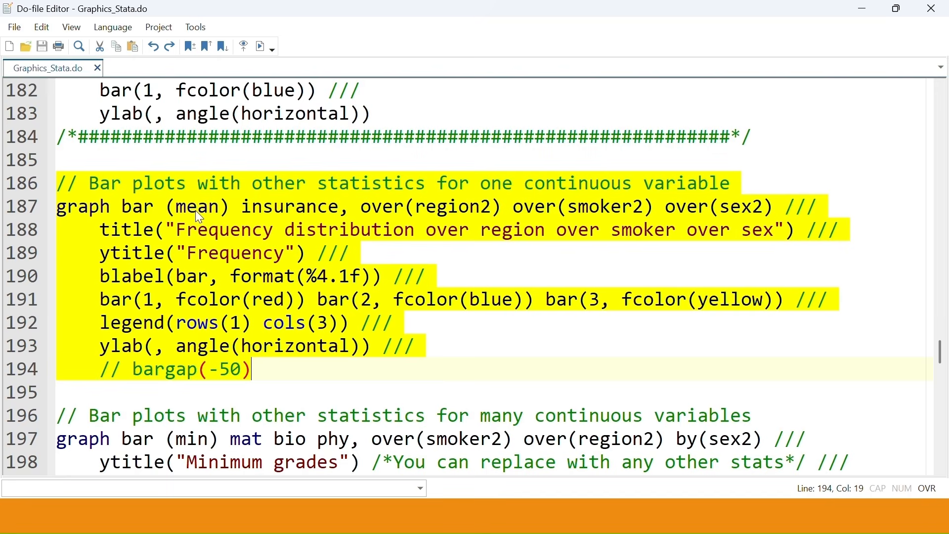
scroll(210, 195, "up", 2)
scroll(209, 186, "down", 2)
left_click(201, 206)
left_click_drag(221, 207, 177, 210)
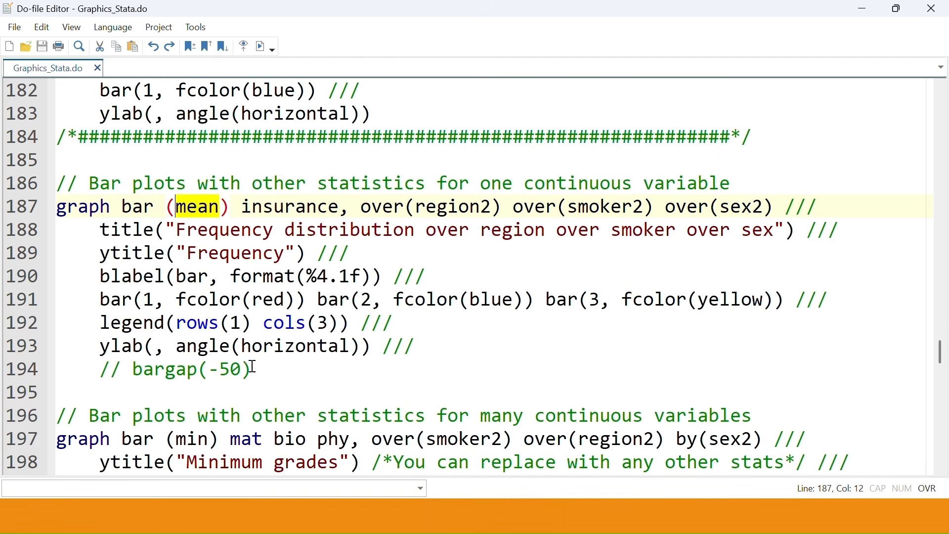
Step: Uncomment the bargap(-50) option on line 194 of the mean insurance bar plot
left_click(136, 370)
key("BackSpace")
key("BackSpace")
key("BackSpace")
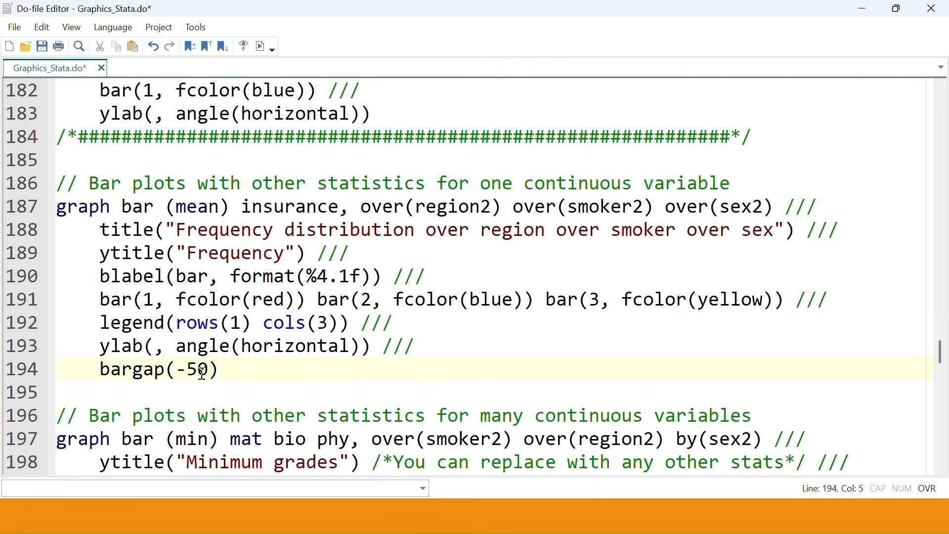
Step: Examine the bargap value, the legend rows and columns, and the bar label format in the mean insurance code
left_click_drag(187, 371, 227, 364)
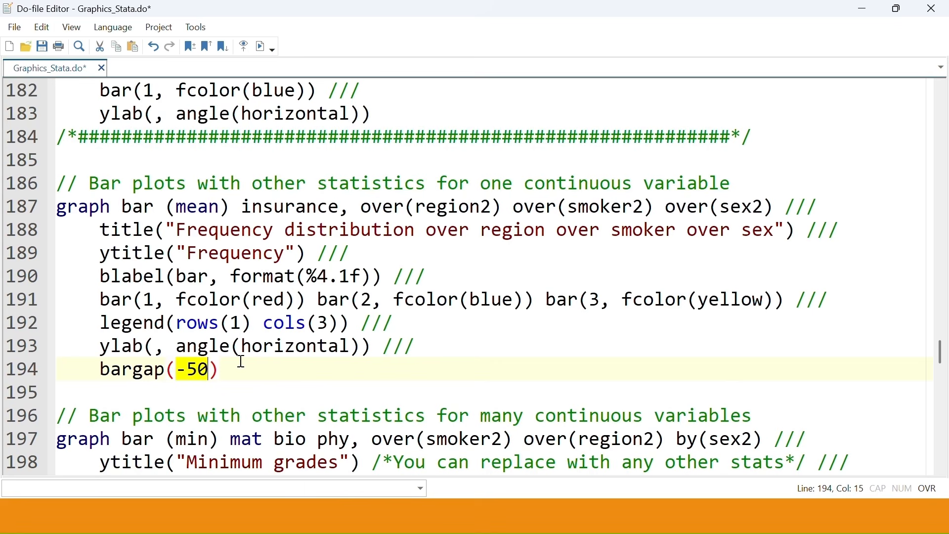
left_click(184, 370)
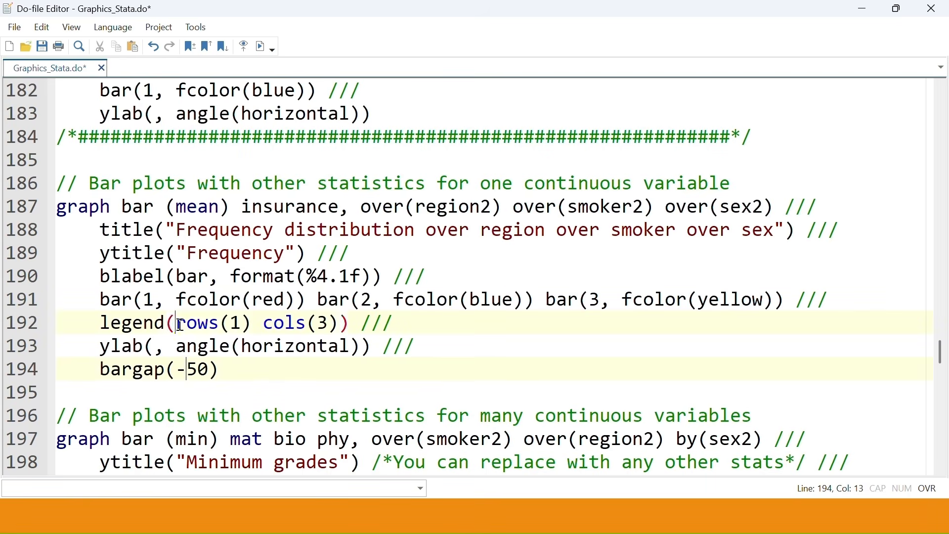
left_click_drag(180, 325, 253, 319)
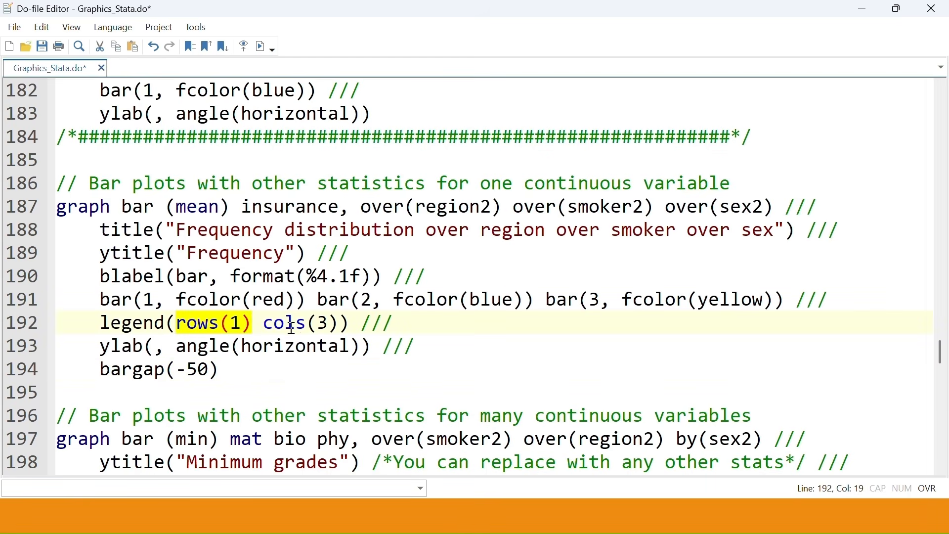
left_click(187, 279)
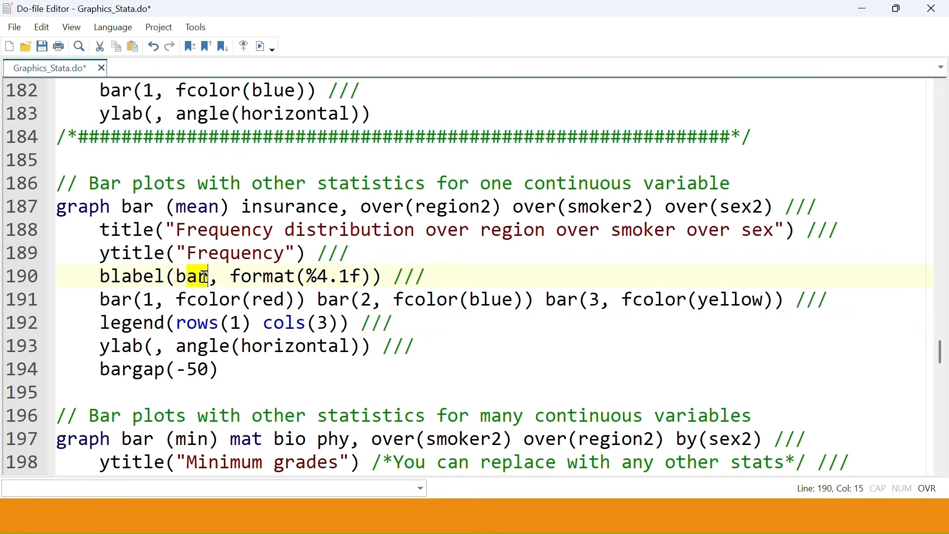
key("Left")
double_click(182, 277)
double_click(198, 208)
left_click(187, 277)
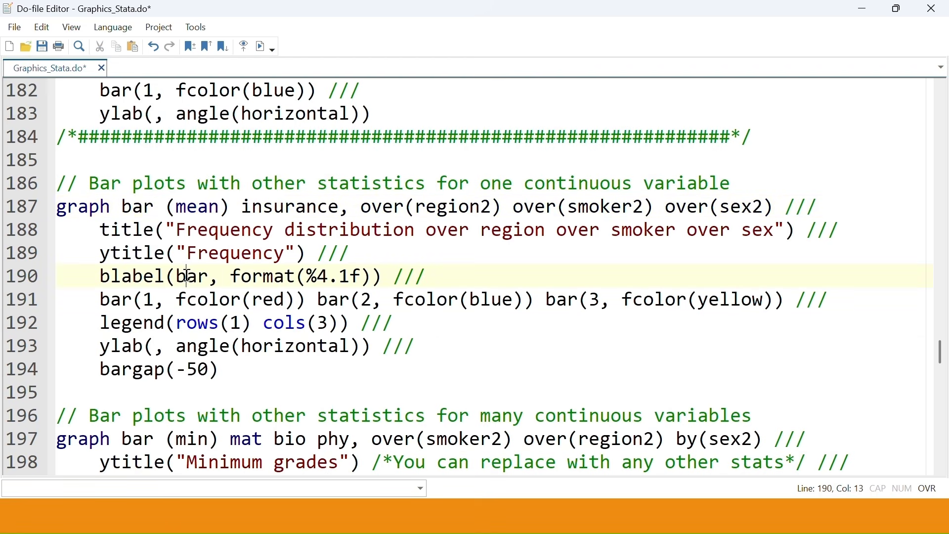
left_click_drag(236, 278, 363, 300)
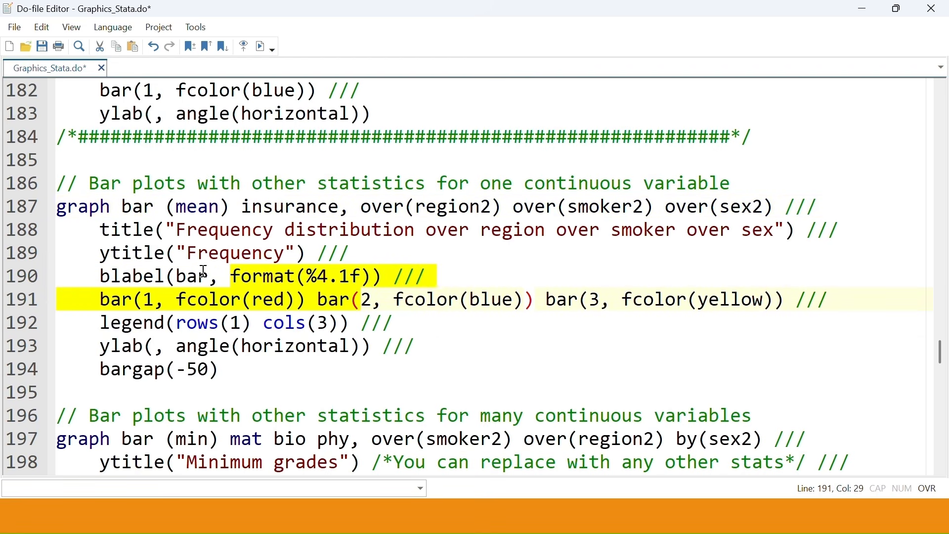
double_click(230, 275)
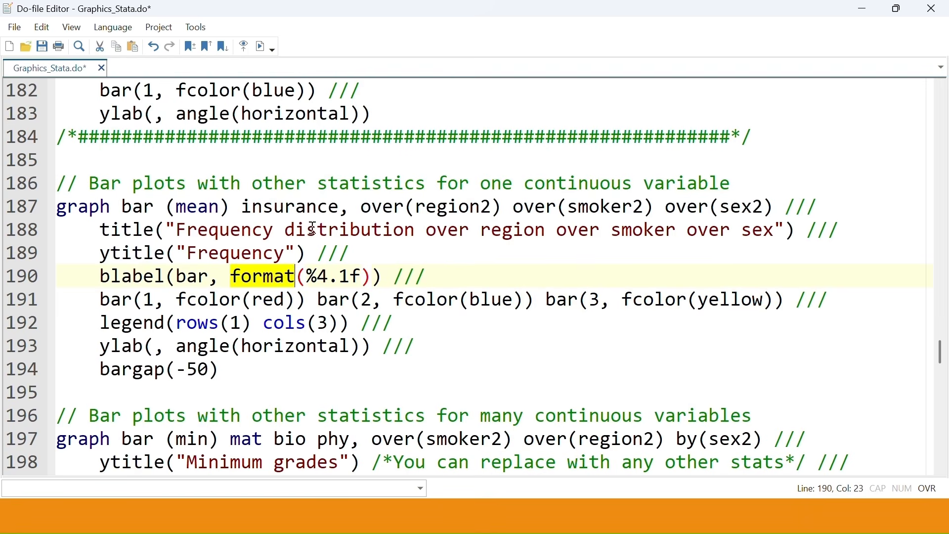
double_click(230, 276)
left_click_drag(363, 276, 236, 275)
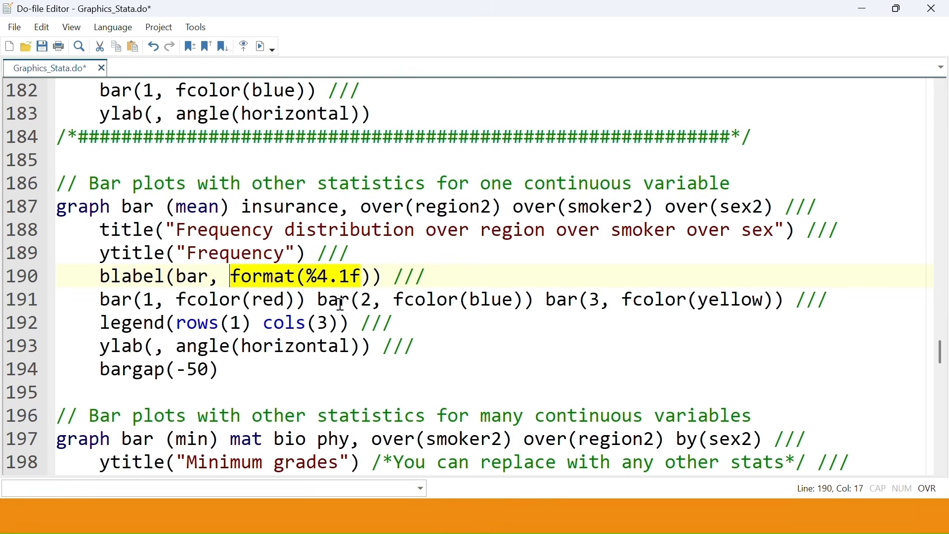
Step: Examine the bar colour options on line 191 and the over() options for region2, smoker2 and sex2 on line 187
left_click_drag(230, 370, 166, 322)
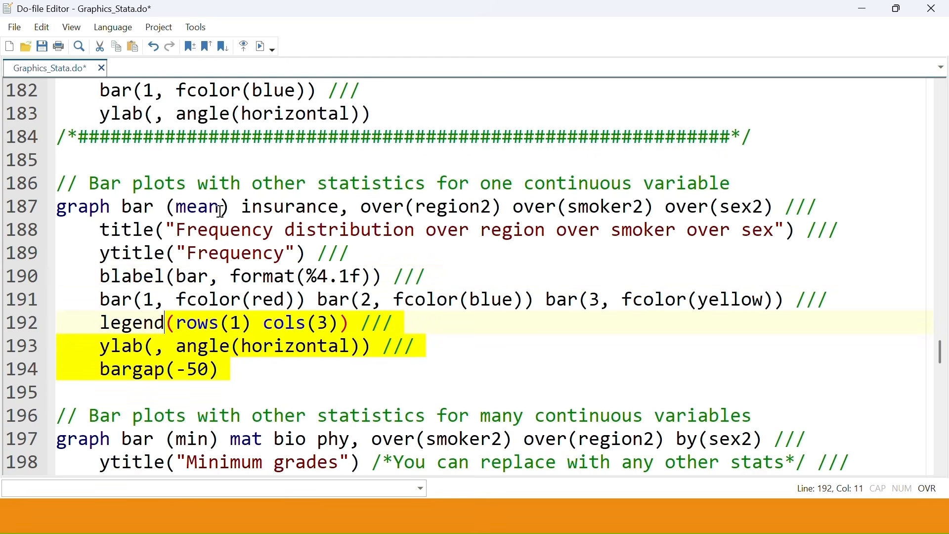
left_click_drag(362, 207, 502, 206)
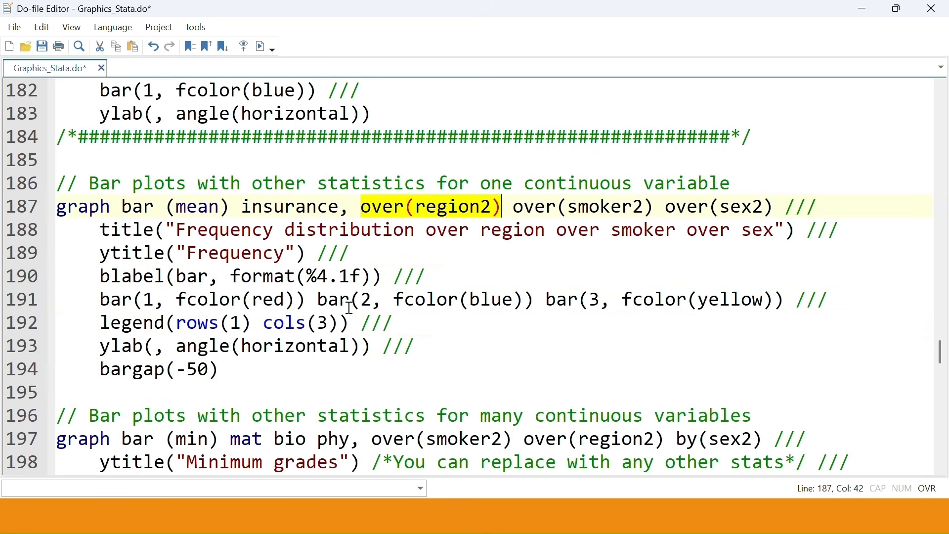
left_click_drag(132, 300, 766, 300)
left_click_drag(363, 208, 542, 217)
left_click(541, 217)
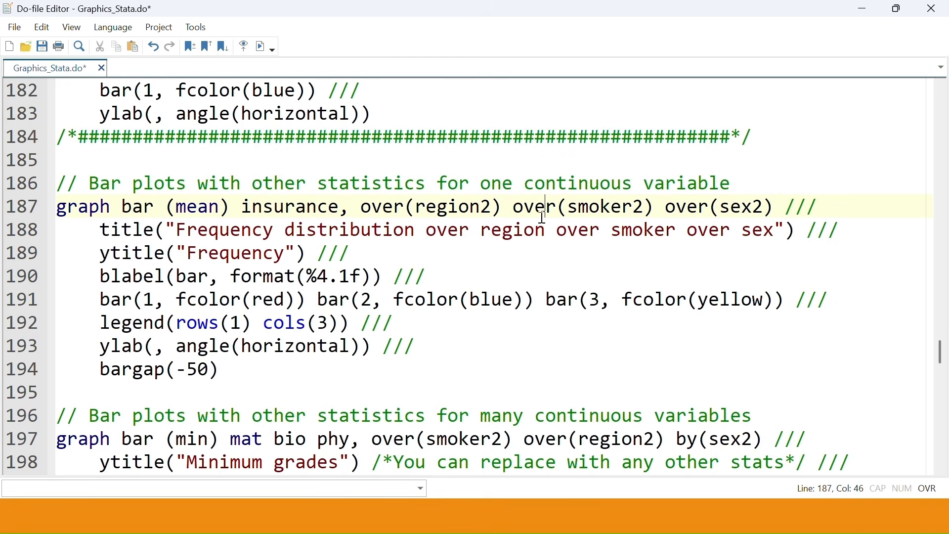
left_click_drag(656, 208, 525, 210)
left_click_drag(785, 206, 665, 207)
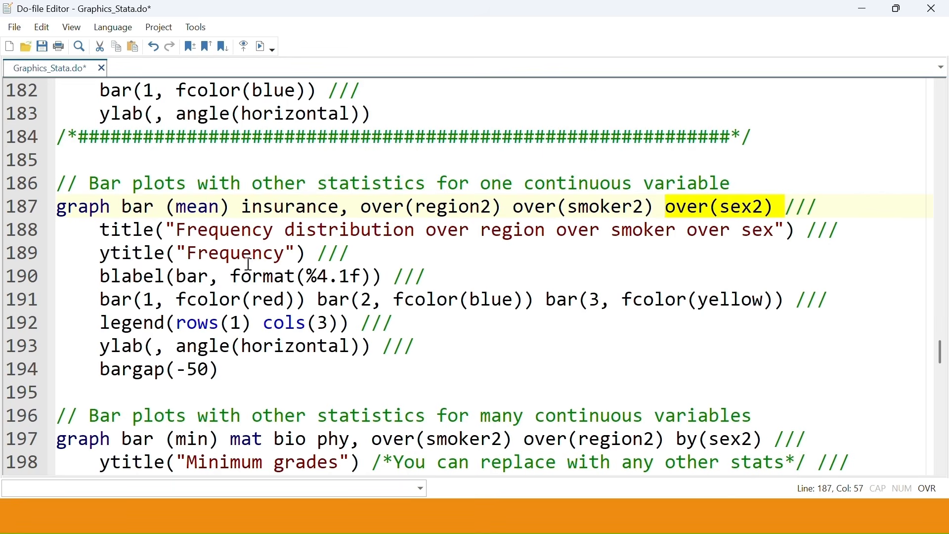
Step: Change the ytitle on line 189 to "Mean", and run the saved mean insurance block on lines 186 to 194
left_click_drag(294, 248, 188, 254)
type("Mean")
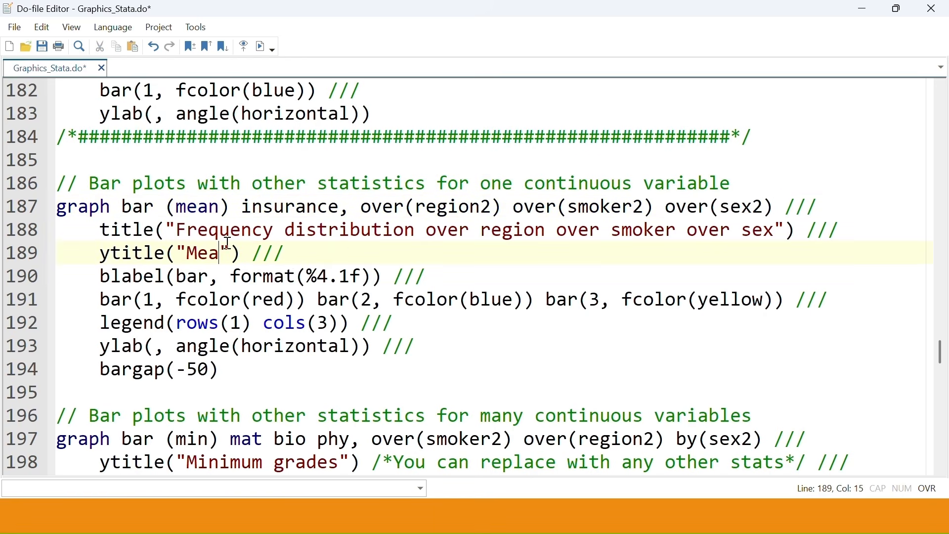
left_click_drag(265, 373, 57, 184)
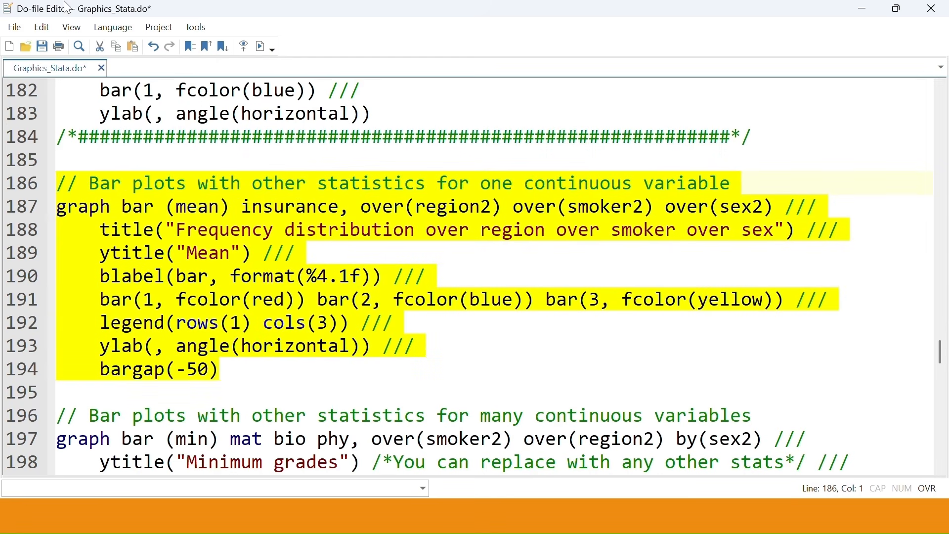
left_click(42, 48)
left_click(257, 46)
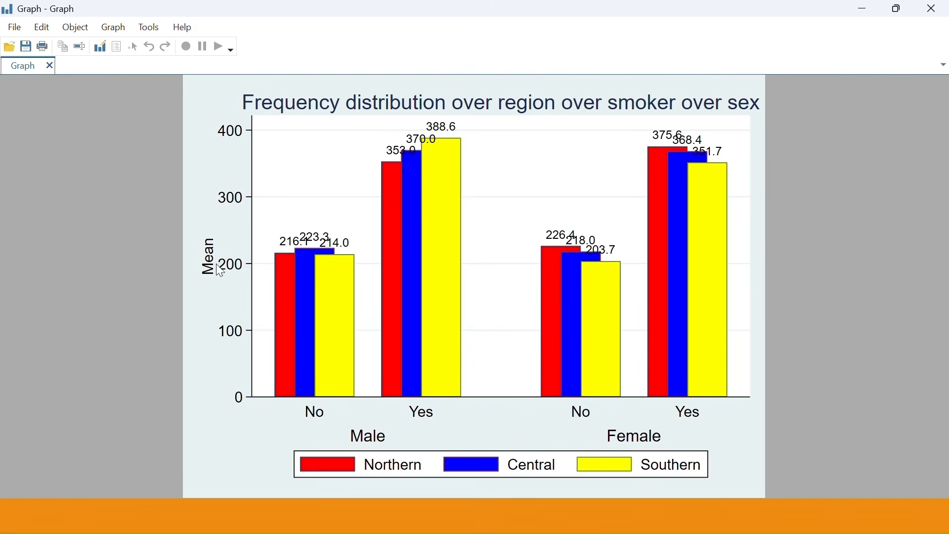
Step: Set the insurance bar graph's y-axis title to "Mean Insurance" in the do-file and rerun its code block
key("super")
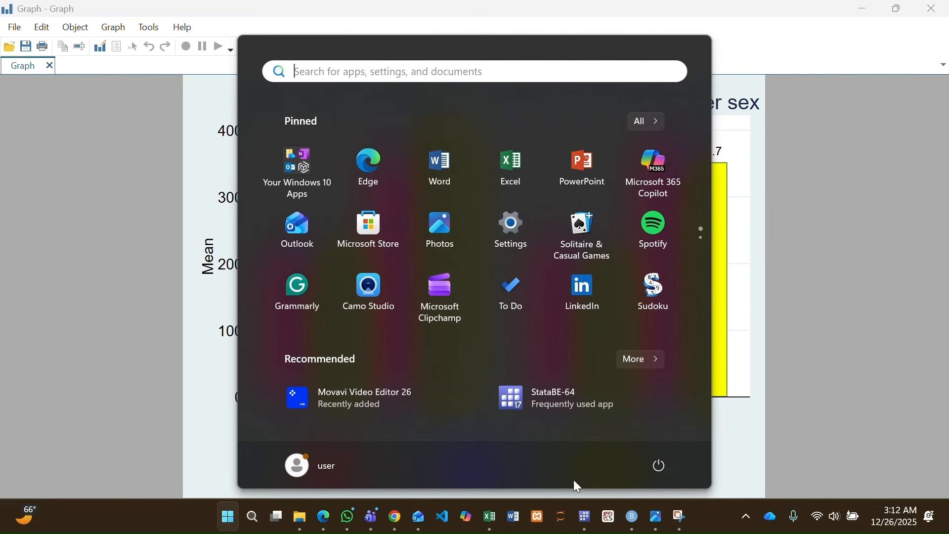
mouse_move(585, 528)
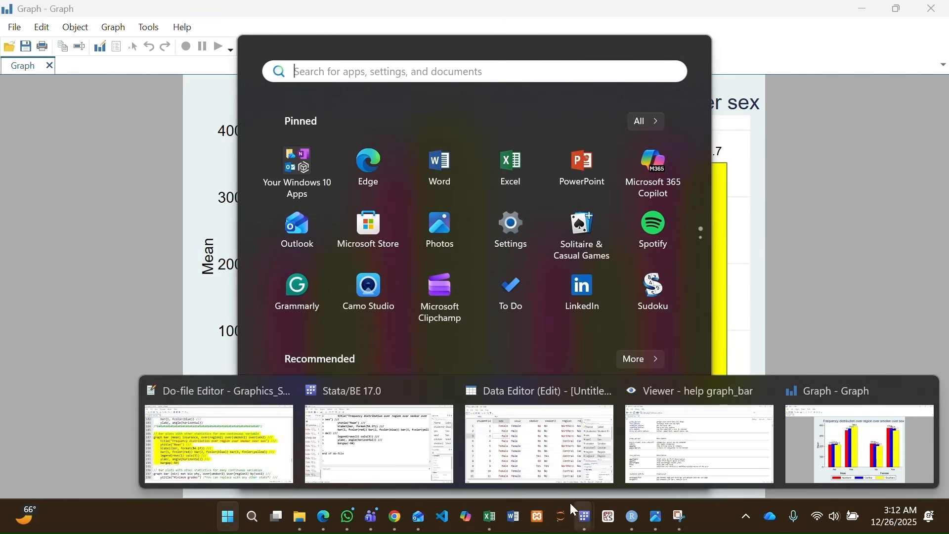
left_click(255, 446)
left_click(285, 207)
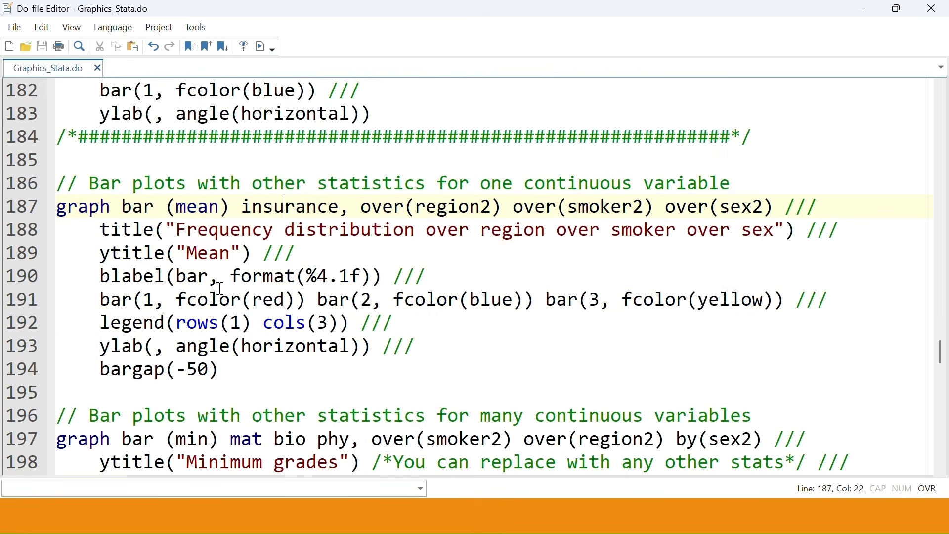
left_click(234, 260)
type("Insu")
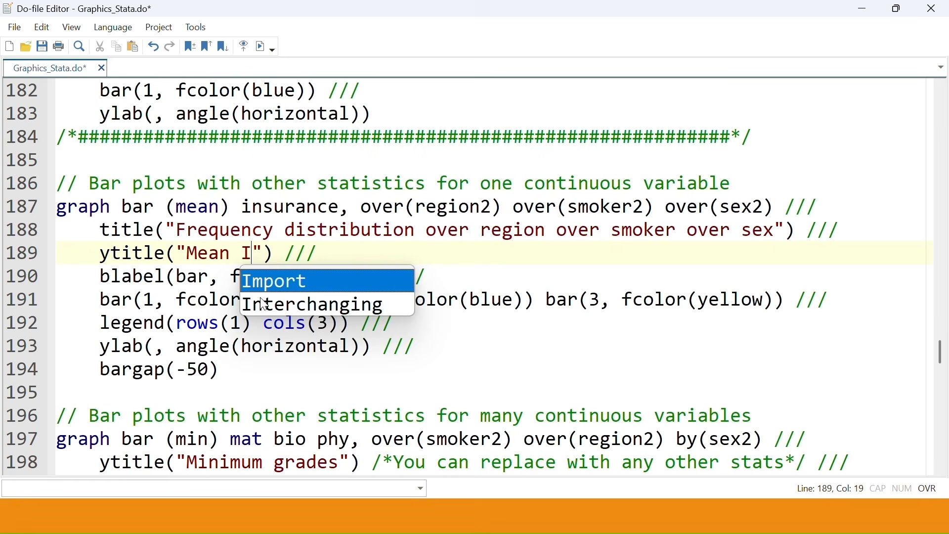
type("rance")
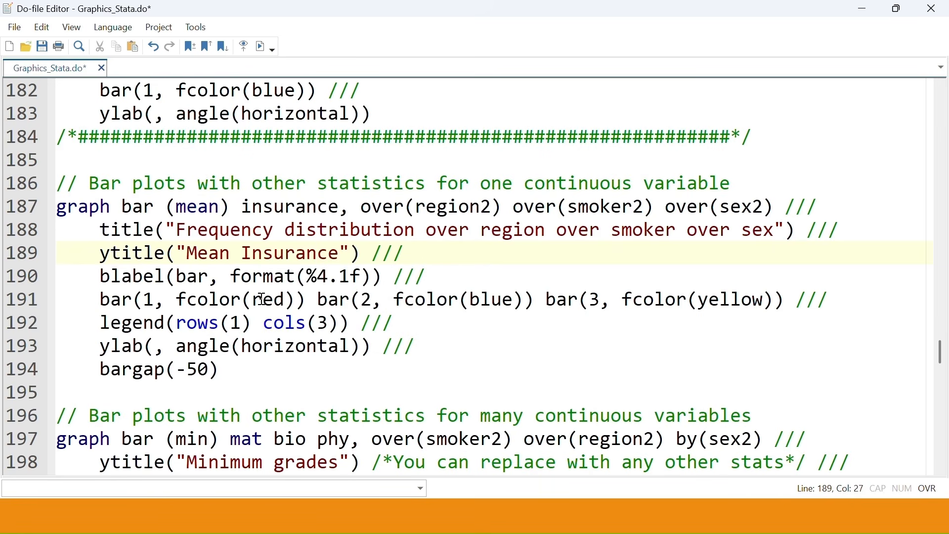
left_click_drag(233, 370, 55, 182)
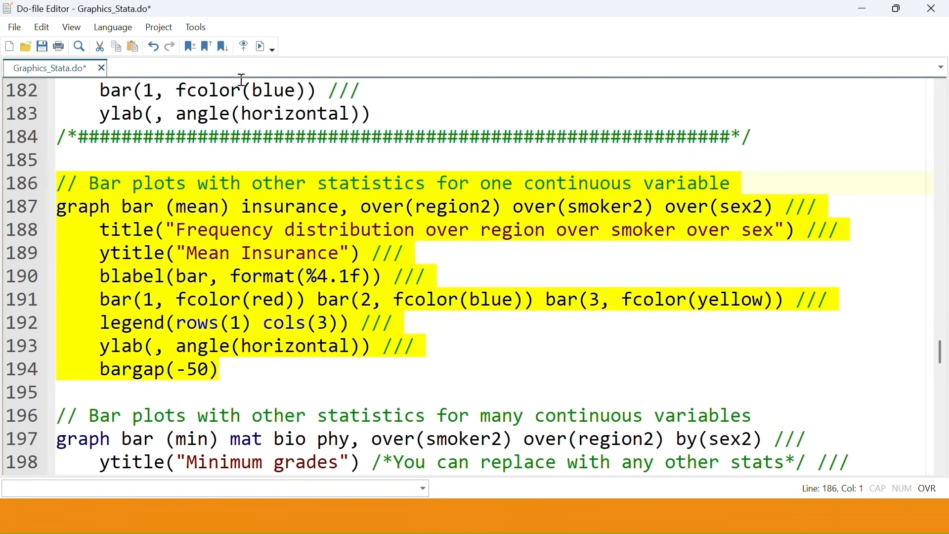
left_click(265, 46)
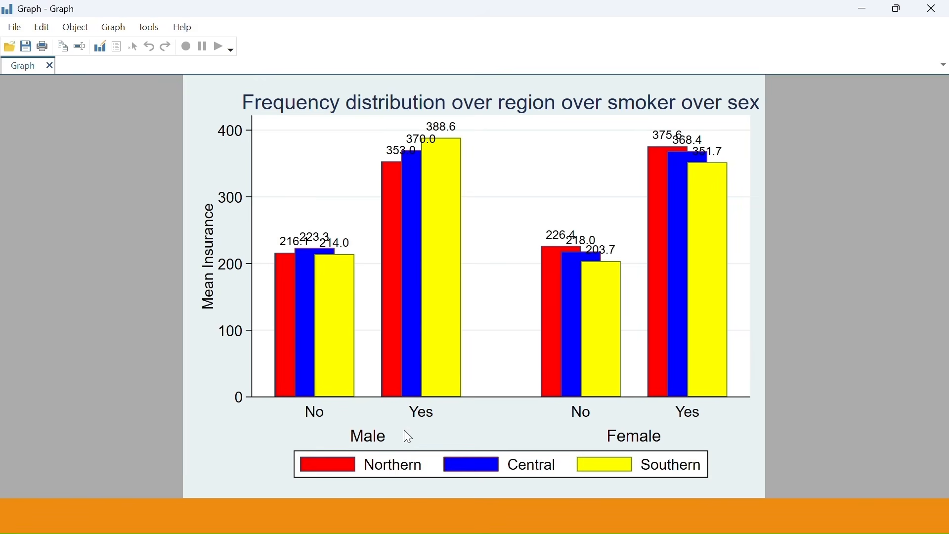
Step: Remove format(%4.1f) from the insurance graph's blabel option in the do-file and rerun the code block
key("super")
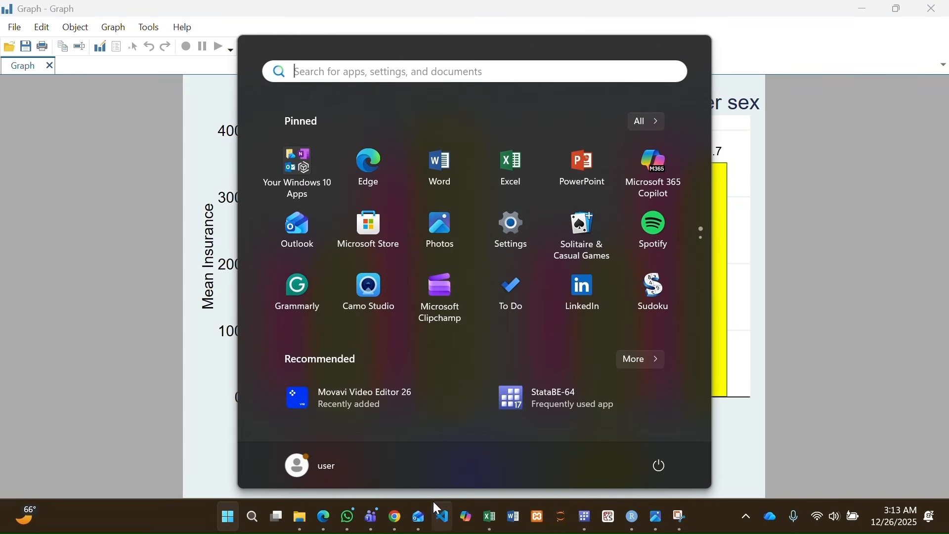
mouse_move(586, 518)
left_click(284, 440)
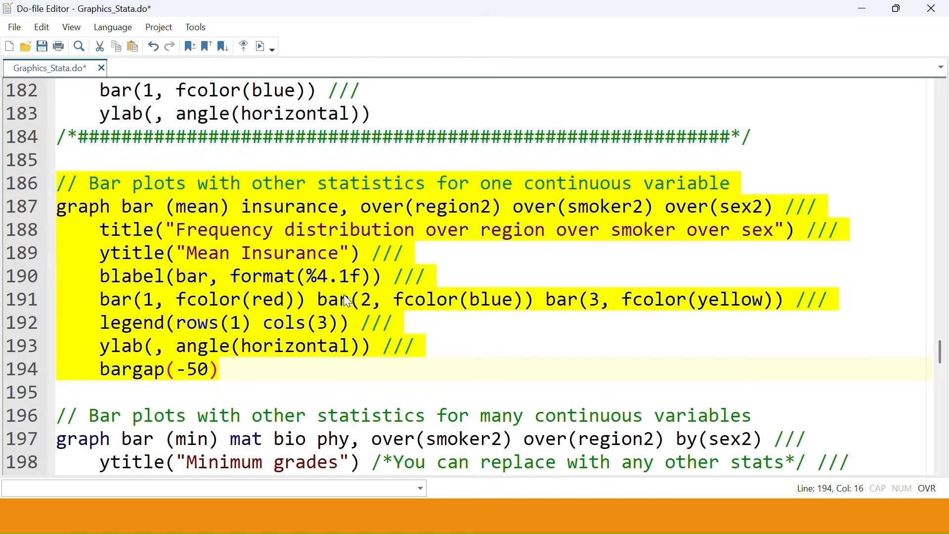
left_click_drag(372, 277, 231, 277)
key("Delete")
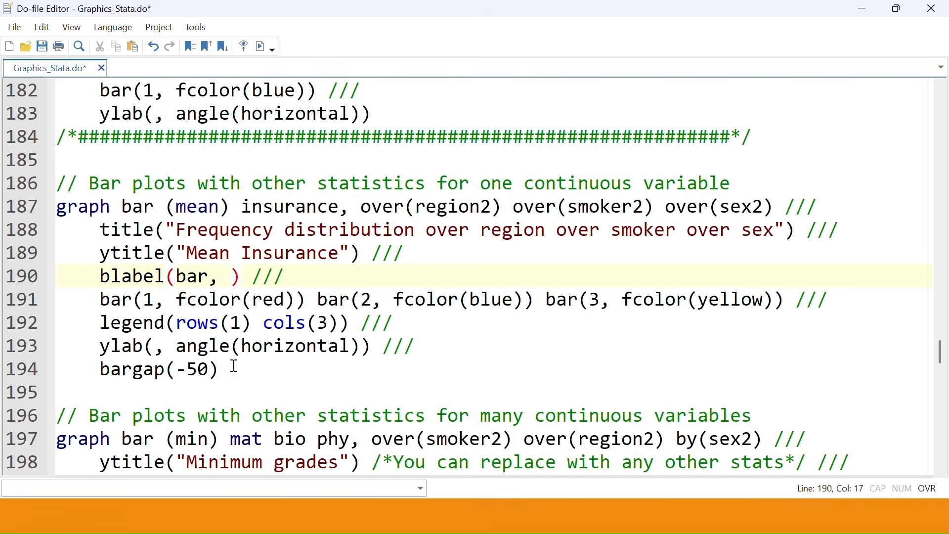
left_click_drag(234, 366, 57, 183)
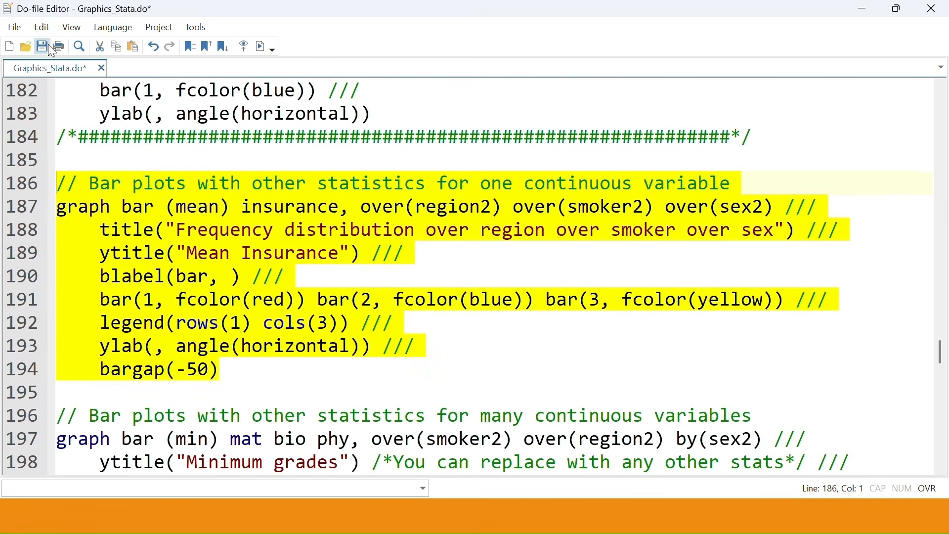
left_click(263, 47)
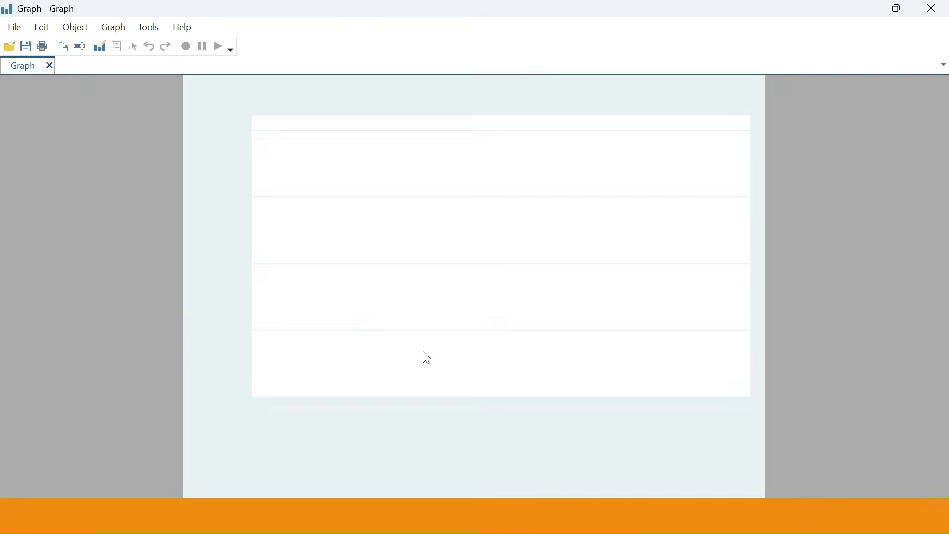
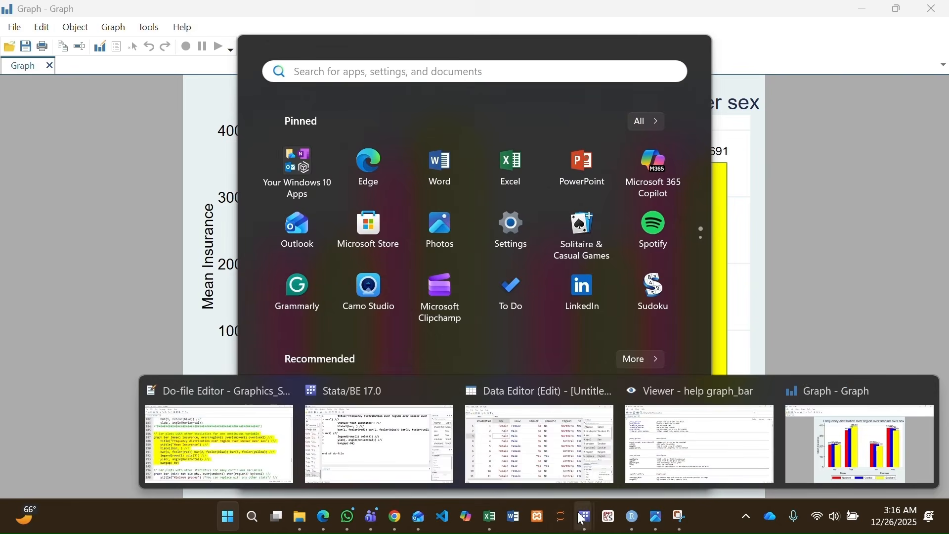
Step: Restore format(%4.1f) in the blabel option, saving the do-file, and redraw the mean insurance graph
left_click(213, 440)
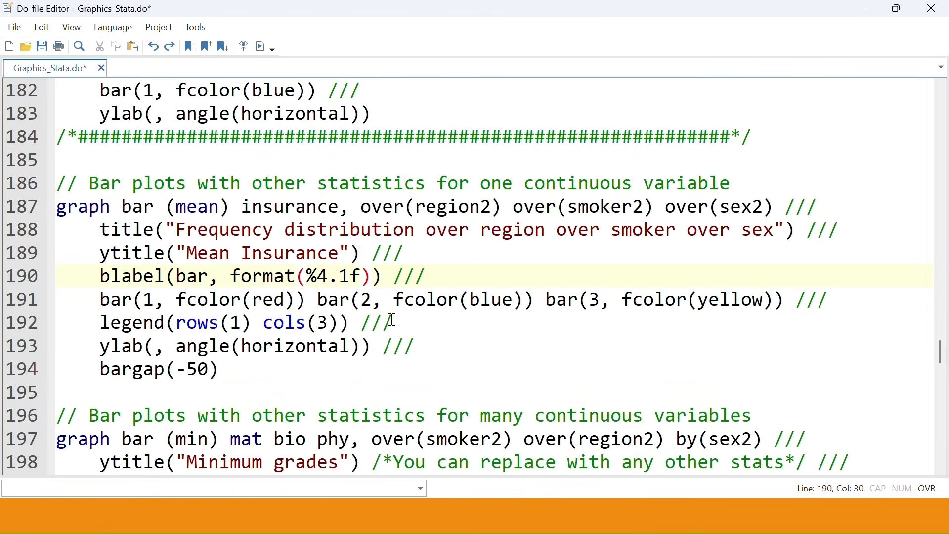
key("ctrl+s")
left_click_drag(231, 371, 47, 176)
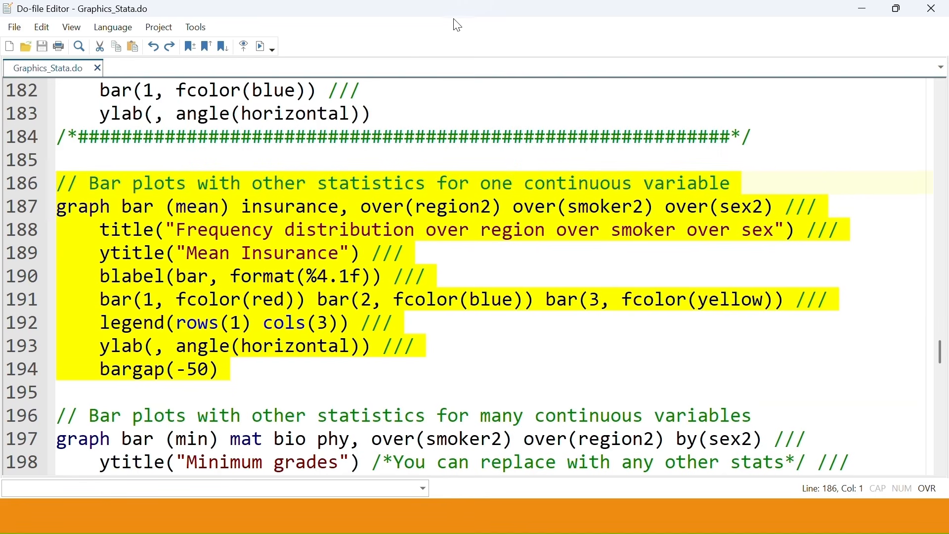
left_click(262, 46)
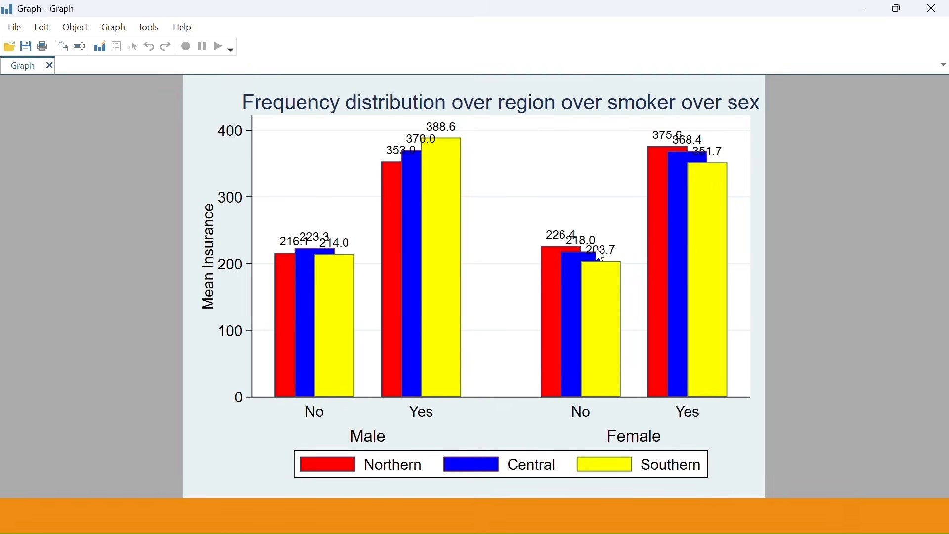
Step: Compare the bargap option in the do-file with the spacing of the bars in the insurance graph
key("super")
mouse_move(585, 516)
left_click(274, 449)
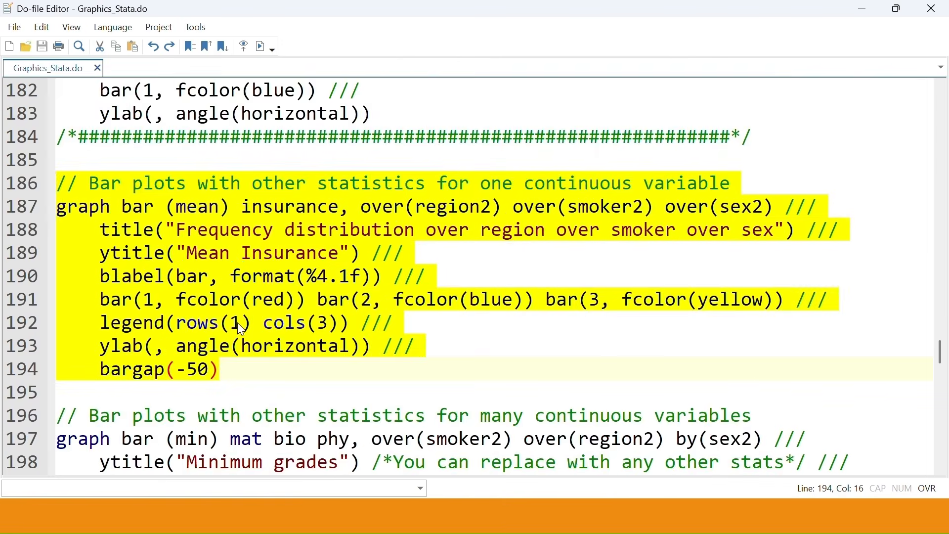
scroll(192, 307, "down", 2)
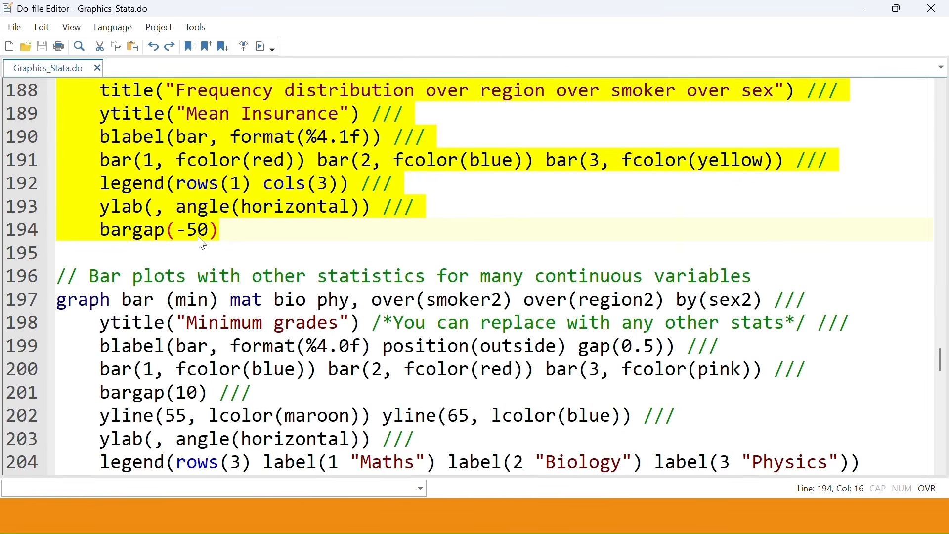
key("super")
key("super")
key("super")
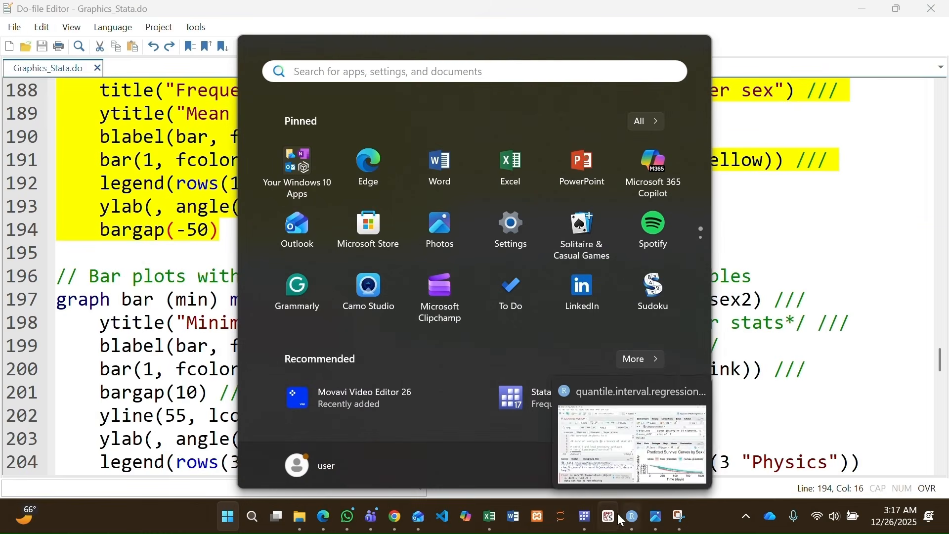
mouse_move(585, 516)
left_click(843, 440)
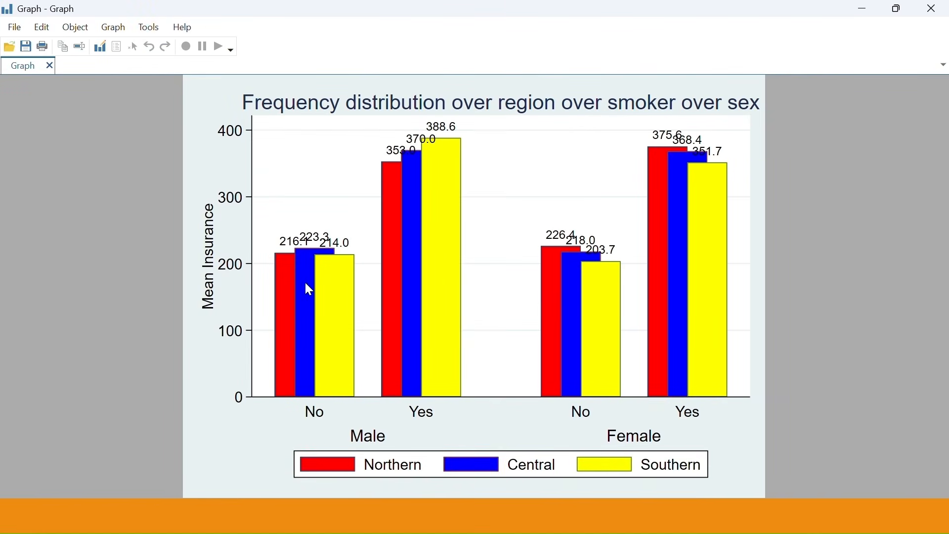
key("super")
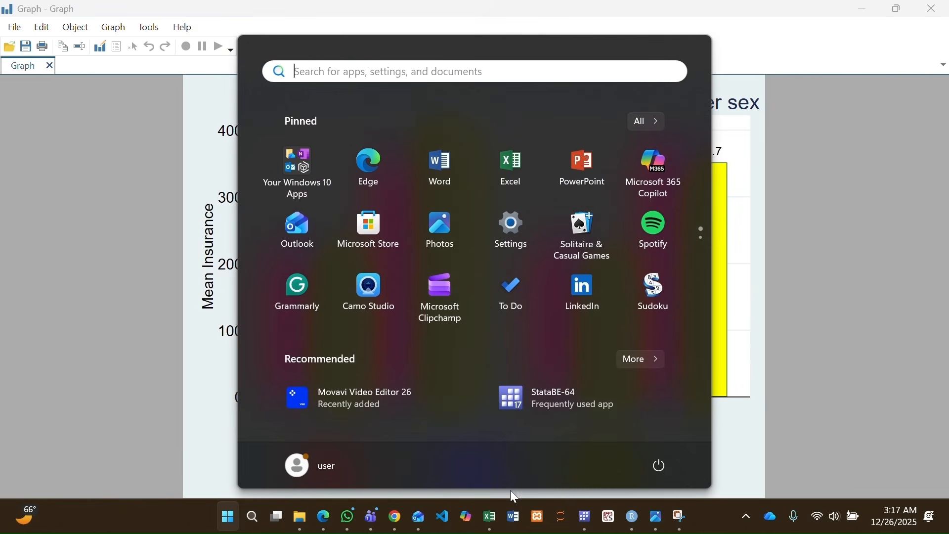
key("super")
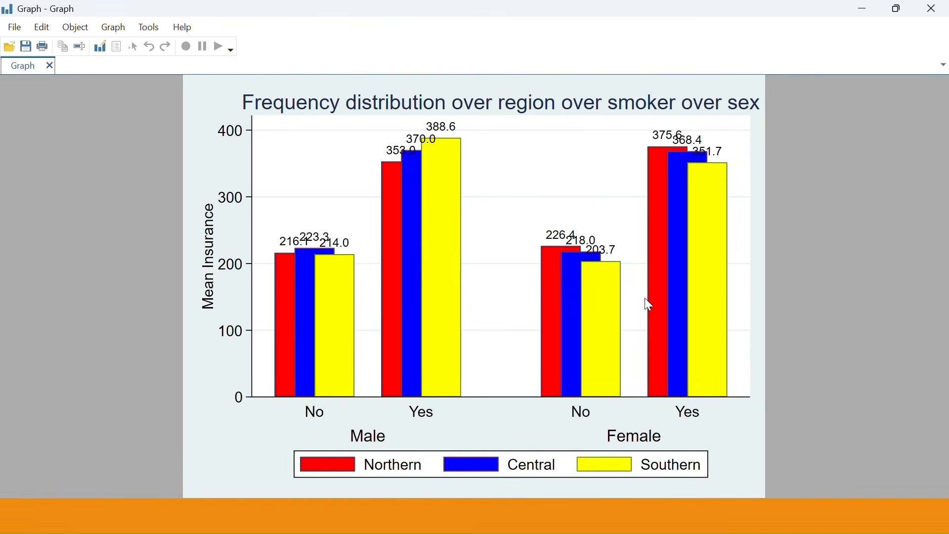
Step: Set bargap to 20 in the mean insurance graph command and rerun lines 186 to 194
key("super")
mouse_move(585, 517)
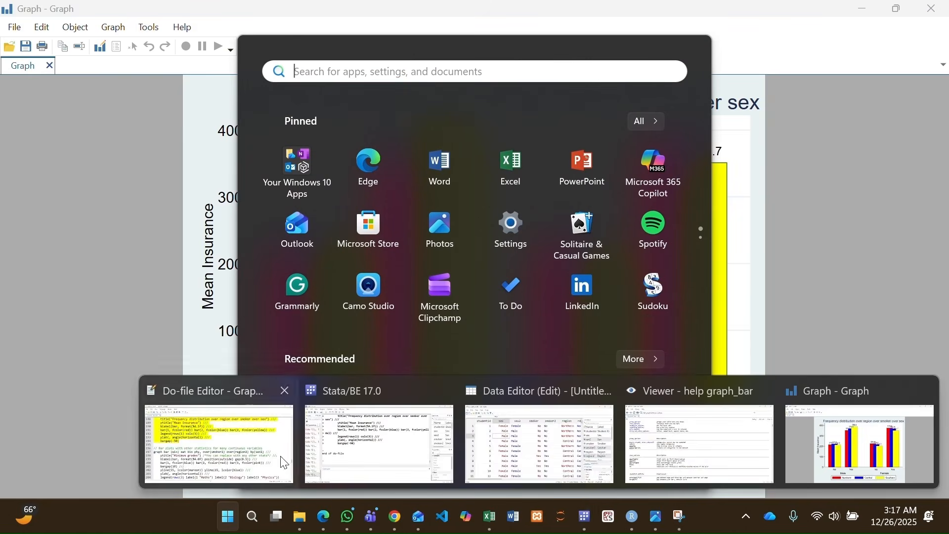
left_click(285, 463)
left_click(186, 231)
key("BackSpace")
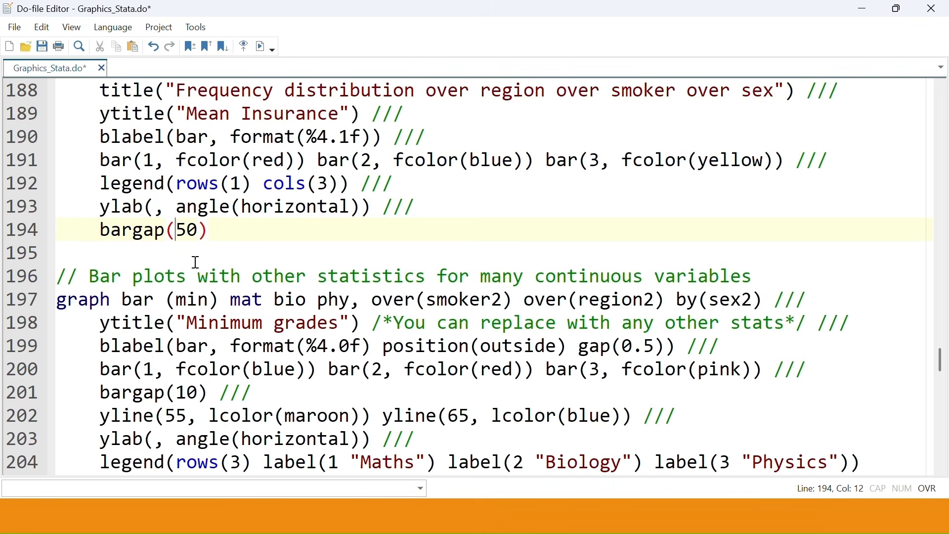
type("2")
left_click_drag(210, 230, 110, 114)
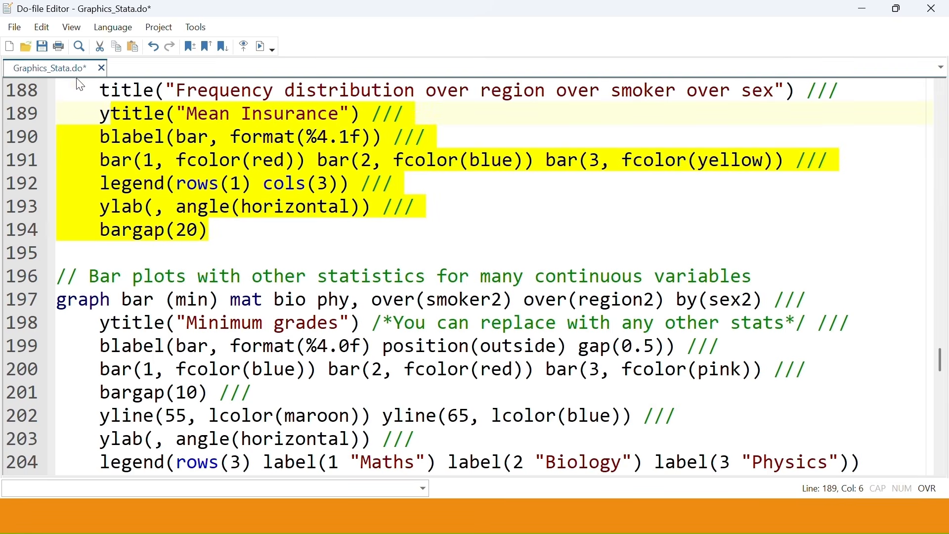
left_click_drag(230, 225, 63, 192)
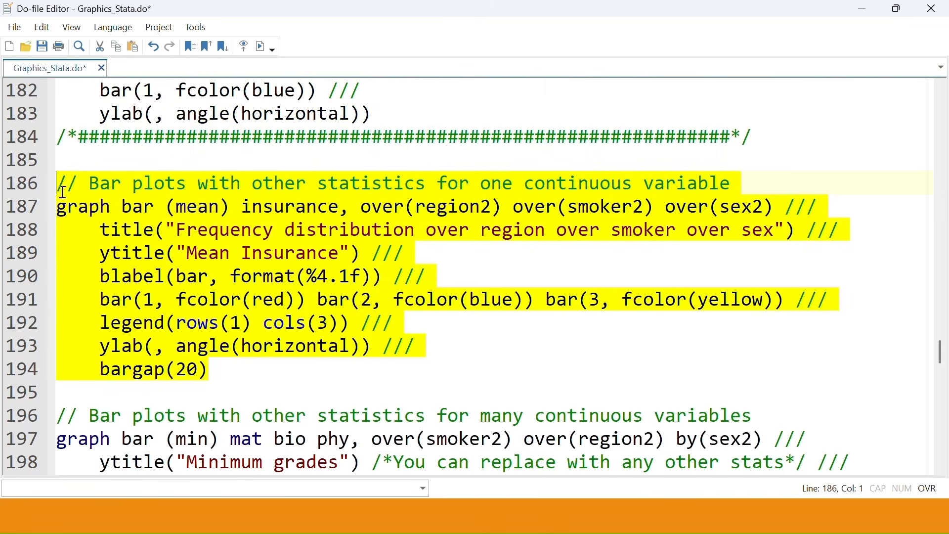
left_click(261, 46)
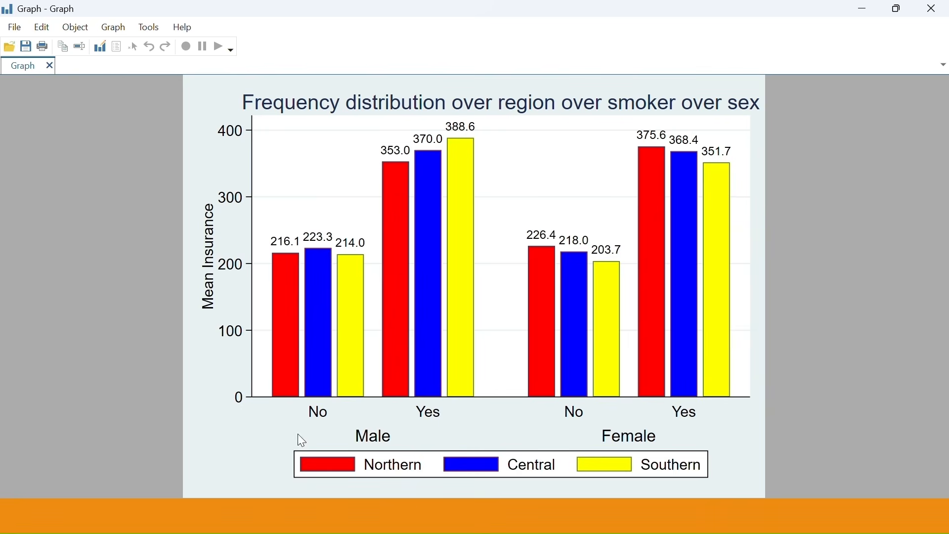
Step: Return to the do-file and review the mean statistic in the insurance bar graph command
key("super")
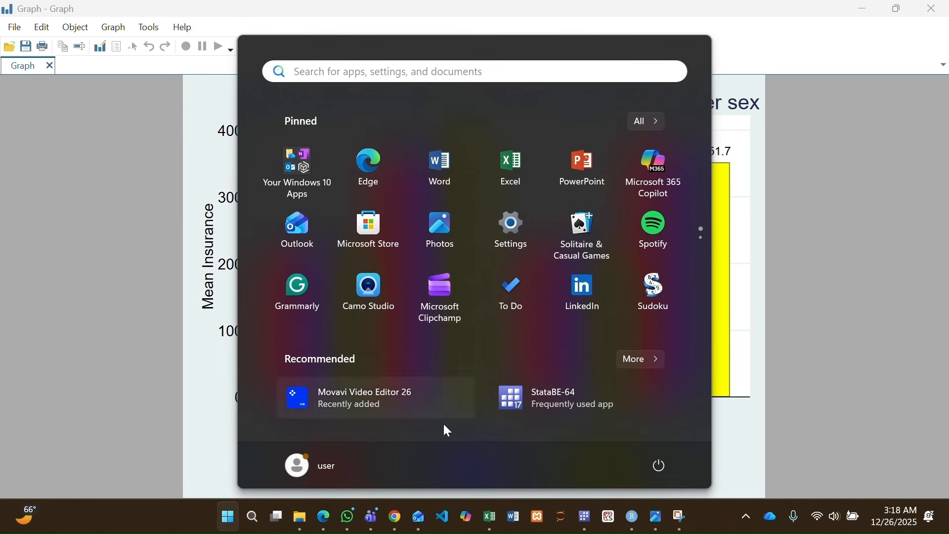
mouse_move(583, 514)
left_click(261, 393)
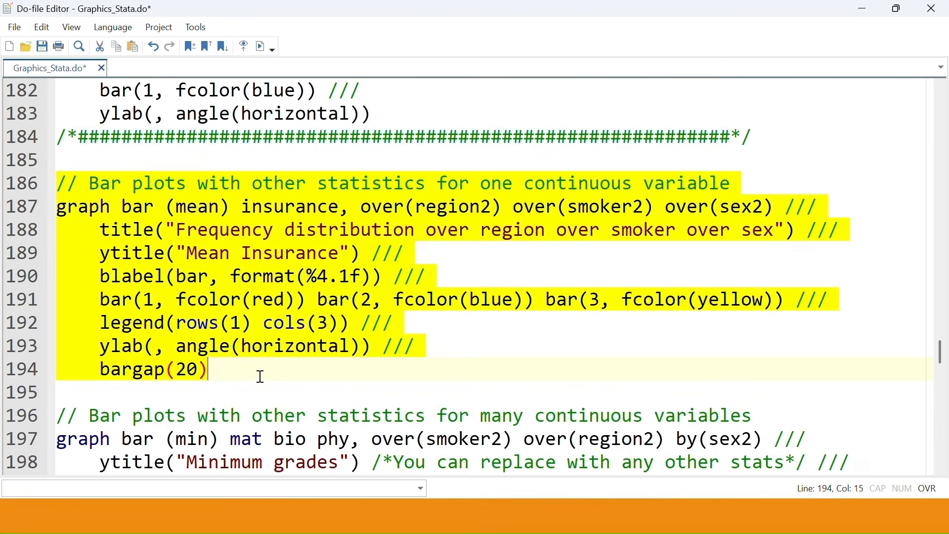
triple_click(219, 208)
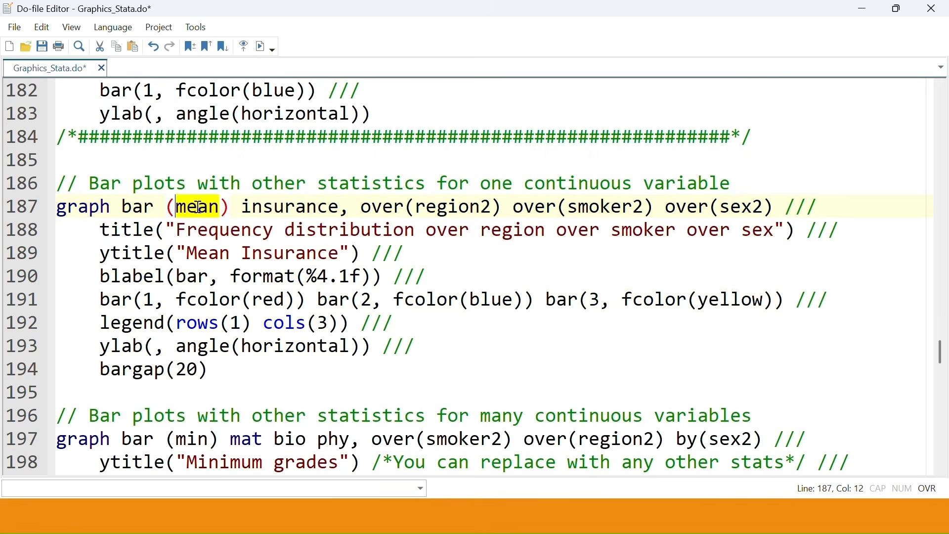
left_click(221, 208)
triple_click(220, 208)
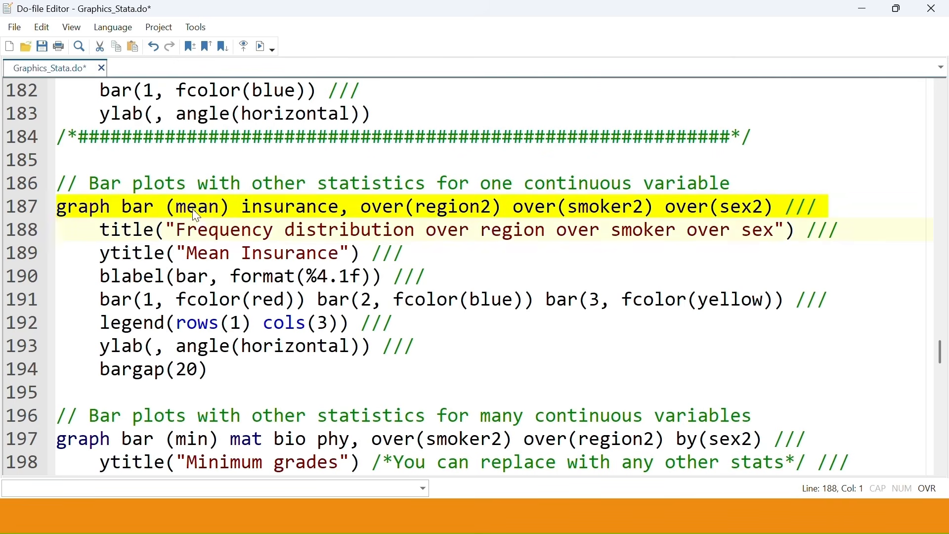
left_click(223, 207)
left_click_drag(219, 210, 188, 216)
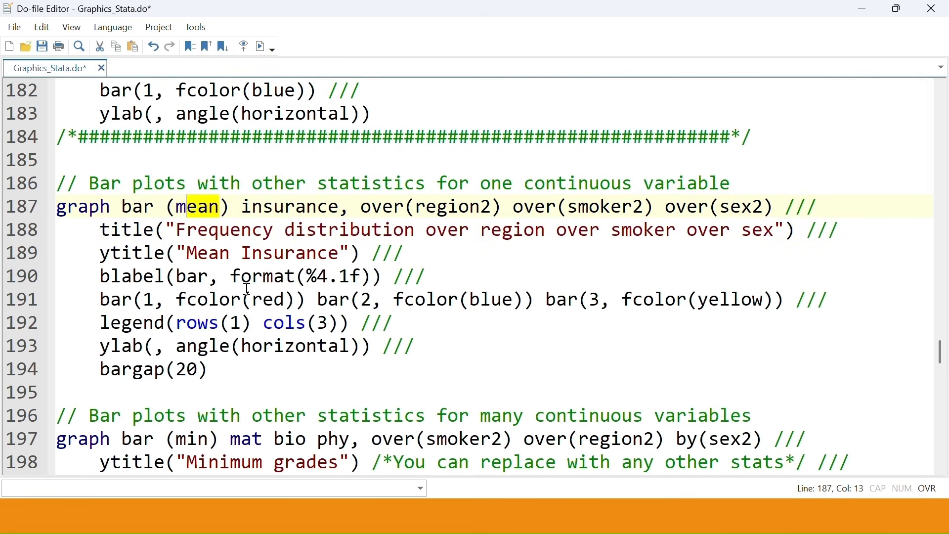
Step: Compare the bar plot sections for one and many continuous variables, and select the minimum grades graph command on lines 197 to 204
scroll(245, 288, "down", 2)
scroll(170, 278, "down", 1)
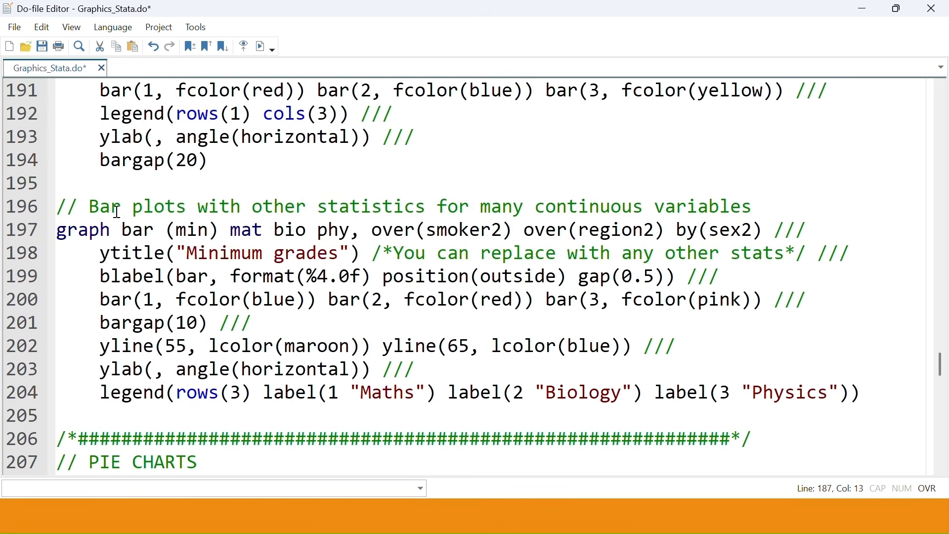
scroll(158, 196, "up", 3)
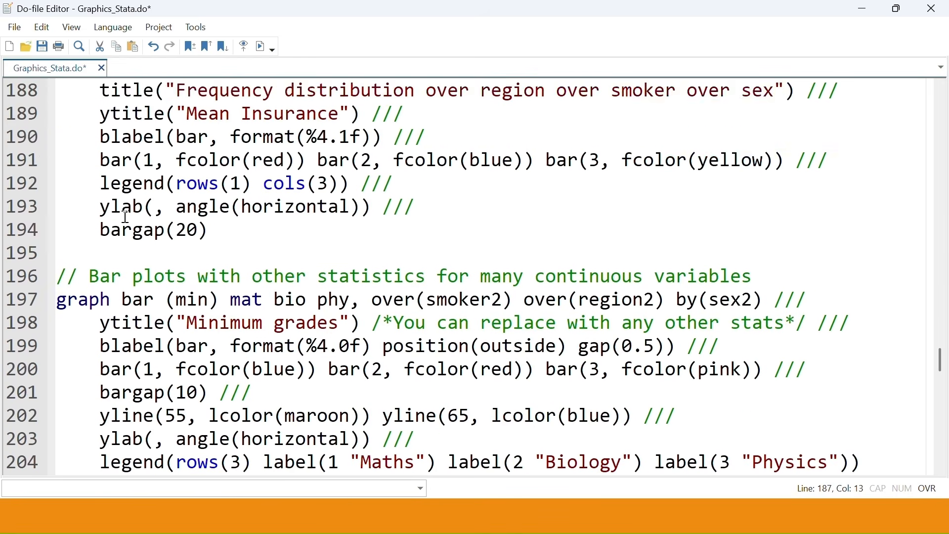
left_click_drag(489, 188, 733, 187)
left_click_drag(341, 206, 240, 207)
scroll(307, 344, "down", 1)
scroll(306, 345, "down", 1)
left_click_drag(265, 278, 770, 276)
scroll(131, 288, "down", 1)
scroll(131, 289, "down", 1)
left_click_drag(56, 160, 863, 323)
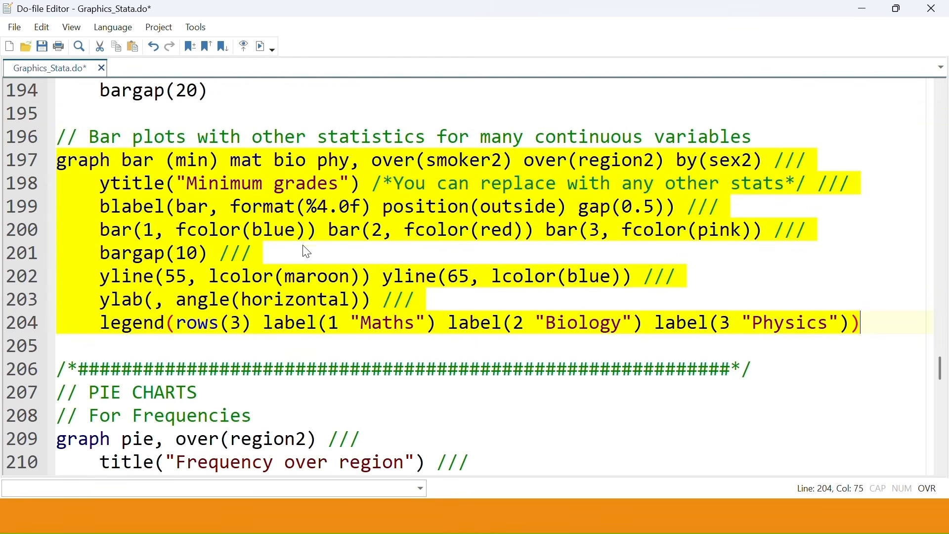
Step: Review the mat, bio and phy variables in the minimum grades command, and change the insurance bar graph's statistic to sd
left_click(282, 194)
left_click_drag(231, 161, 351, 165)
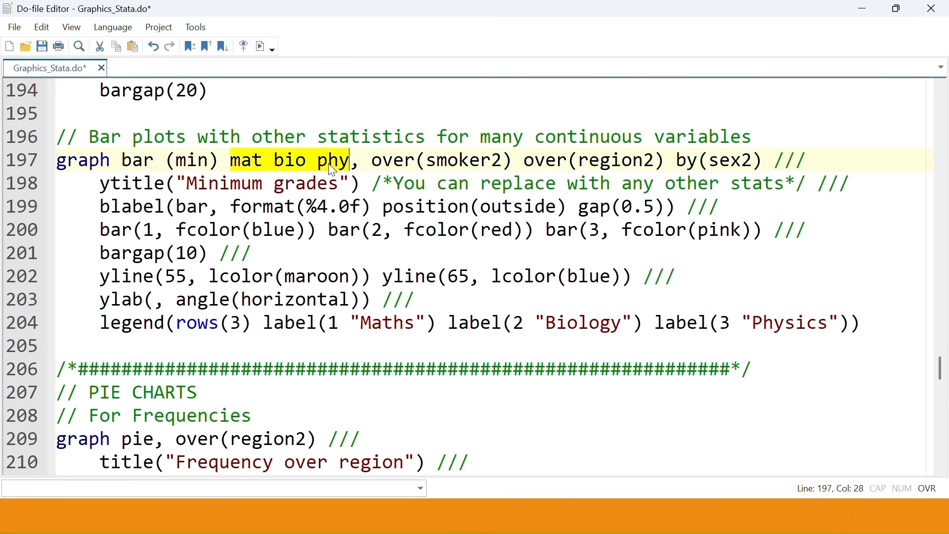
scroll(333, 169, "up", 2)
scroll(332, 170, "up", 2)
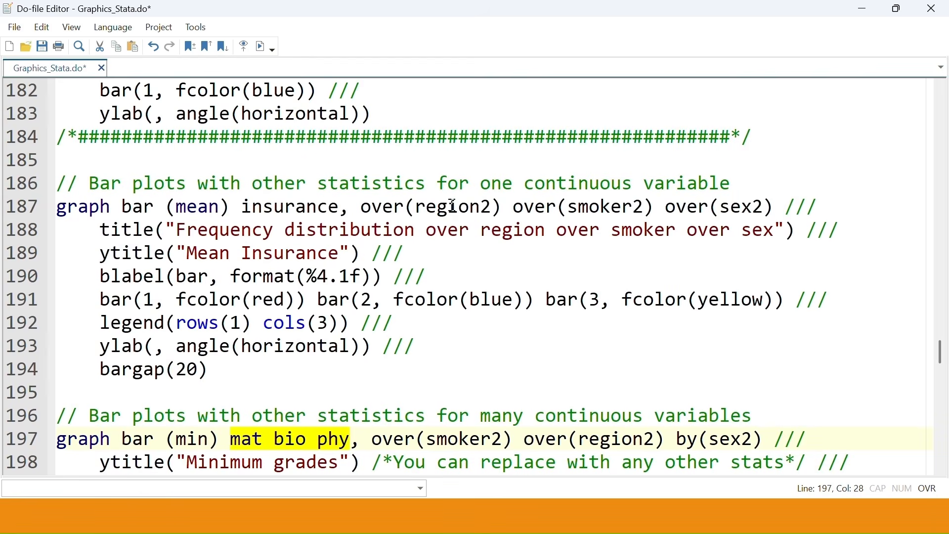
left_click_drag(221, 208, 178, 208)
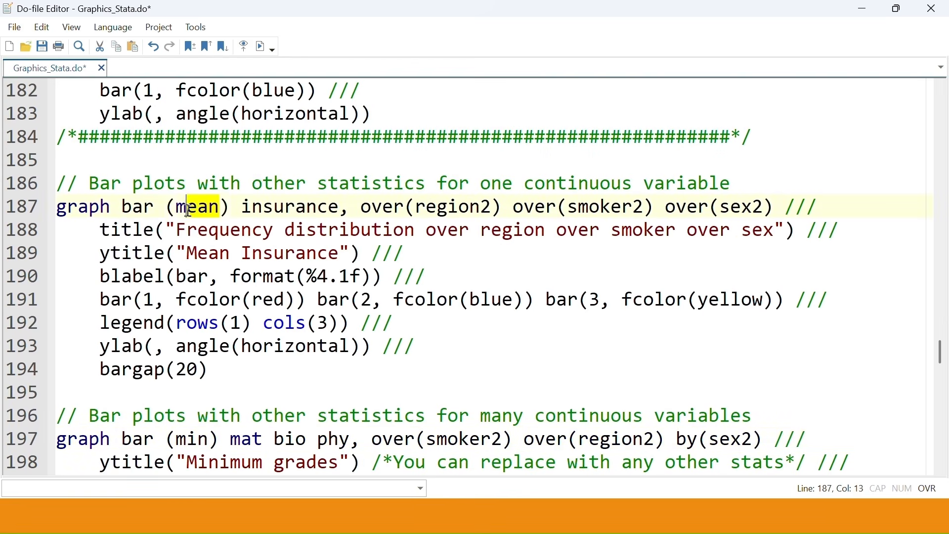
type("sd")
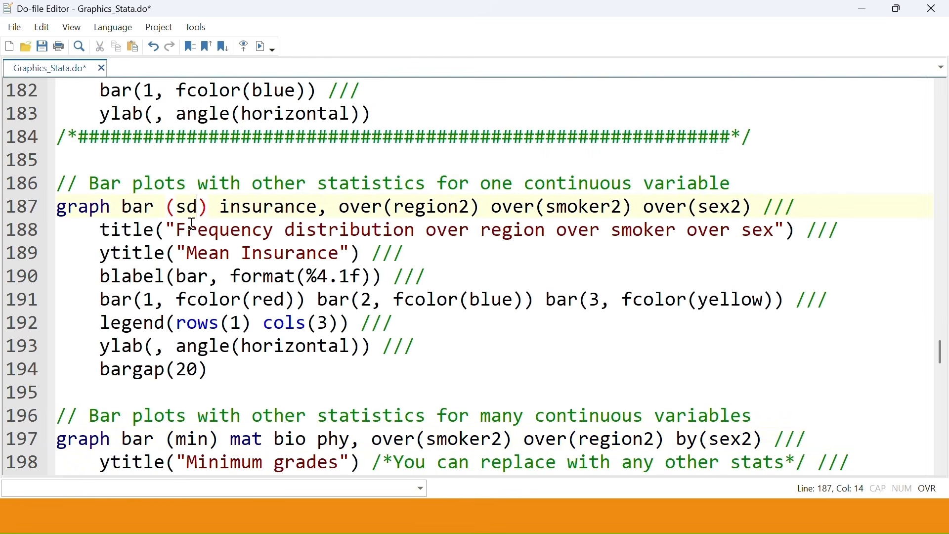
Step: Set the insurance graph's y-axis title to "SD Insurance" and run lines 186 to 194
left_click(231, 253)
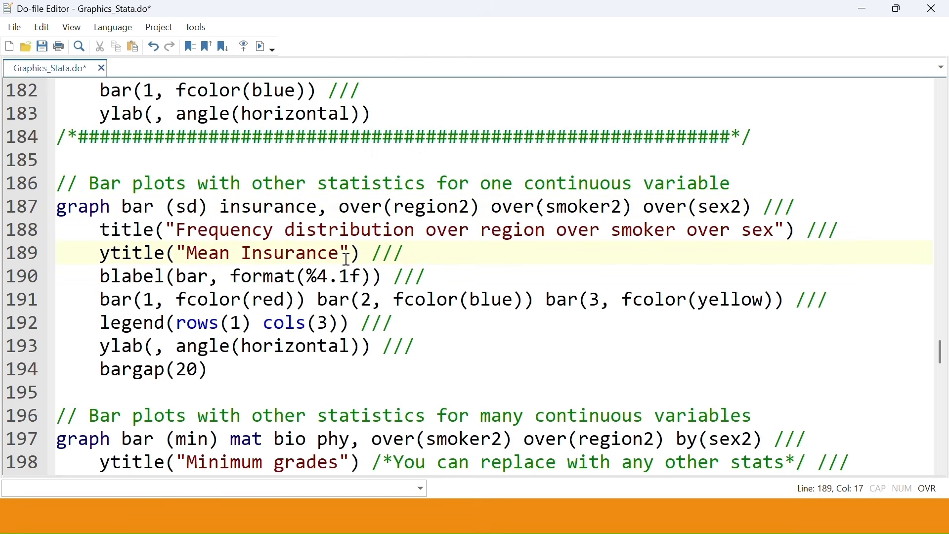
double_click(195, 255)
type("SD")
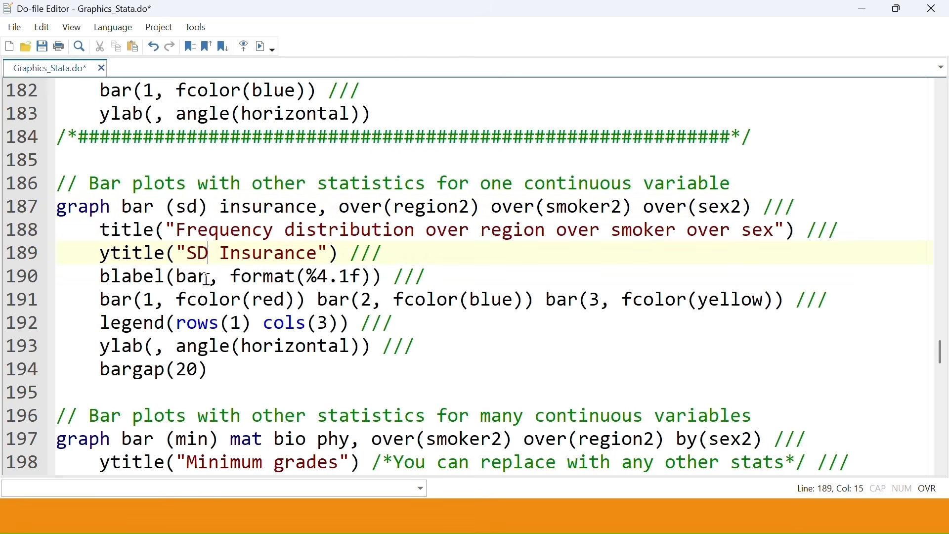
left_click_drag(210, 370, 55, 184)
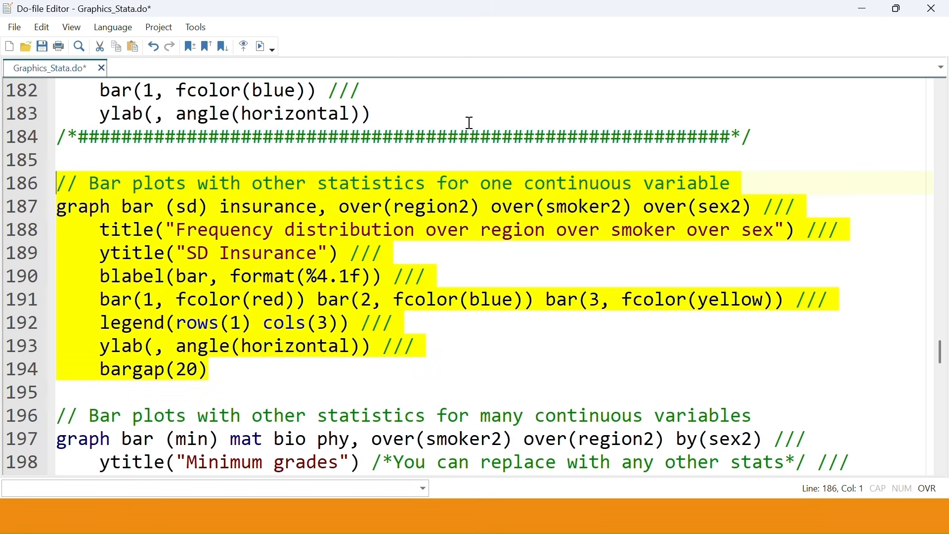
left_click(263, 46)
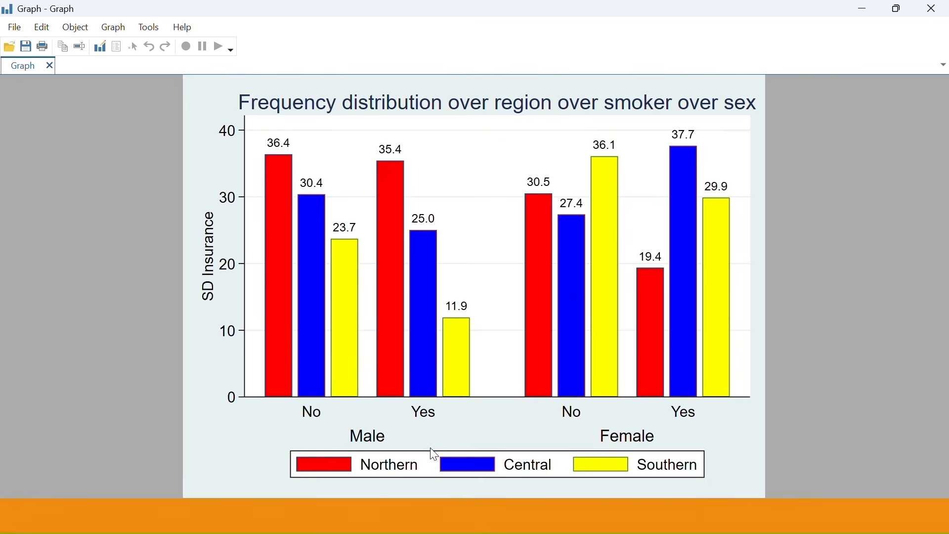
Step: Return to the do-file and change the insurance bar graph's statistic to median
key("super")
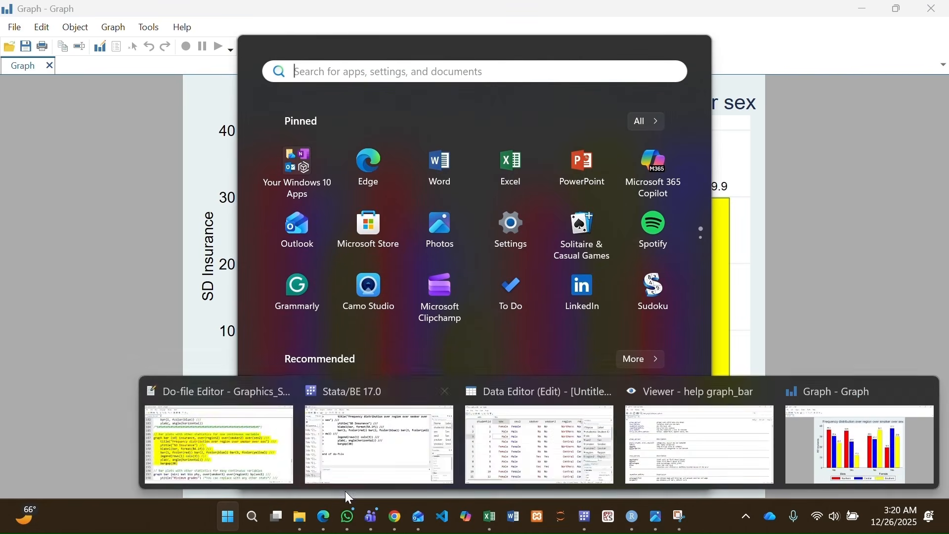
left_click(250, 420)
double_click(188, 207)
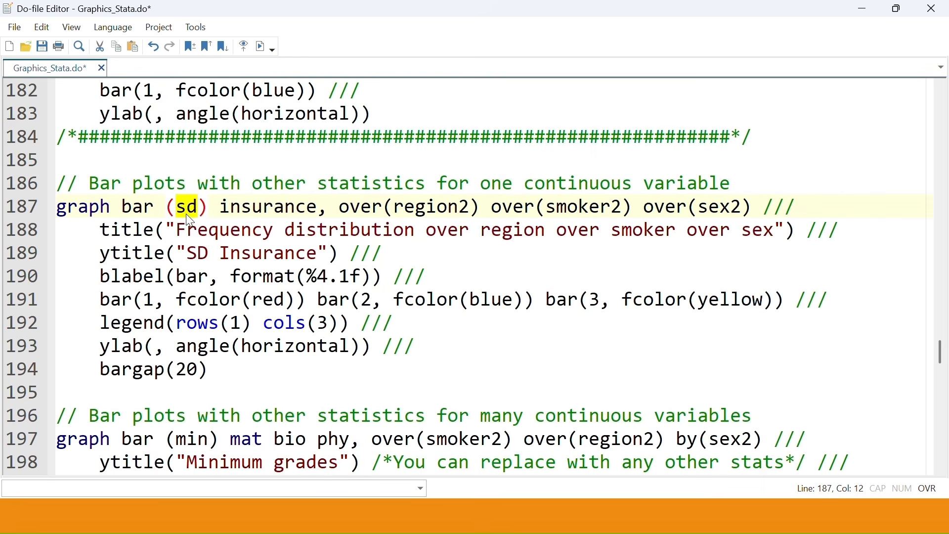
type("med")
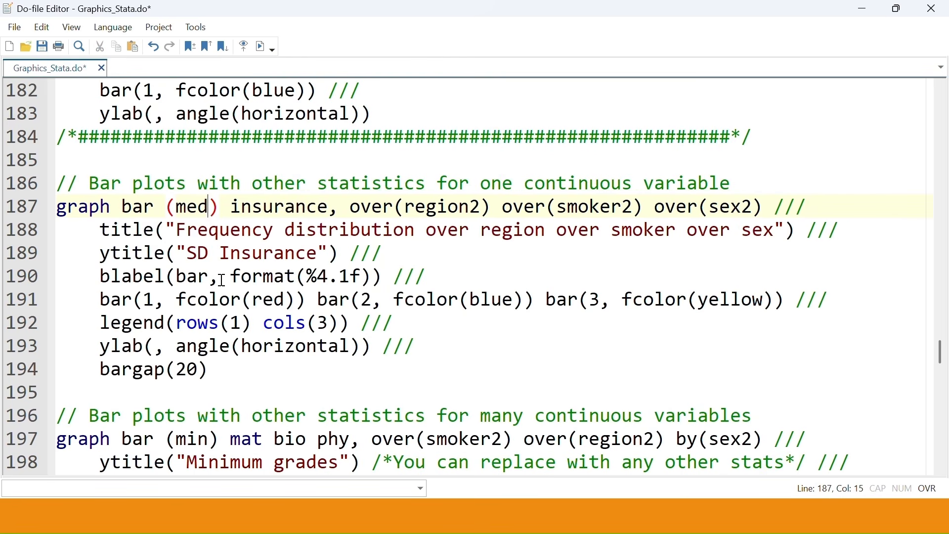
type("ian")
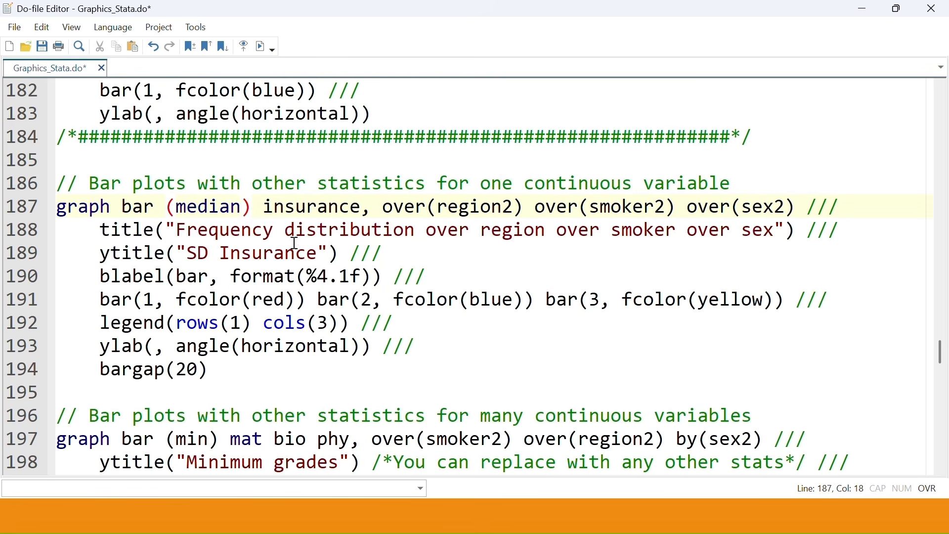
Step: Set the insurance graph's y-axis title to "Median Insurance" and run lines 186 to 194
double_click(206, 253)
type("Med")
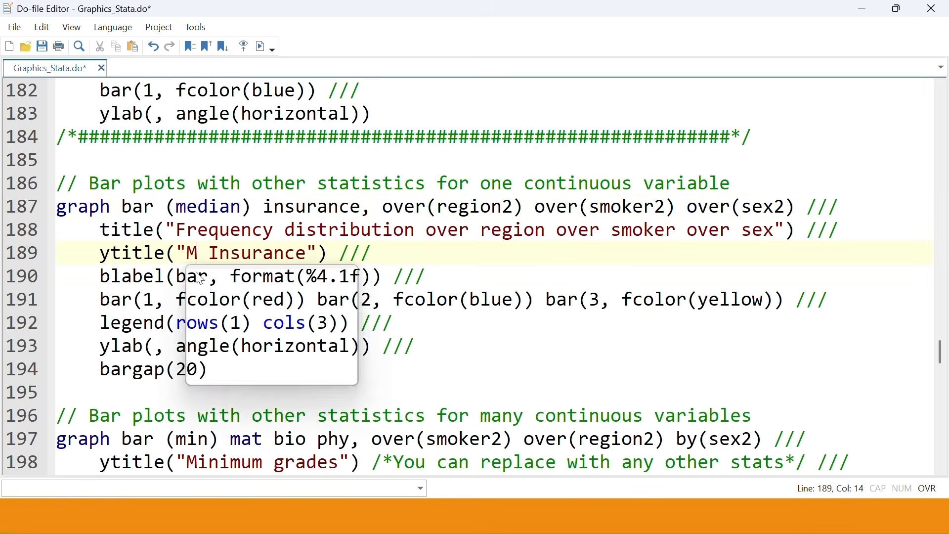
type("ian")
left_click_drag(384, 381, 56, 184)
left_click(263, 46)
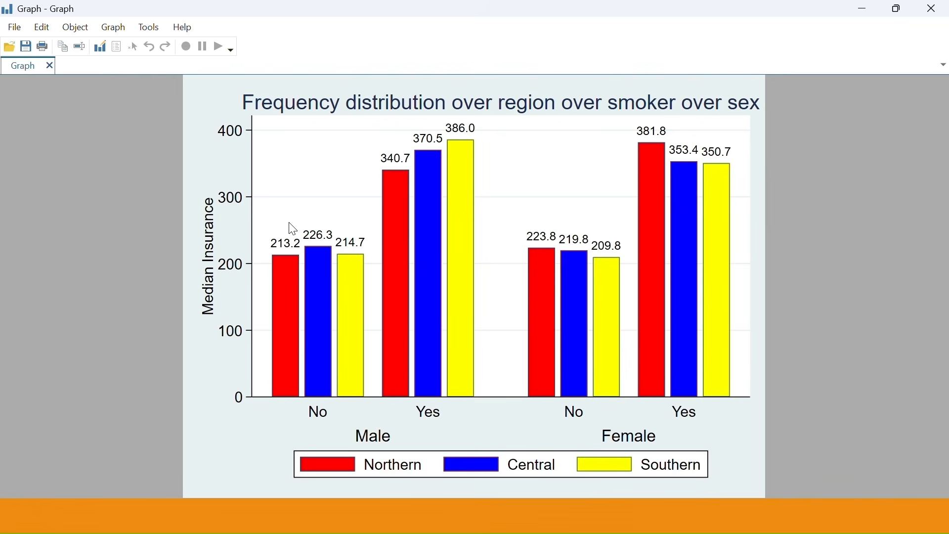
Step: Return to the do-file and change the statistic in the insurance bar graph command on line 187 to mean
key("super")
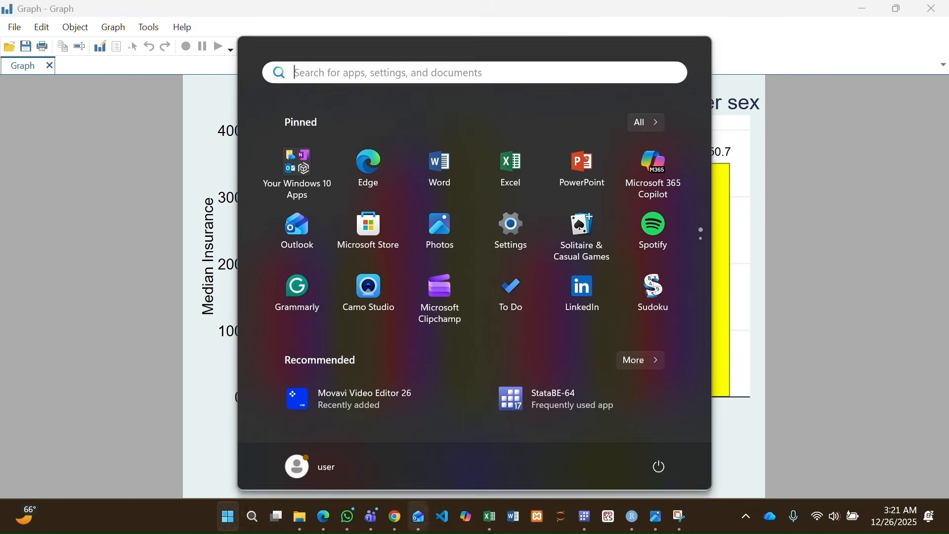
mouse_move(604, 505)
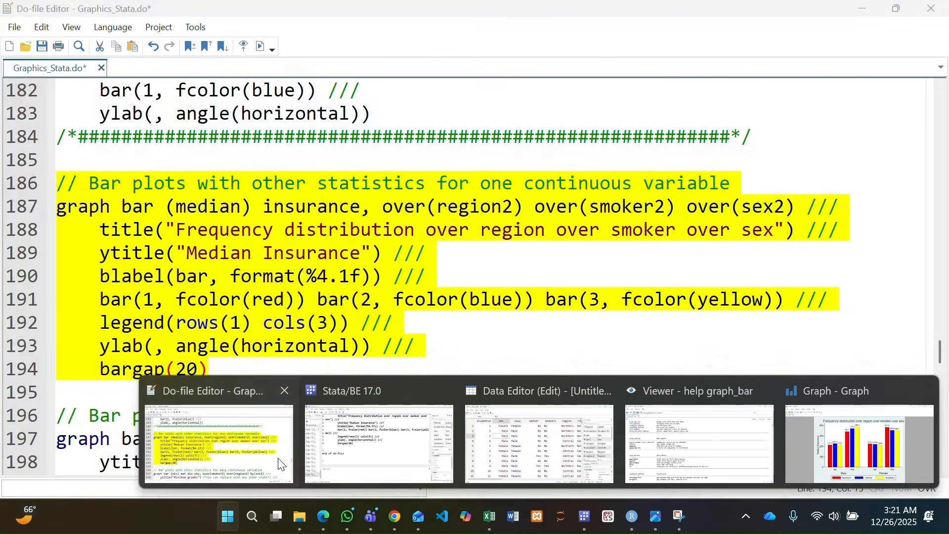
left_click(219, 440)
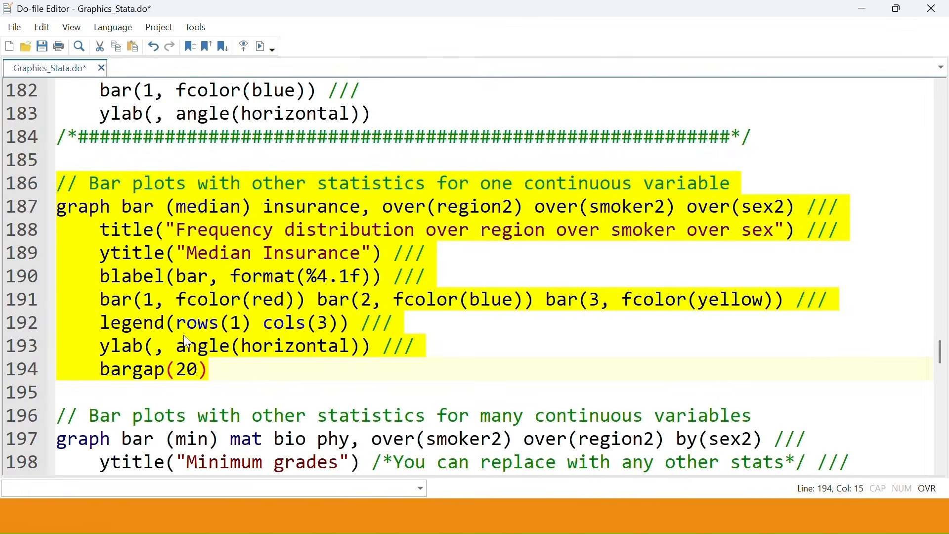
left_click(226, 207)
double_click(227, 208)
triple_click(202, 212)
left_click(201, 212)
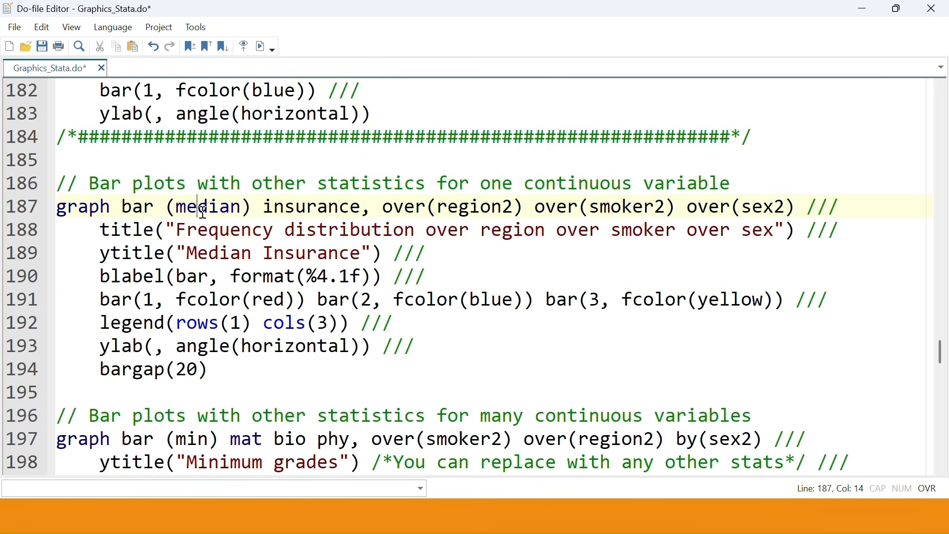
type("an")
key("Delete")
key("Delete")
key("Delete")
key("Delete")
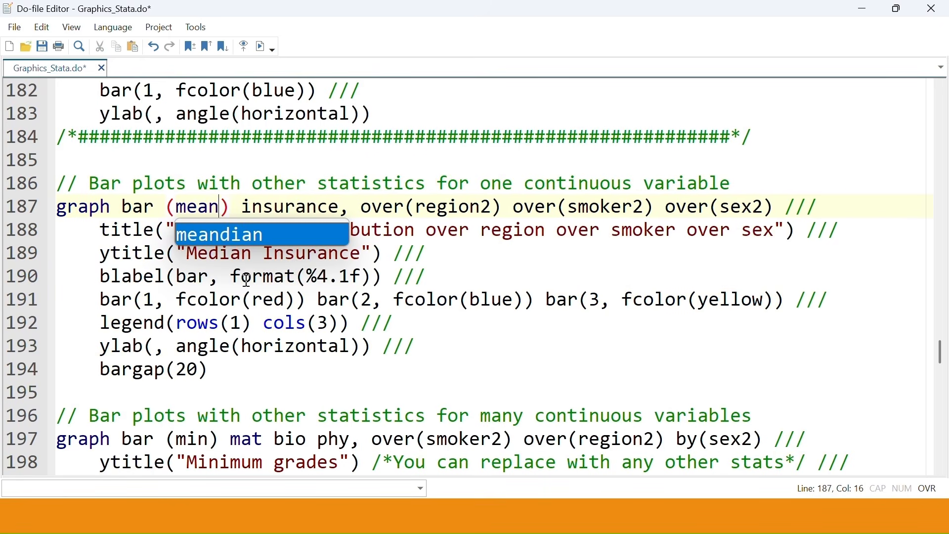
Step: Run lines 186 to 194 to redraw the insurance bar graph with the mean statistic
left_click(216, 262)
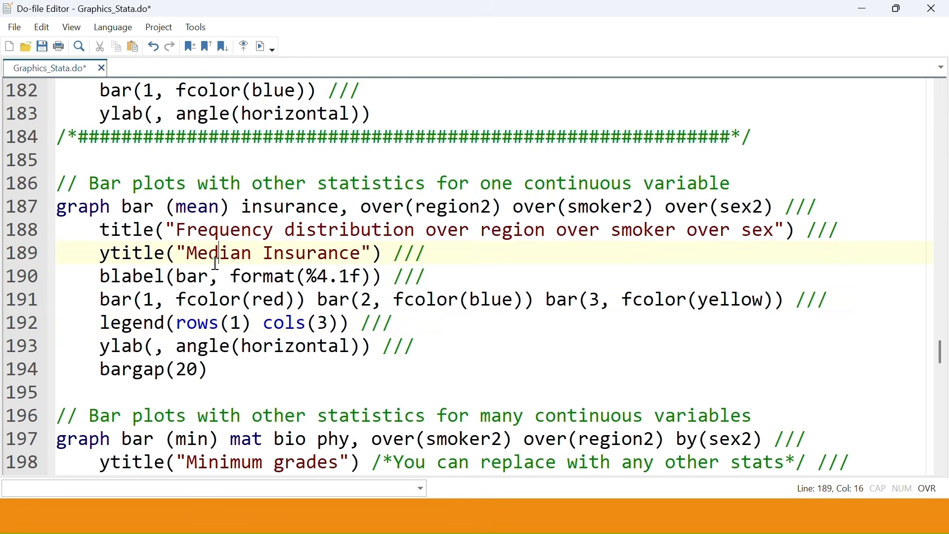
left_click_drag(264, 385, 56, 184)
left_click(260, 46)
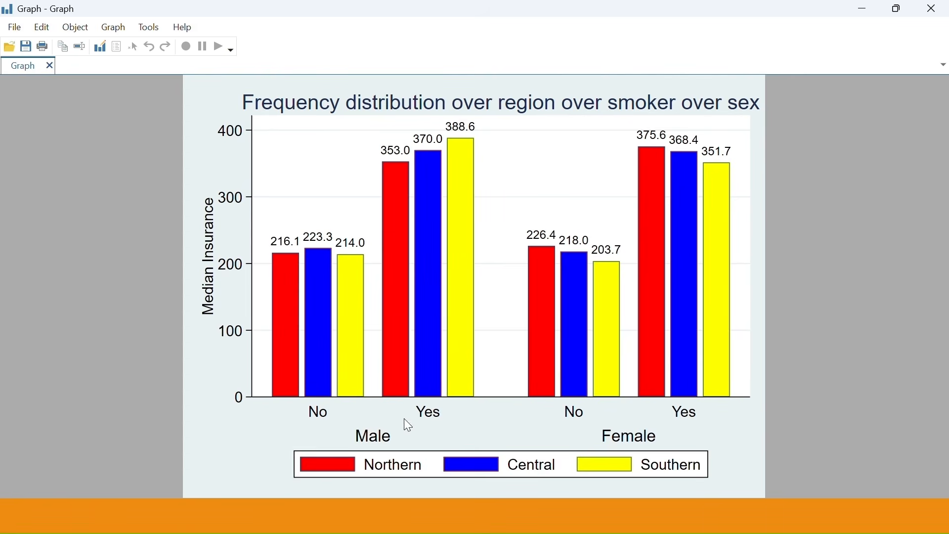
Step: Return to the do-file and undo the statistic and y-axis title edits in the insurance graph command, keeping bargap at 20
key("super")
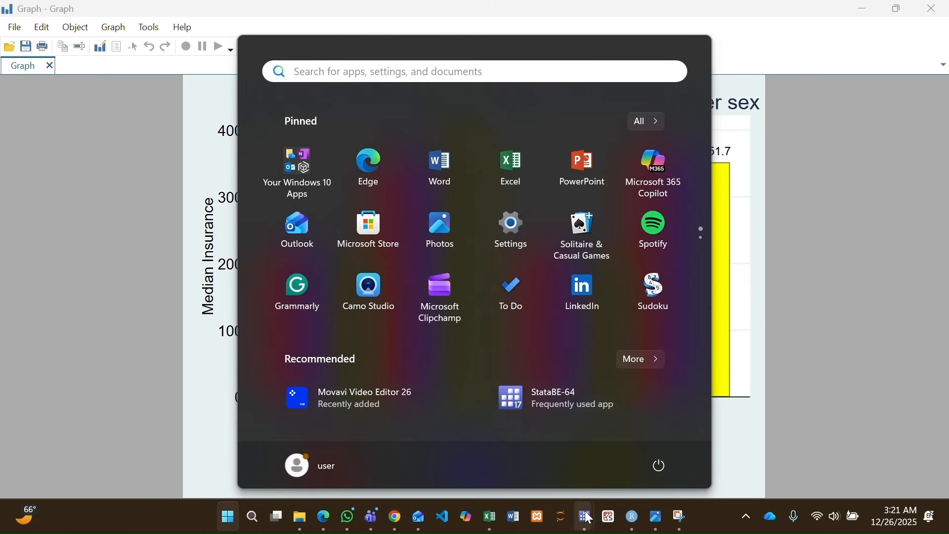
mouse_move(586, 518)
left_click(277, 441)
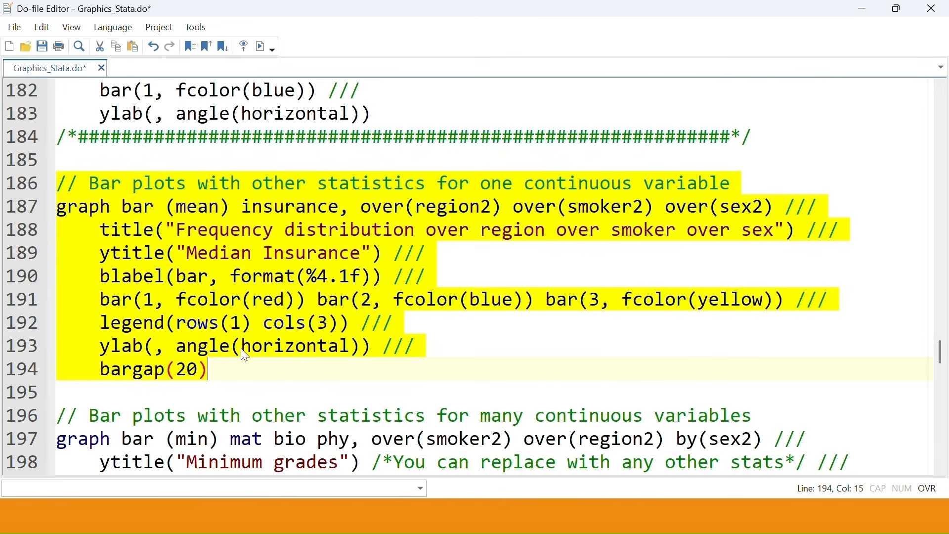
scroll(240, 355, "down", 1)
left_click(219, 138)
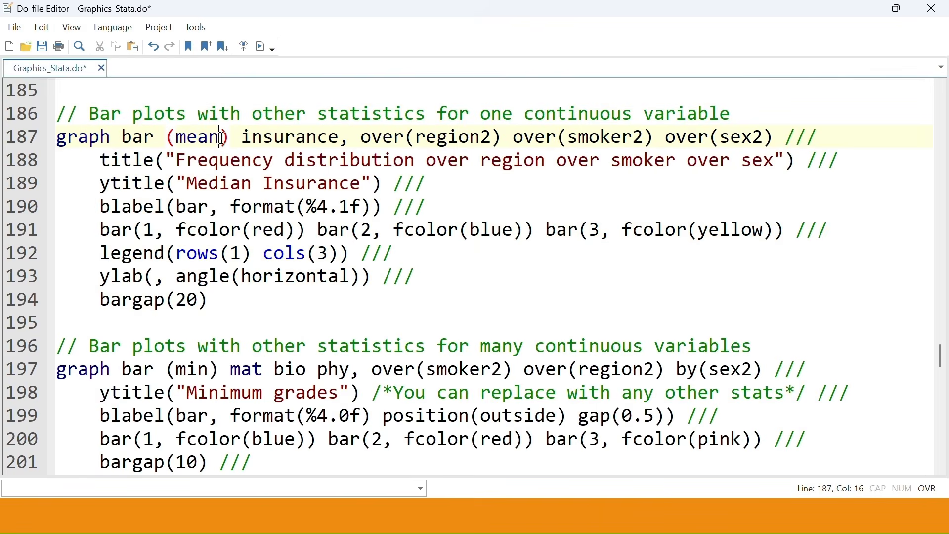
left_click_drag(221, 137, 177, 138)
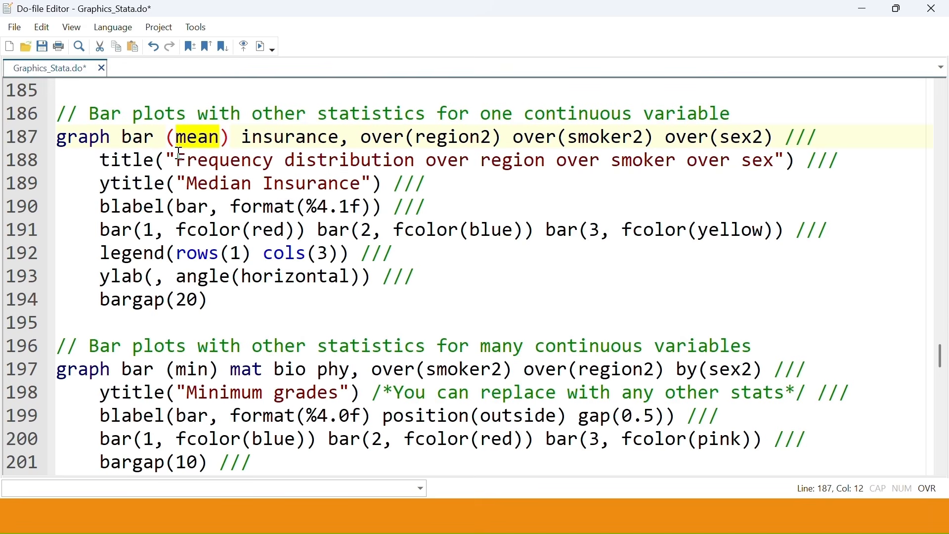
key("ctrl+z")
key("ctrl+z")
key("ctrl+z")
key("ctrl+z")
key("ctrl+z")
key("ctrl+z")
key("ctrl+z")
key("ctrl+z")
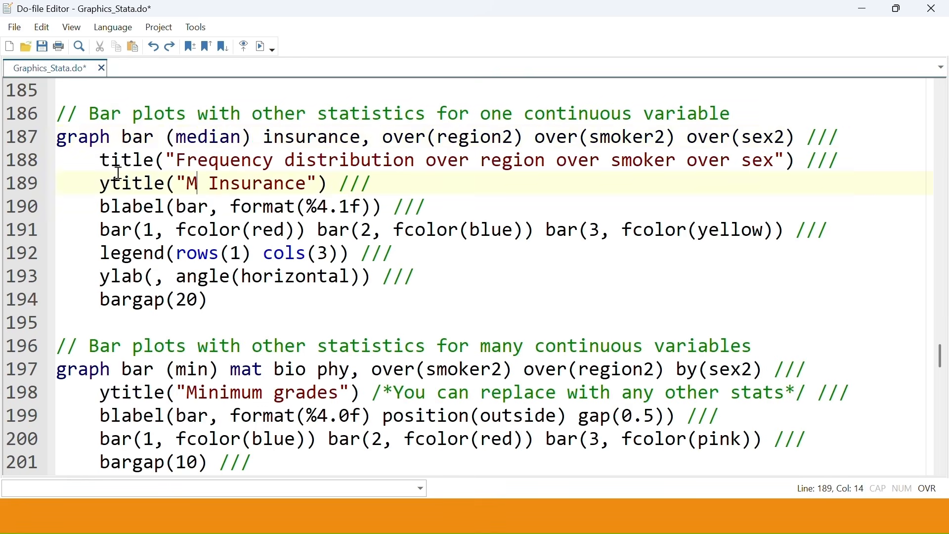
key("ctrl+z")
key("ctrl+z")
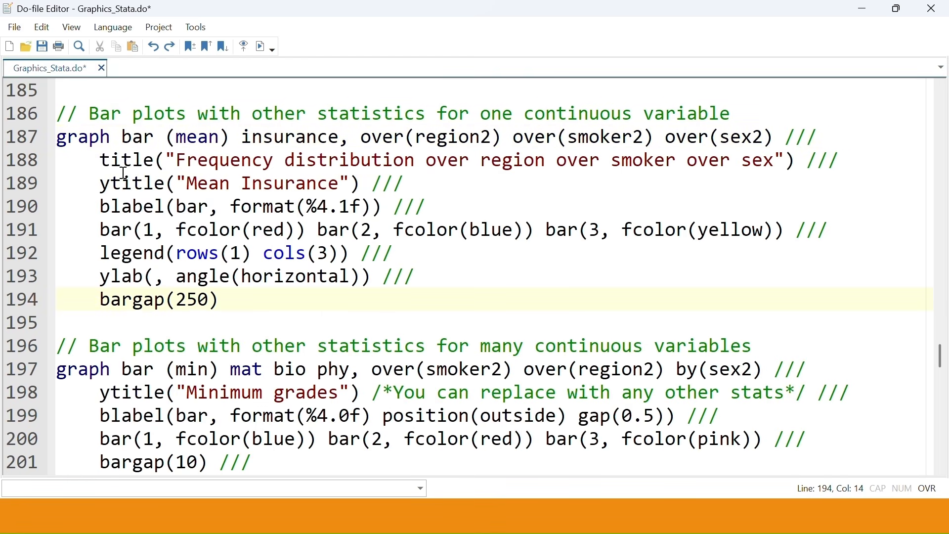
key("ctrl+y")
Step: Replace "Frequency" with "Mean" in the insurance graph's title and run lines 186 to 194
left_click(275, 160)
double_click(264, 159)
type("Mean")
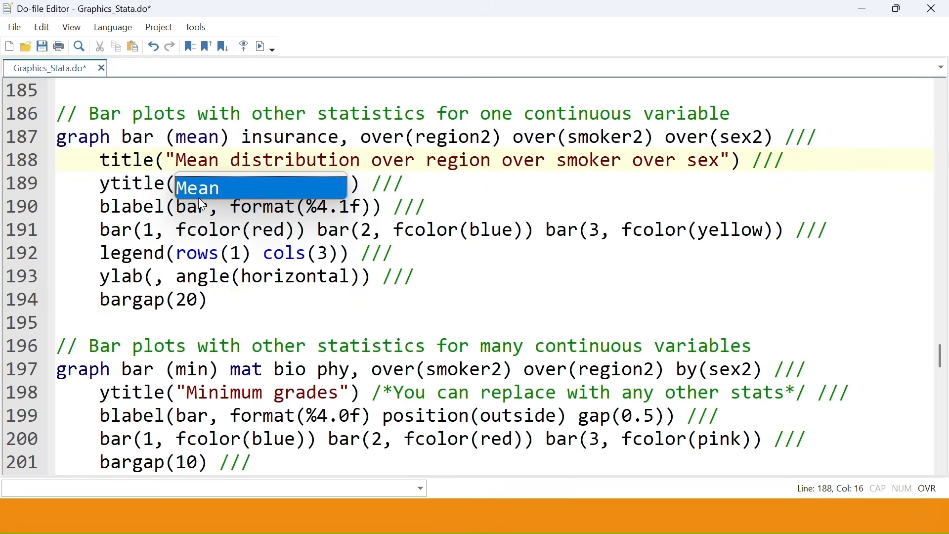
left_click_drag(210, 300, 64, 121)
left_click(260, 46)
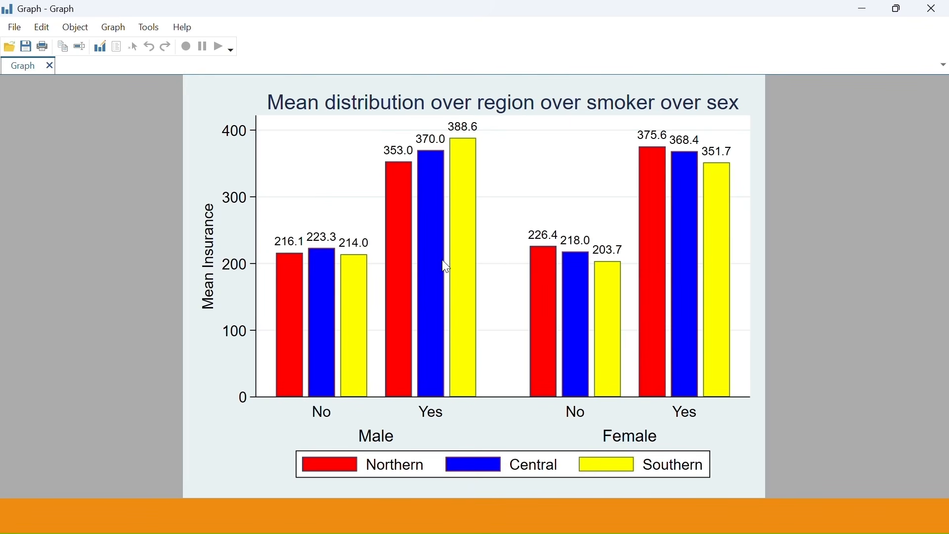
Step: Return to the do-file and examine the statistic, variables and options of the minimum grades command, comparing it with the insurance command
key("super")
mouse_move(583, 516)
left_click(242, 462)
scroll(242, 465, "down", 2)
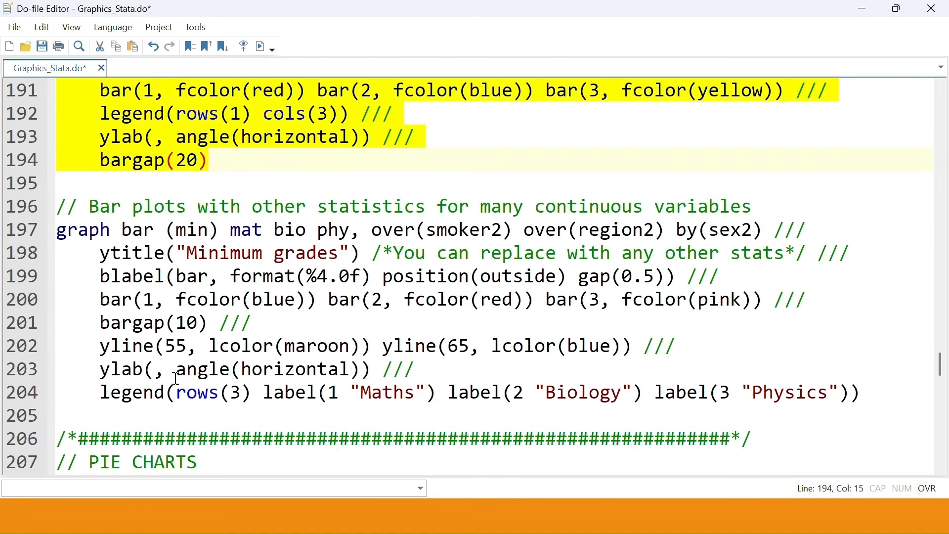
double_click(184, 228)
left_click_drag(230, 230, 348, 230)
left_click_drag(68, 207, 880, 398)
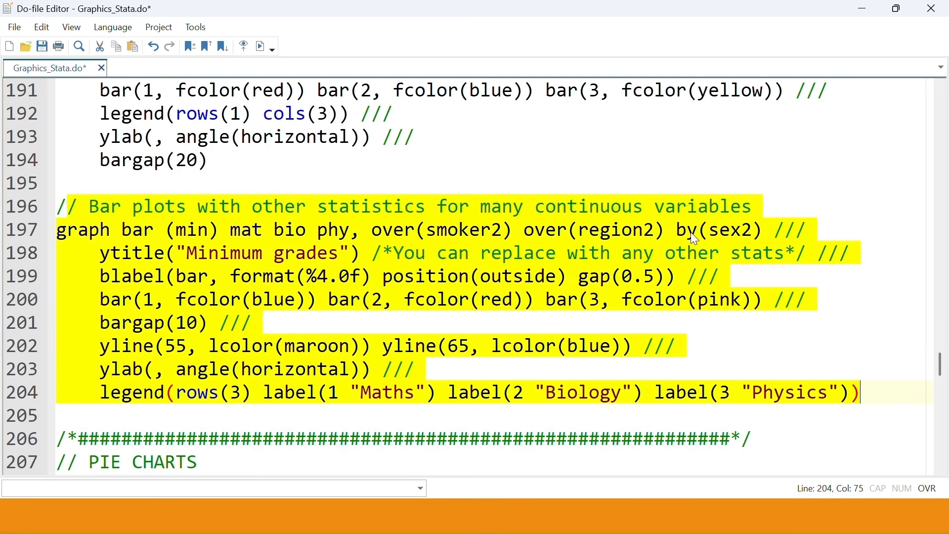
scroll(643, 227, "up", 3)
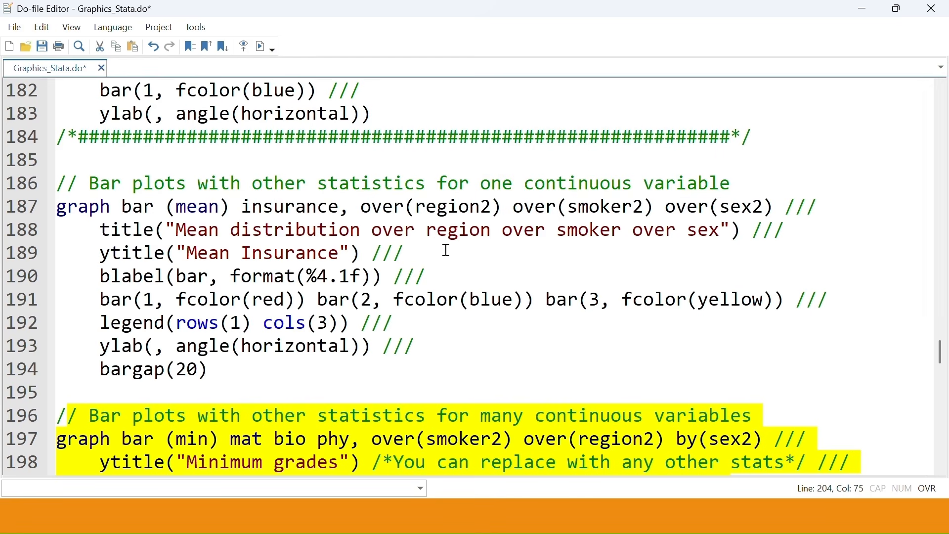
scroll(437, 252, "down", 3)
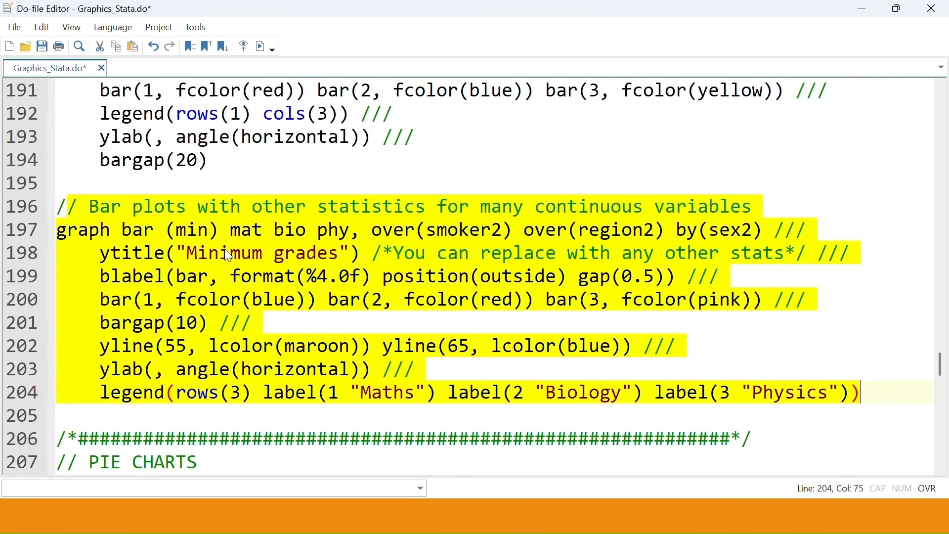
left_click_drag(61, 206, 871, 402)
Step: Comment out the legend option on line 204 of the minimum grades command and run lines 196 to 204
left_click(104, 394)
type("//")
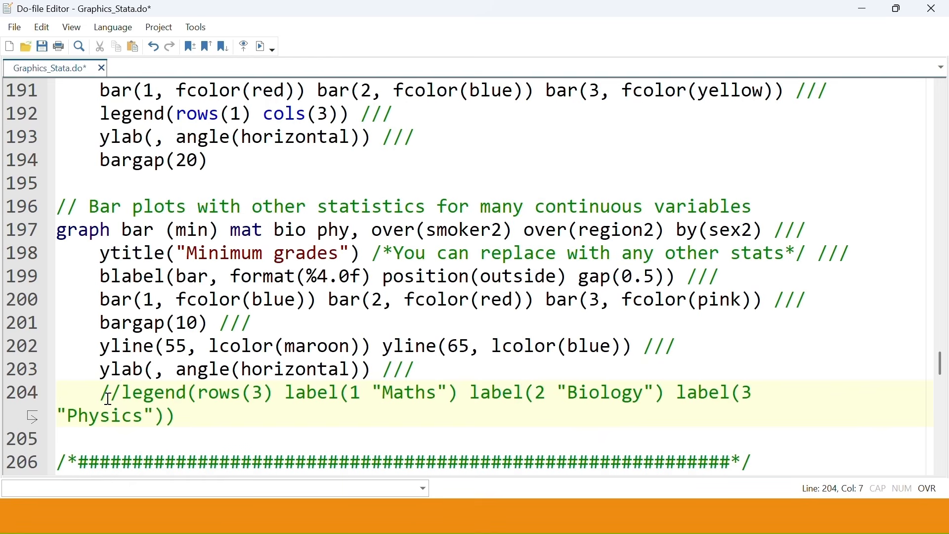
left_click_drag(197, 436, 23, 215)
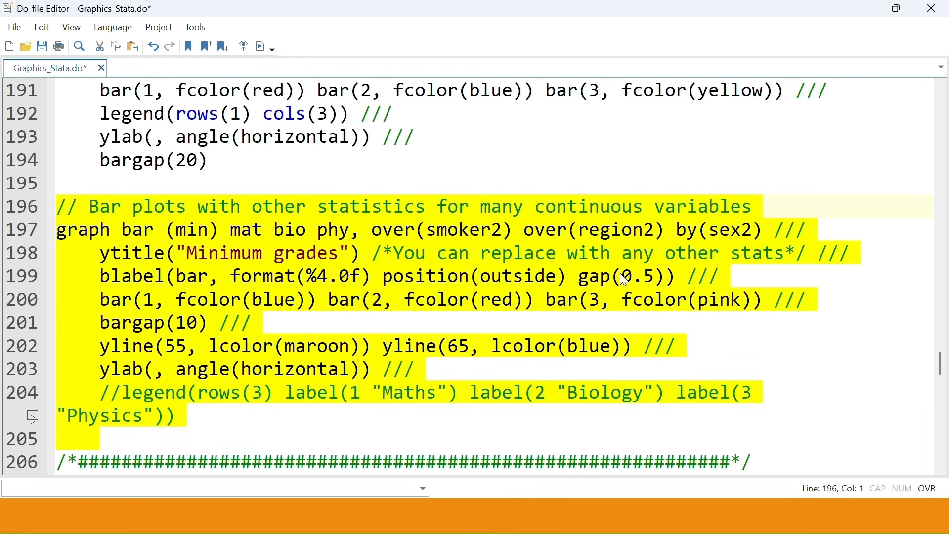
left_click(260, 46)
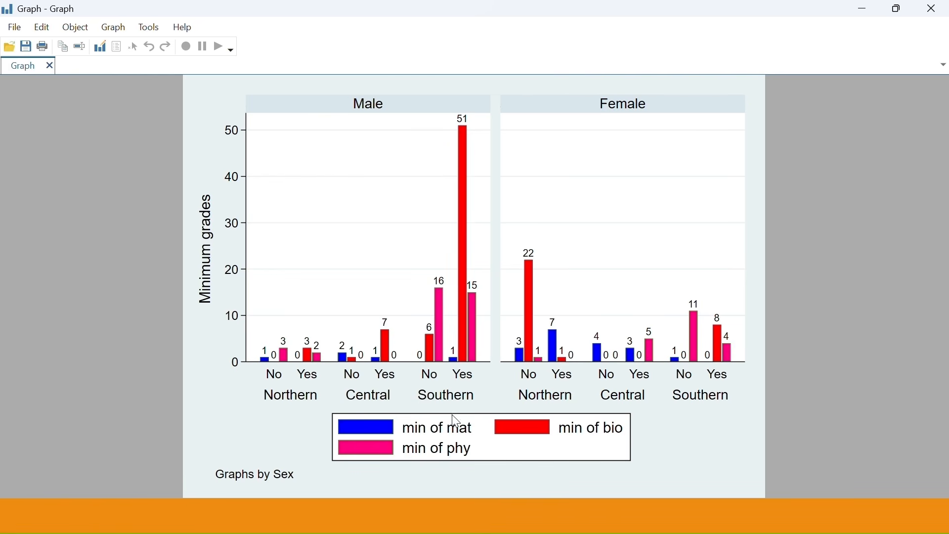
Step: Return to the do-file and change the statistic in the grades bar graph command on line 197 to max
key("super")
mouse_move(585, 517)
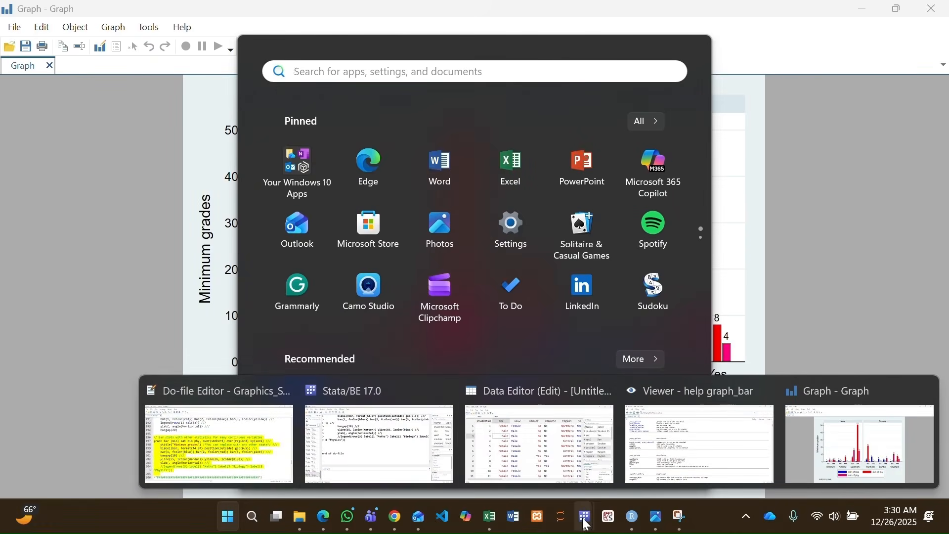
left_click(237, 406)
left_click(222, 252)
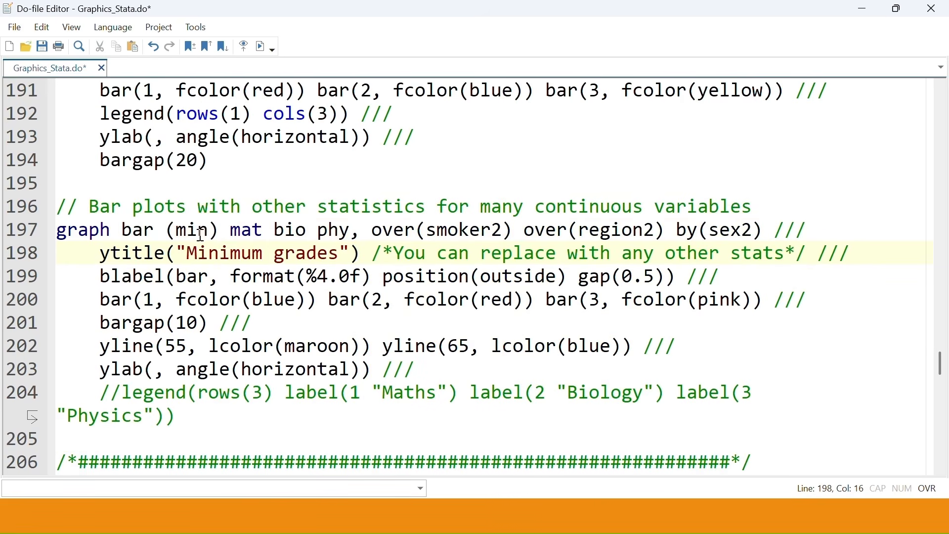
left_click_drag(198, 230, 189, 229)
type("ax")
key("Delete")
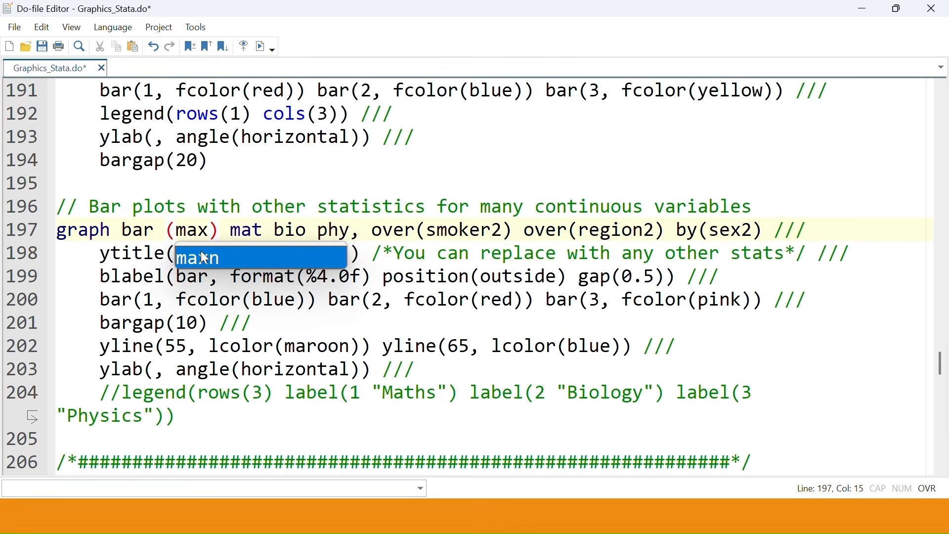
Step: Change the grades graph's y-axis title to "Highest grades" and run lines 196 to 204
left_click(392, 278)
left_click_drag(263, 253, 189, 253)
type("Highest grades\"")
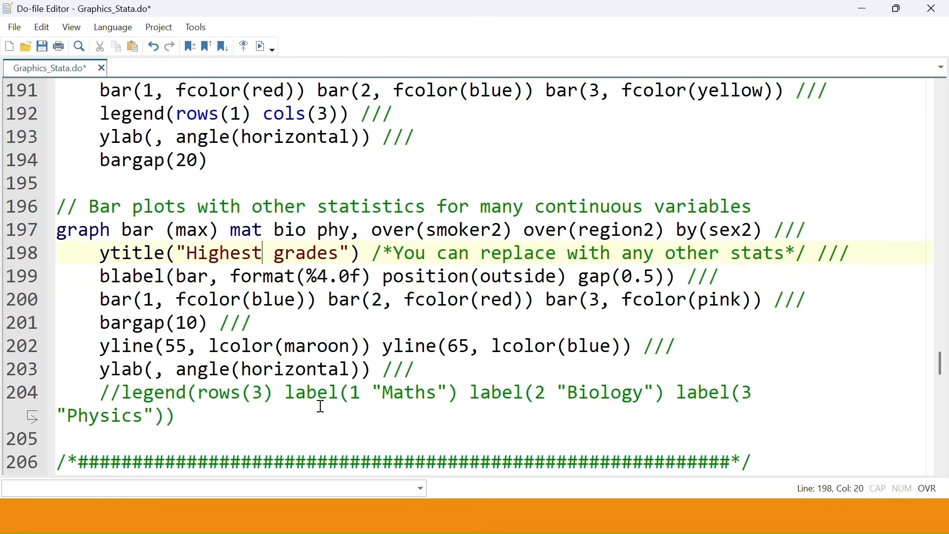
left_click_drag(318, 407, 57, 207)
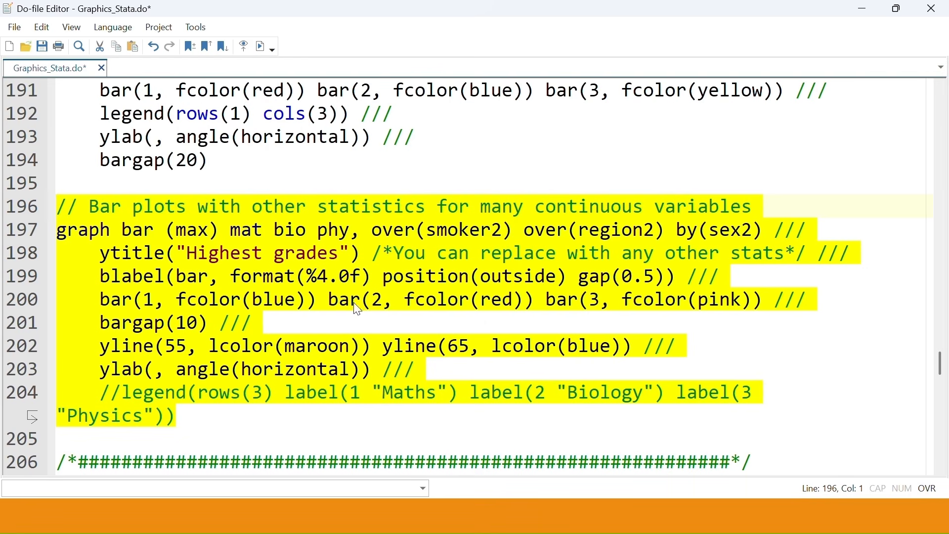
left_click(266, 46)
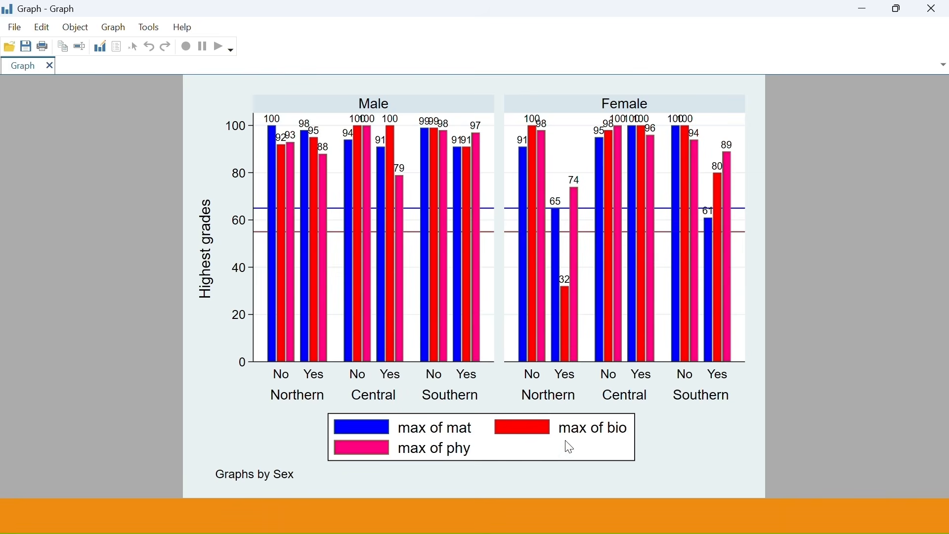
Step: Return to the do-file, set the bar label position to inside on line 199, and run lines 196 to 204
left_click(489, 510)
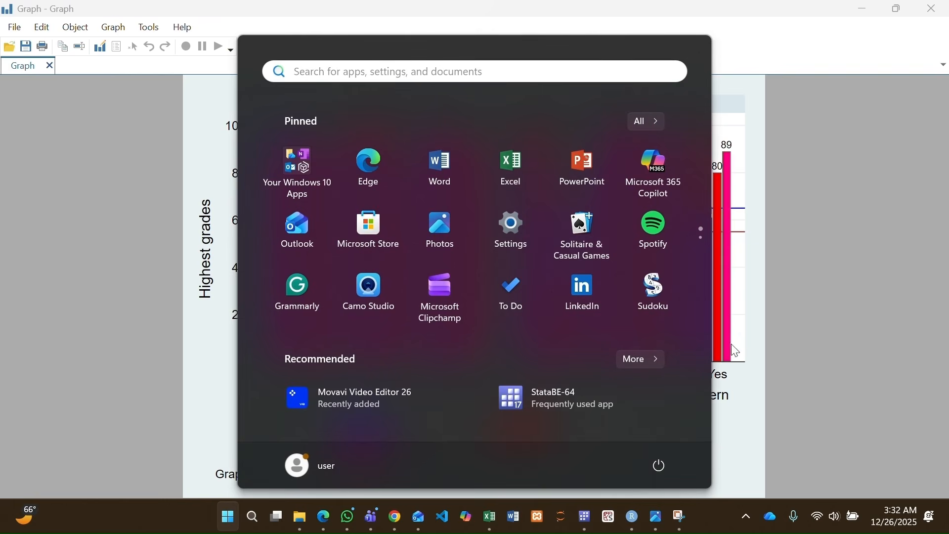
left_click(745, 334)
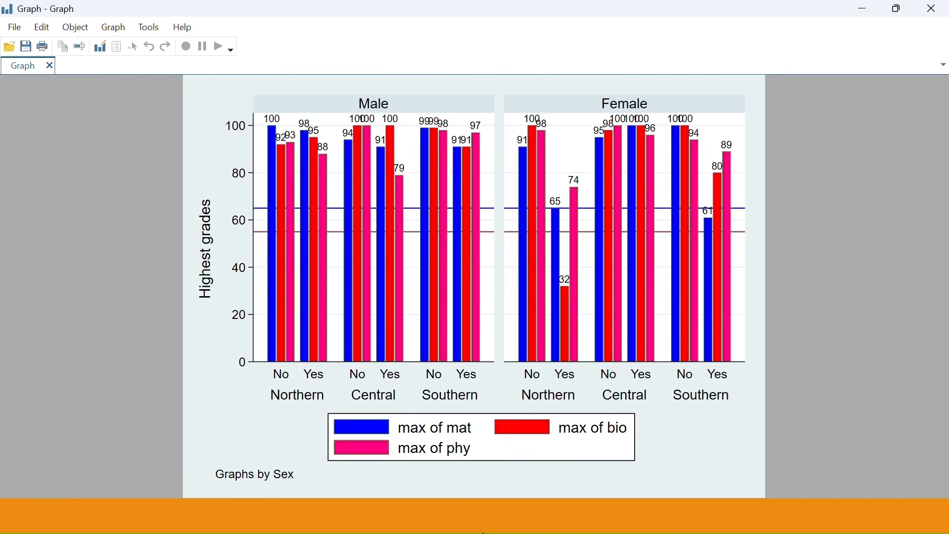
key("super")
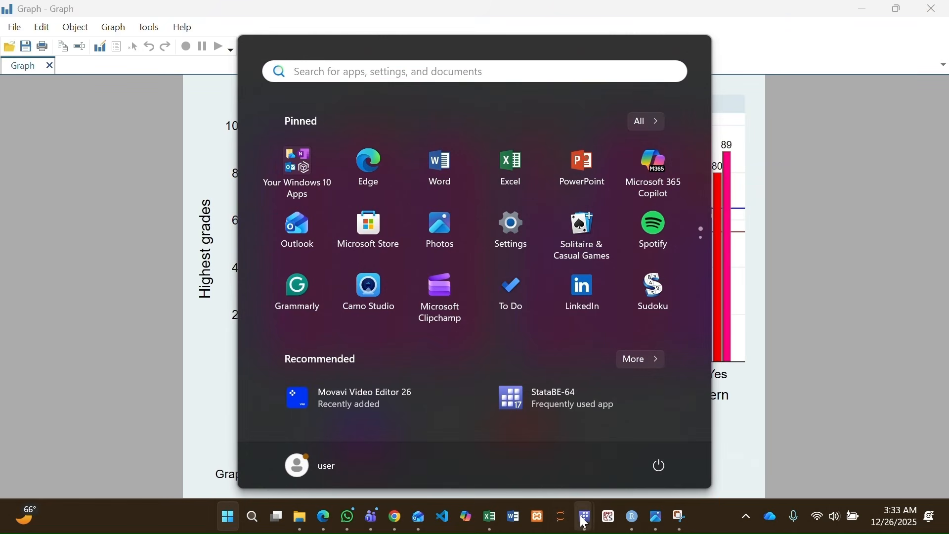
mouse_move(585, 515)
left_click(220, 435)
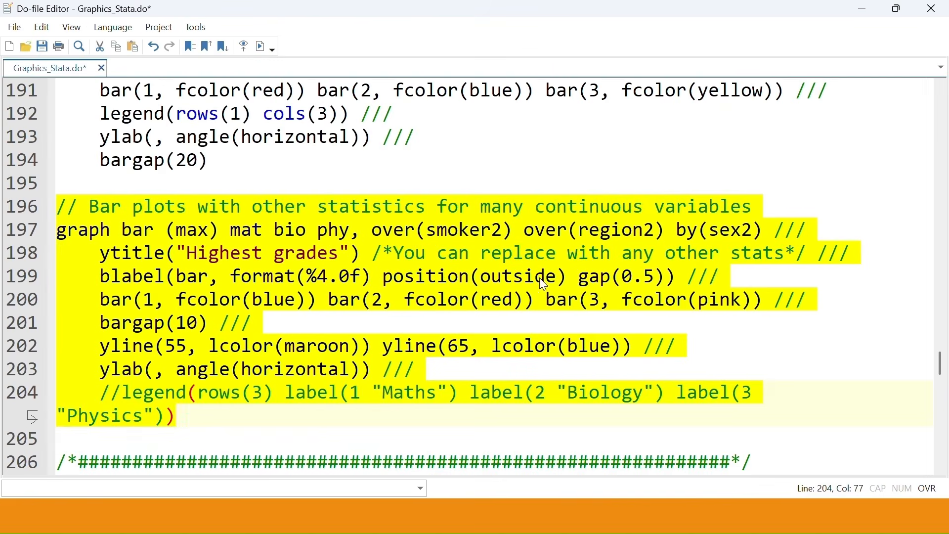
left_click(512, 275)
left_click_drag(511, 276, 479, 277)
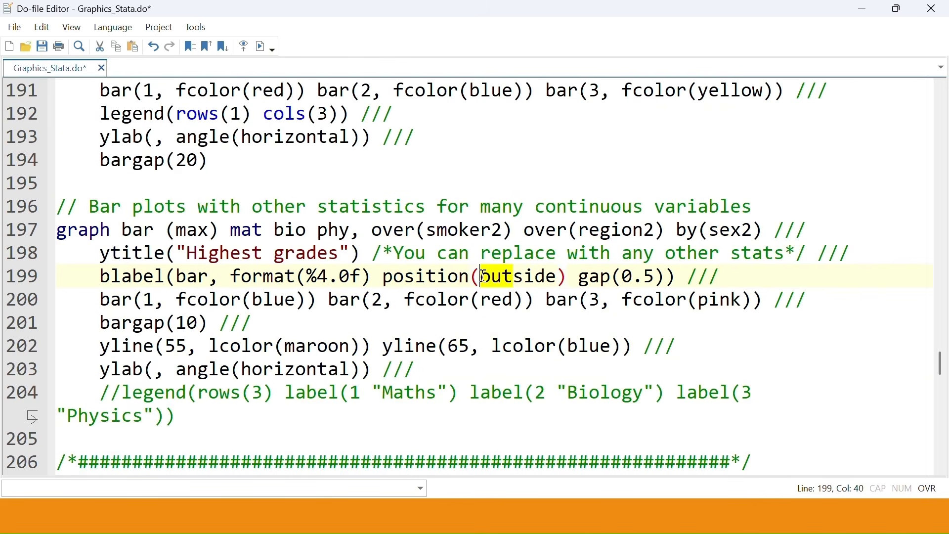
type("in")
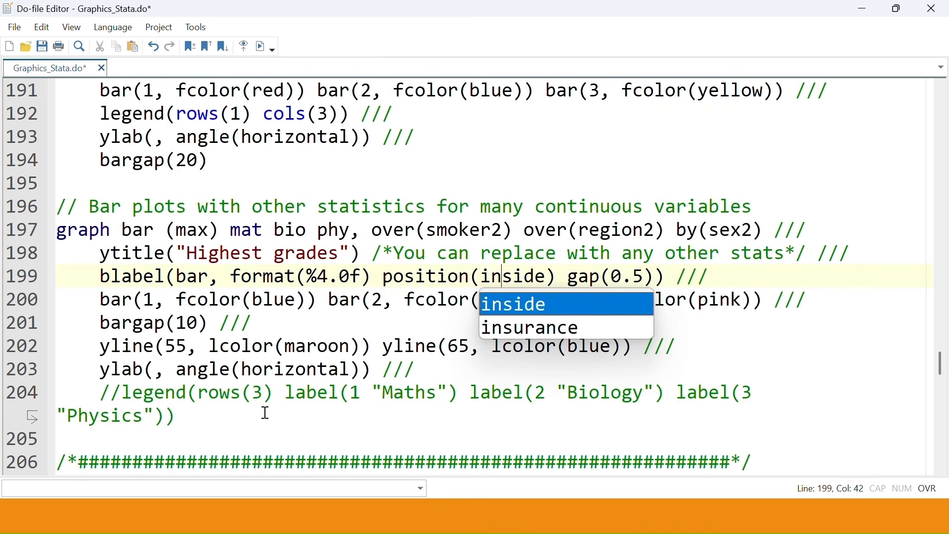
left_click(241, 425)
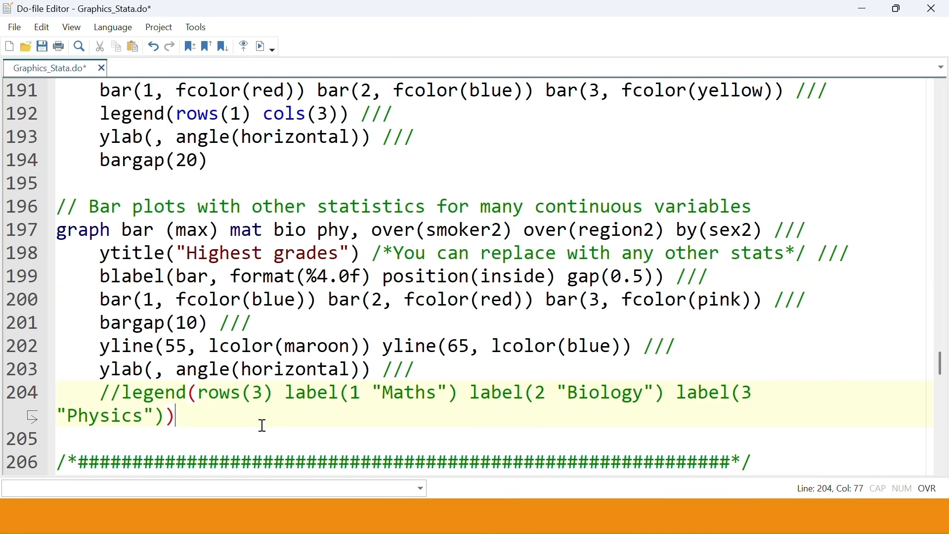
left_click_drag(265, 424, 53, 210)
left_click(257, 47)
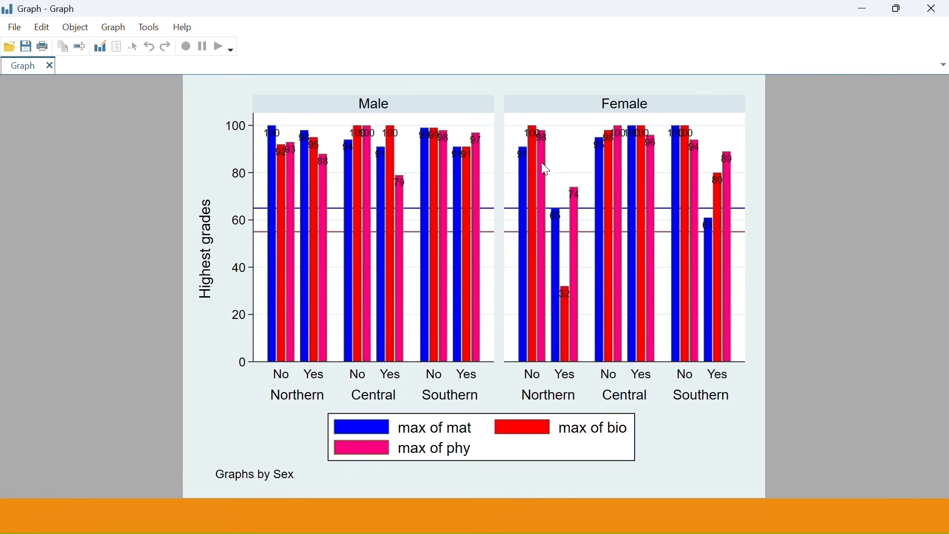
Step: Return to the do-file, remove the gap option from the bar labels on line 199, and rerun the grades graph
key("super")
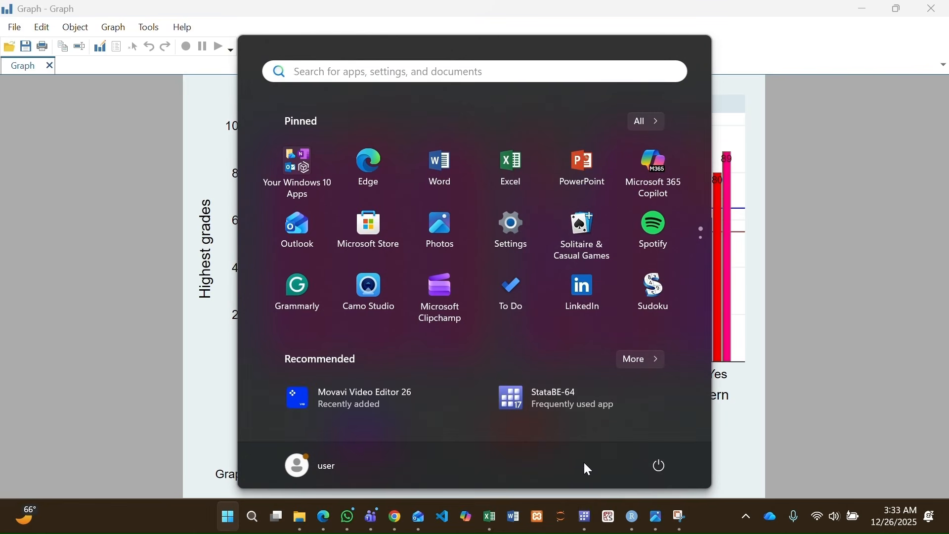
mouse_move(585, 516)
left_click(270, 455)
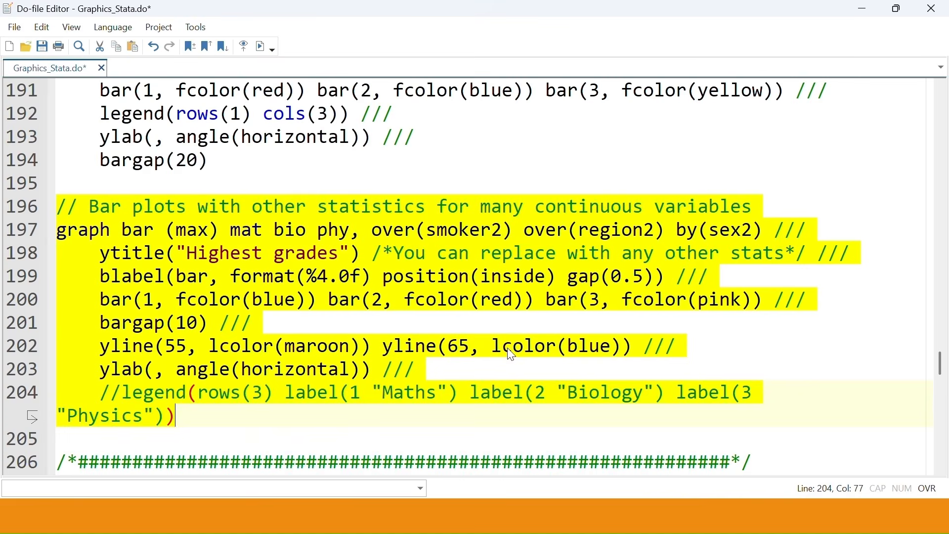
left_click(649, 280)
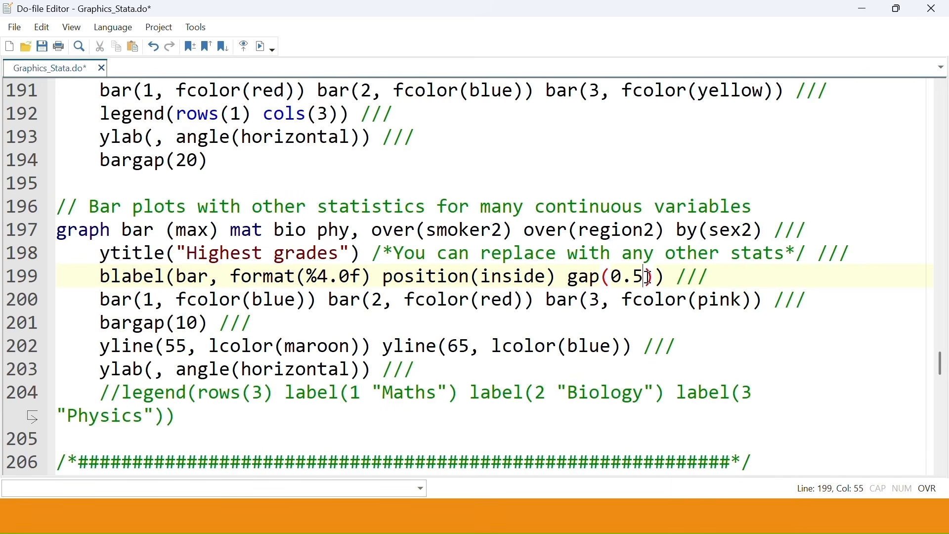
left_click_drag(653, 277, 567, 276)
key("BackSpace")
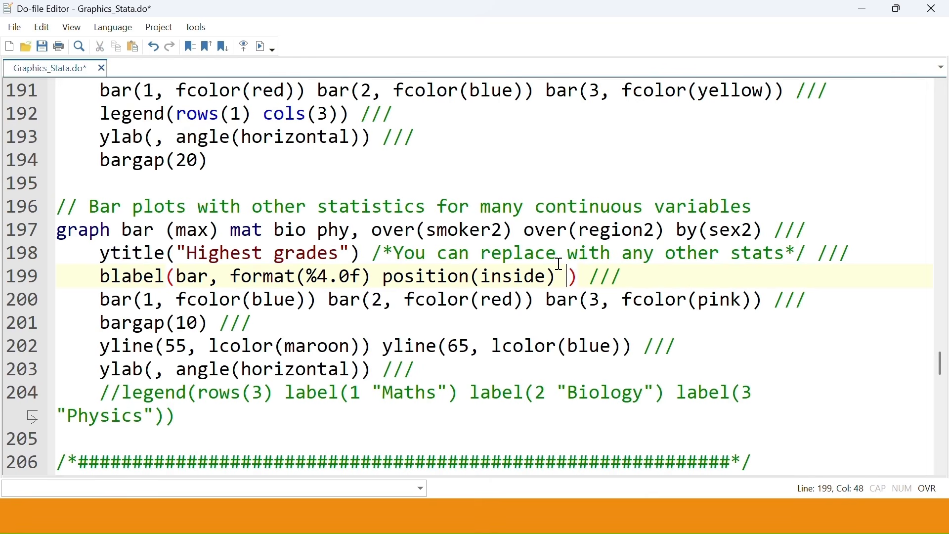
left_click_drag(250, 421, 11, 199)
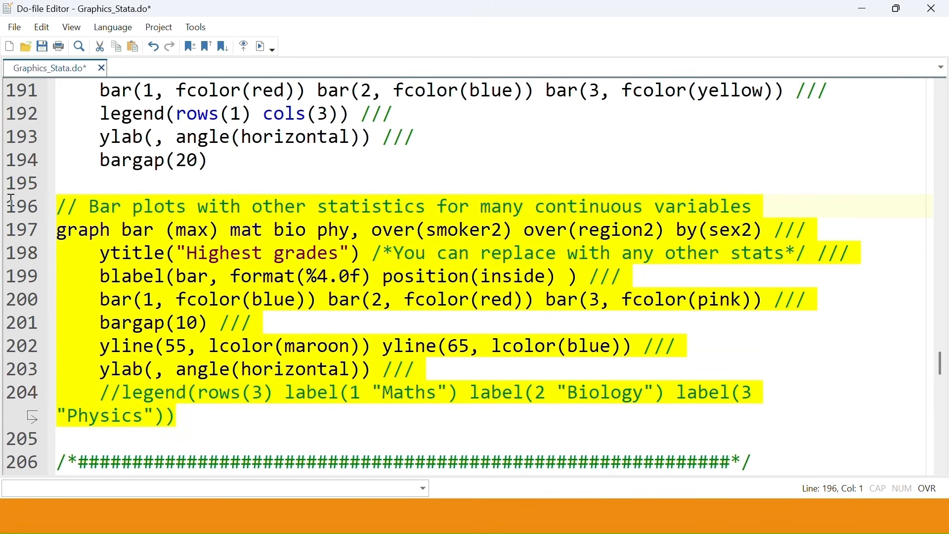
left_click(262, 46)
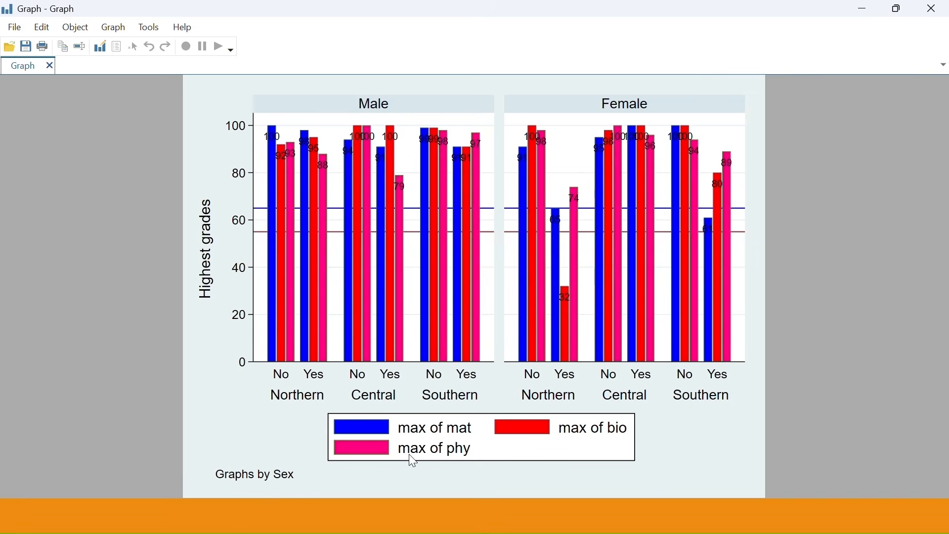
Step: Return to the do-file, restore the bar label gap option with a value of -0.5, and rerun lines 196 to 204
key("super")
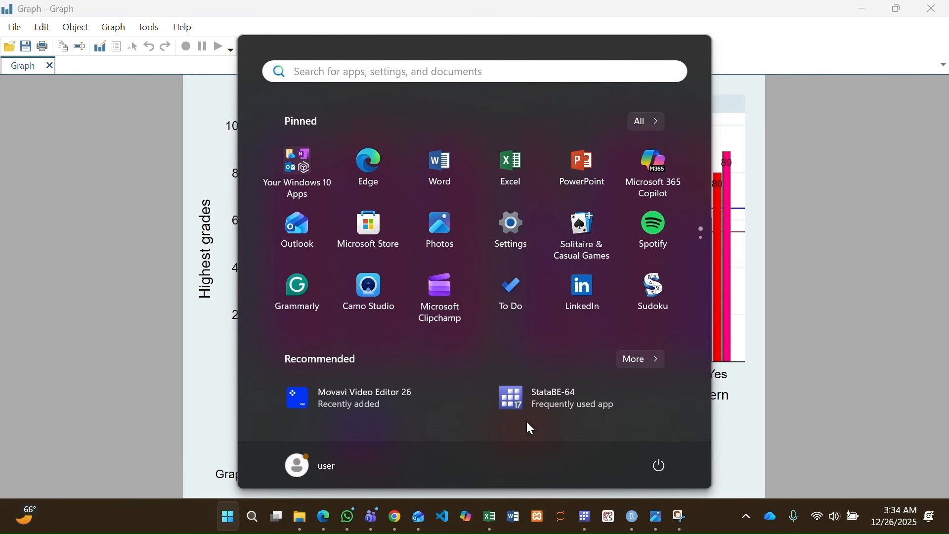
mouse_move(586, 518)
left_click(217, 459)
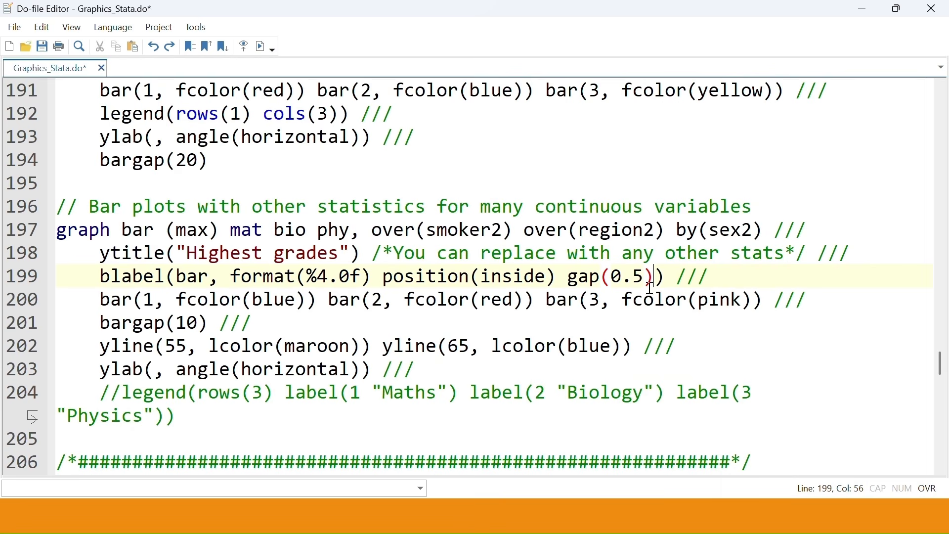
left_click(615, 276)
type("-")
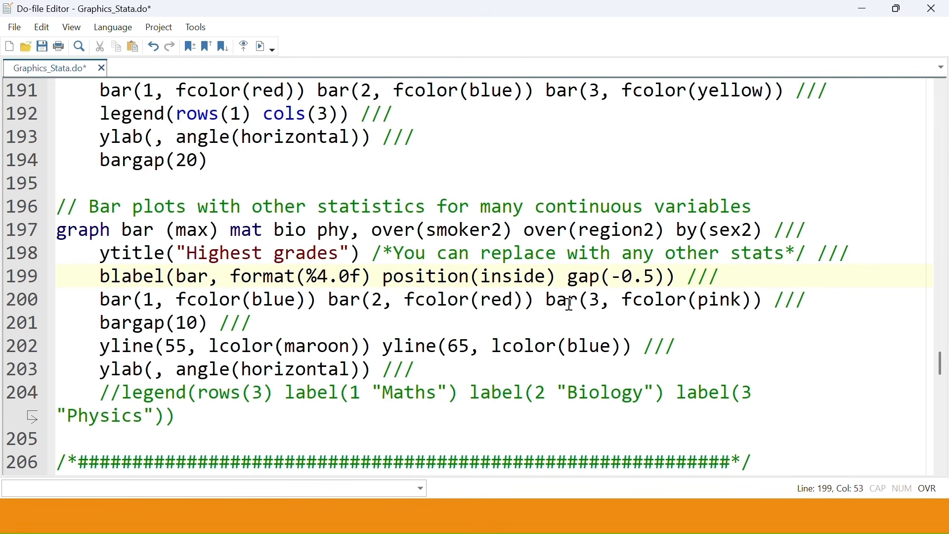
left_click_drag(176, 417, 56, 206)
left_click(261, 46)
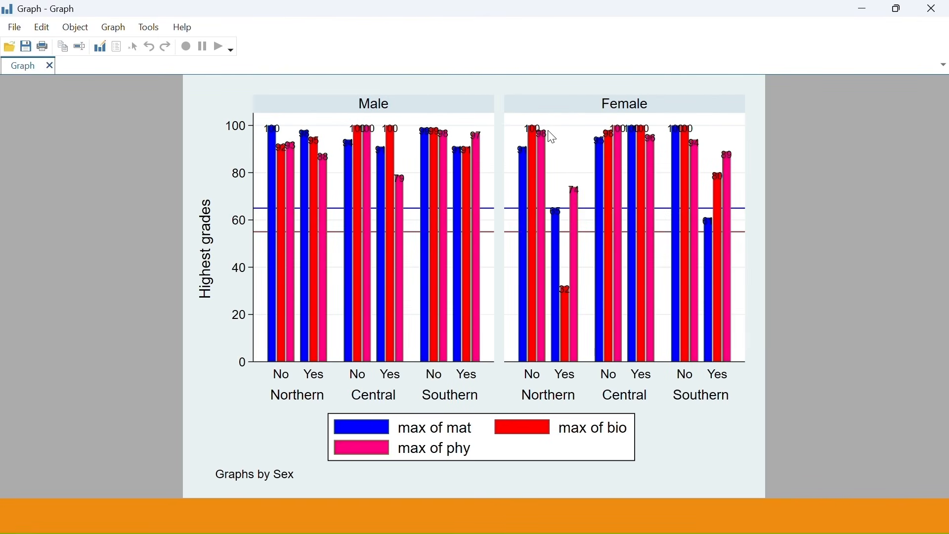
Step: Return to the do-file, set the bar label gap to 20 on line 199, and redraw the grades graph
key("super")
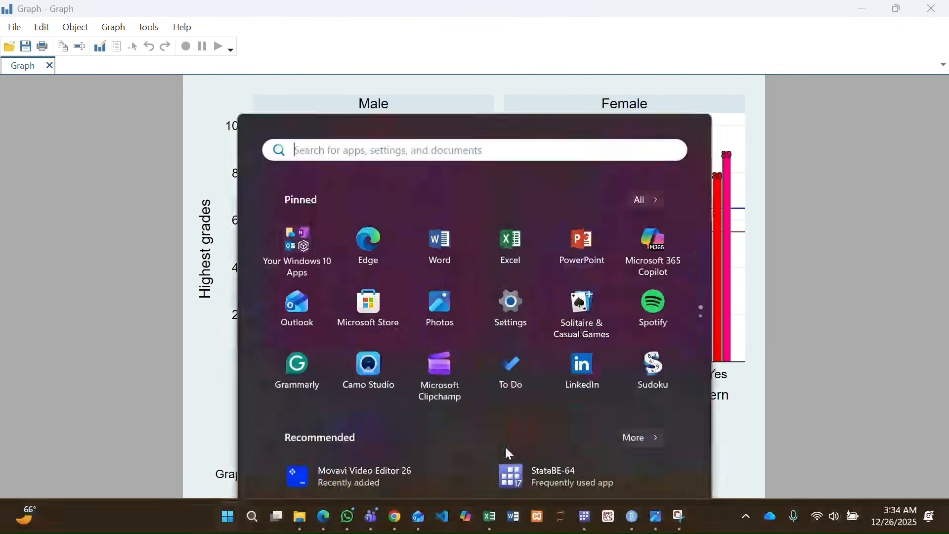
mouse_move(589, 515)
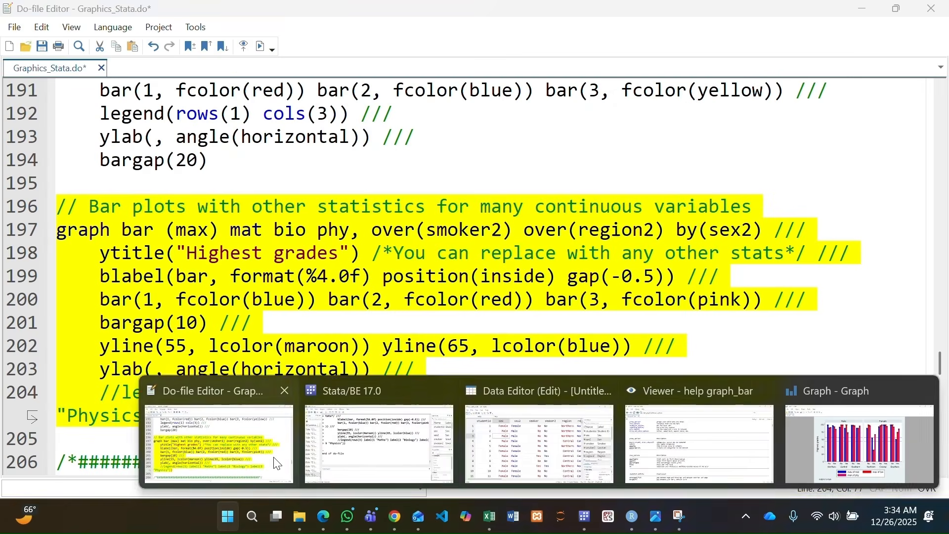
left_click(275, 459)
left_click(624, 277)
key("BackSpace")
left_click_drag(645, 276, 613, 277)
type("20")
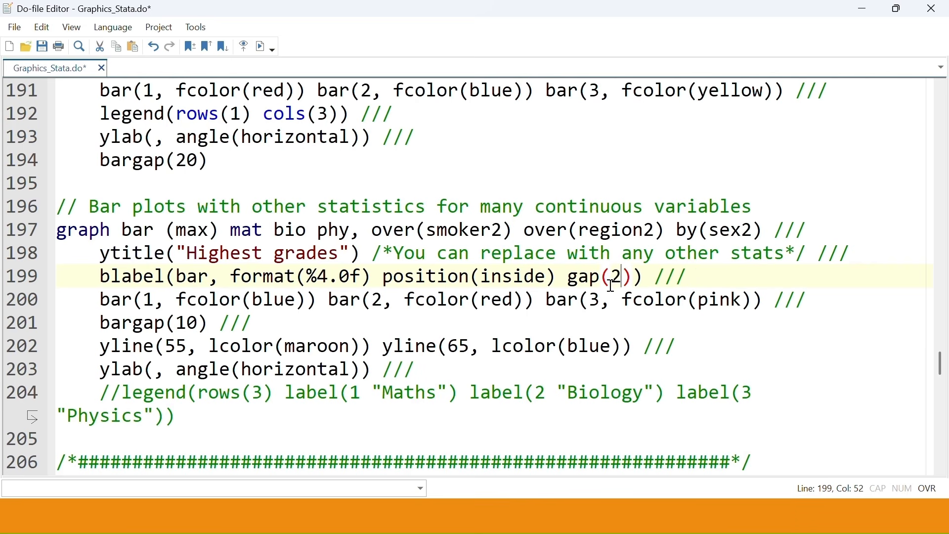
left_click(485, 422)
left_click(499, 296)
left_click(373, 425)
left_click_drag(373, 425, 62, 209)
left_click(255, 46)
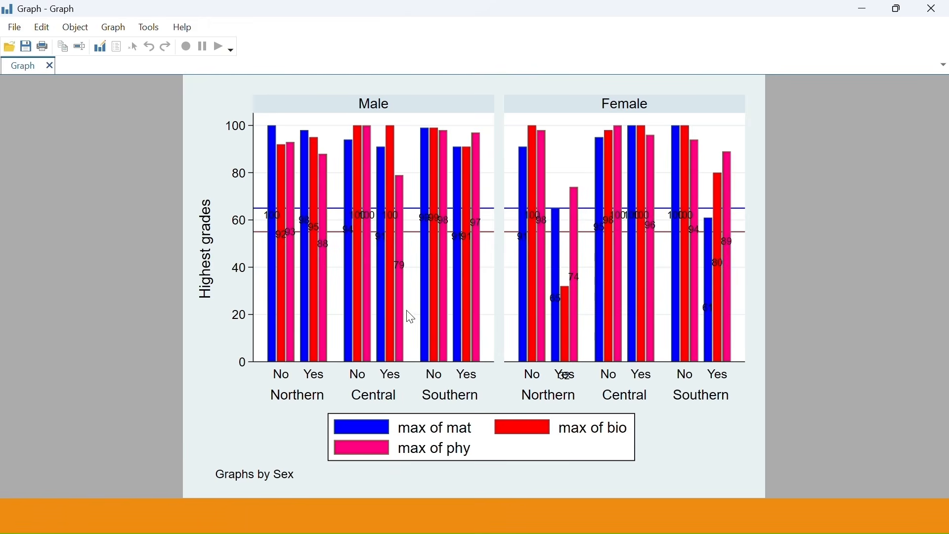
Step: Return to the do-file and undo the bar label edits on line 199 back to position(outside) gap(0.5)
key("super")
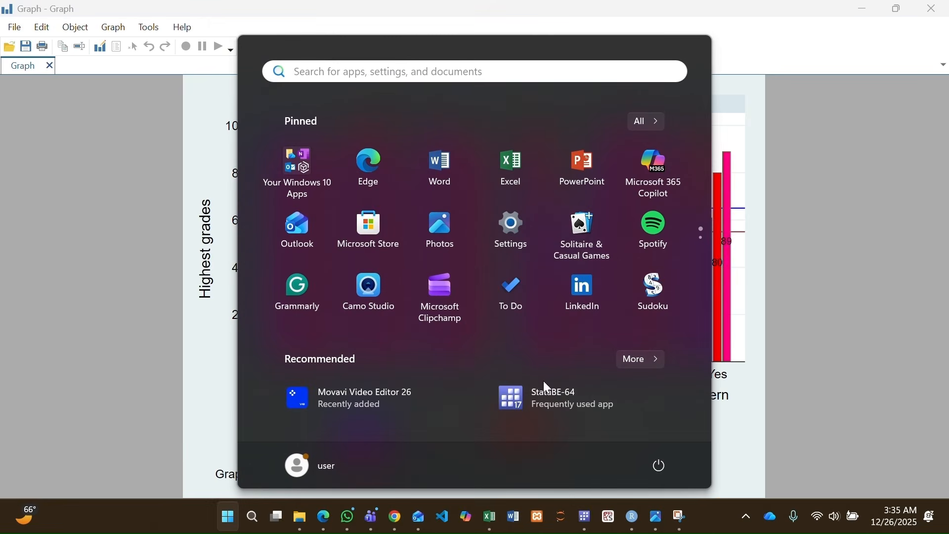
mouse_move(585, 517)
mouse_move(687, 467)
left_click(251, 443)
key("ctrl+z")
key("ctrl+z")
key("ctrl+z")
key("ctrl+z")
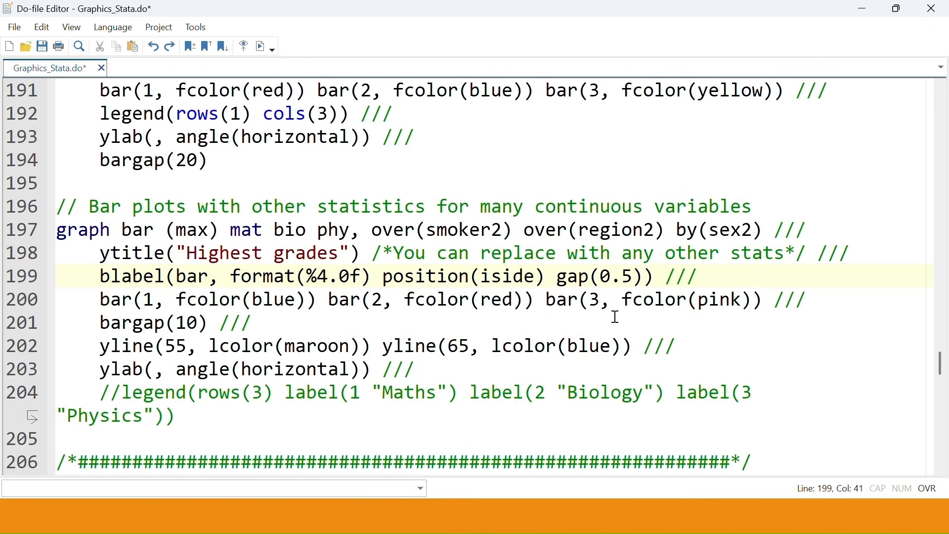
key("ctrl+z")
Step: Remove position(outside) gap(0.5) from the bar label option on line 199 and rerun lines 196 to 204
left_click_drag(668, 280, 385, 283)
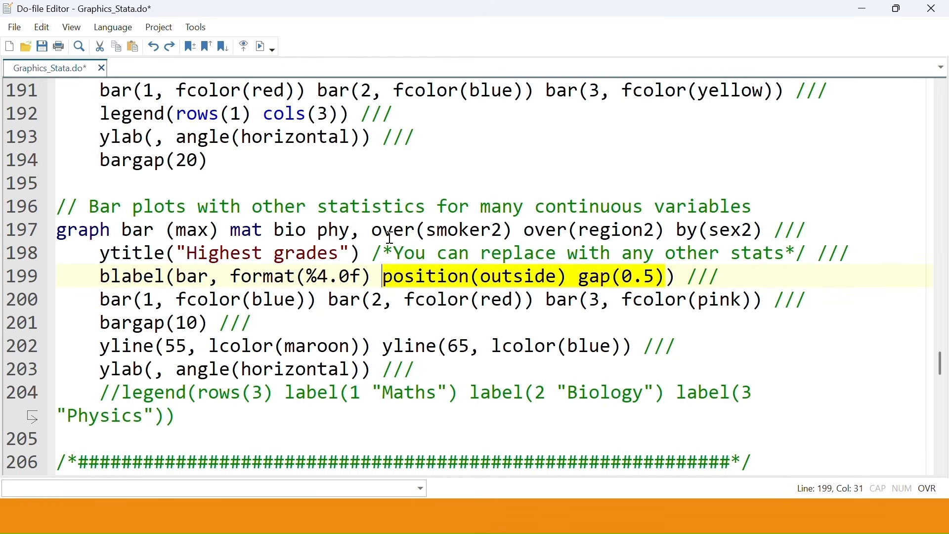
key("BackSpace")
key("BackSpace")
left_click_drag(179, 417, 143, 368)
left_click(53, 230)
left_click(165, 324)
left_click_drag(183, 418, 59, 210)
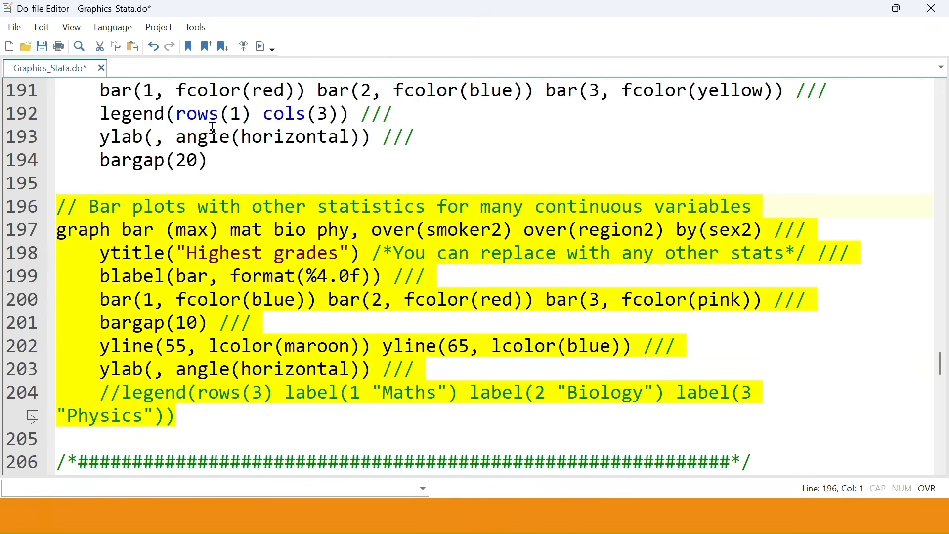
left_click(262, 47)
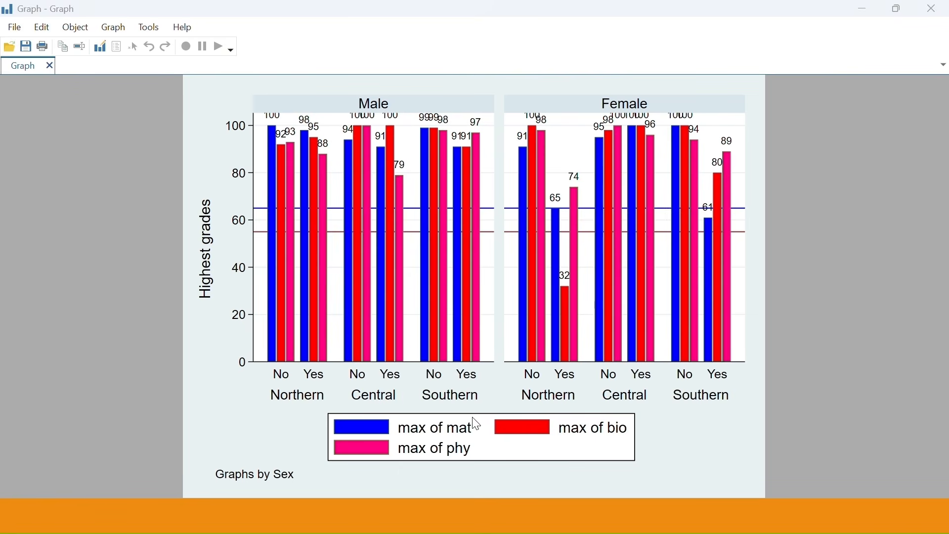
Step: Return to the do-file, restore position(outside) gap(0.5) in the bar label option on line 199, and redraw the grades graph
key("super")
mouse_move(586, 517)
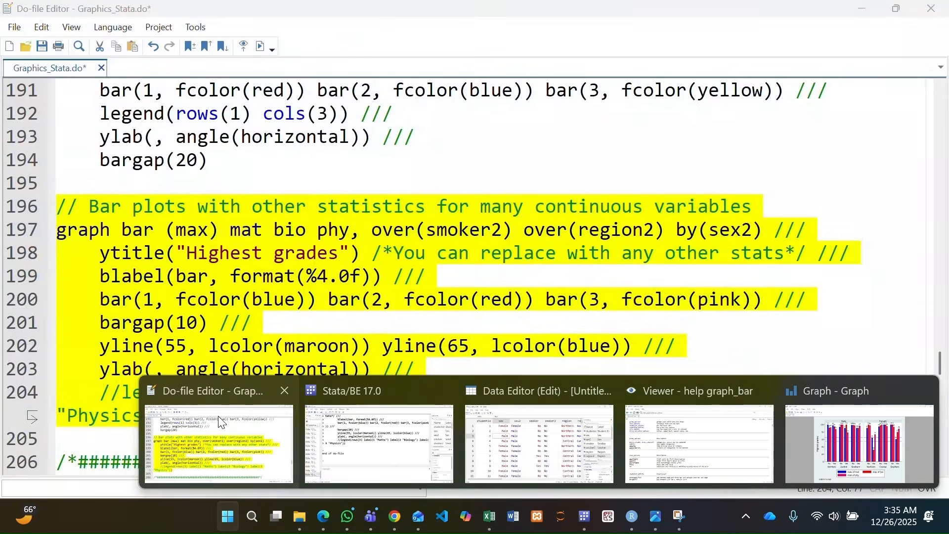
left_click(219, 443)
type("position(outside) gap(0.5)")
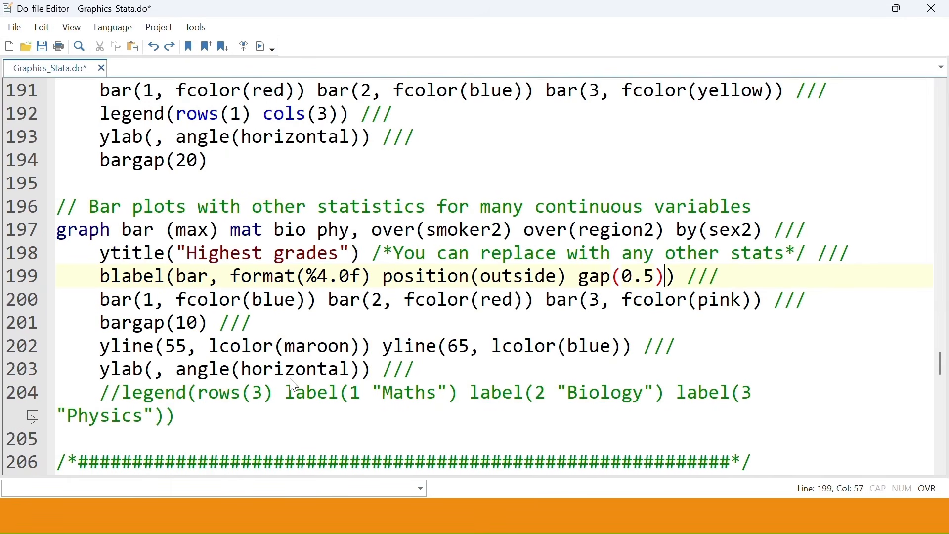
key("Left")
key("Left")
left_click_drag(369, 437, 61, 205)
left_click(257, 47)
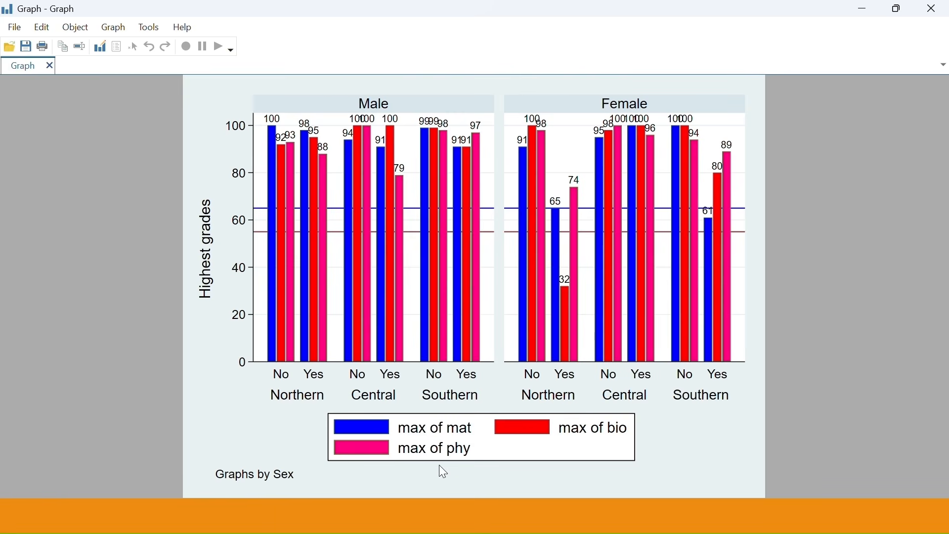
Step: Return to the do-file, uncomment the legend option on line 204, and rerun the grades graph with the Maths, Biology and Physics labels
key("super")
key("super")
key("super")
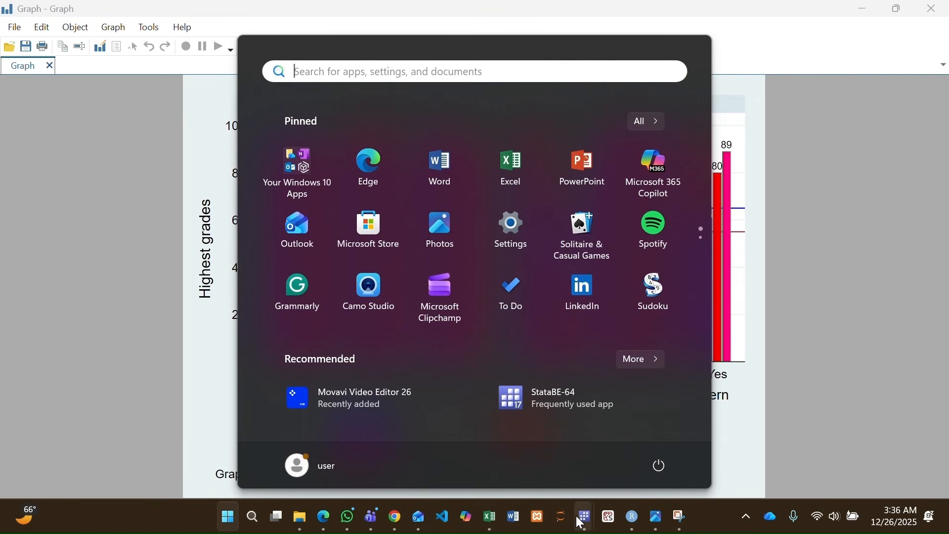
mouse_move(586, 516)
left_click(244, 480)
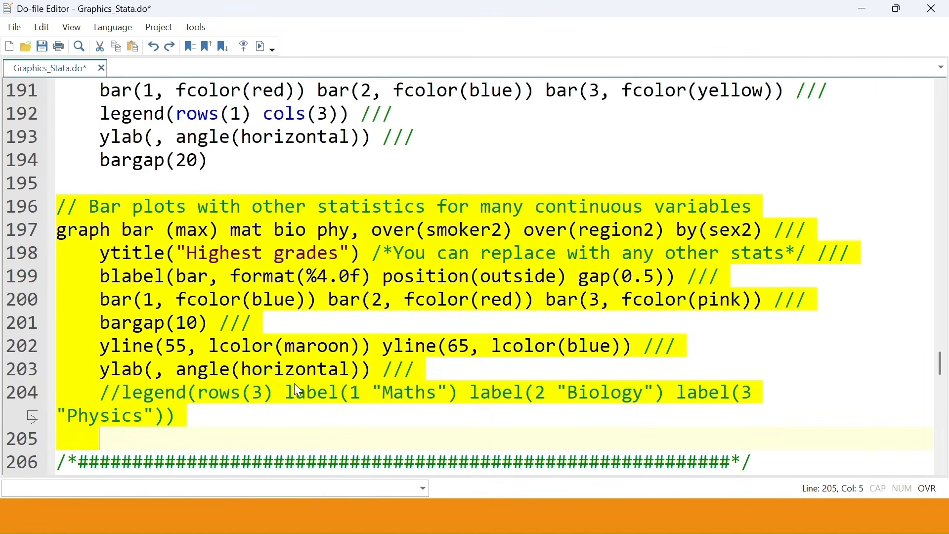
left_click(133, 398)
key("BackSpace")
key("BackSpace")
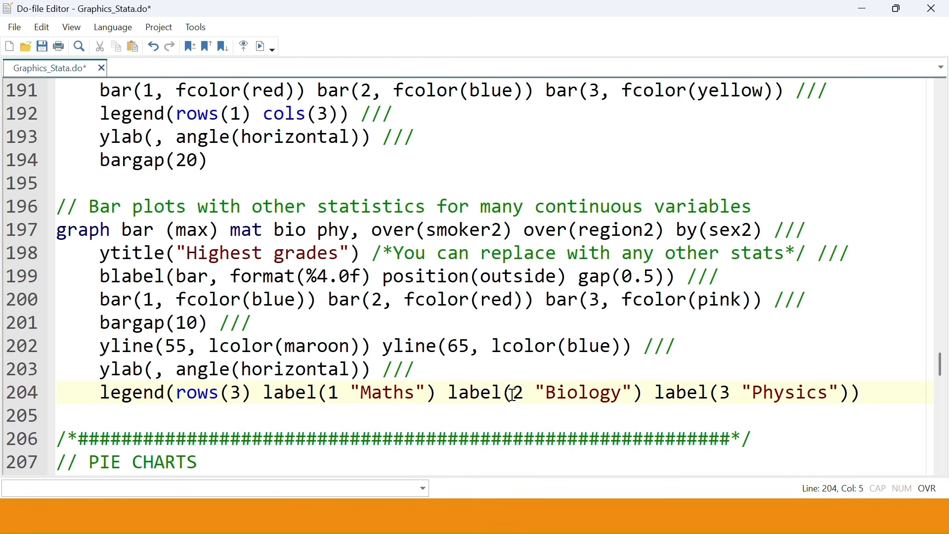
left_click_drag(866, 393, 57, 205)
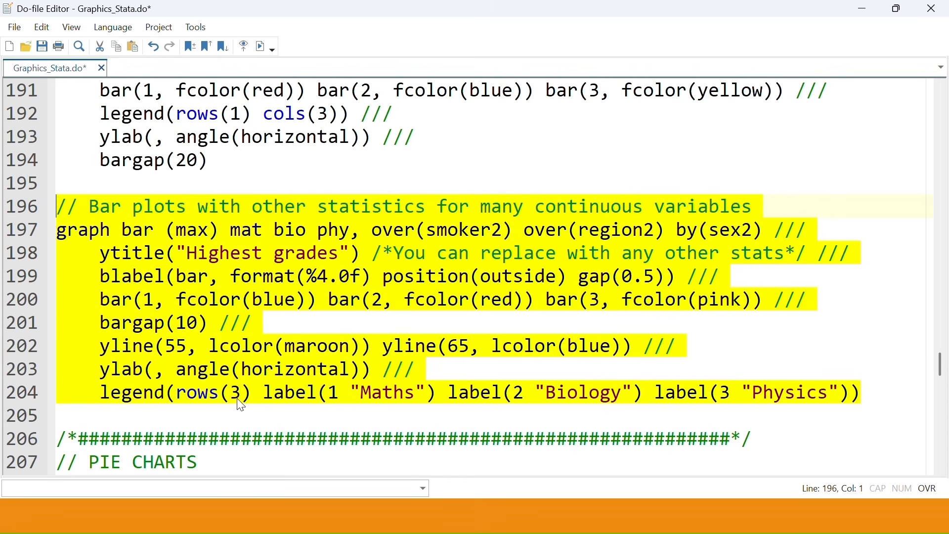
left_click(265, 50)
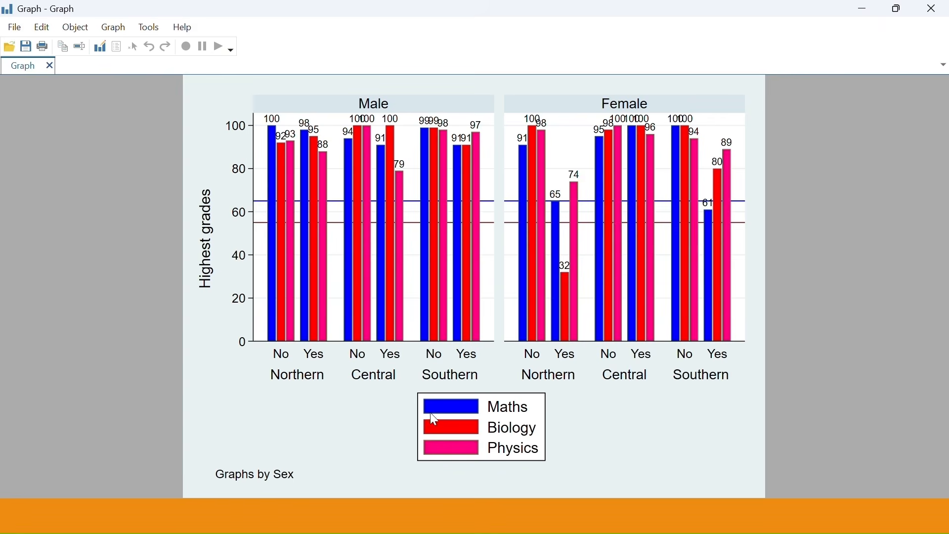
Step: Return to the do-file and change rows(3) to cols(3) in the legend option on line 204
key("super")
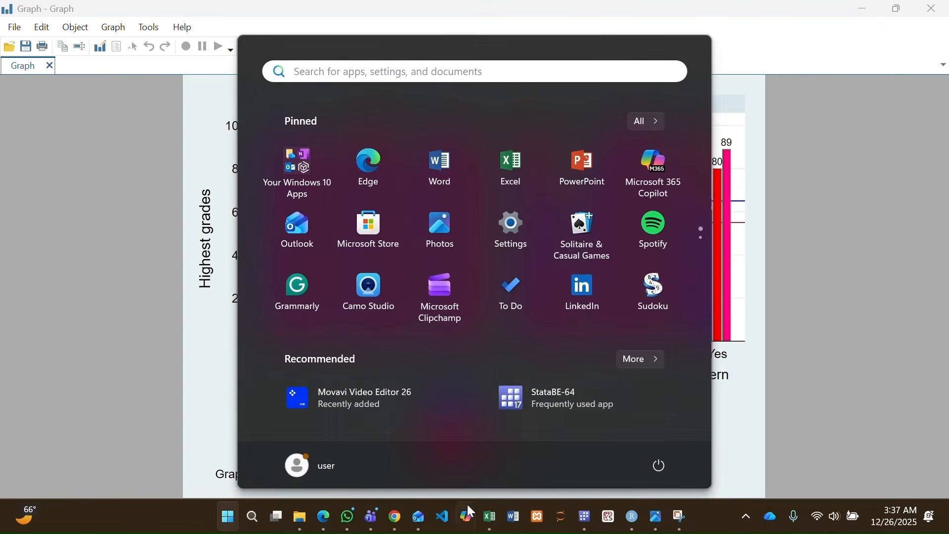
mouse_move(585, 517)
left_click(296, 470)
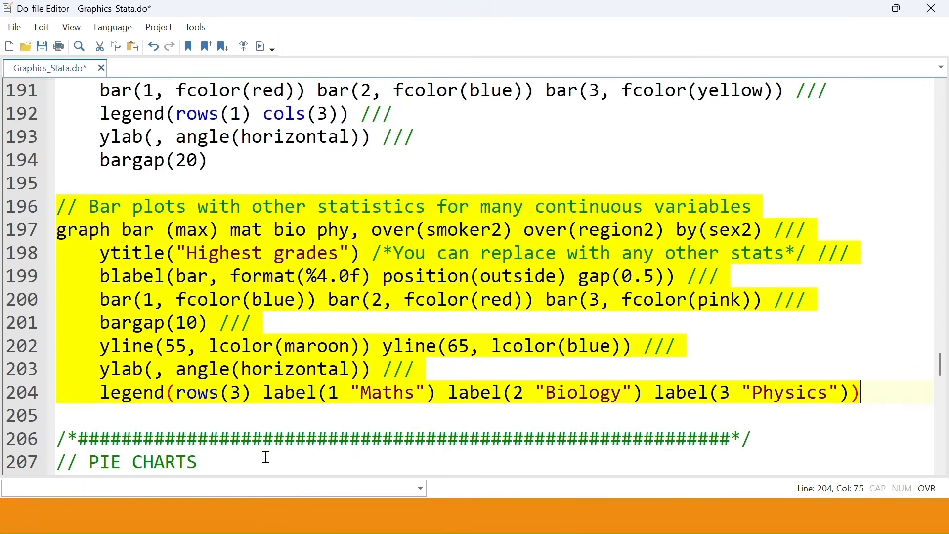
left_click(240, 394)
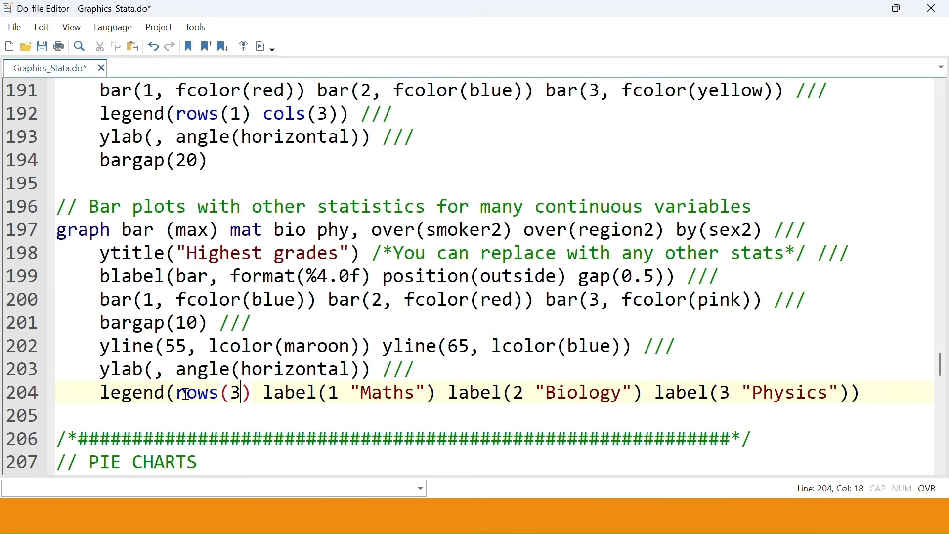
left_click_drag(193, 401, 177, 402)
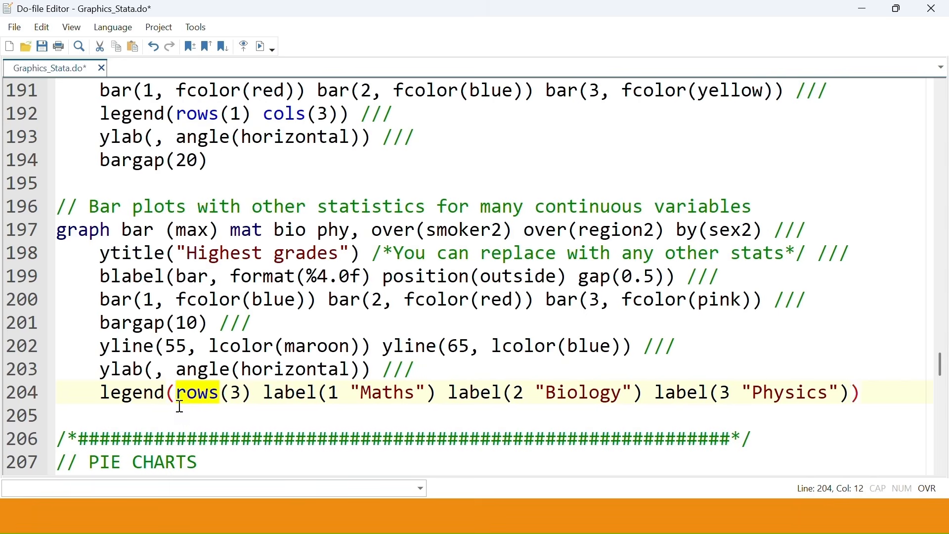
type("col")
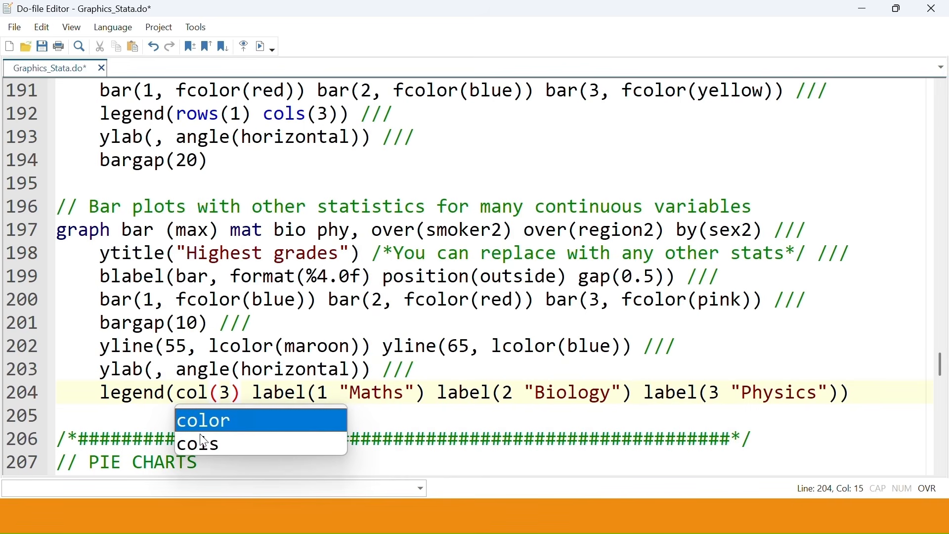
left_click(212, 442)
double_click(214, 442)
Step: Save the do-file and run lines 196 to 204 to redraw the graph with the three-column legend
key("End")
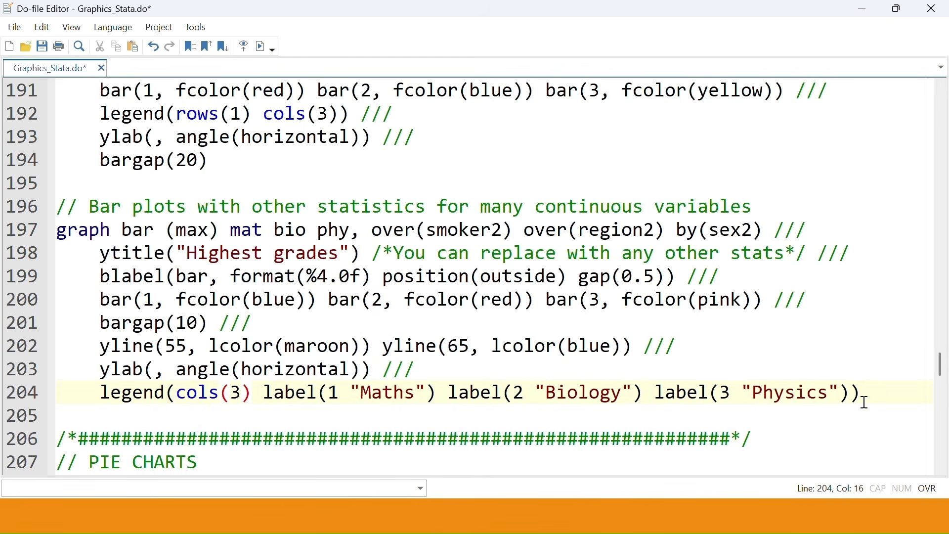
key("shift+Up")
key("shift+Up")
key("shift+Up")
key("shift+Up")
key("shift+Up")
key("shift+Up")
key("shift+Up")
key("shift+Up")
key("shift+Home")
key("ctrl+s")
key("ctrl+d")
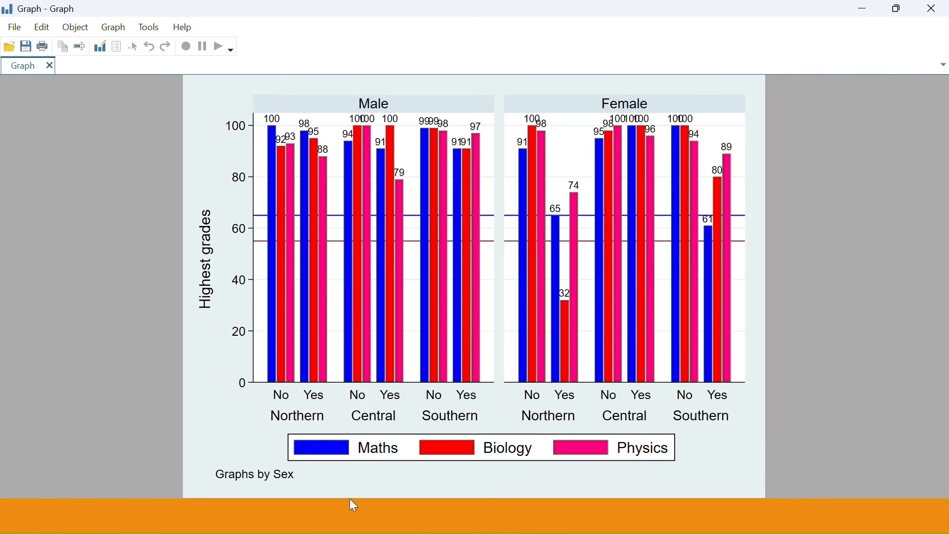
Step: Return to the do-file and replace the max statistic on line 197 with p95
key("super")
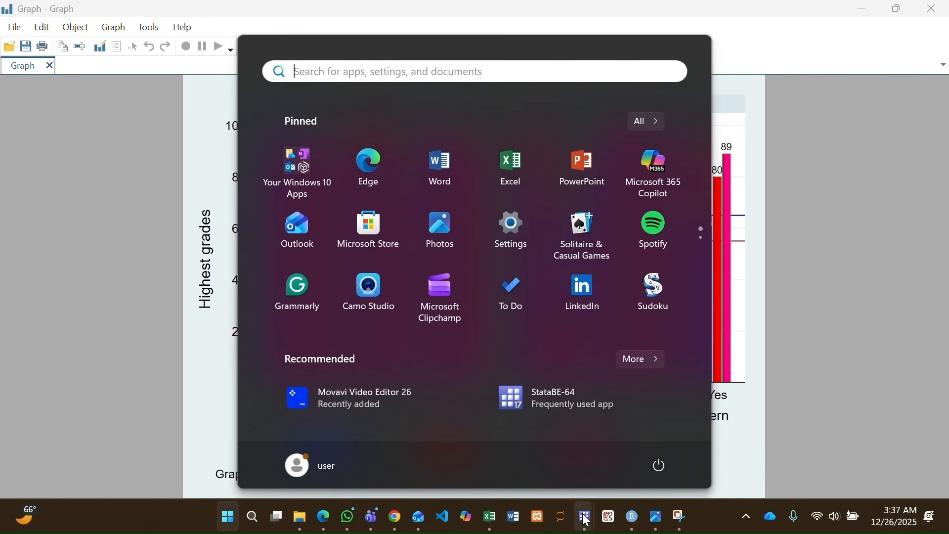
mouse_move(583, 515)
left_click(281, 470)
left_click(205, 232)
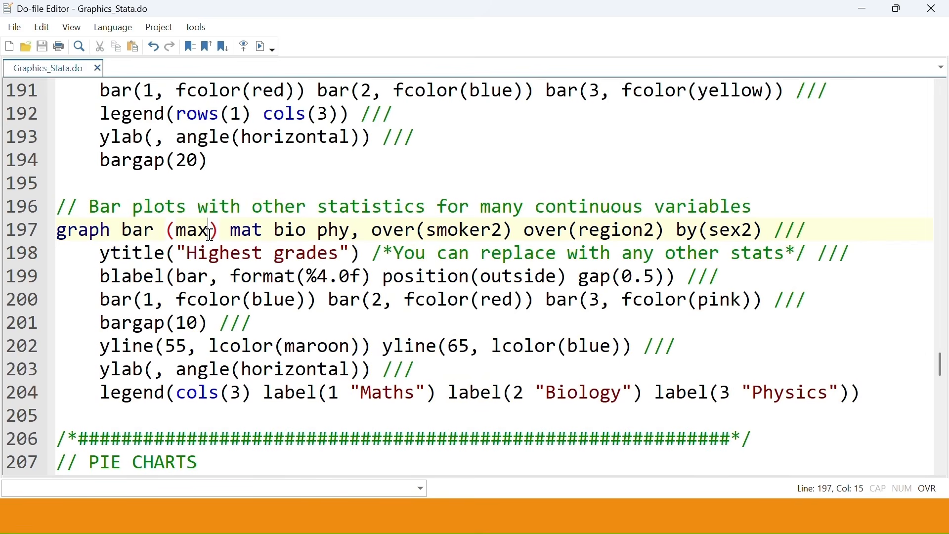
key("ctrl+shift+Left")
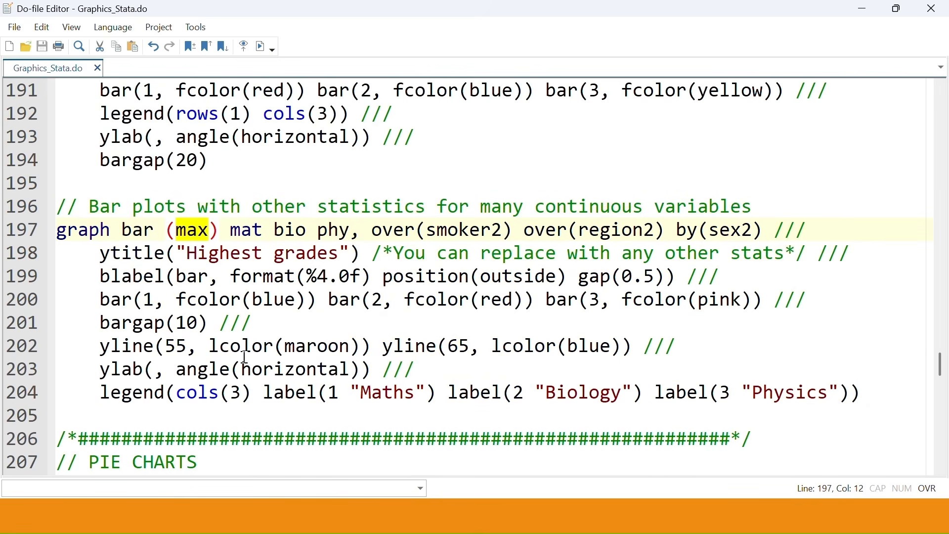
type("p")
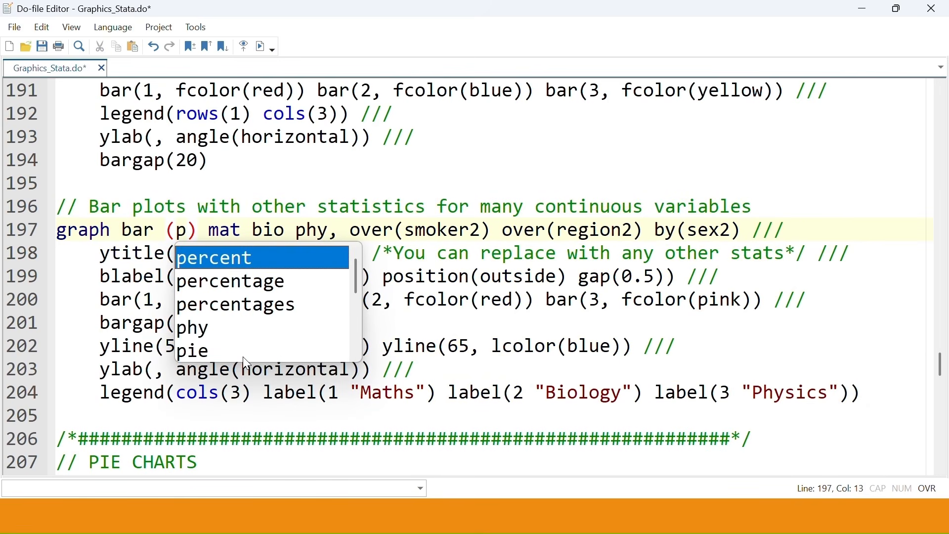
type("90")
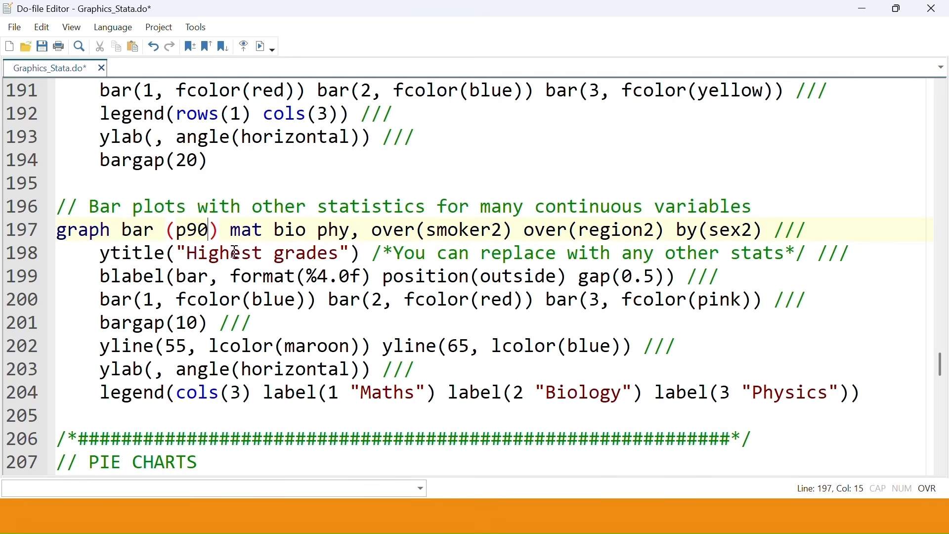
key("BackSpace")
type("5")
left_click_drag(873, 388, 39, 210)
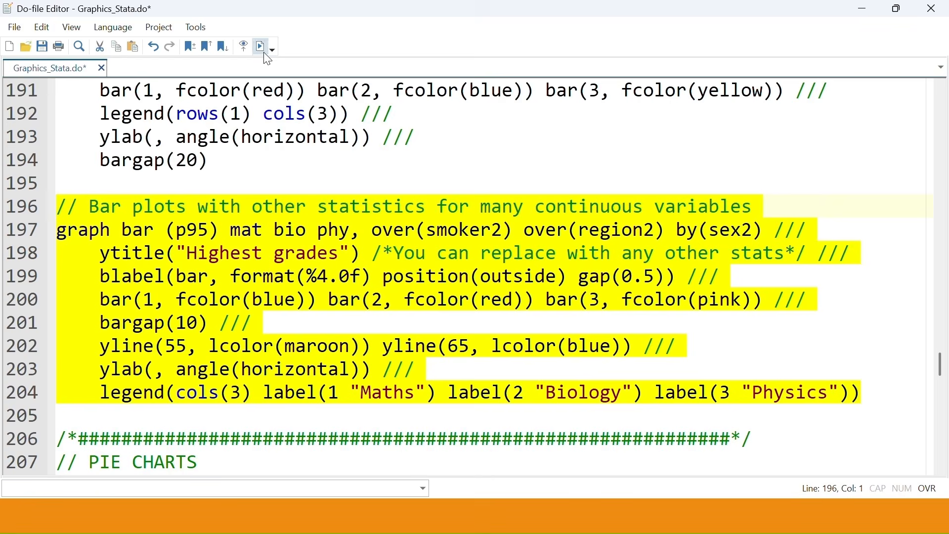
left_click(217, 230)
Step: Change the y-axis title on line 198 to "95th percentile grades" and rerun lines 196 to 204
double_click(261, 252)
left_click(188, 252)
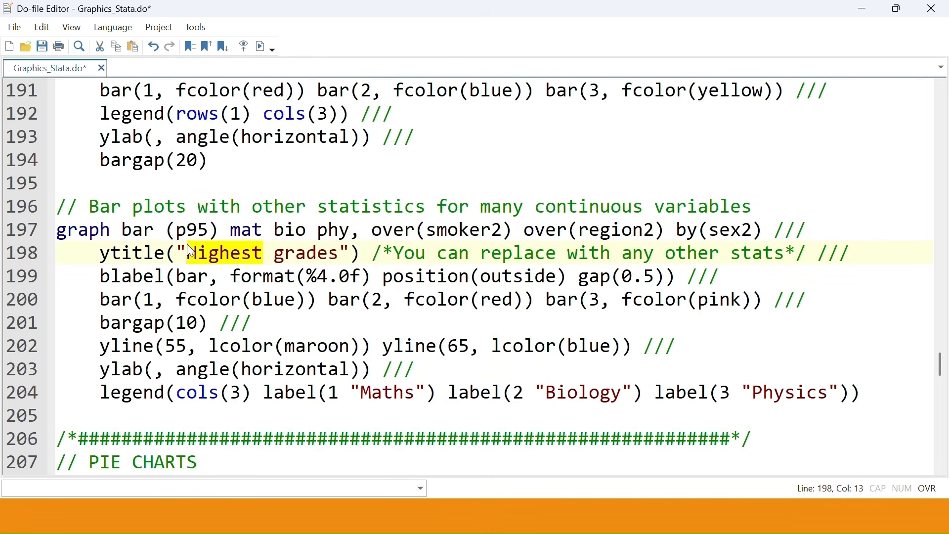
key("Delete")
key("Delete")
key("Delete")
key("Delete")
key("Delete")
key("Delete")
key("Delete")
type("95th ")
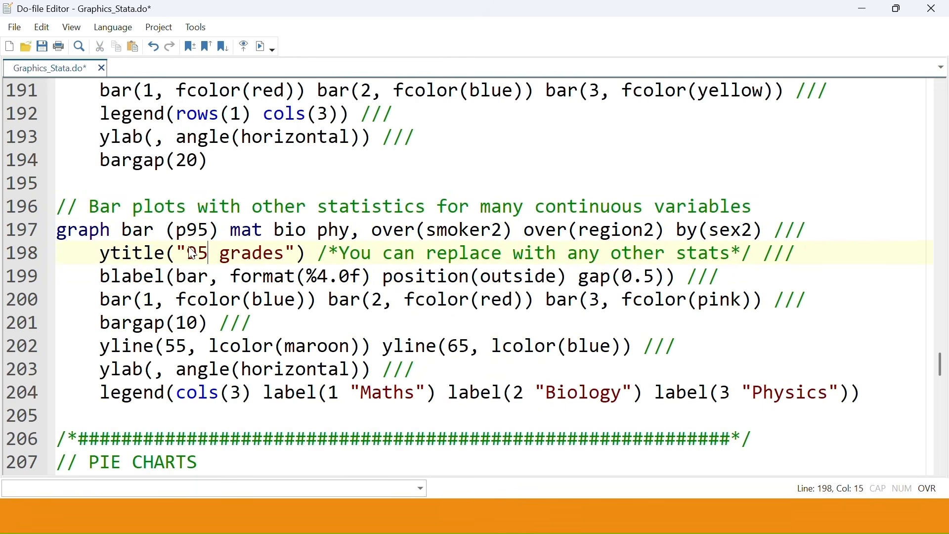
type("percentil")
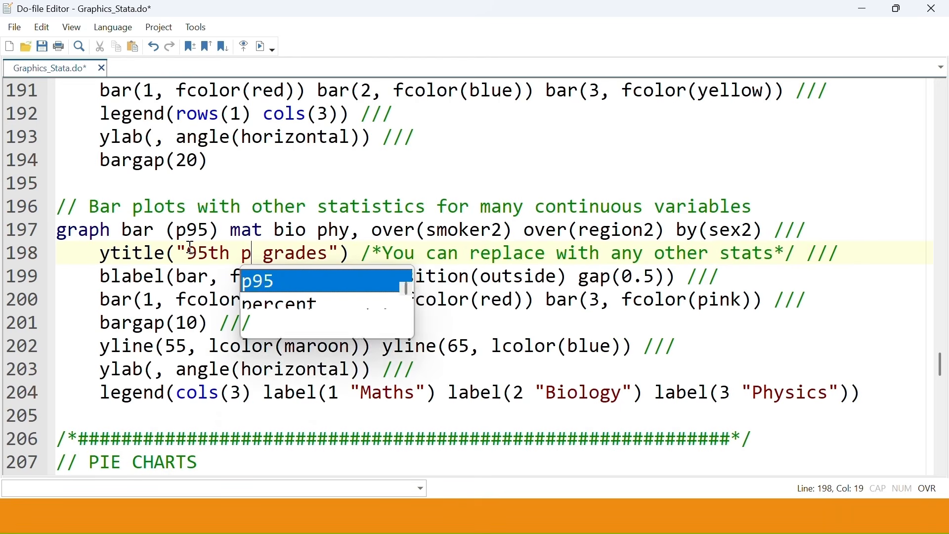
type("e")
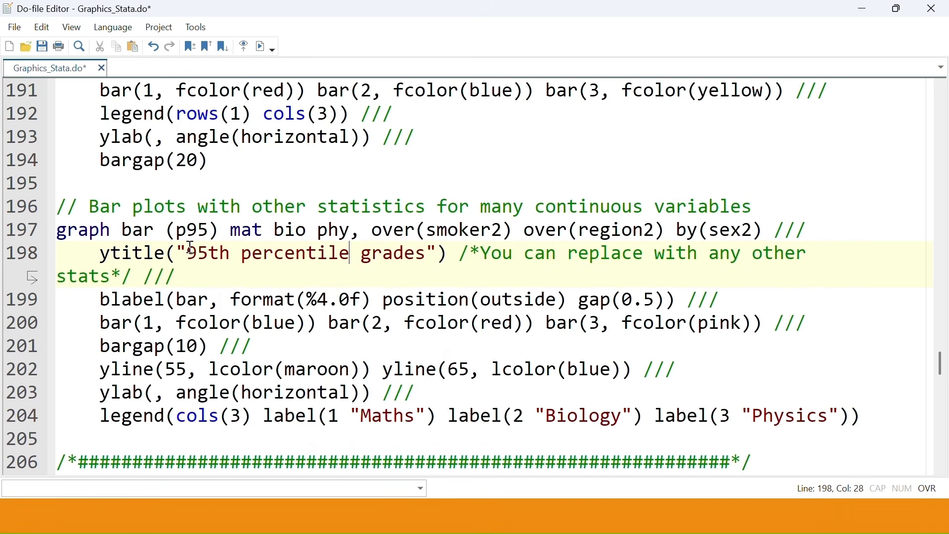
left_click_drag(890, 419, 58, 207)
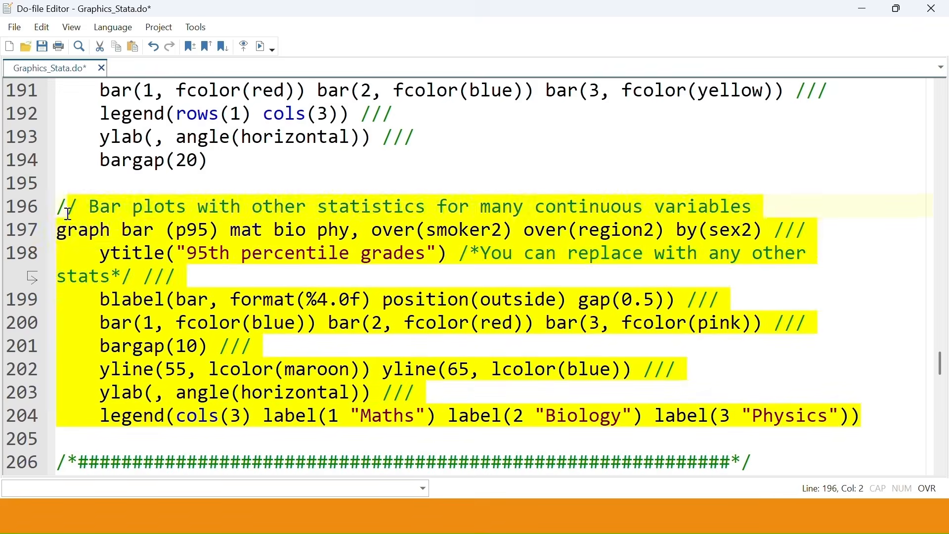
left_click(260, 47)
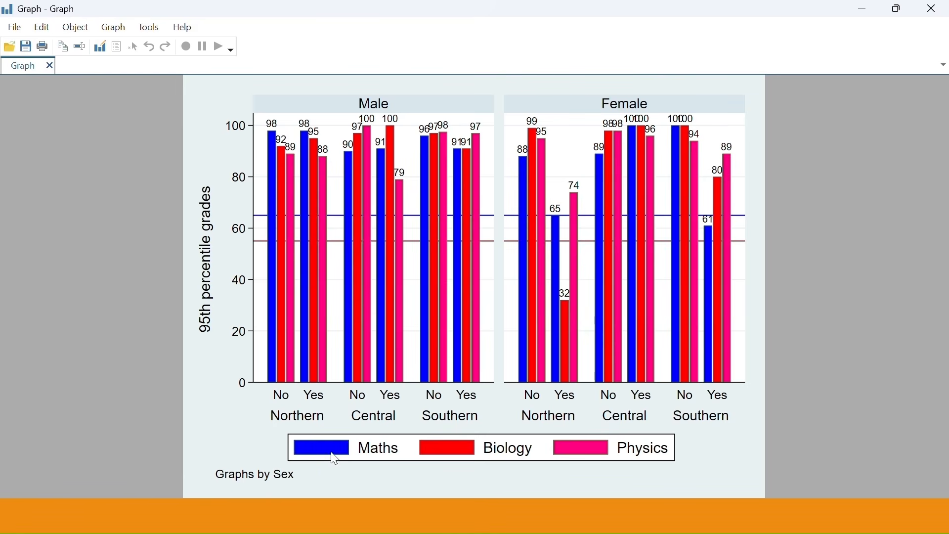
Step: Return to the do-file, set the statistic on line 197 to p75, and redraw the grades graph
key("super")
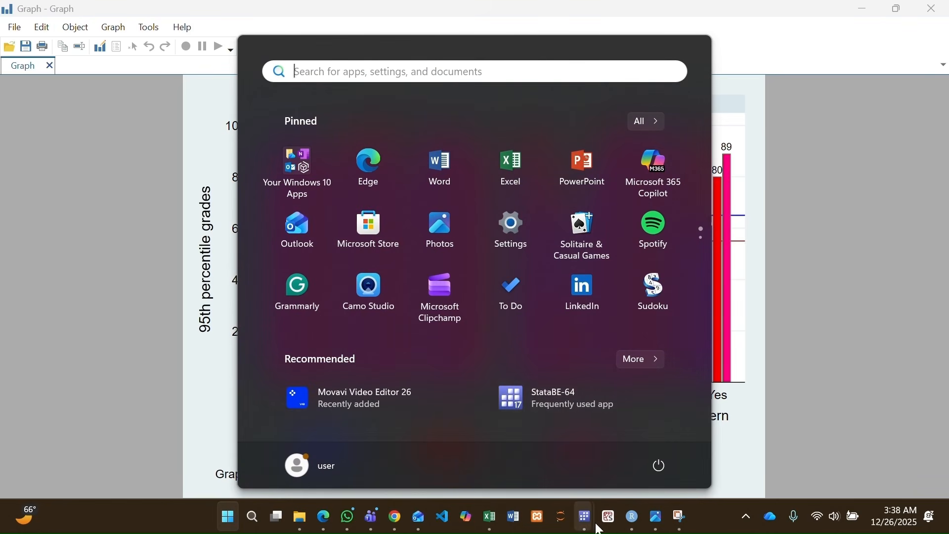
mouse_move(588, 516)
left_click(232, 440)
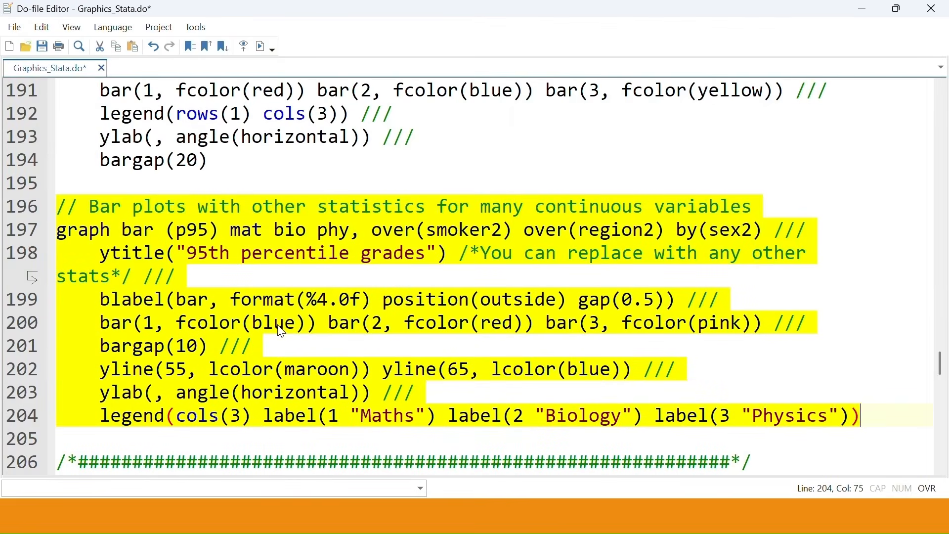
left_click(202, 228)
key("BackSpace")
type("7")
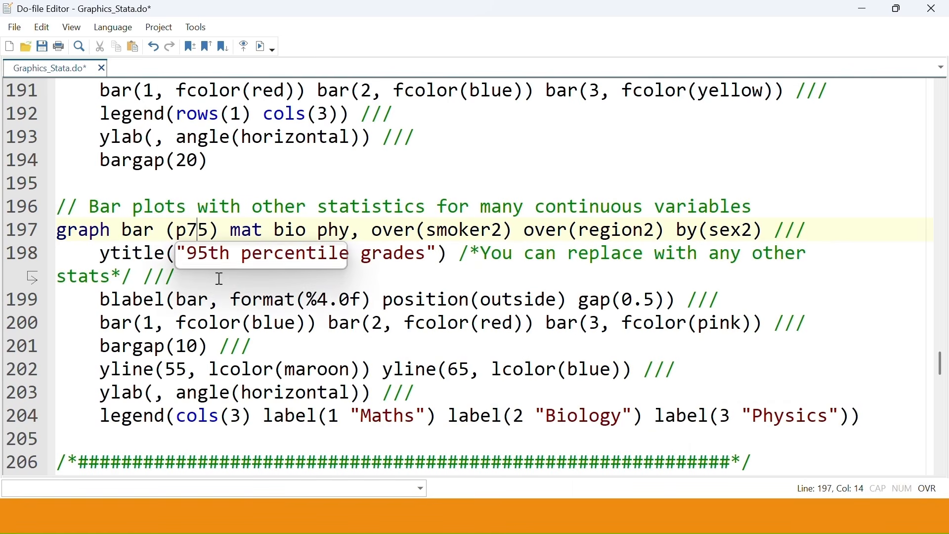
left_click(374, 324)
left_click_drag(863, 416, 57, 206)
left_click(262, 48)
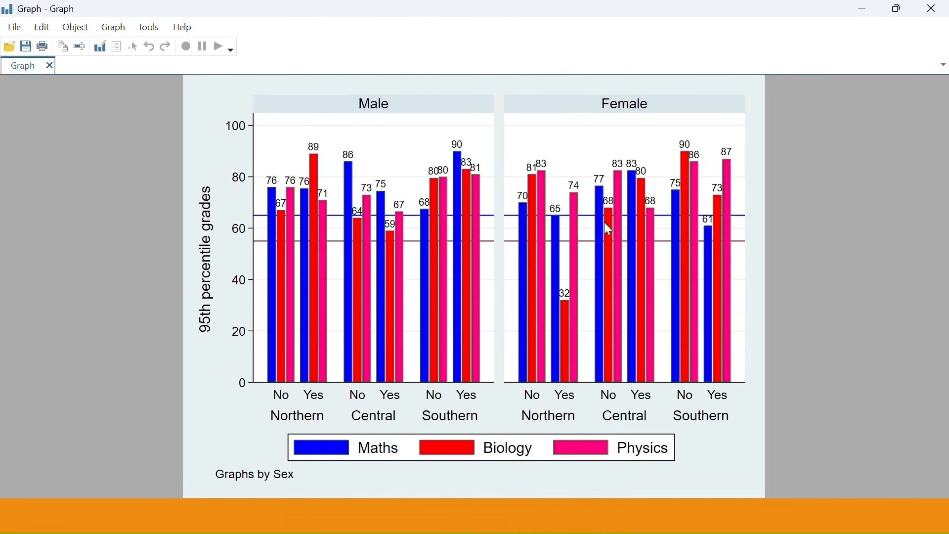
Step: Return to the do-file and change the y-axis title on line 198 to "25th percentile grades"
key("super")
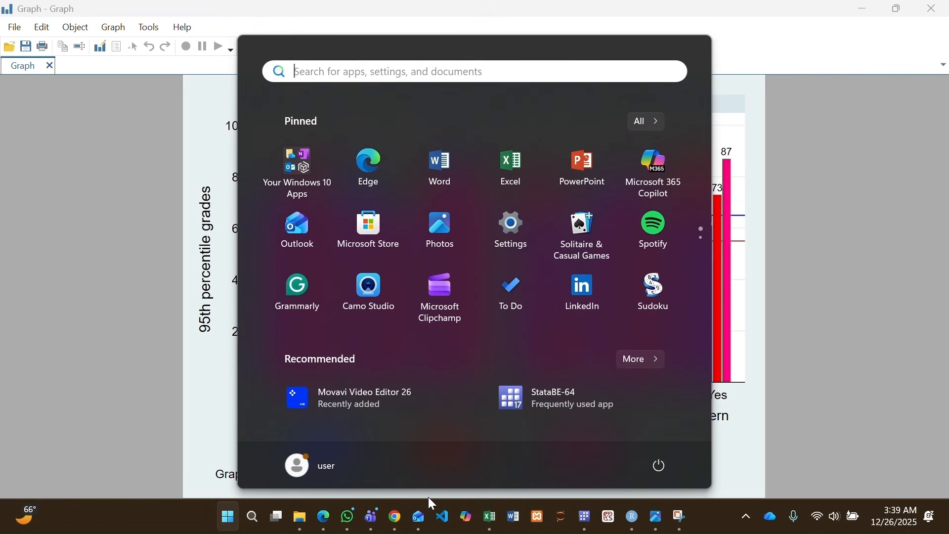
mouse_move(568, 511)
left_click(274, 411)
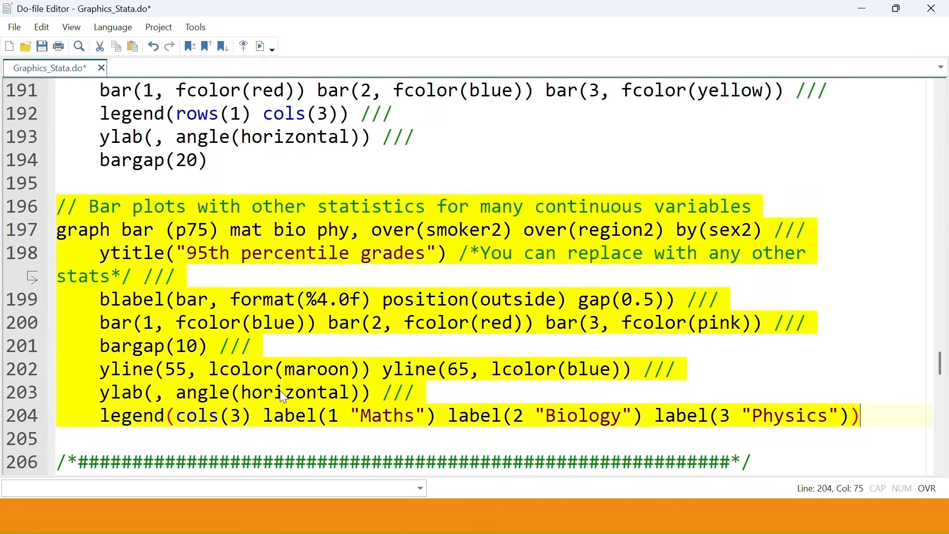
left_click(198, 255)
key("BackSpace")
type("2")
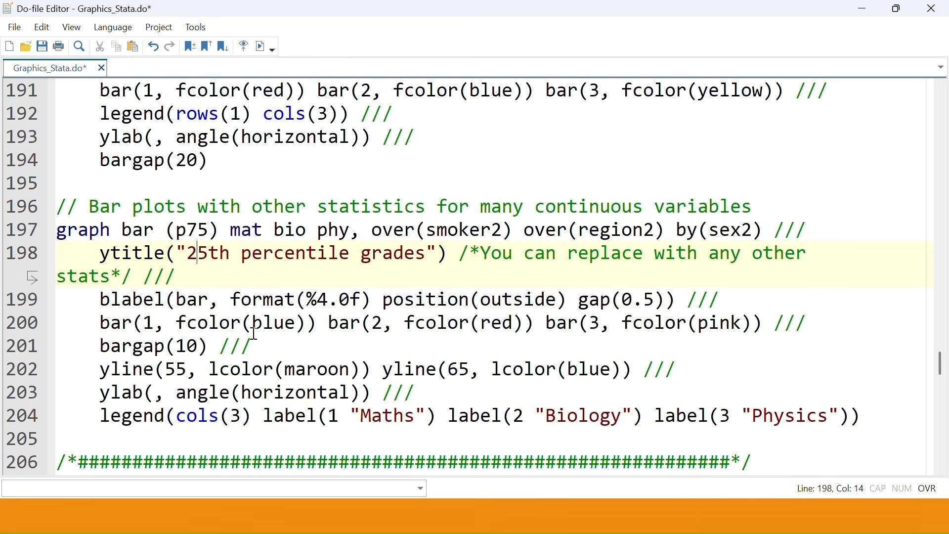
Step: Set the statistic on line 197 to p25 and rerun lines 196 to 204 to redraw the graph
left_click(200, 230)
key("BackSpace")
type("2")
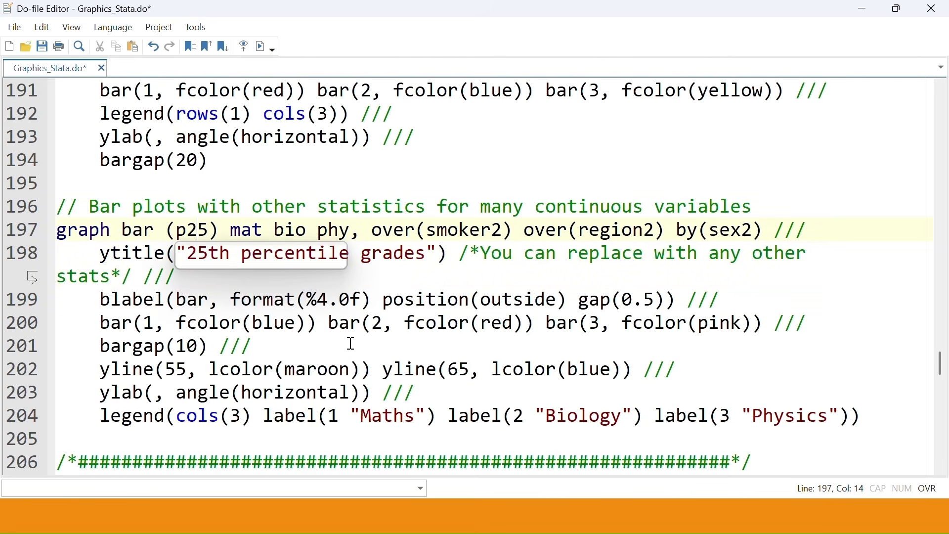
left_click_drag(886, 416, 56, 206)
left_click(262, 46)
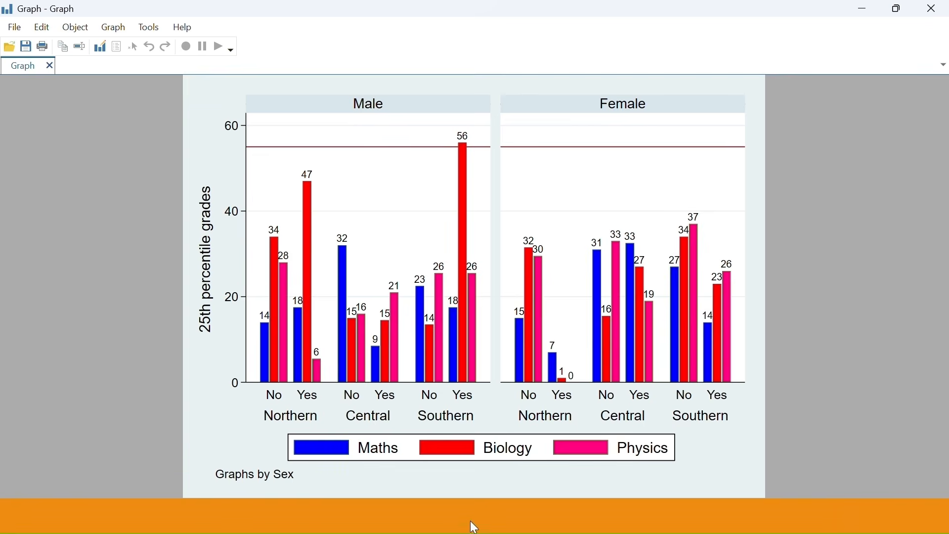
Step: Compare the yline options on line 202 of the do-file with the reference lines in the graph
key("super")
left_click(585, 517)
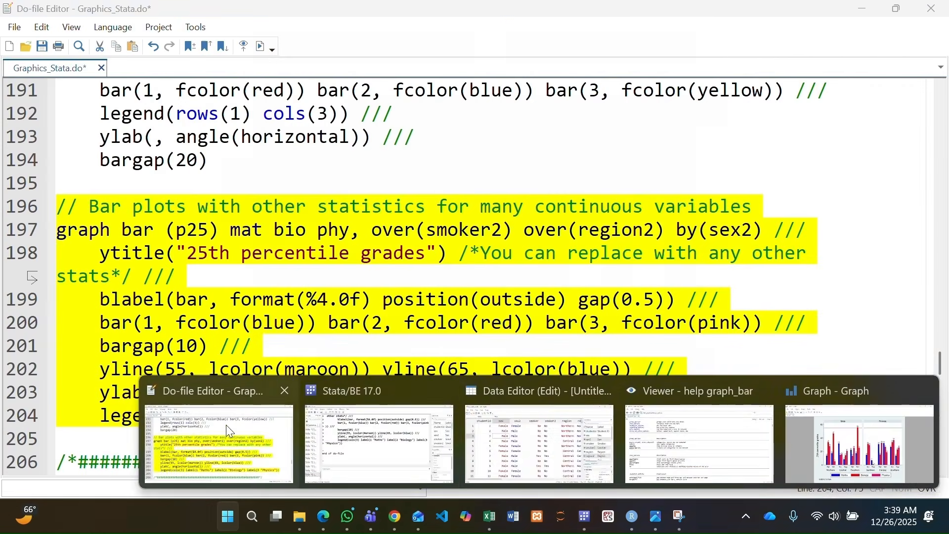
left_click(227, 425)
left_click(230, 370)
key("super")
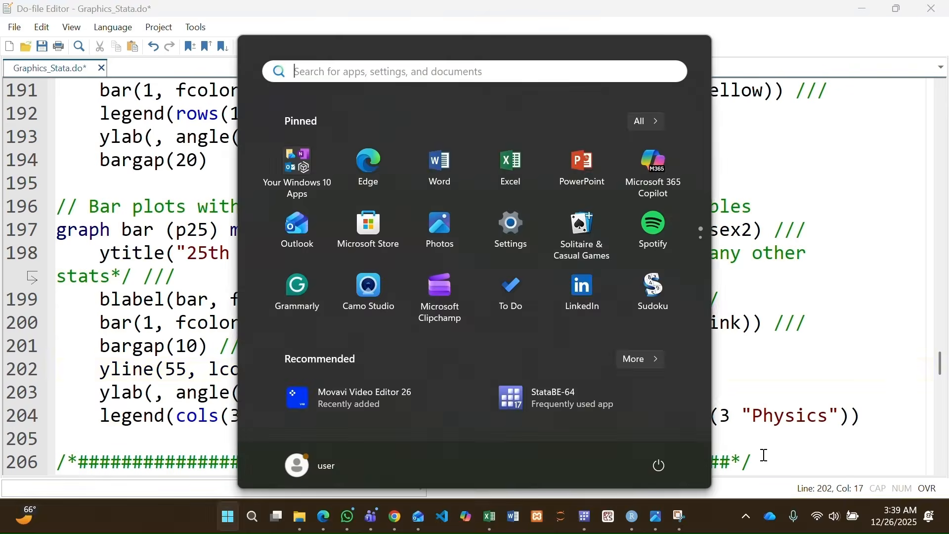
mouse_move(585, 517)
left_click(865, 438)
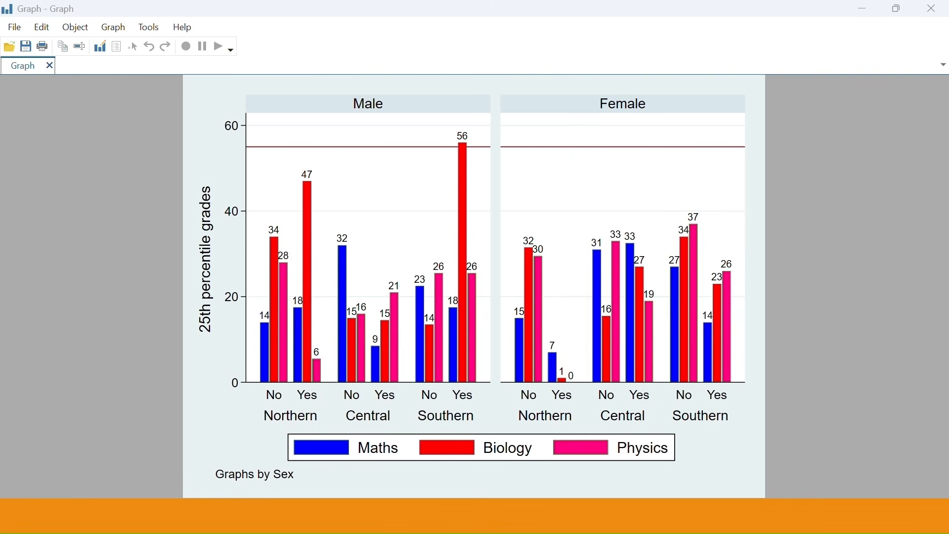
Step: Return to the do-file and set the reference lines on line 202 to 15 for maroon and 25 for blue
key("super")
mouse_move(578, 525)
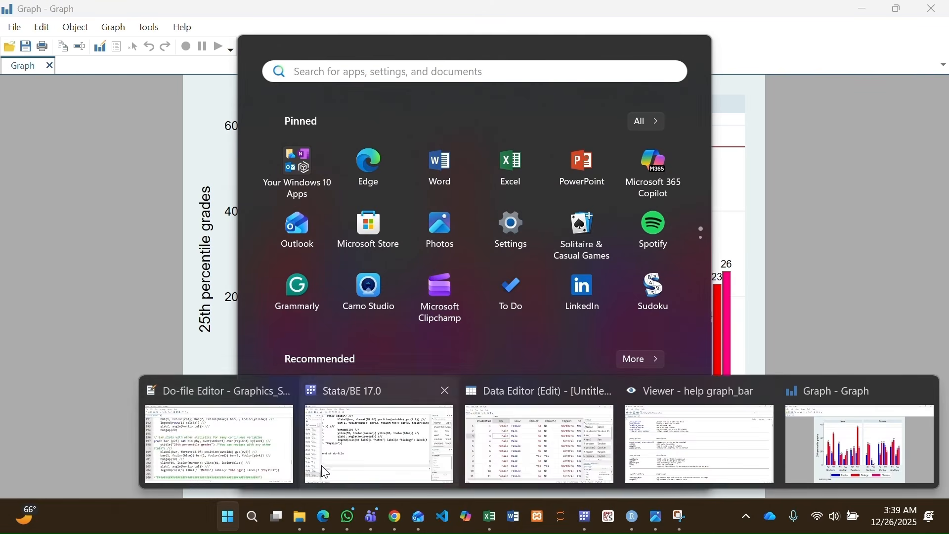
left_click(213, 435)
type("1")
left_click(450, 370)
type("25, lcolor(blue)) ///")
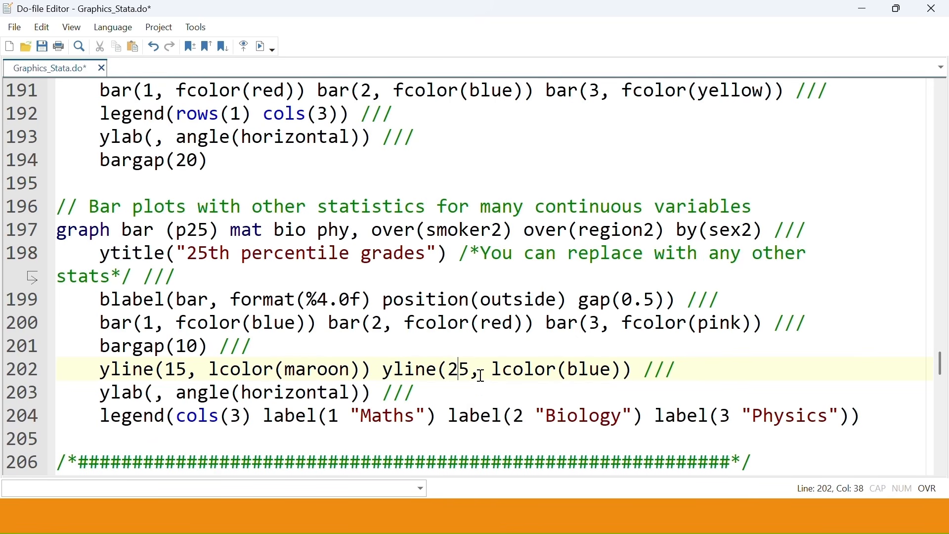
Step: Save the do-file and rerun lines 196 to 204 to redraw the graph with the new reference lines
left_click_drag(852, 416, 44, 217)
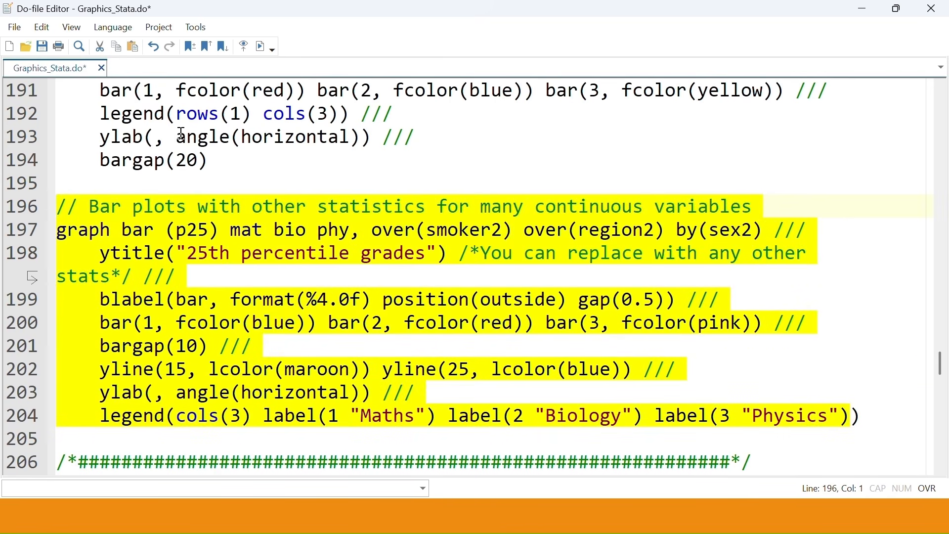
left_click(42, 47)
left_click(262, 46)
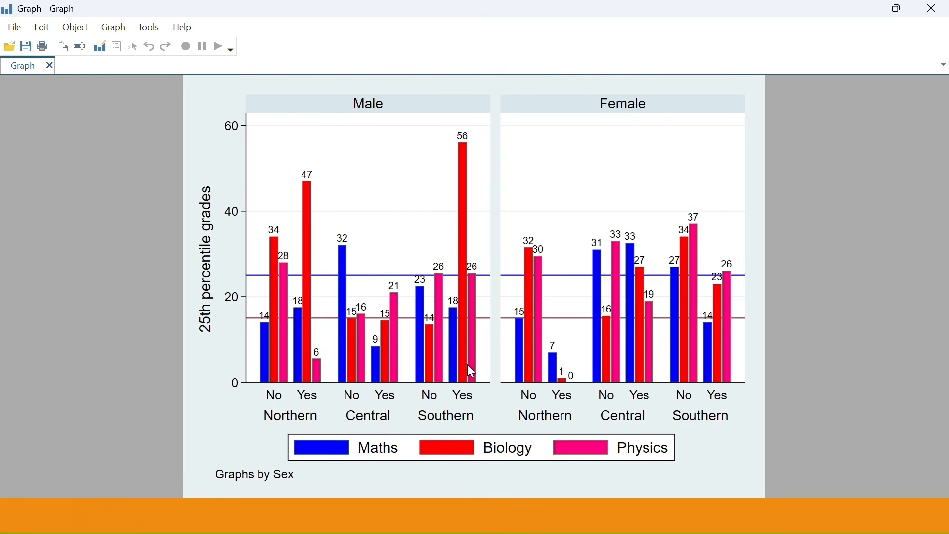
Step: Return to the do-file and look through the remaining code from the pie charts section to the end of the script
key("super")
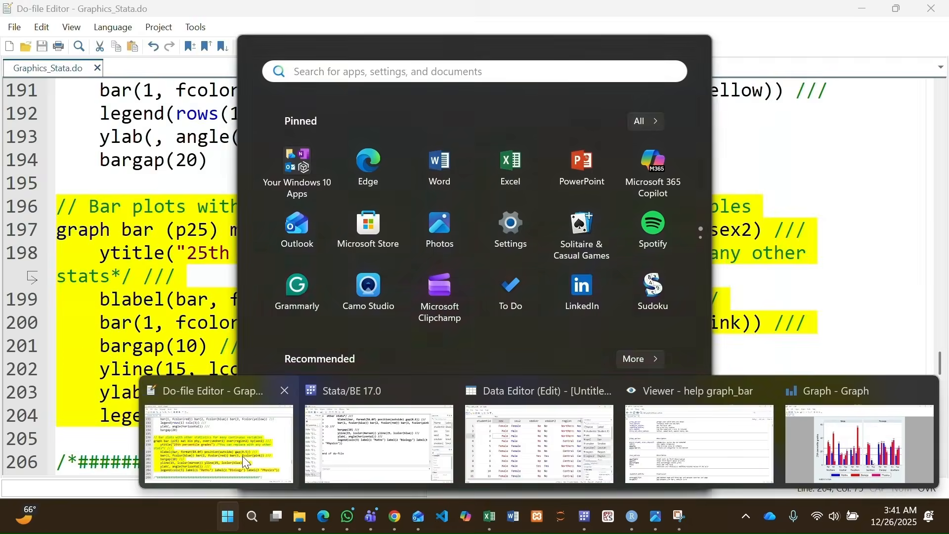
left_click(243, 456)
scroll(165, 310, "down", 1)
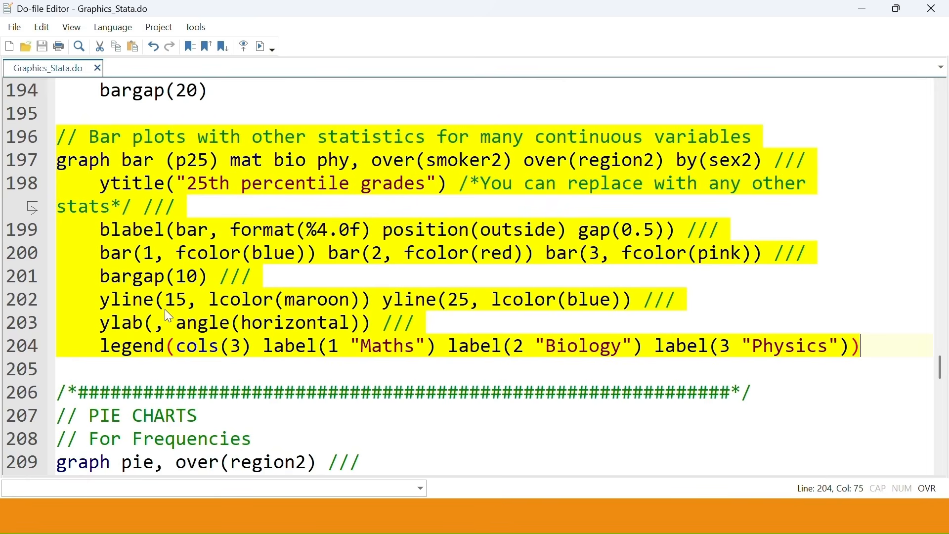
scroll(166, 312, "down", 3)
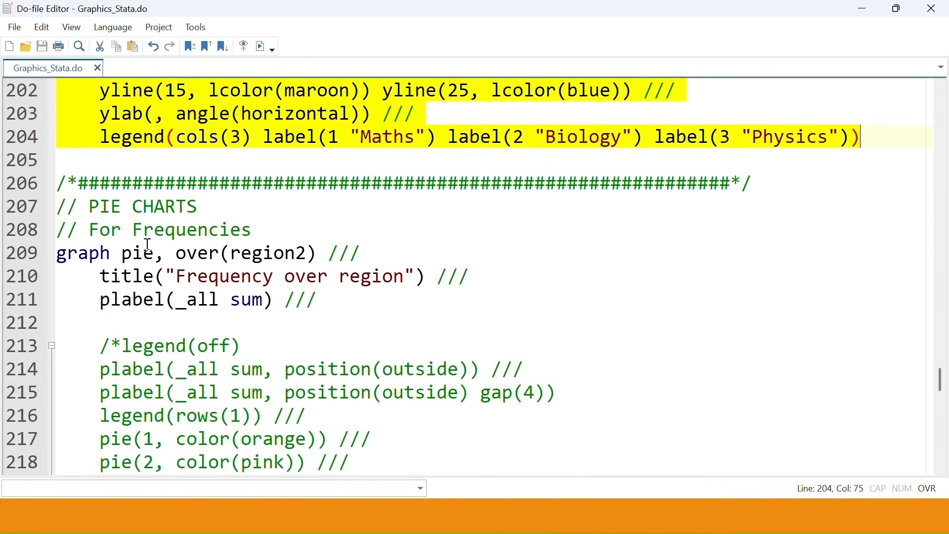
scroll(148, 245, "up", 1)
scroll(149, 247, "down", 5)
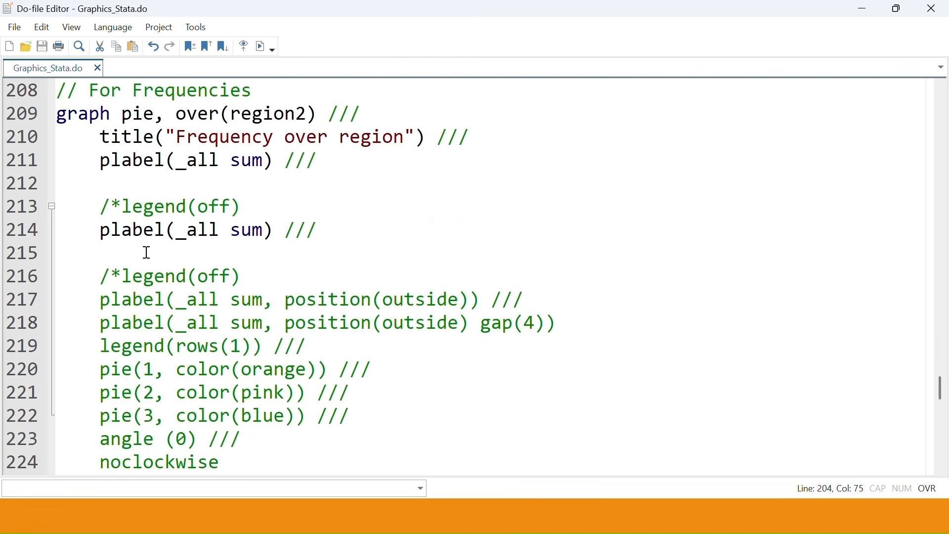
scroll(147, 252, "up", 2)
scroll(145, 250, "down", 15)
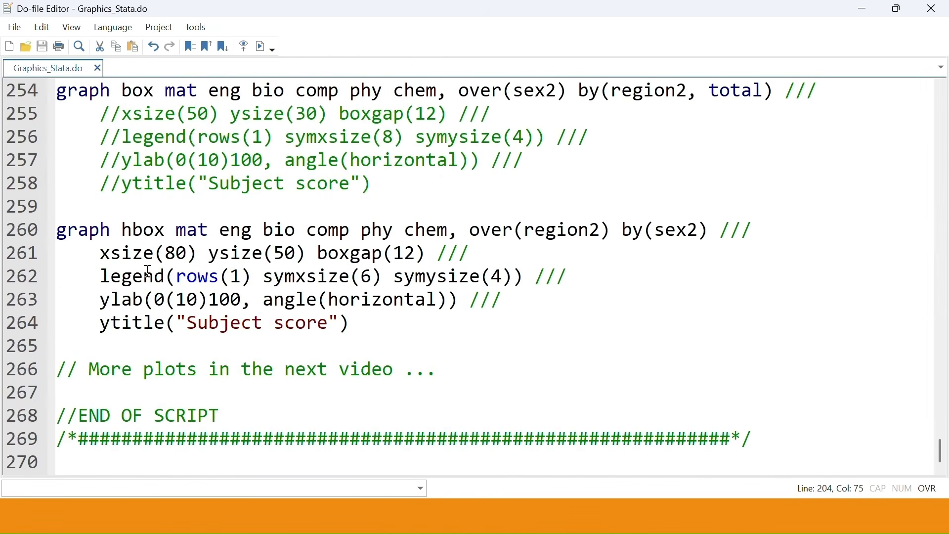
scroll(148, 273, "up", 1)
scroll(148, 273, "up", 16)
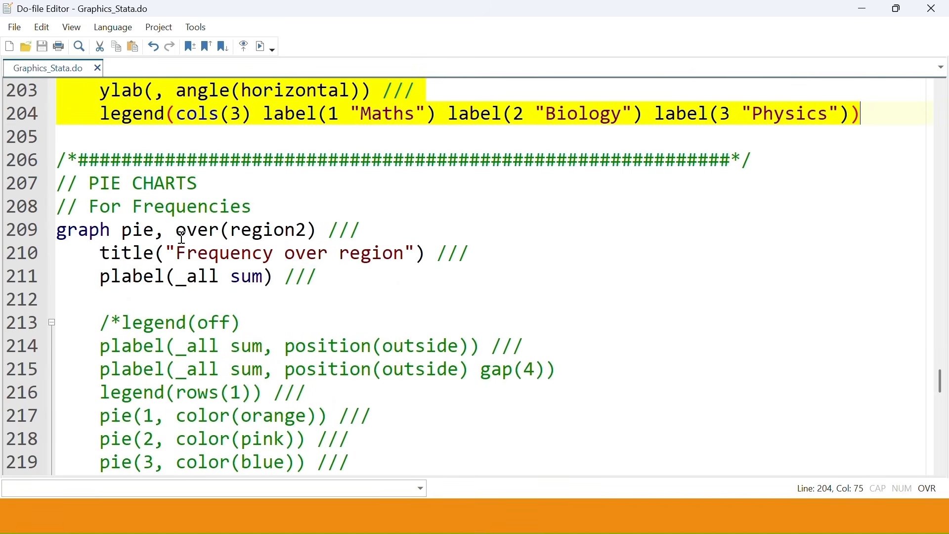
scroll(165, 210, "down", 1)
scroll(163, 222, "up", 1)
scroll(163, 220, "down", 1)
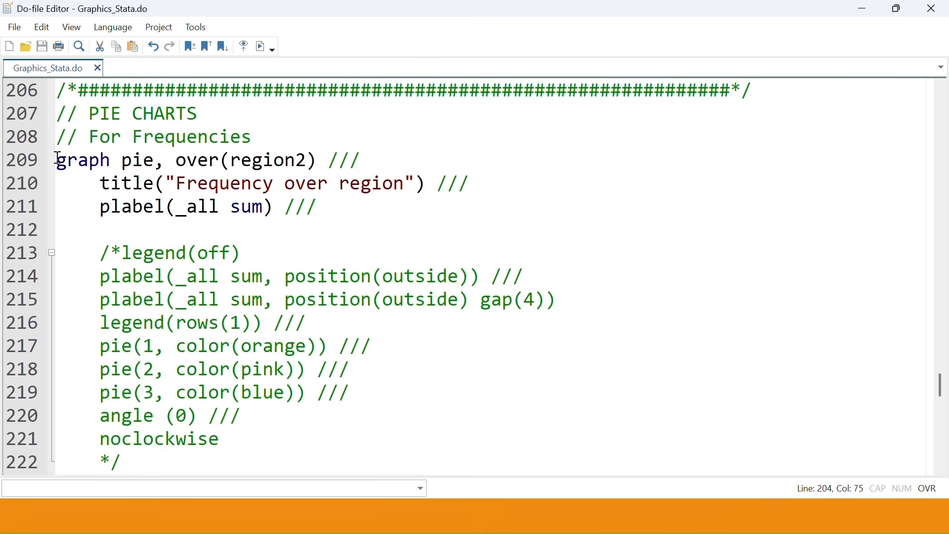
Step: Copy "graph pie, over(region2)" onto its own line below the "For Frequencies" comment and run it to draw a basic pie chart
left_click_drag(59, 89, 277, 459)
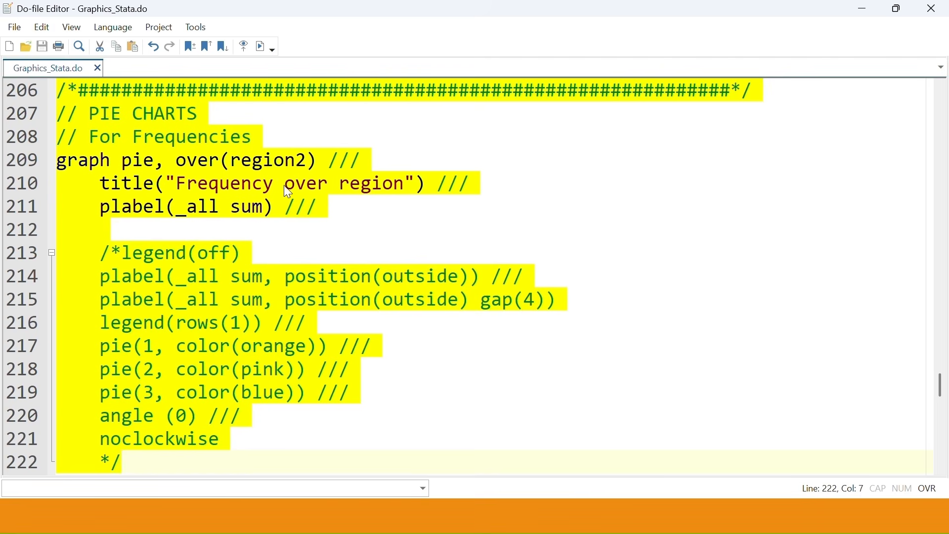
left_click(308, 180)
left_click_drag(316, 159, 57, 162)
key("ctrl+c")
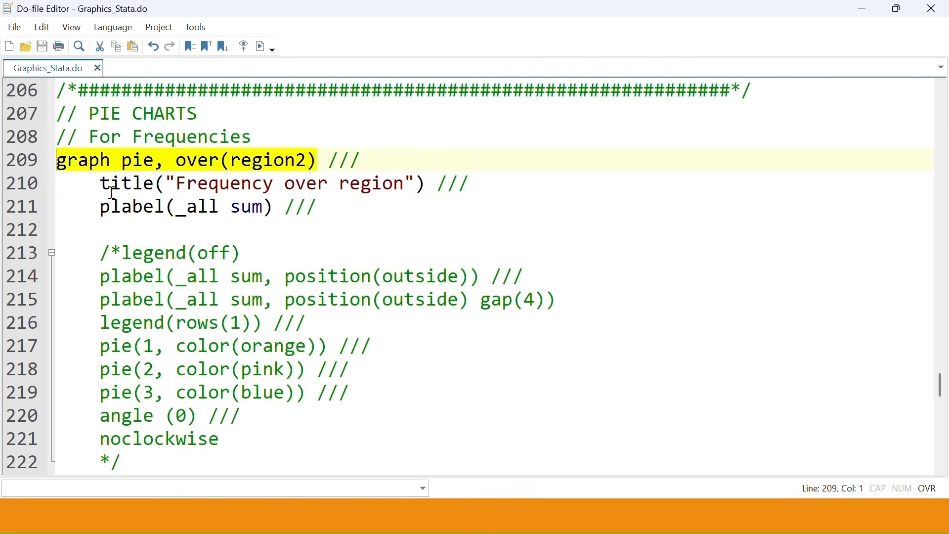
left_click(277, 135)
key("Return")
key("ctrl+v")
key("Return")
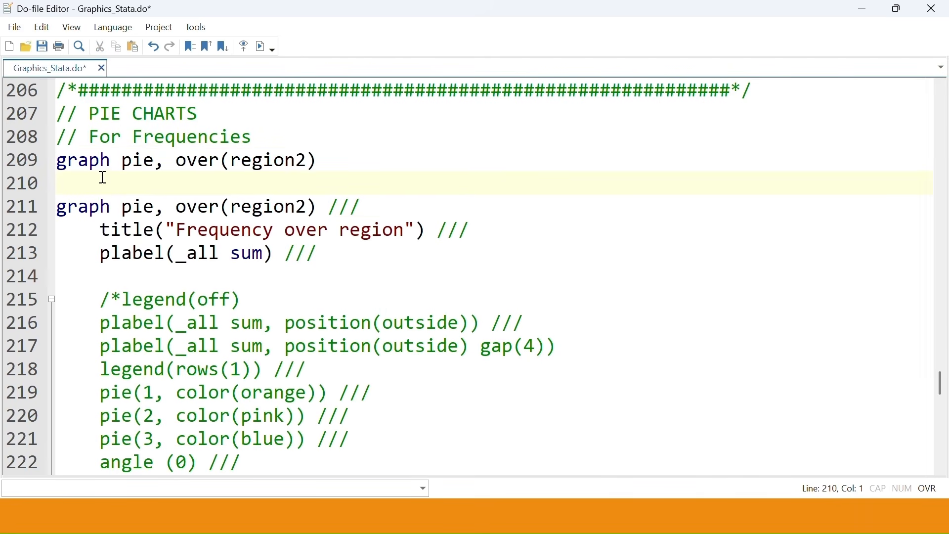
left_click_drag(317, 162, 57, 161)
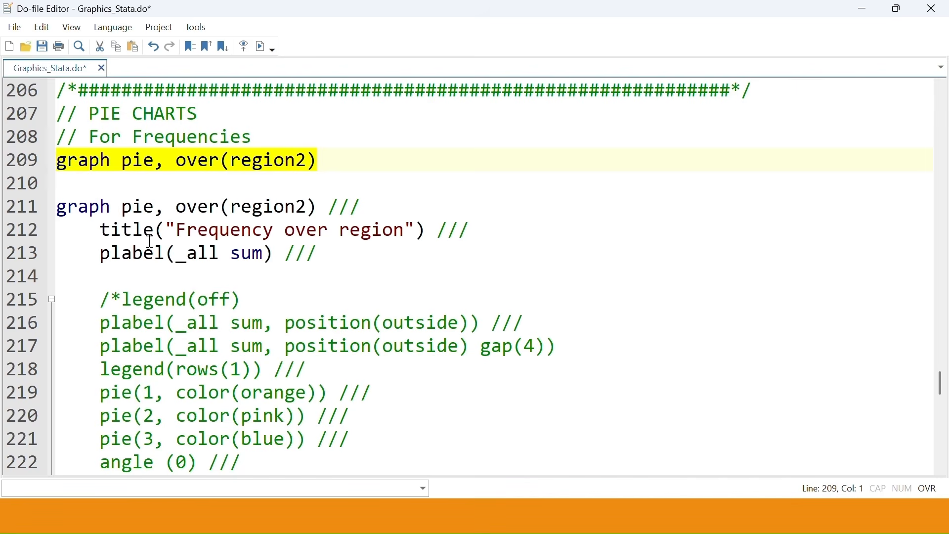
left_click(261, 46)
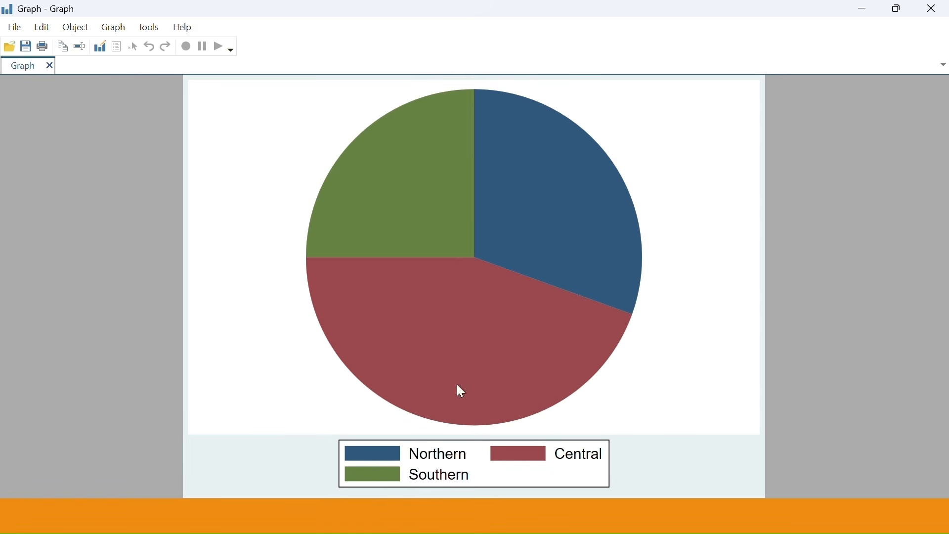
Step: Return to the do-file and clear the contents of the plabel option on line 213 of the frequency pie command
key("super")
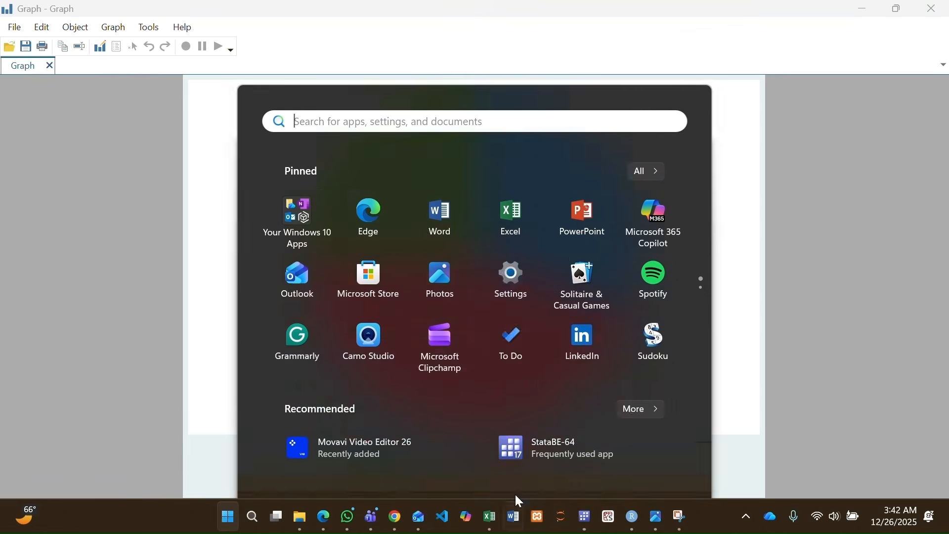
mouse_move(592, 519)
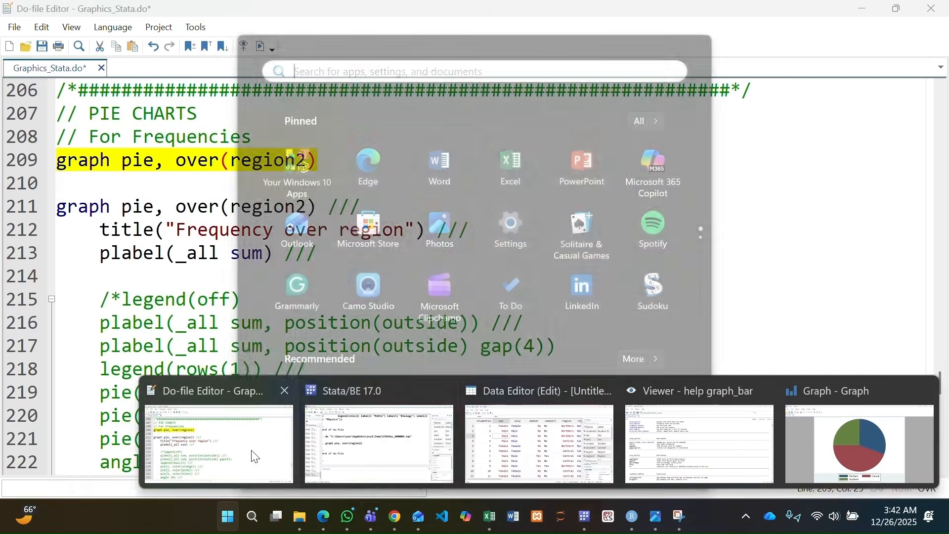
left_click(250, 453)
left_click_drag(64, 214, 366, 314)
scroll(386, 289, "up", 2)
scroll(318, 286, "down", 1)
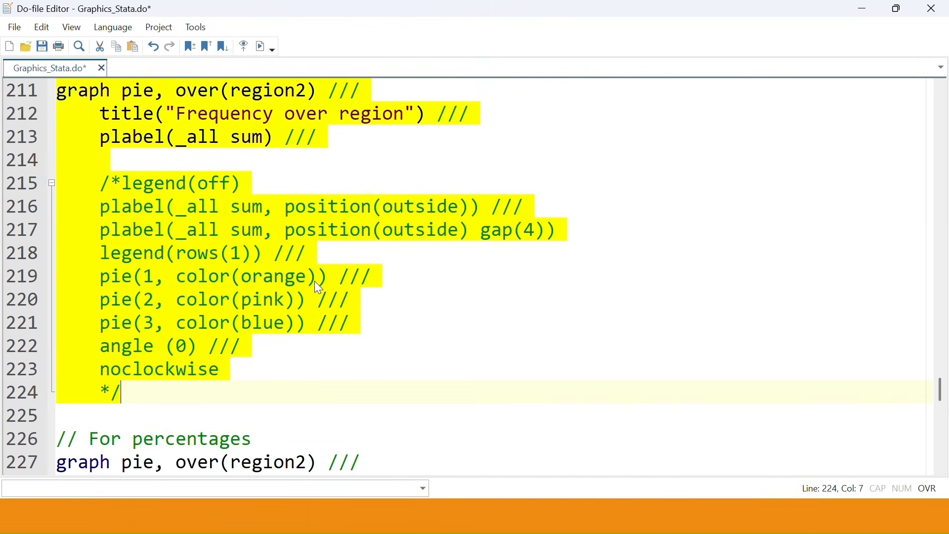
left_click(941, 88)
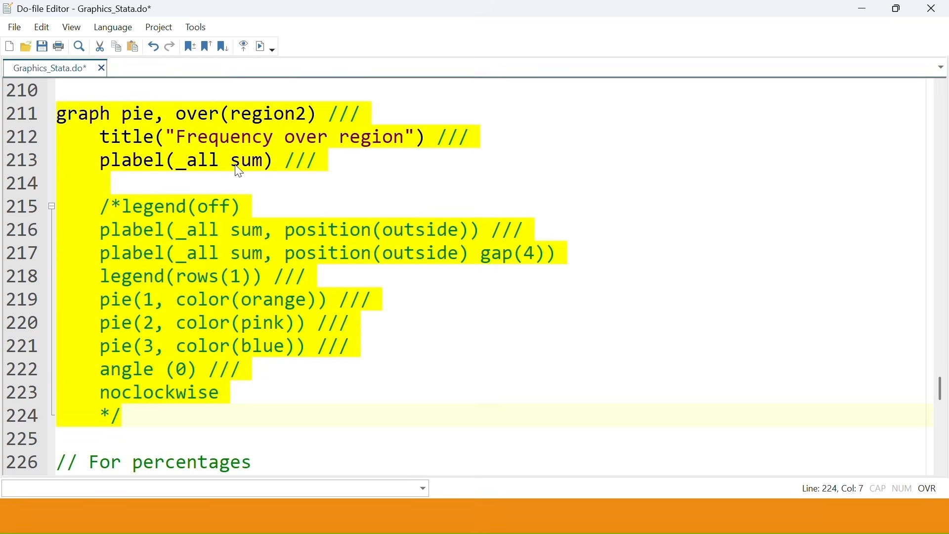
left_click(262, 163)
left_click_drag(263, 163, 175, 163)
key("Delete")
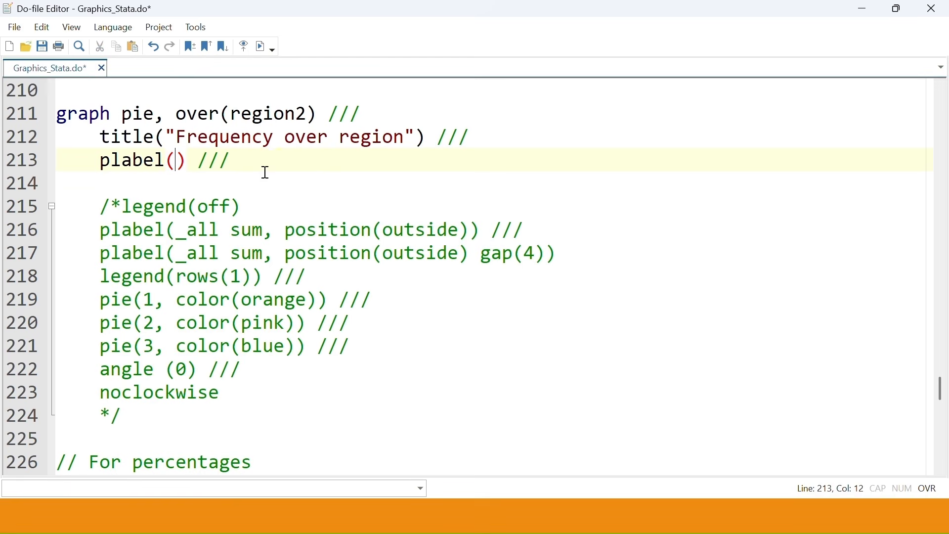
Step: Run lines 211 to 224 to draw the pie chart titled "Frequency over region" with the empty plabel option
left_click_drag(66, 110, 389, 222)
scroll(450, 211, "up", 6)
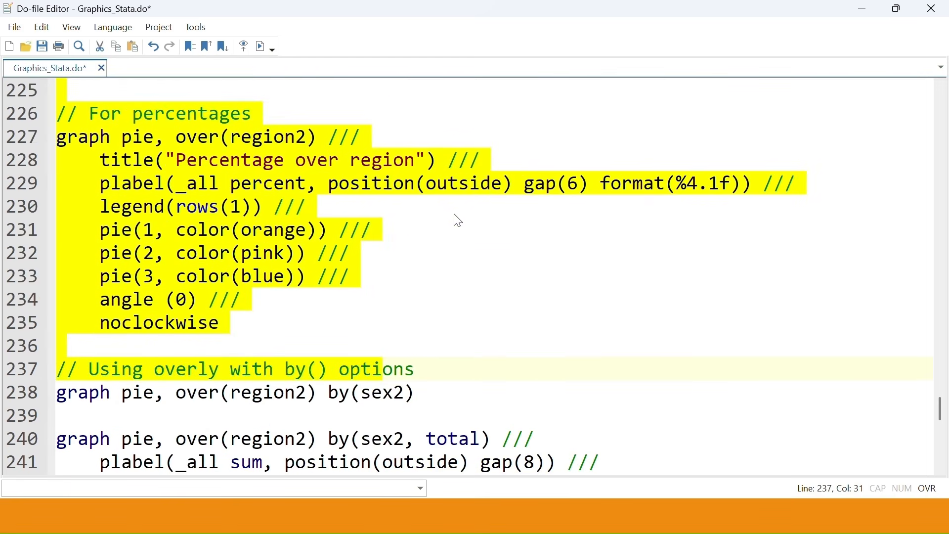
left_click(257, 356, "shift")
scroll(346, 333, "up", 2)
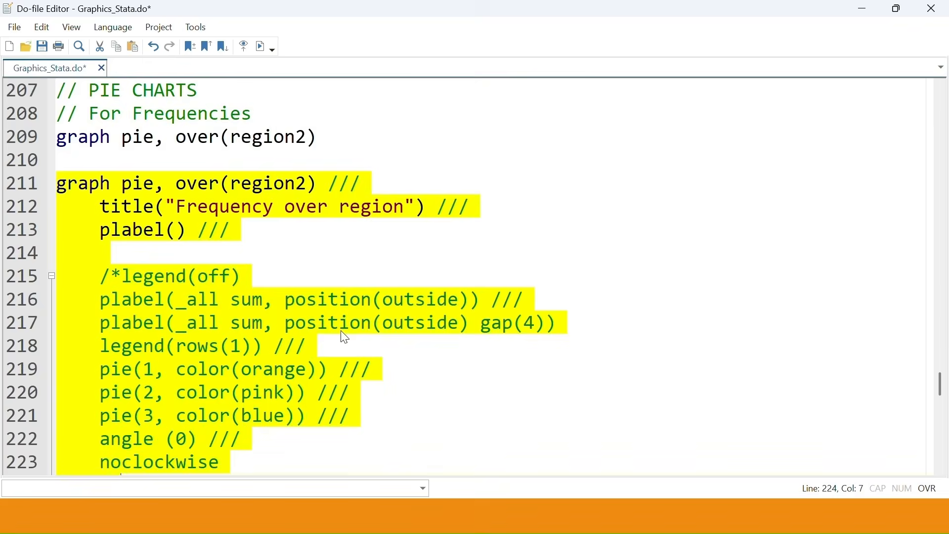
scroll(346, 333, "down", 1)
left_click(265, 46)
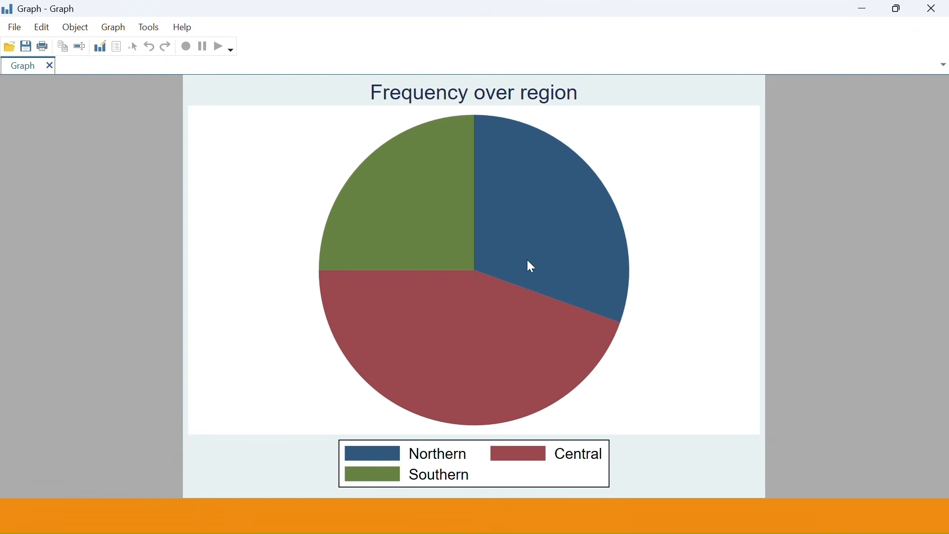
Step: Return to the do-file and run lines 211 to 219 to draw the frequency pie chart with outside labels, custom colours and a 90-degree angle
key("super")
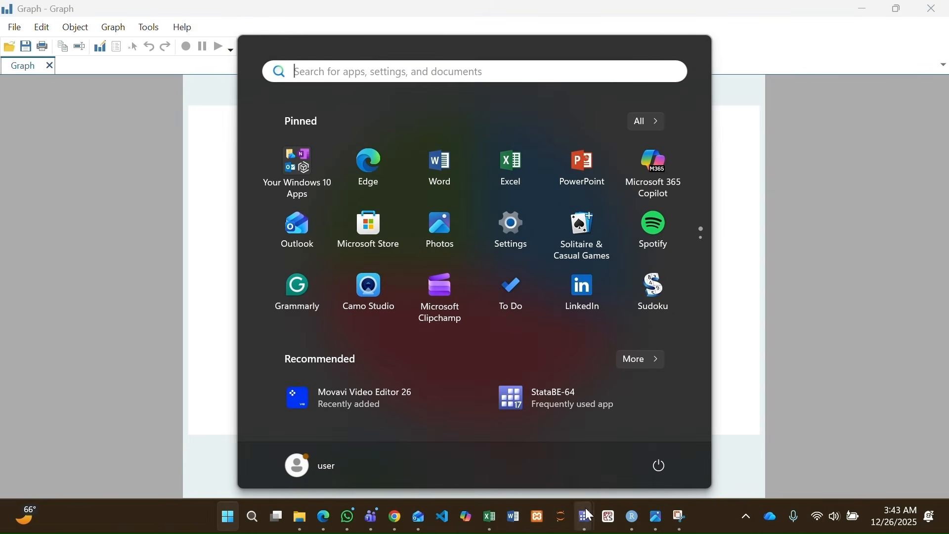
mouse_move(517, 524)
left_click(244, 394)
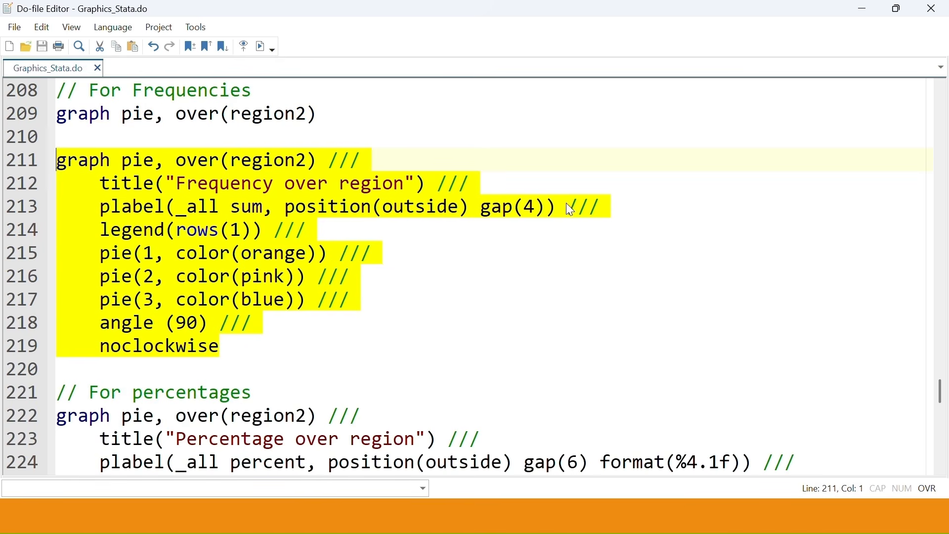
left_click(254, 48)
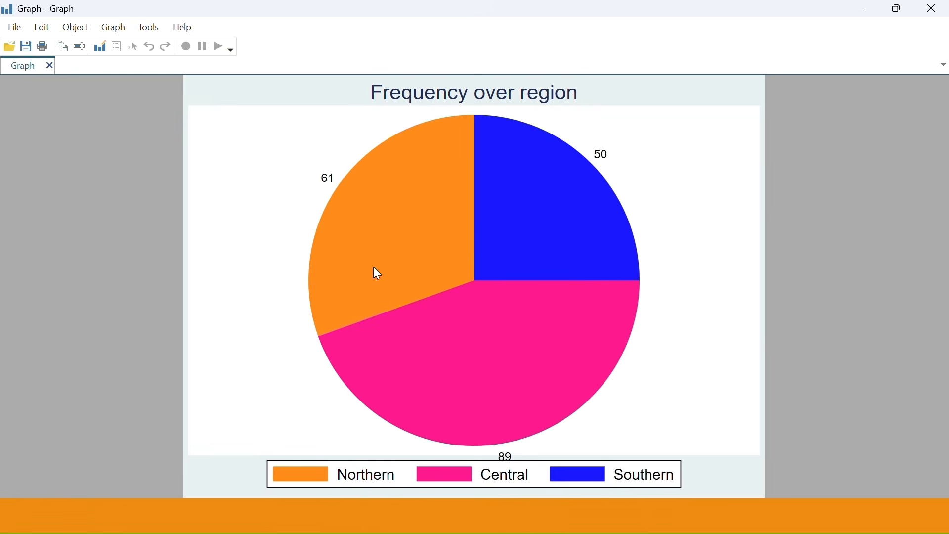
Step: Return to the do-file, set the frequency pie chart's angle to 180 on line 218, and run lines 211 to 219
key("super")
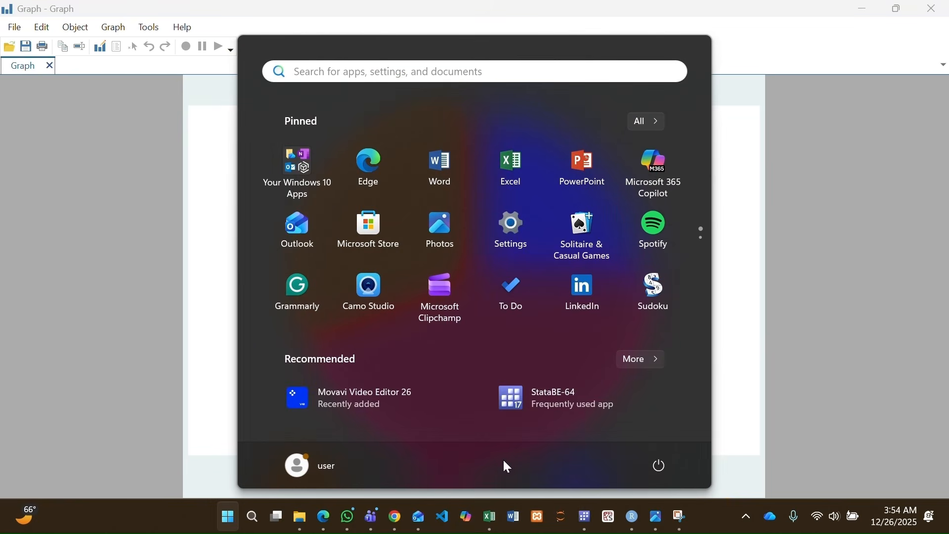
mouse_move(595, 525)
left_click(220, 475)
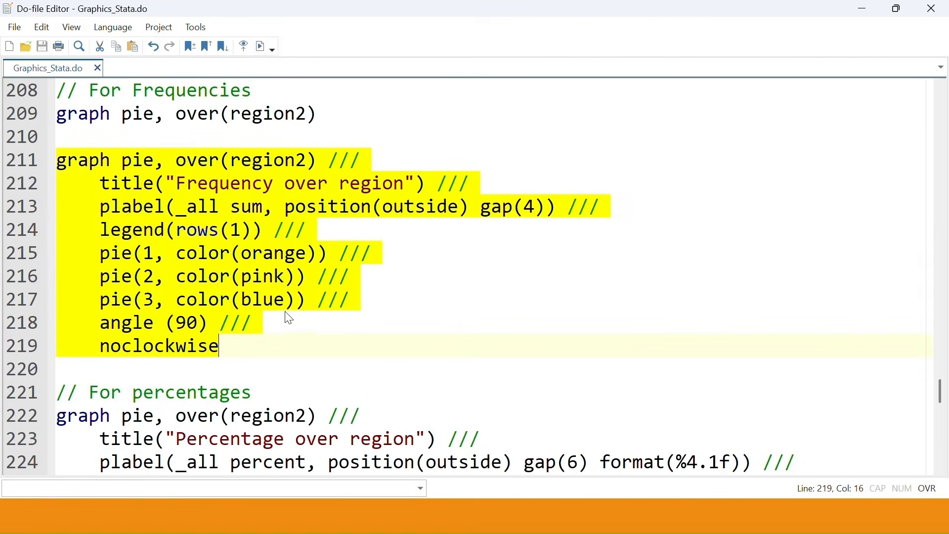
left_click(187, 323)
key("BackSpace")
type("18")
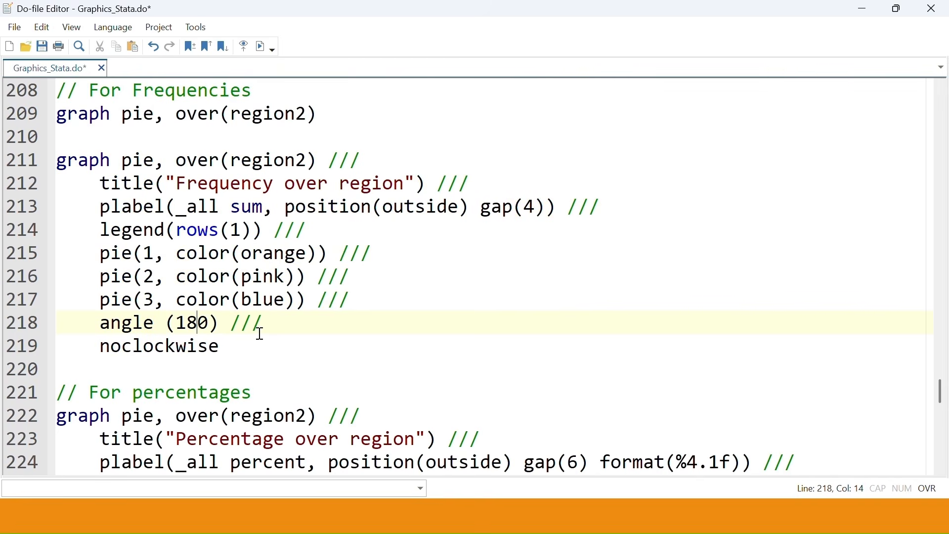
left_click_drag(232, 352, 57, 161)
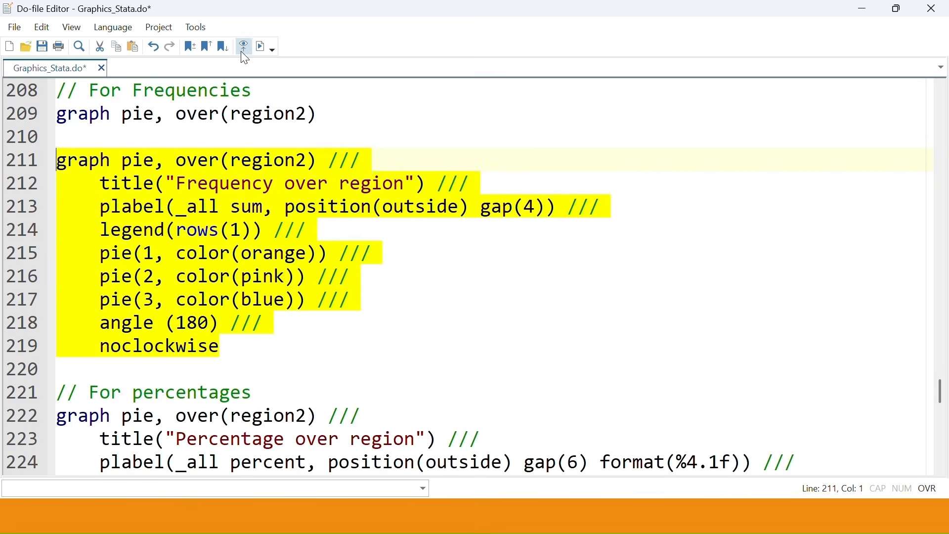
left_click(264, 47)
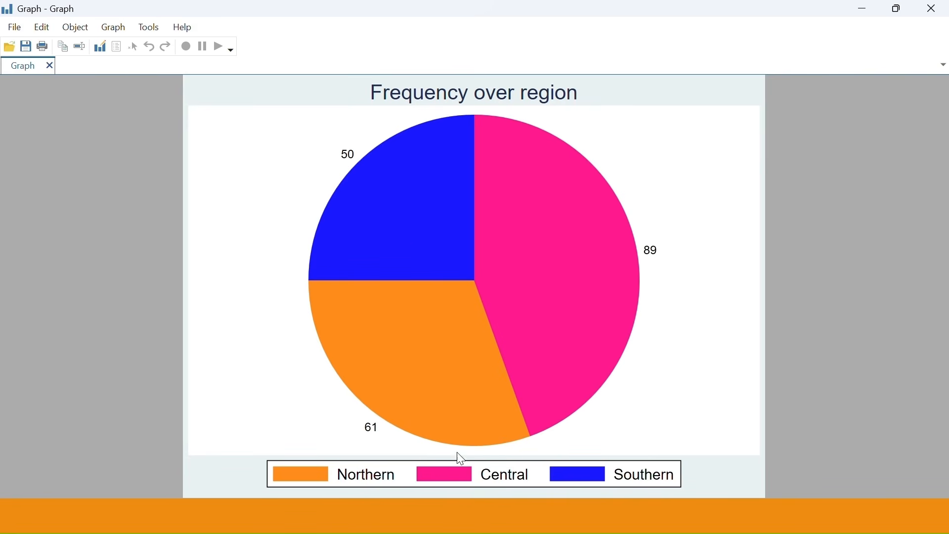
Step: Return to the do-file, set the frequency pie chart's angle to 270 on line 218, and run lines 211 to 219
key("super")
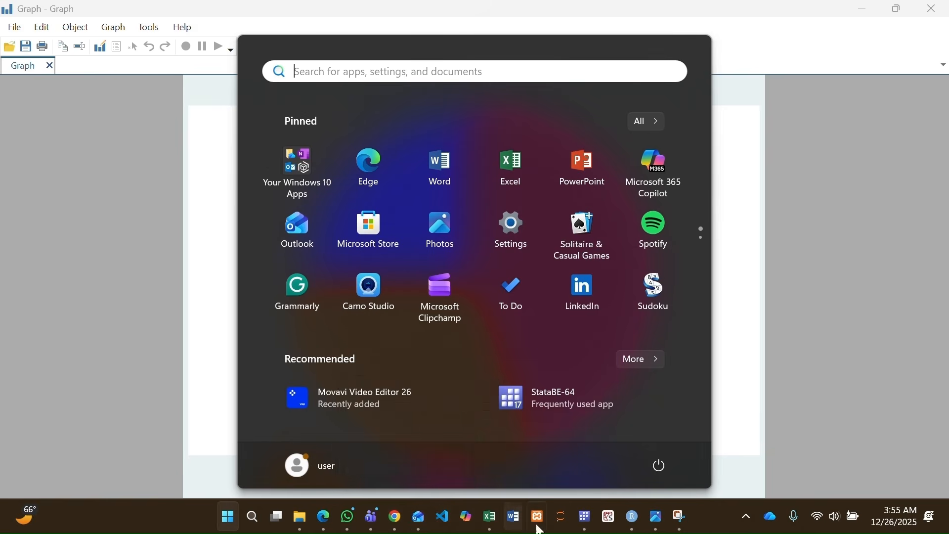
mouse_move(585, 517)
left_click(274, 459)
left_click(191, 328)
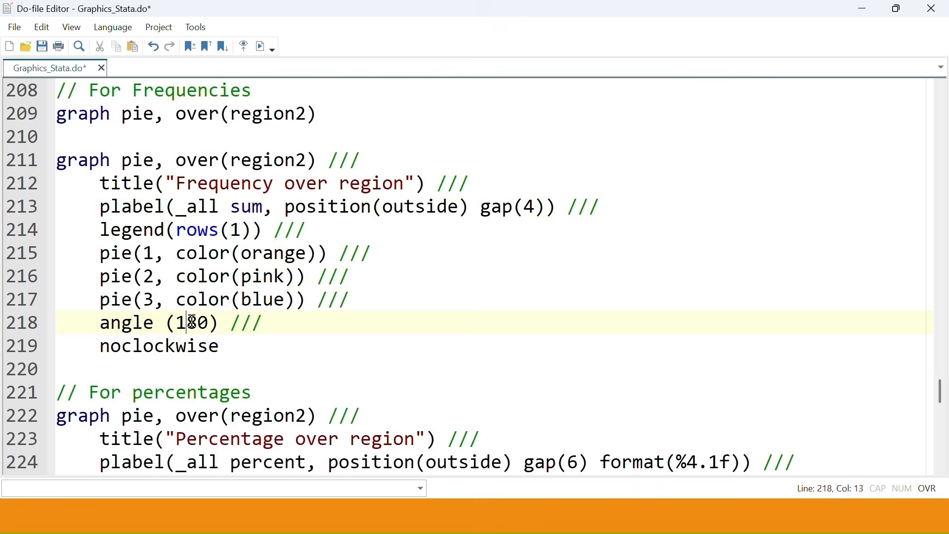
key("BackSpace")
type("27")
key("Delete")
left_click_drag(255, 343, 22, 168)
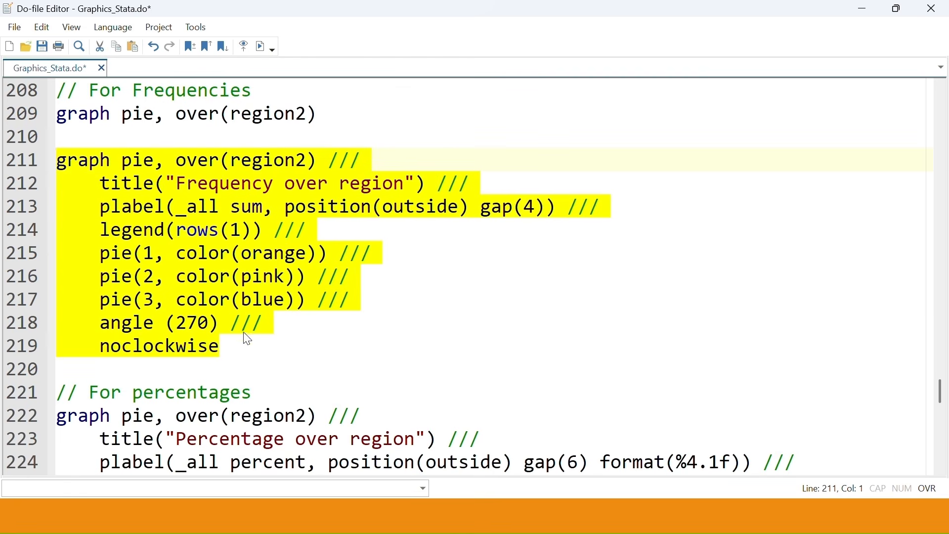
left_click(261, 46)
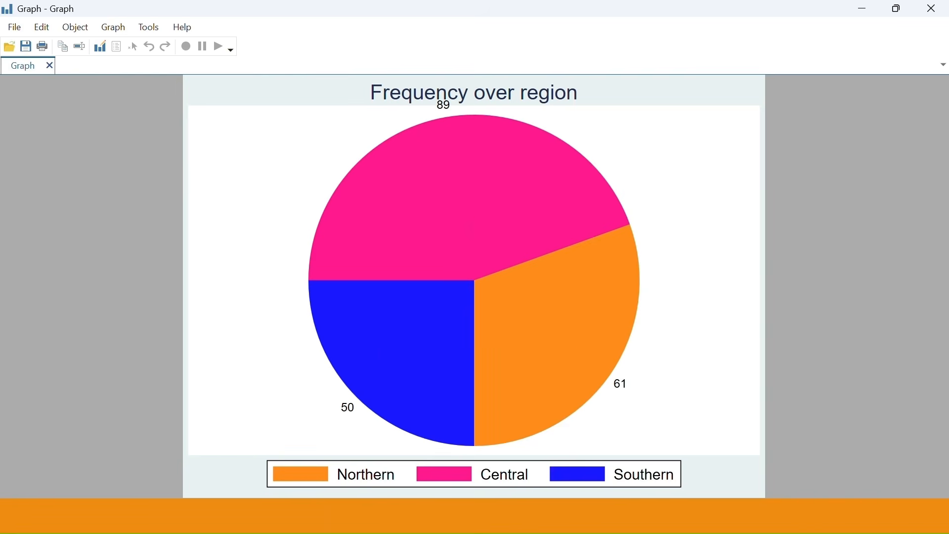
Step: Return to the do-file, comment out noclockwise on line 219 with //, and rerun the frequency pie command
key("super")
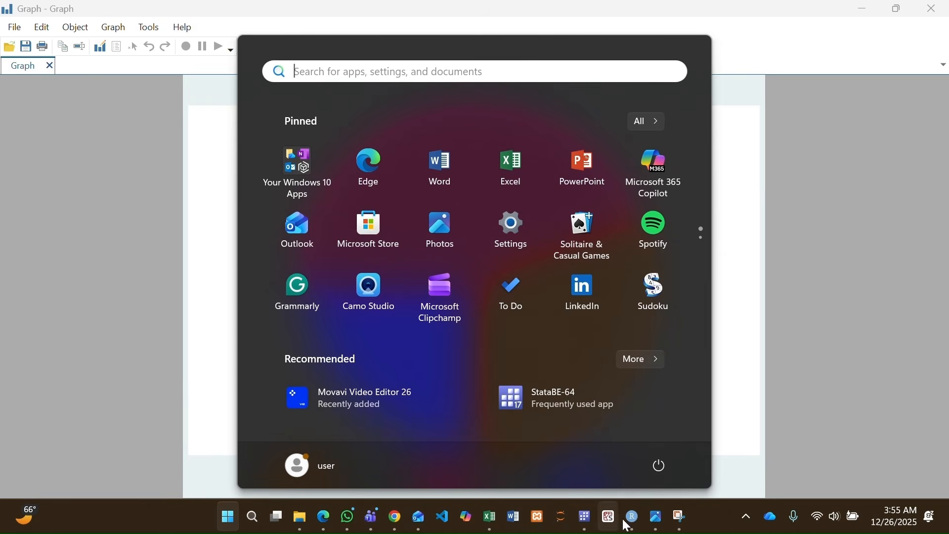
mouse_move(588, 525)
left_click(290, 465)
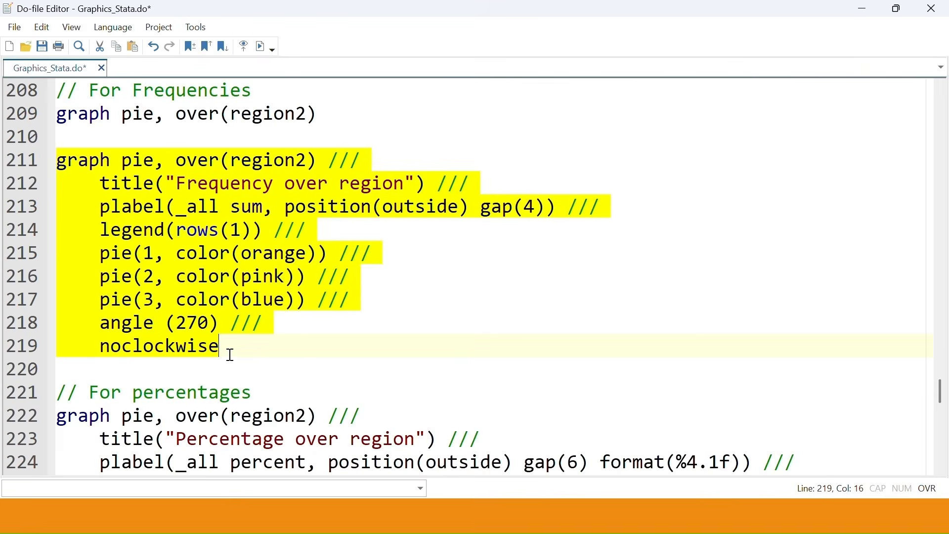
left_click_drag(230, 355, 154, 346)
left_click(100, 346)
type("//")
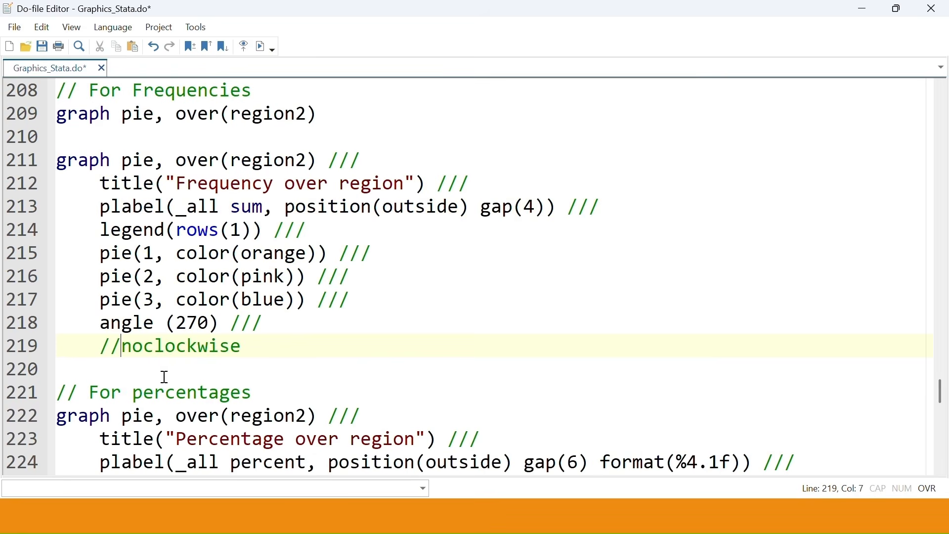
left_click_drag(284, 351, 4, 141)
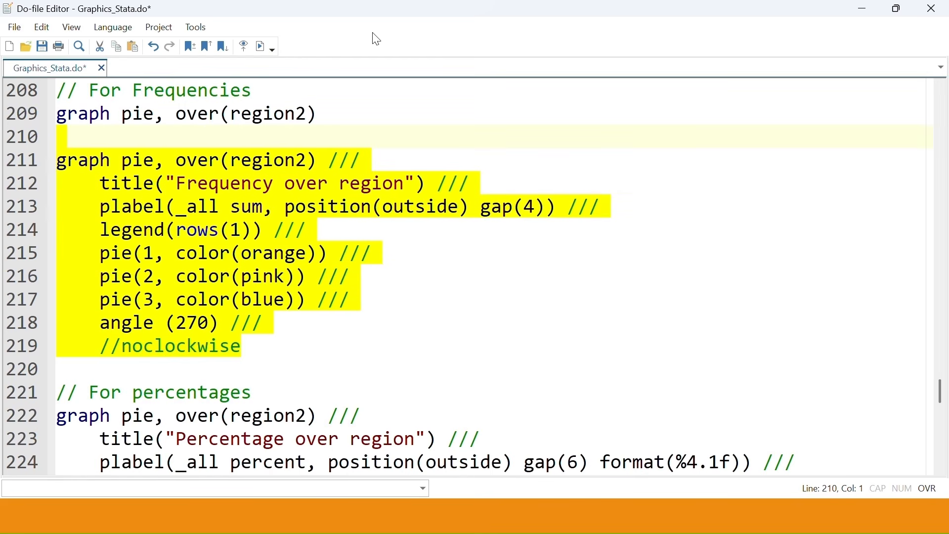
left_click(262, 46)
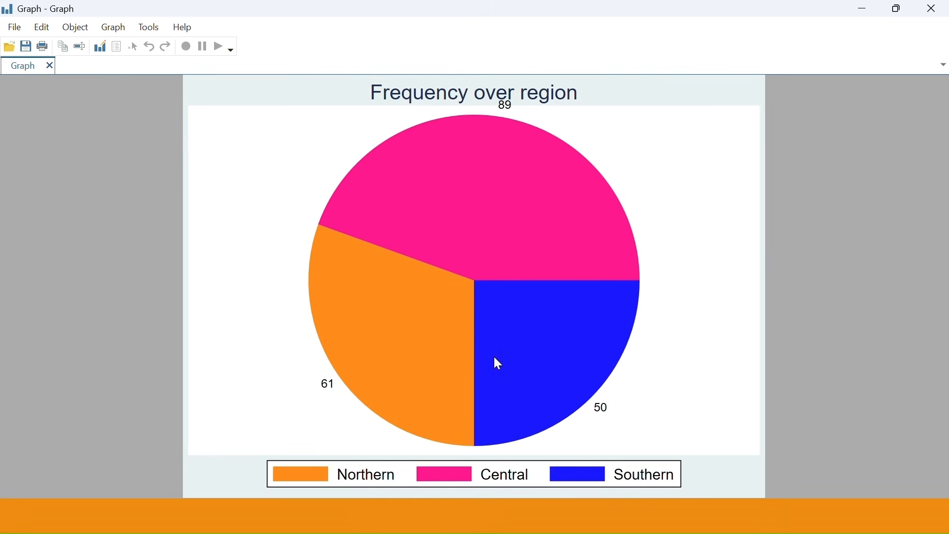
Step: Return to the do-file, set the frequency pie chart's angle to 0 and uncomment the noclockwise option on line 219
key("super")
mouse_move(584, 517)
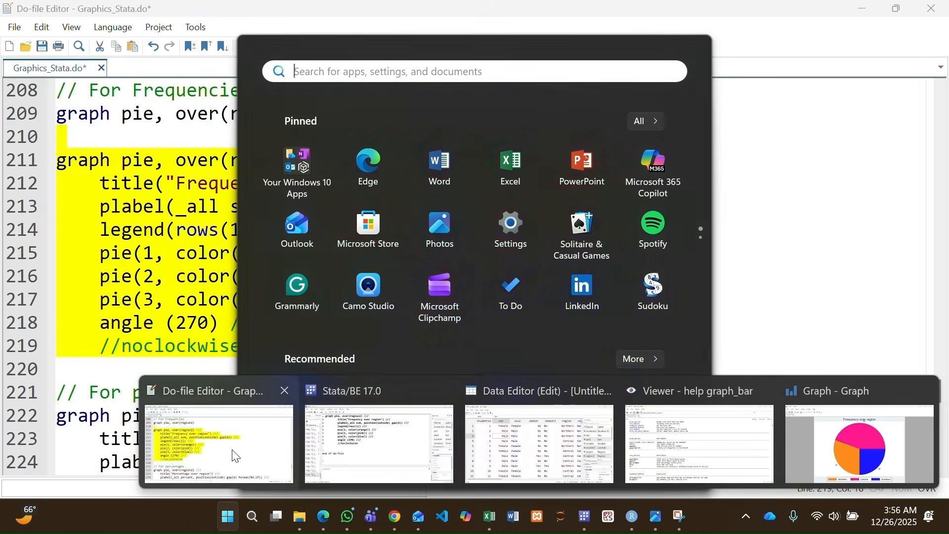
left_click(236, 457)
left_click(197, 325)
key("BackSpace")
key("BackSpace")
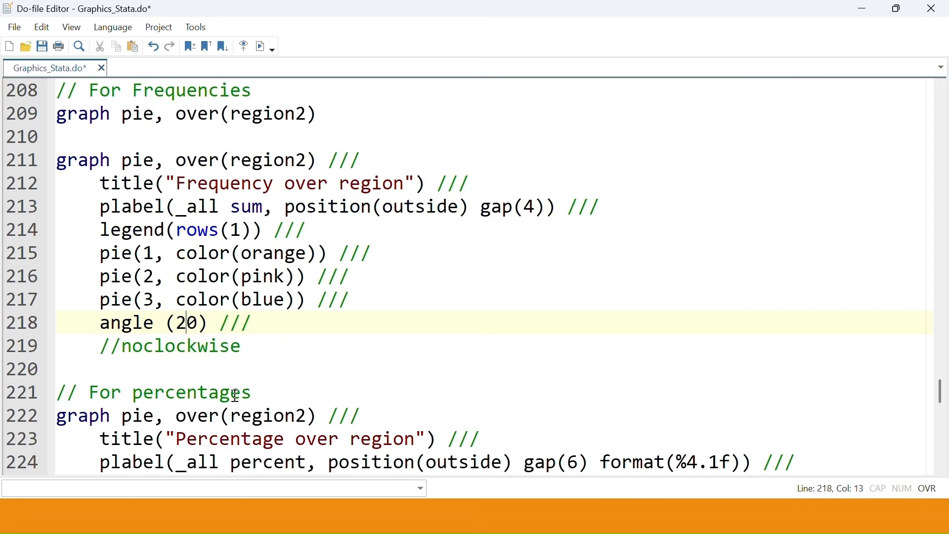
left_click(123, 346)
key("BackSpace")
key("BackSpace")
Step: Save the do-file and run lines 211 to 219 to redraw the frequency pie chart
left_click_drag(222, 346, 6, 163)
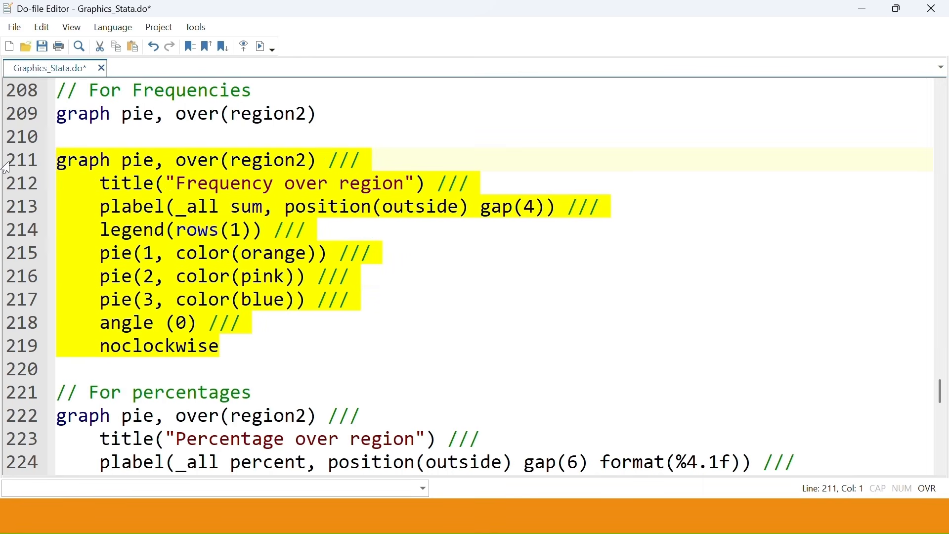
left_click(42, 46)
left_click(266, 46)
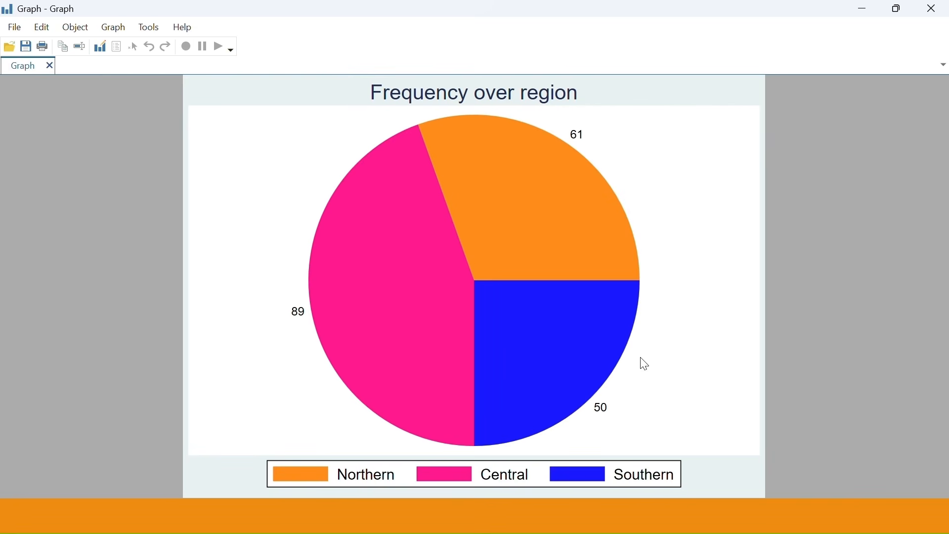
Step: Return to the do-file and run the "For percentages" block, lines 221 to 230, to draw the "Percentage over region" pie chart
key("super")
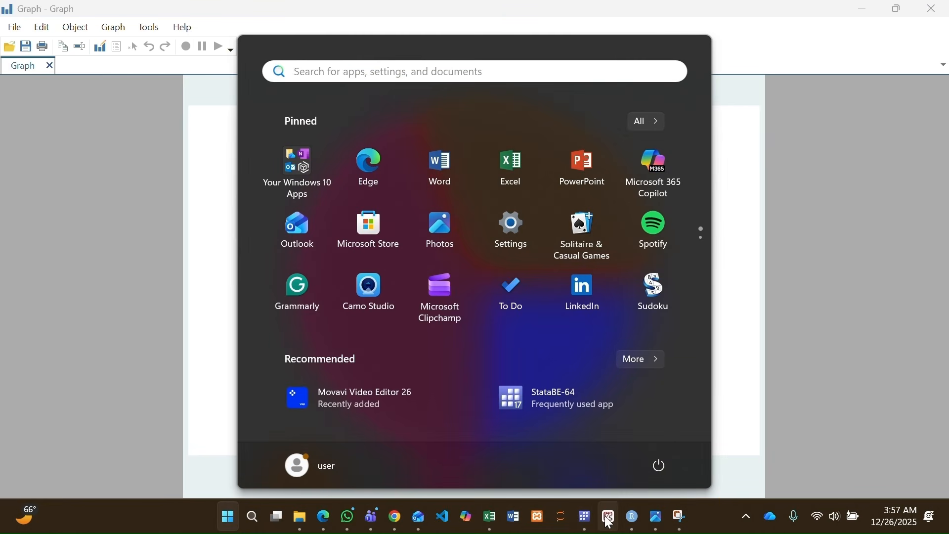
mouse_move(593, 525)
left_click(197, 423)
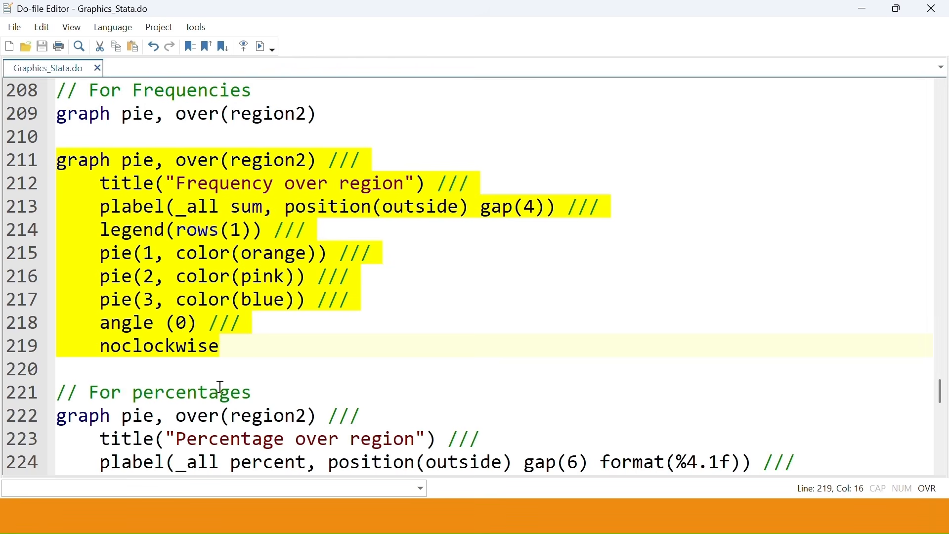
scroll(221, 387, "down", 2)
left_click(67, 254)
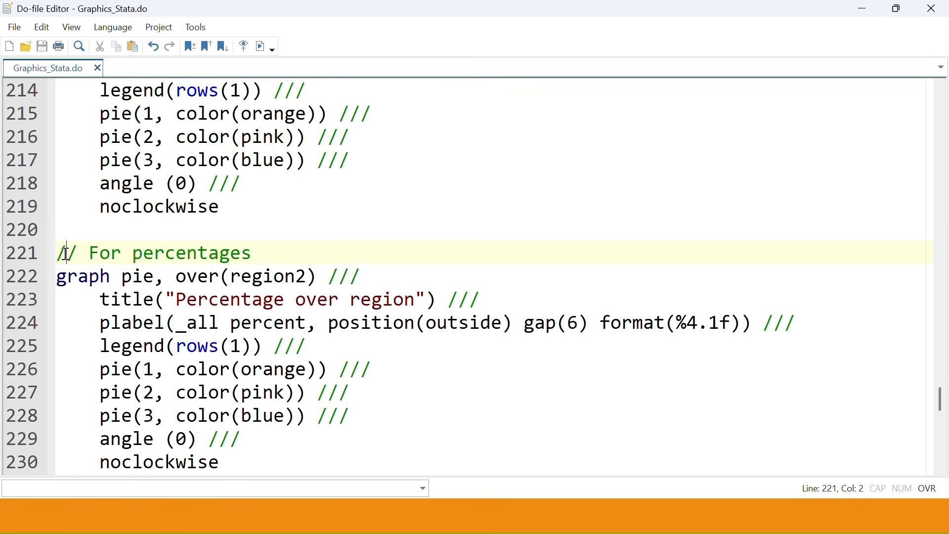
left_click_drag(57, 253, 229, 470)
scroll(218, 354, "down", 2)
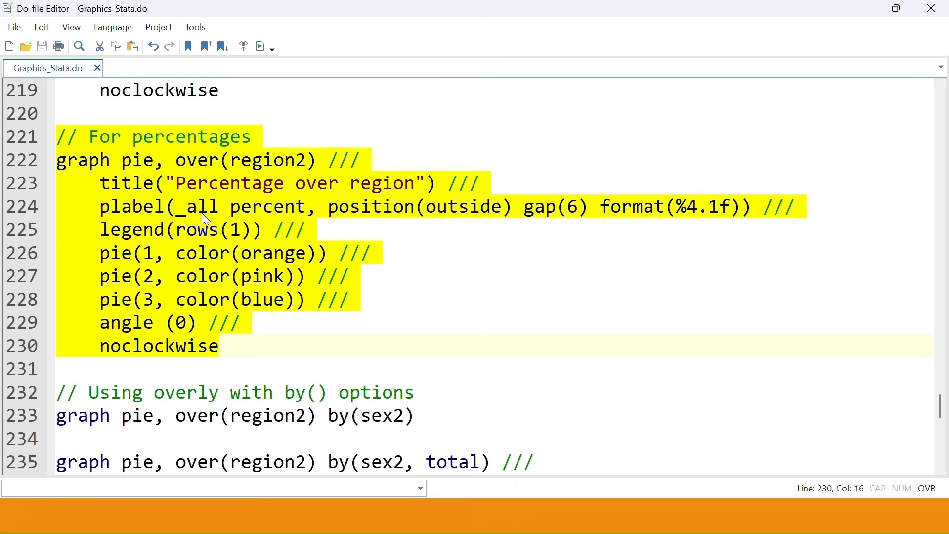
scroll(276, 227, "up", 3)
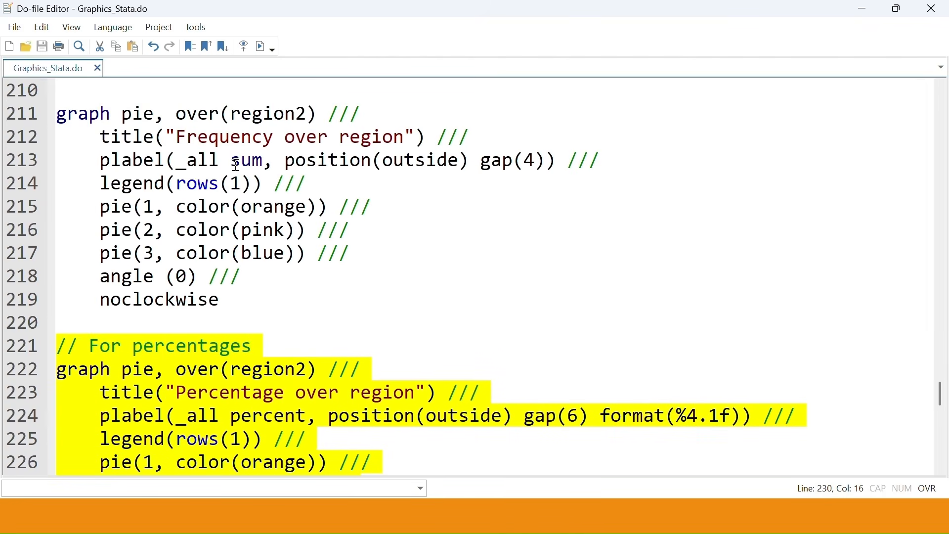
scroll(240, 192, "down", 2)
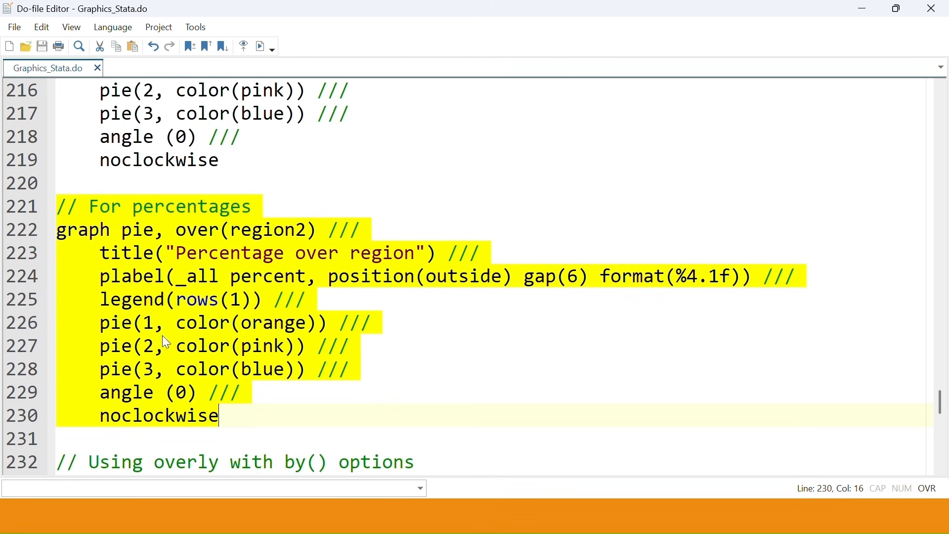
left_click(267, 50)
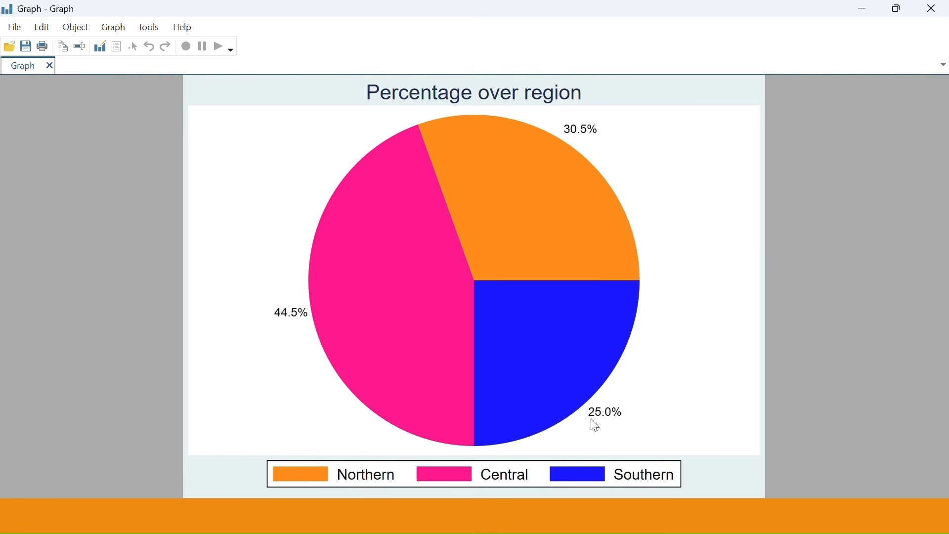
Step: Return to the do-file and run "graph pie, over(region2) by(sex2)" on line 233 to draw region pie charts by sex
key("super")
mouse_move(585, 516)
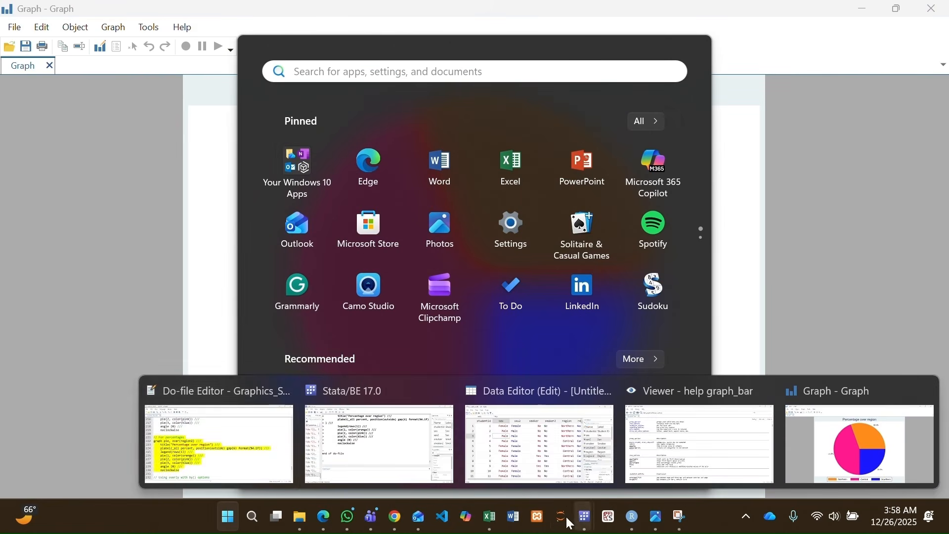
left_click(265, 468)
scroll(318, 392, "down", 3)
scroll(282, 381, "down", 2)
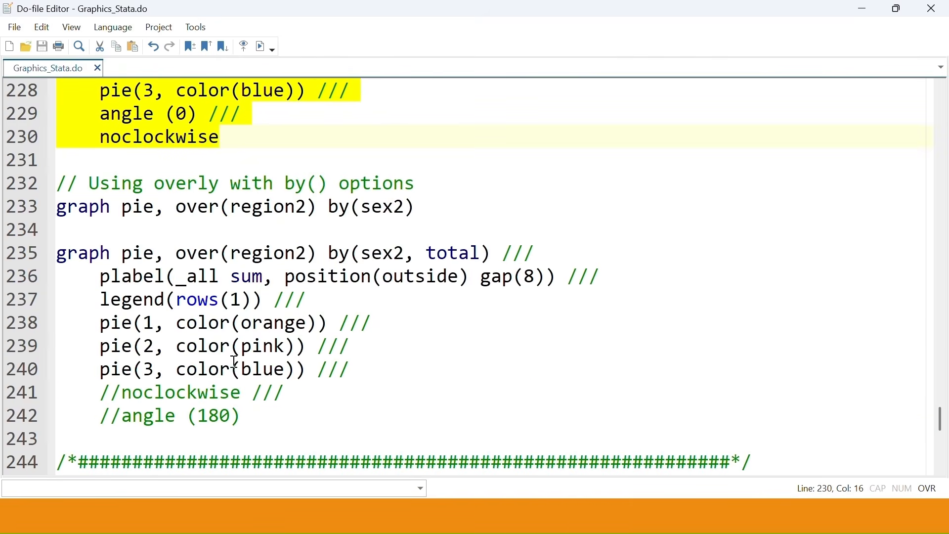
left_click_drag(67, 118, 400, 339)
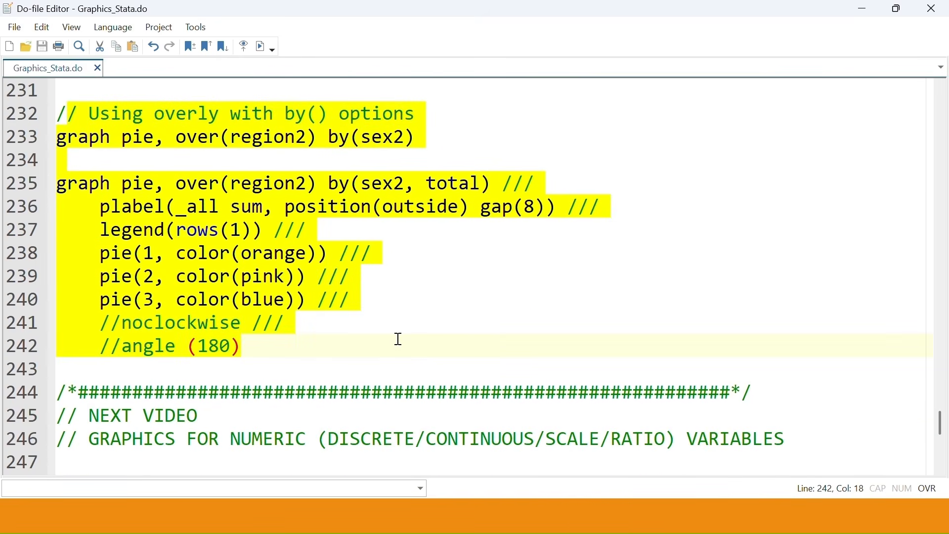
left_click(177, 141)
key("End")
key("shift+Home")
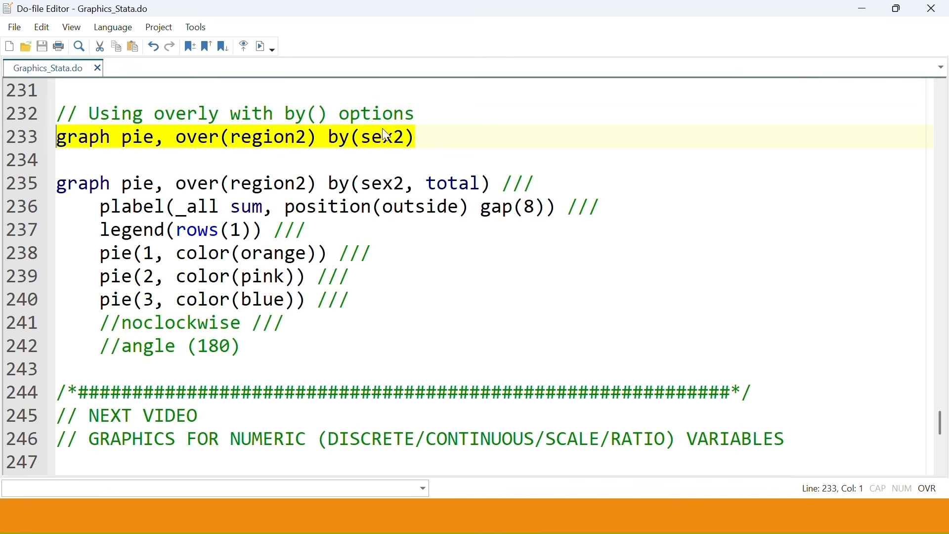
left_click(260, 48)
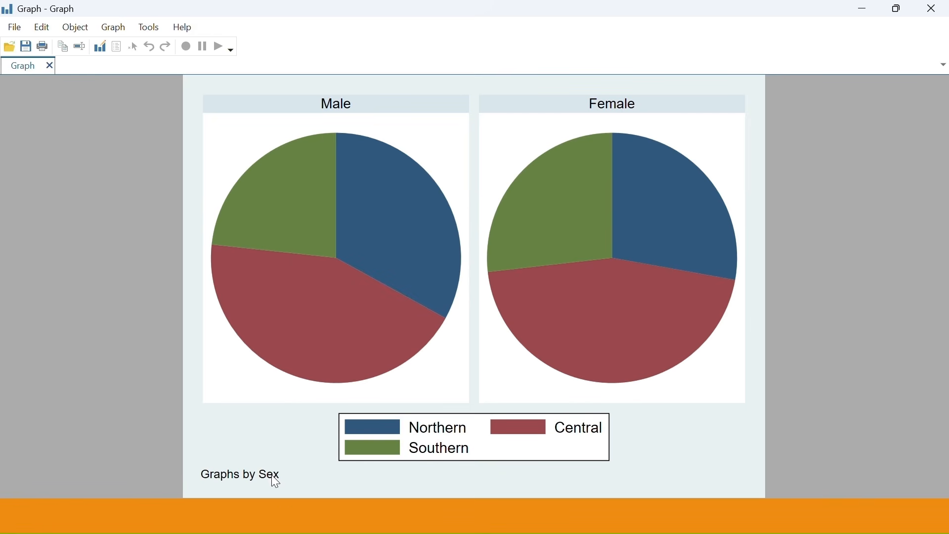
Step: Return to the do-file and uncomment the noclockwise and angle (180) options on lines 241 and 242 of the by(sex2, total) pie command
key("super")
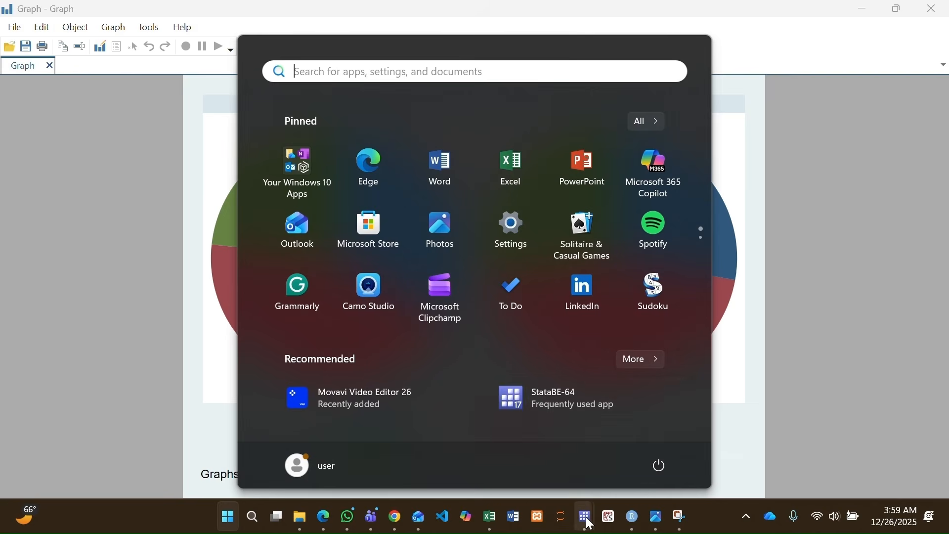
mouse_move(588, 523)
left_click(213, 466)
left_click(134, 191)
left_click_drag(58, 192, 276, 345)
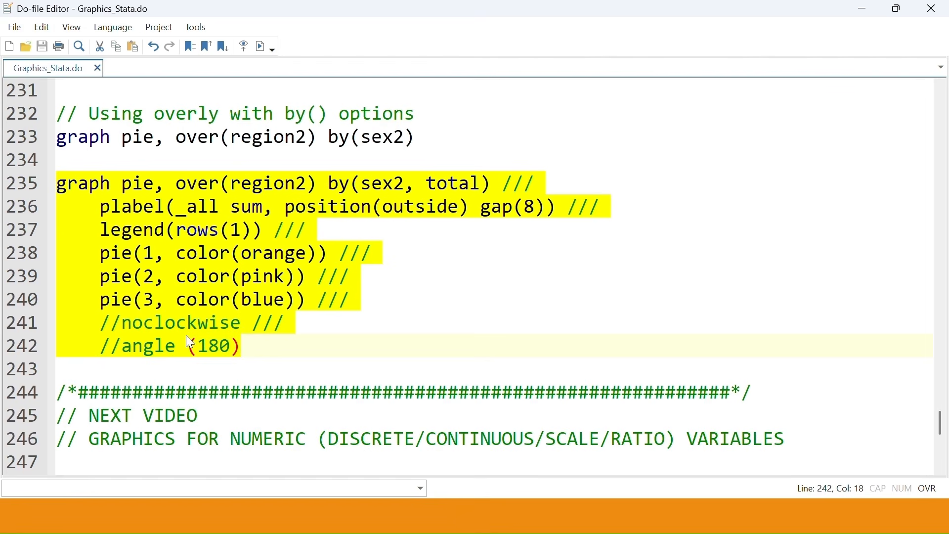
left_click(123, 324)
key("BackSpace")
key("BackSpace")
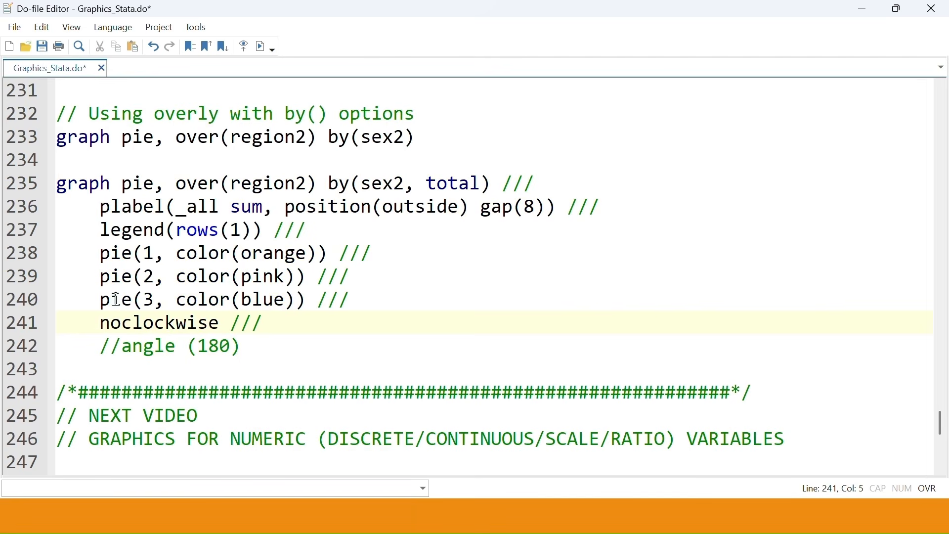
left_click(121, 347)
key("BackSpace")
key("BackSpace")
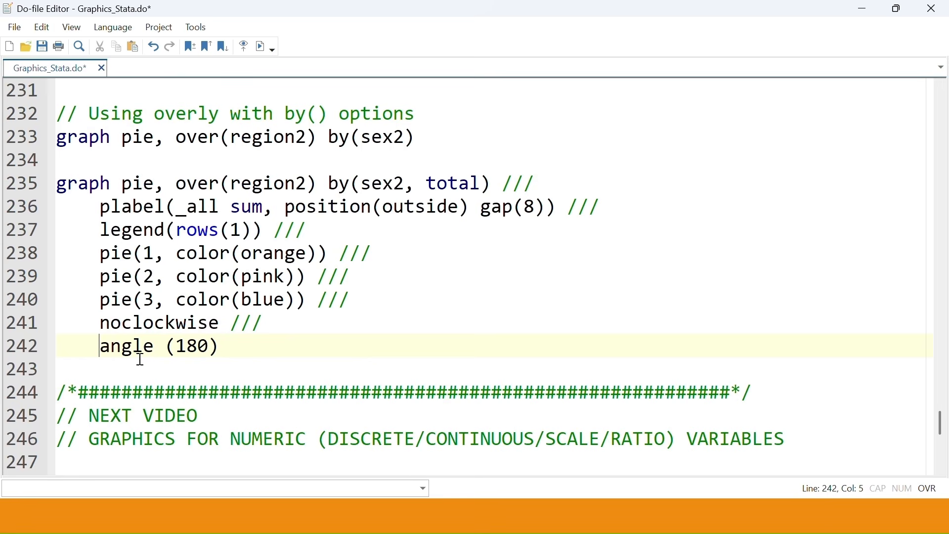
left_click(206, 349)
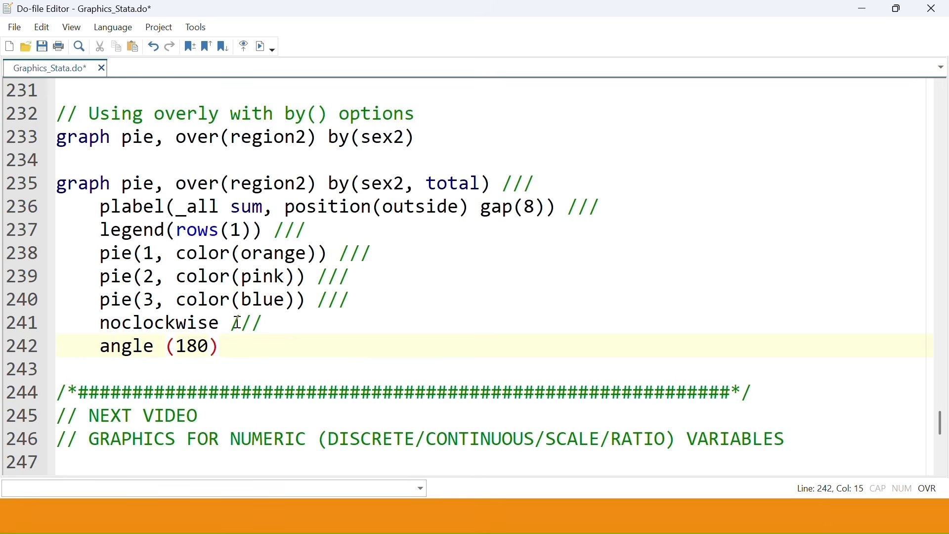
Step: Remove the total option from by(sex2, total) on line 235 and run lines 235 to 242 to redraw the region pies by sex
left_click(483, 183)
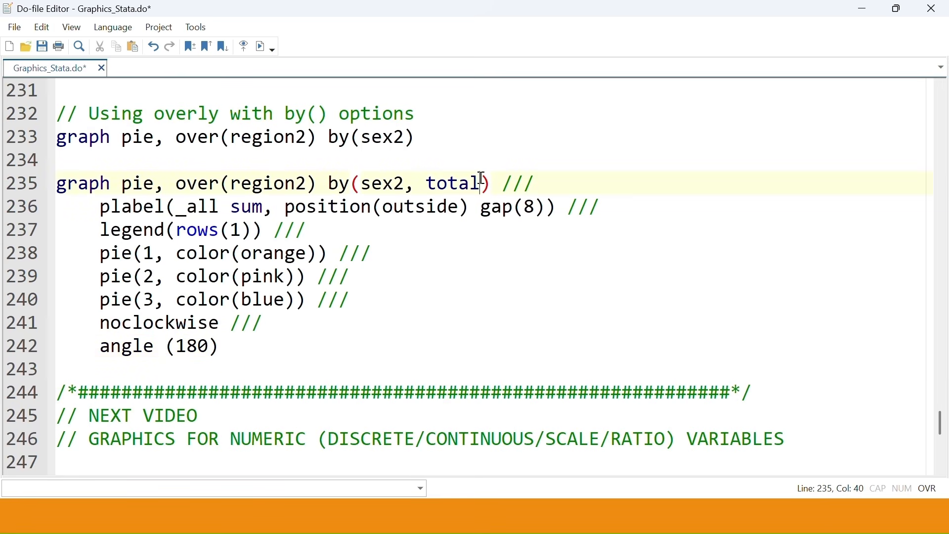
key("BackSpace")
key("BackSpace")
key("BackSpace")
key("BackSpace")
key("BackSpace")
key("BackSpace")
key("BackSpace")
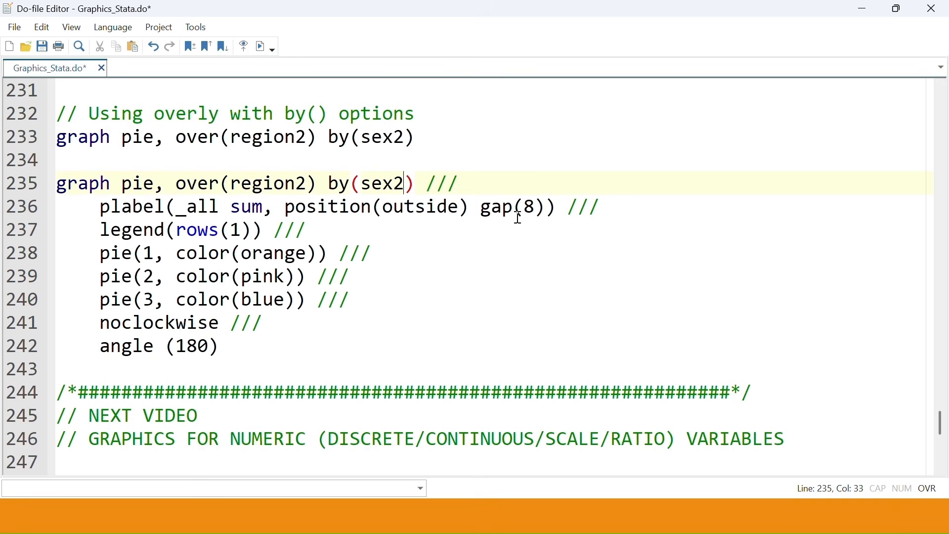
left_click_drag(223, 349, 9, 190)
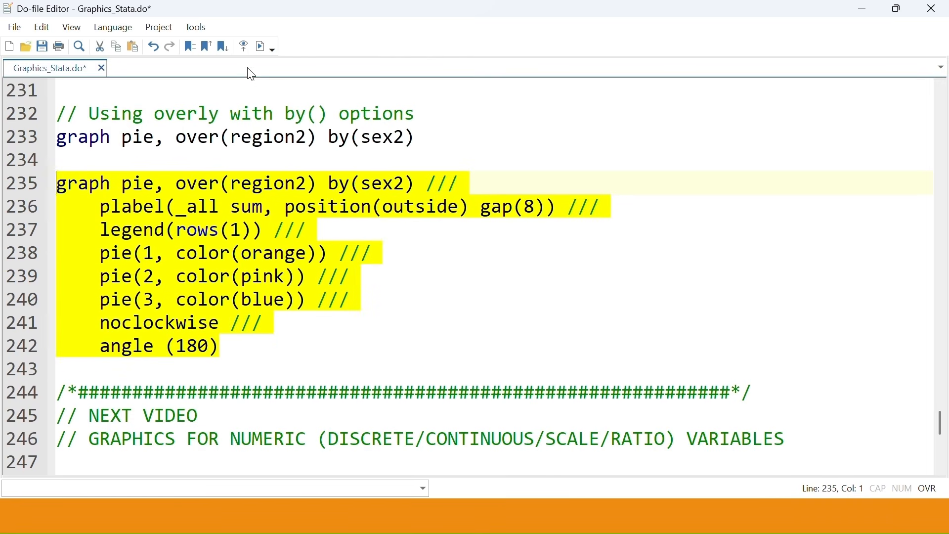
left_click(262, 46)
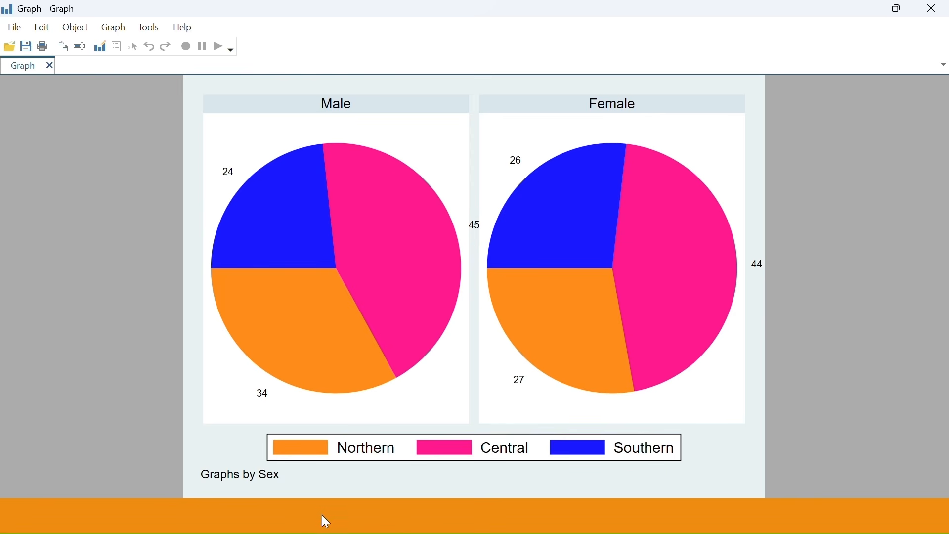
Step: Return to the do-file, replace sum with percent in plabel() on line 236, and run lines 235 to 242
key("super")
mouse_move(585, 517)
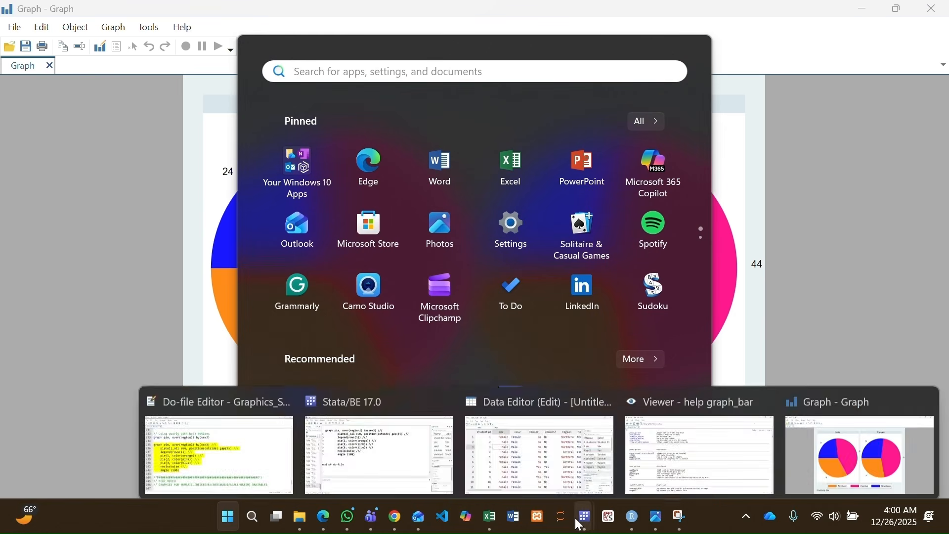
left_click(260, 476)
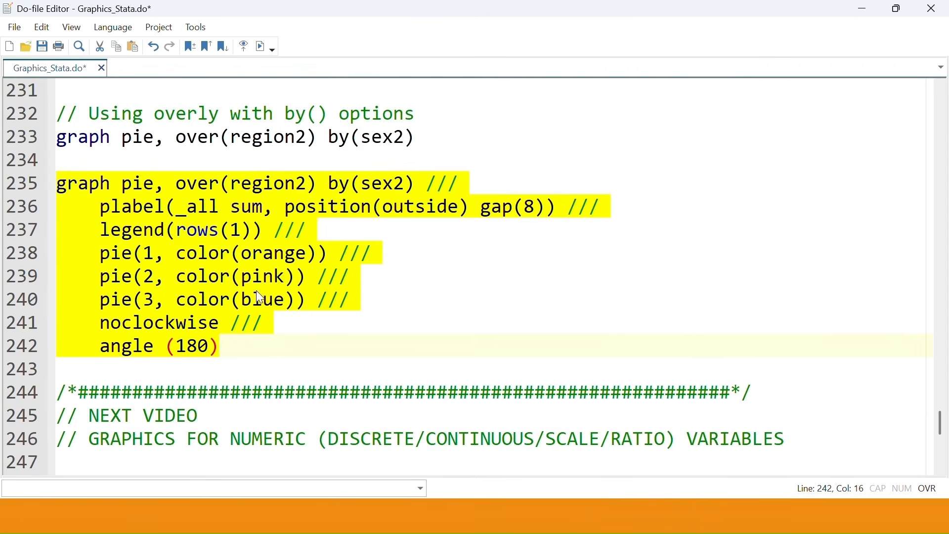
left_click_drag(265, 209, 235, 214)
type("per")
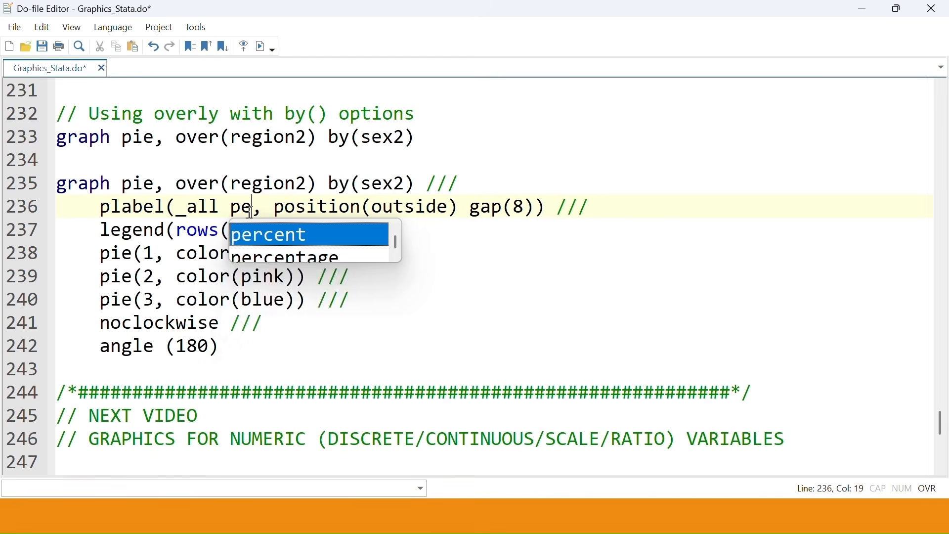
type("cent")
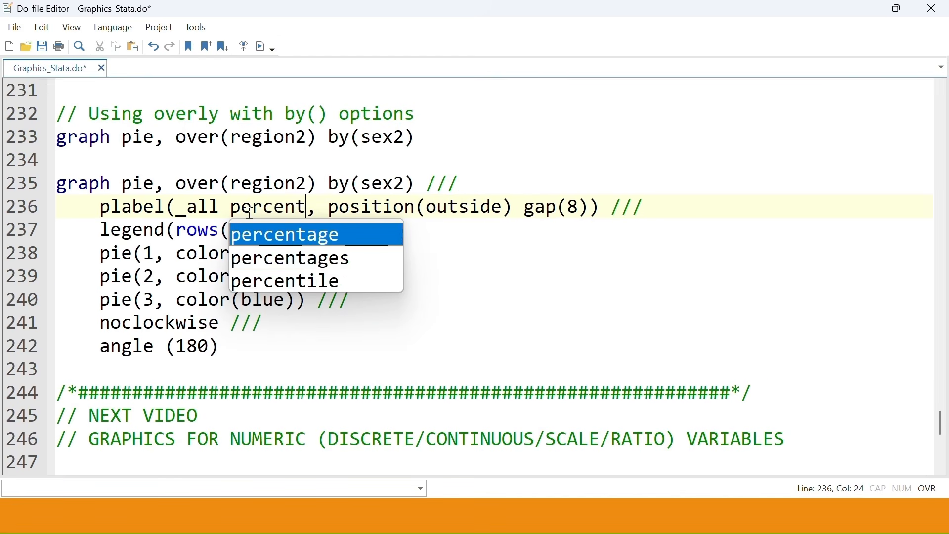
left_click(441, 292)
left_click_drag(257, 355, 37, 193)
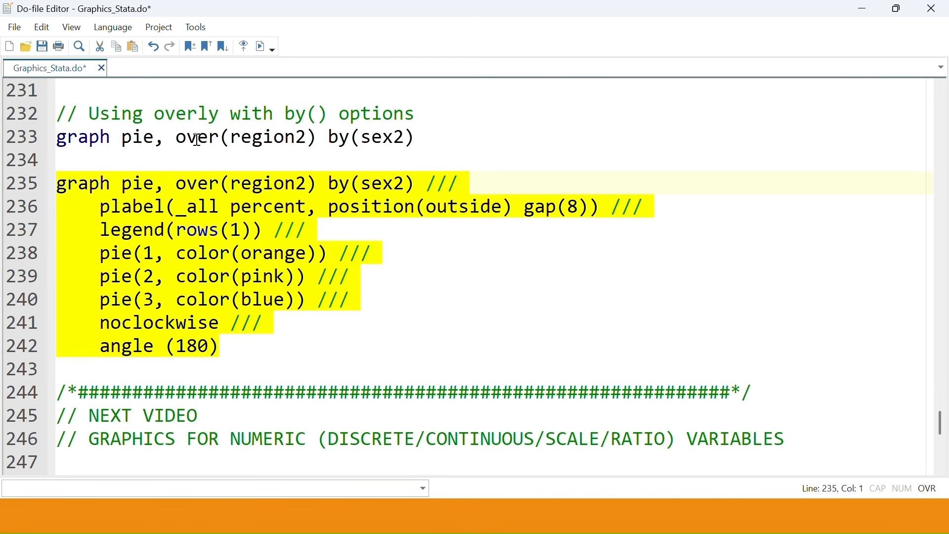
left_click(262, 47)
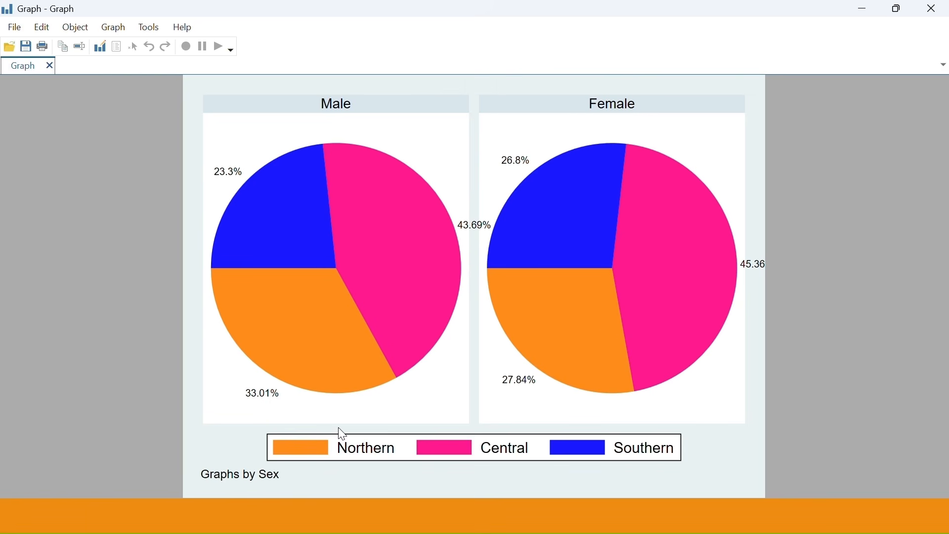
Step: Return to the do-file, undo the change to percent in plabel(), and rerun lines 235 to 242
key("alt")
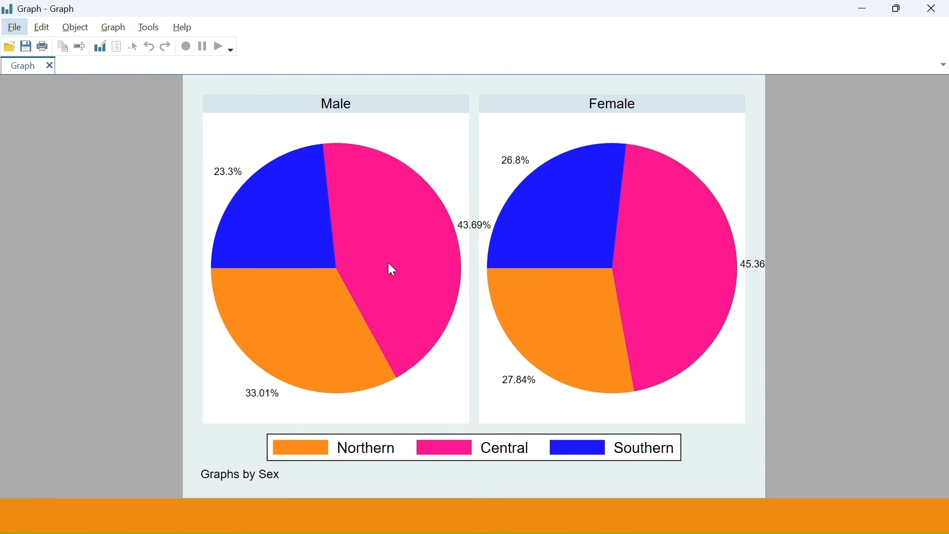
key("super")
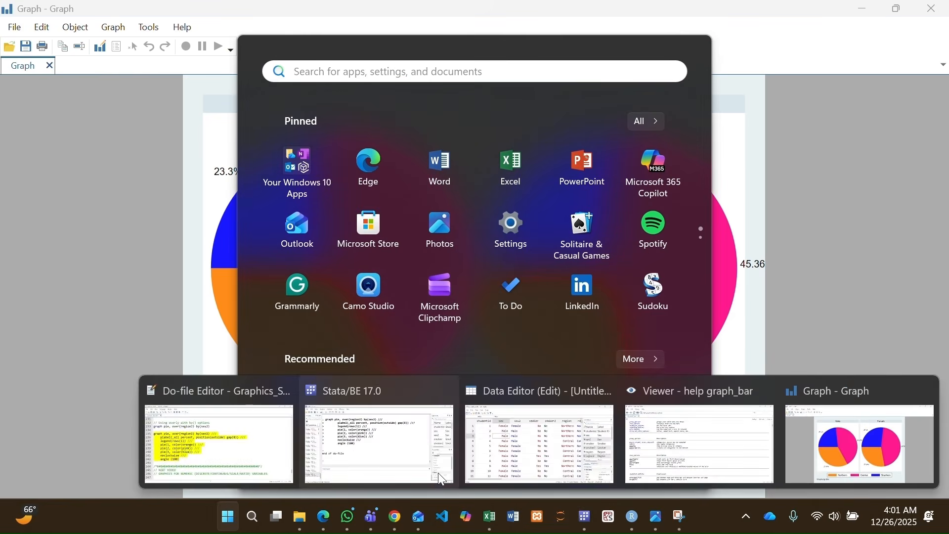
left_click(250, 447)
key("ctrl+z")
key("ctrl+z")
left_click_drag(57, 187, 222, 347)
left_click(265, 47)
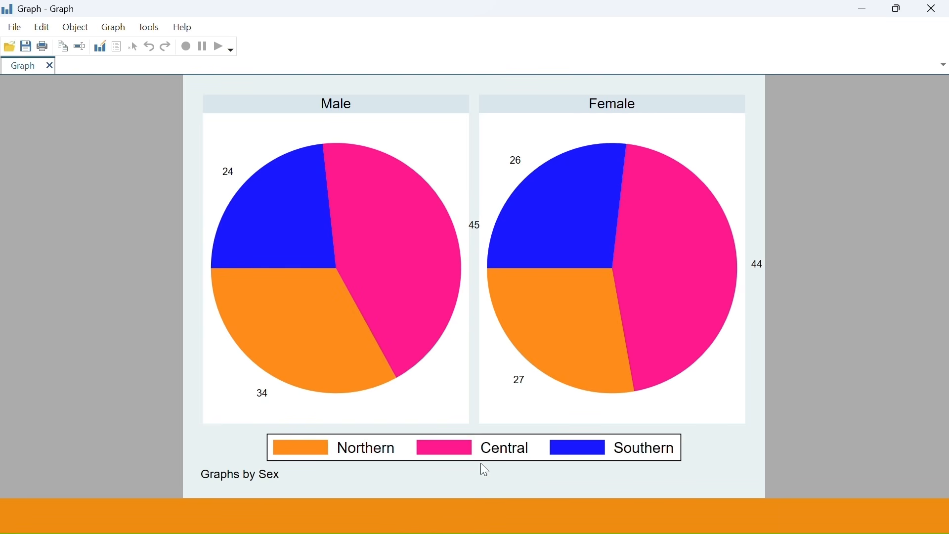
Step: Check the plabel() gap setting in the do-file against the label positions around the male and female pies in the graph
key("super")
mouse_move(585, 517)
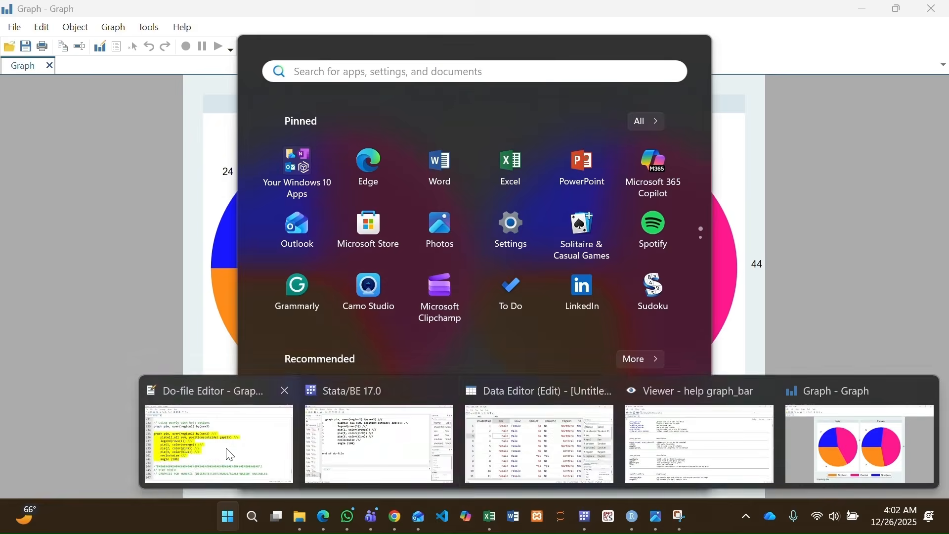
left_click(230, 455)
left_click(305, 361)
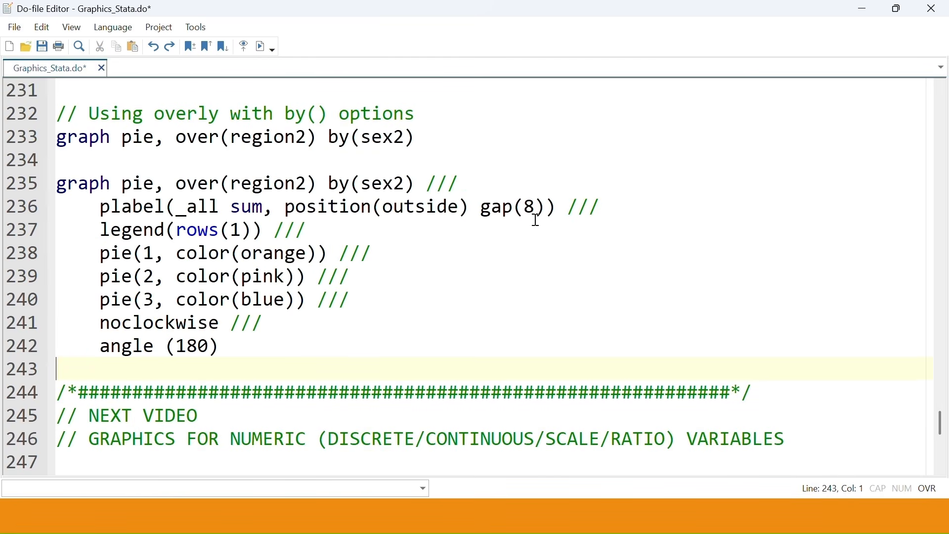
key("super")
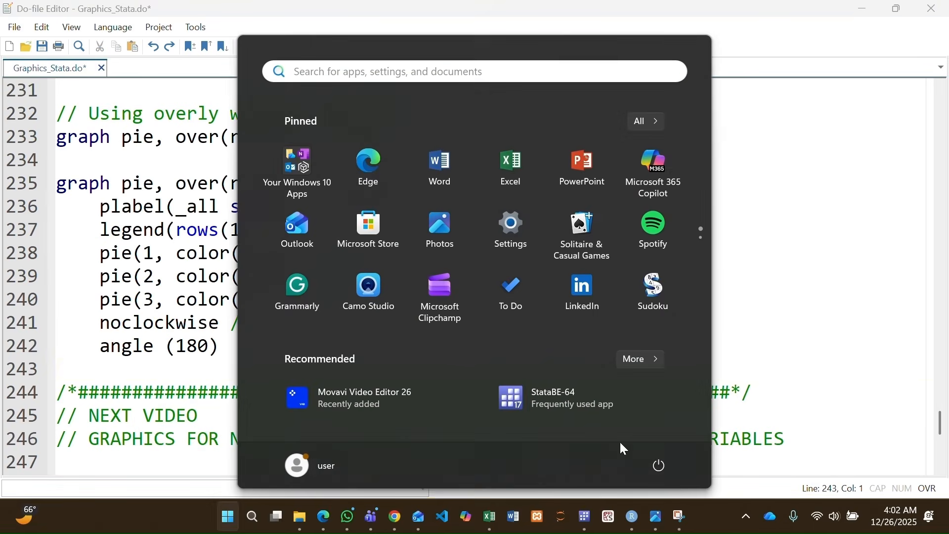
mouse_move(586, 518)
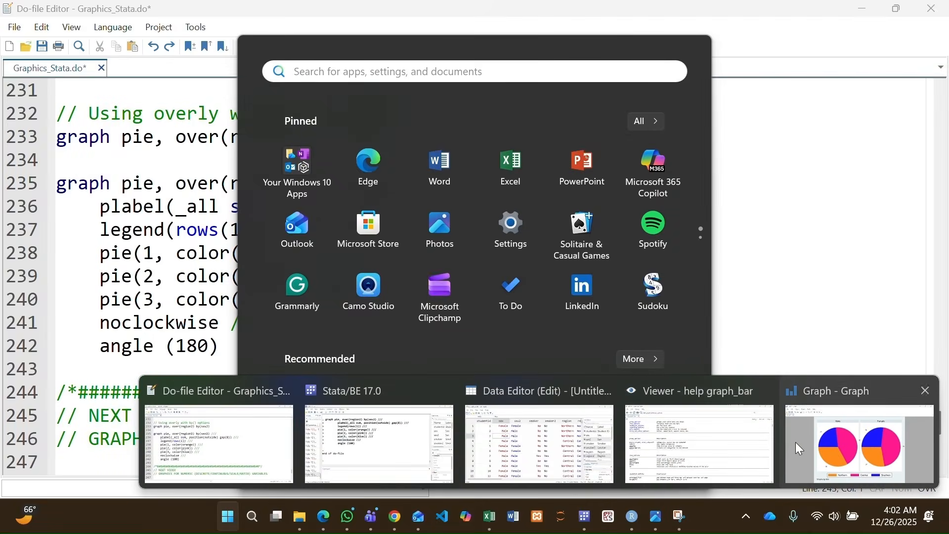
left_click(792, 443)
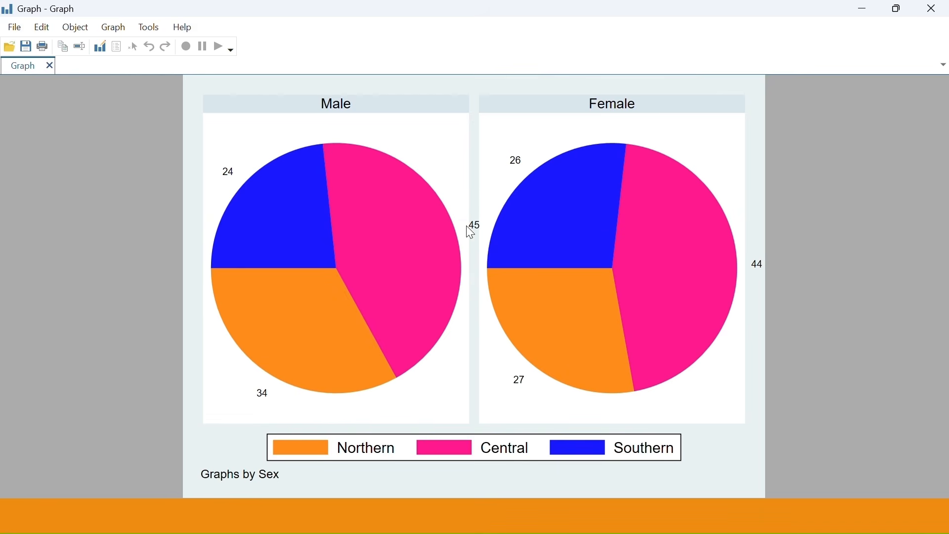
Step: Return to the do-file, set the plabel() gap on line 236 to 5, and run lines 235 to 242
key("alt+Tab")
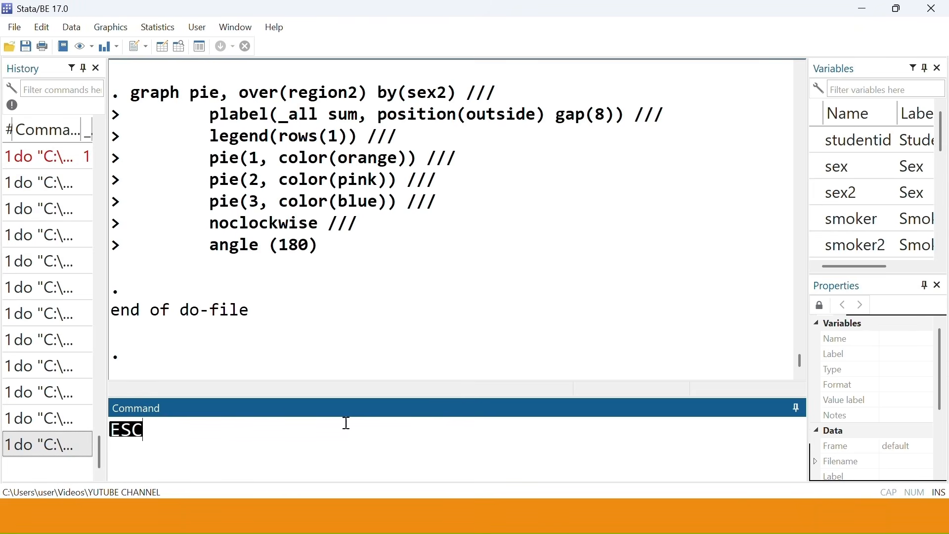
key("BackSpace")
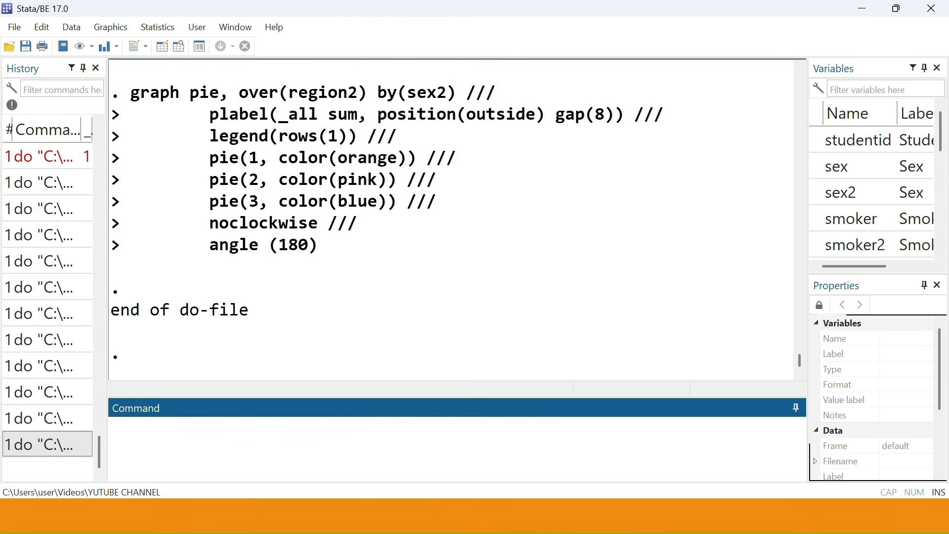
key("super")
left_click(585, 517)
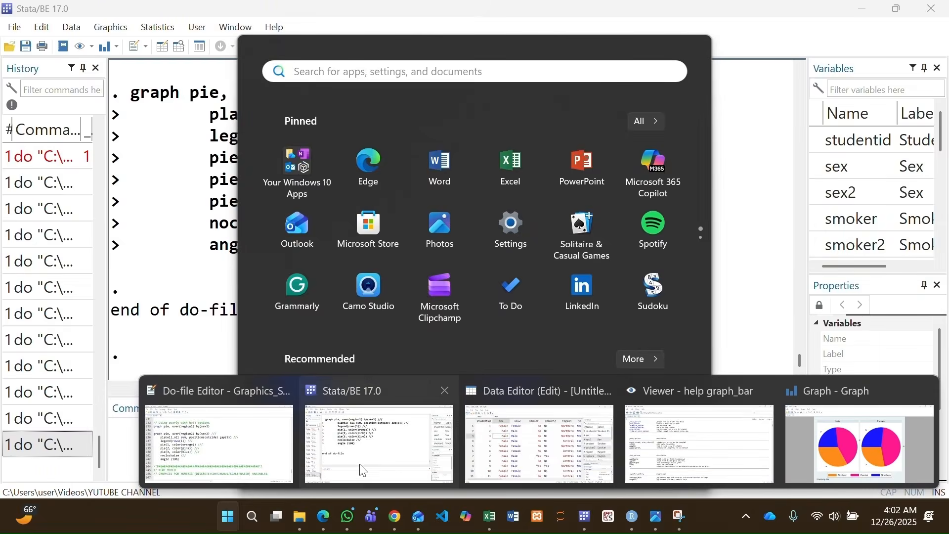
left_click(282, 452)
left_click(538, 207)
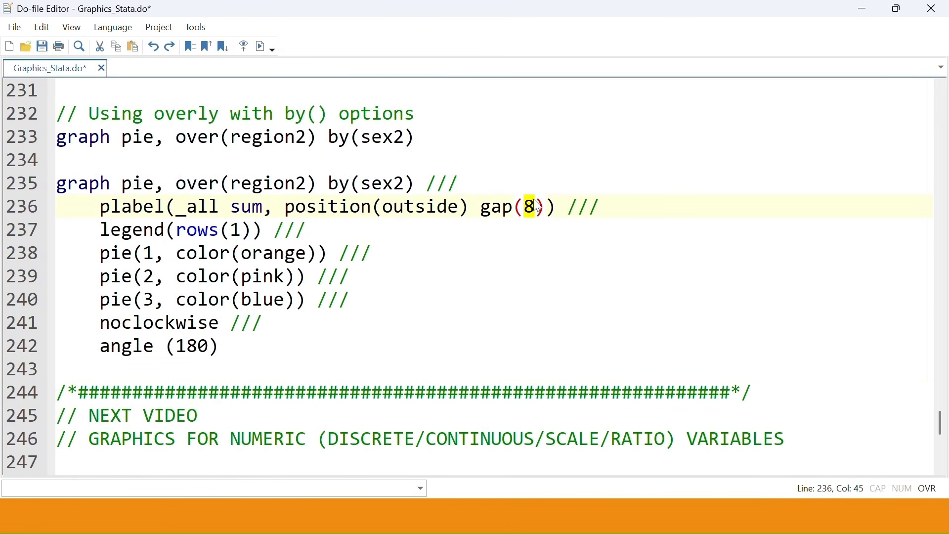
type("5")
left_click_drag(237, 352, 57, 188)
left_click(262, 46)
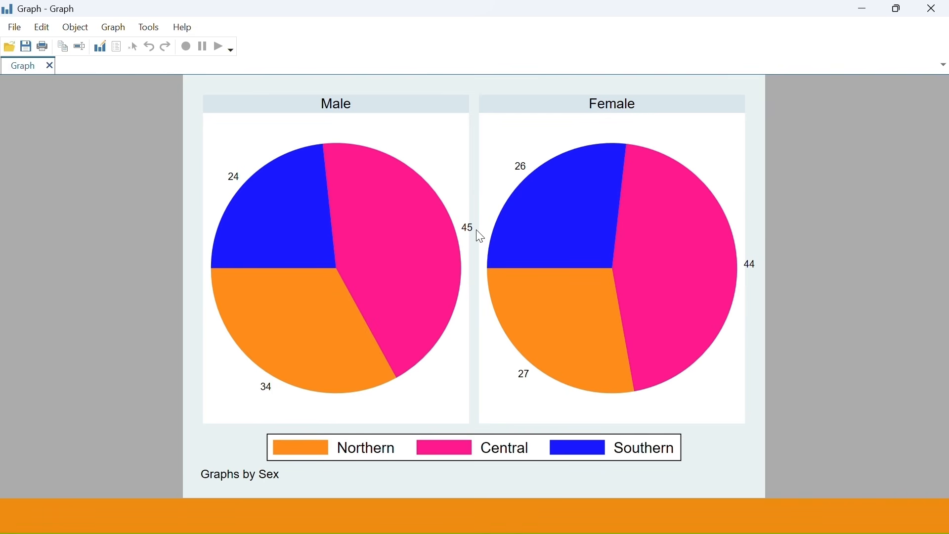
Step: Return to the do-file, set the plabel() gap to 3, save the file, and run lines 235 to 242
key("super")
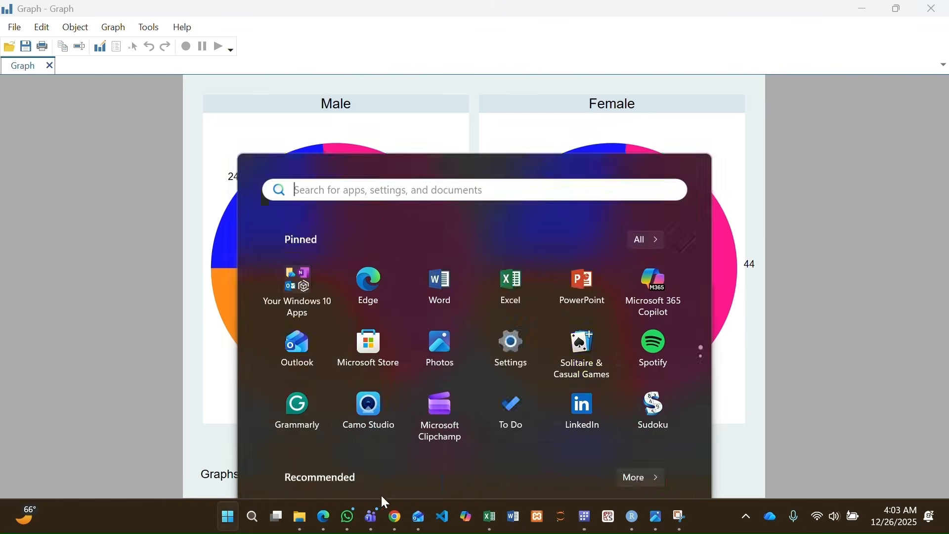
mouse_move(585, 522)
left_click(217, 445)
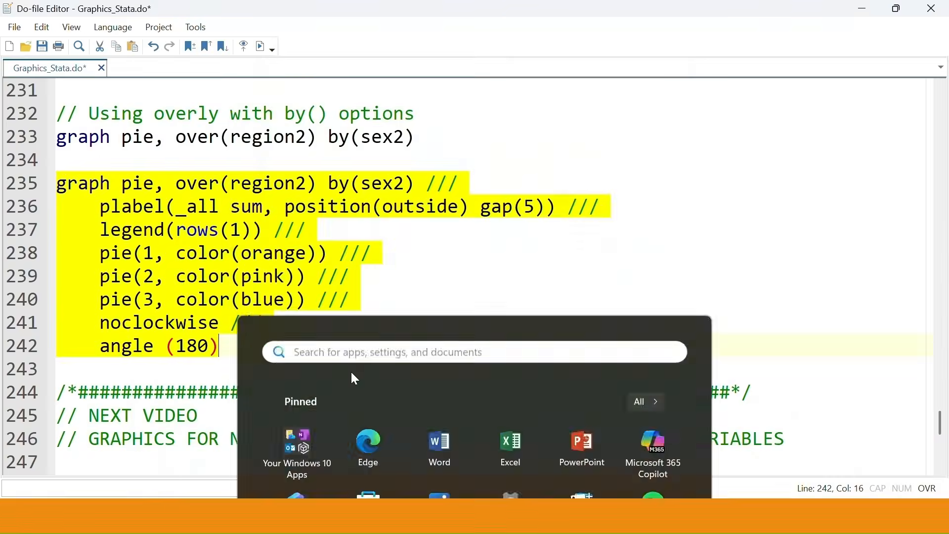
left_click(529, 207)
type("3")
left_click_drag(314, 362, 57, 184)
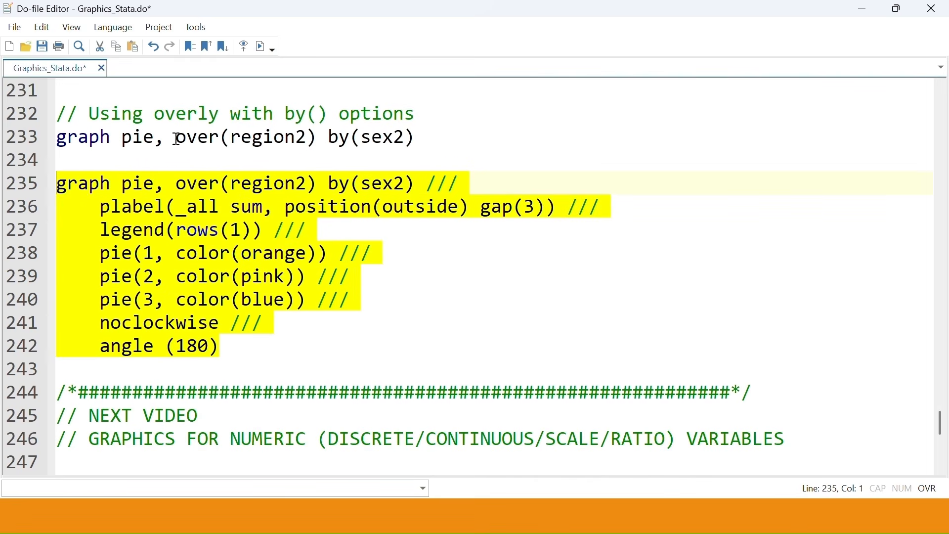
left_click(43, 46)
left_click(252, 49)
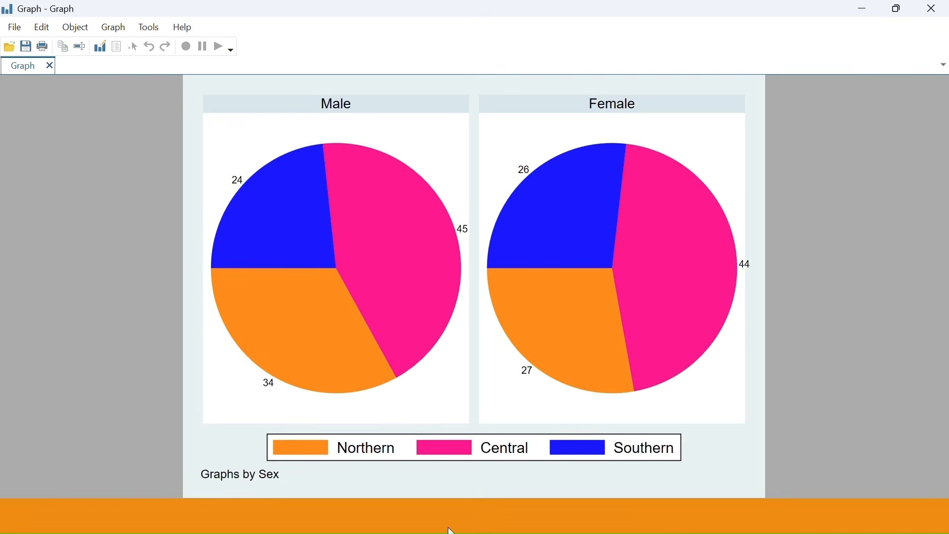
Step: Return to the do-file, delete position(outside) gap(3) from plabel() on line 236, and run lines 235 to 242
key("super")
mouse_move(590, 518)
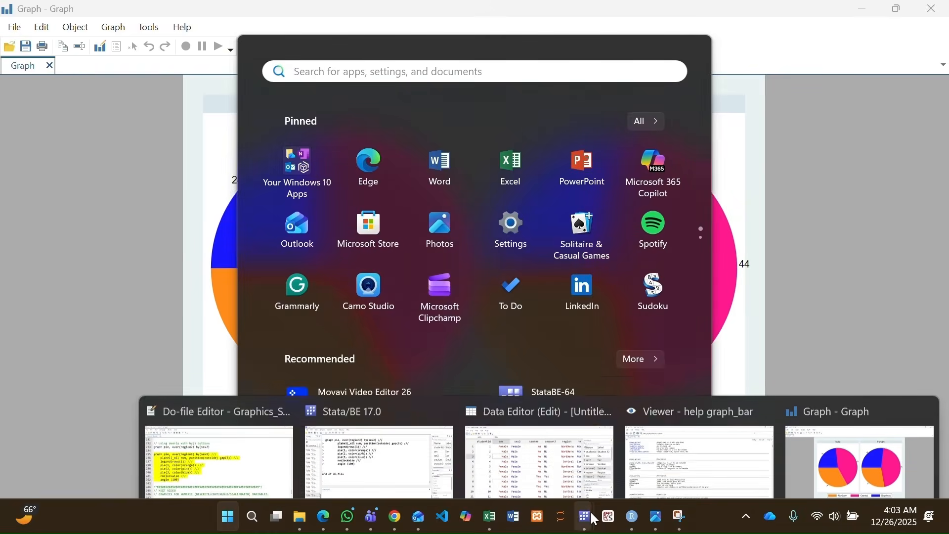
left_click(223, 470)
left_click(301, 333)
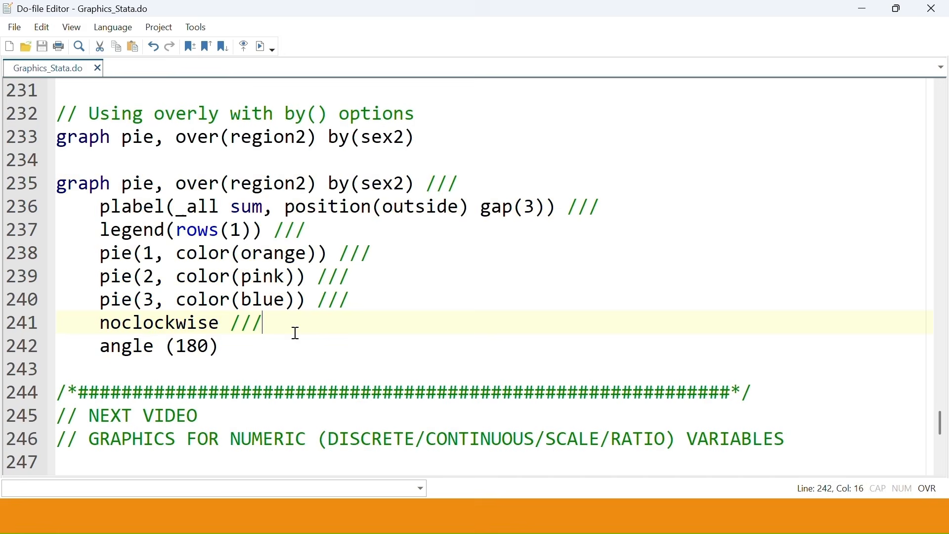
left_click_drag(546, 206, 271, 205)
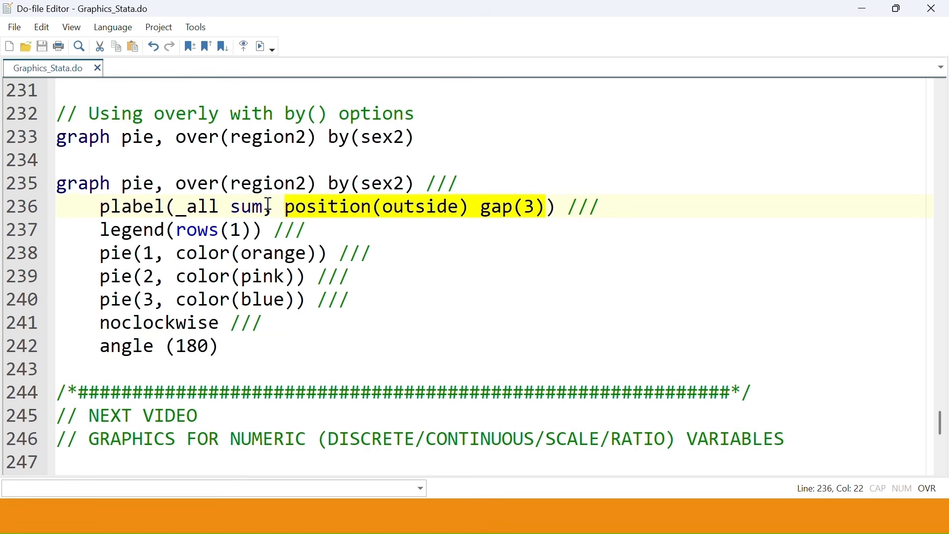
key("BackSpace")
left_click_drag(225, 347, 25, 191)
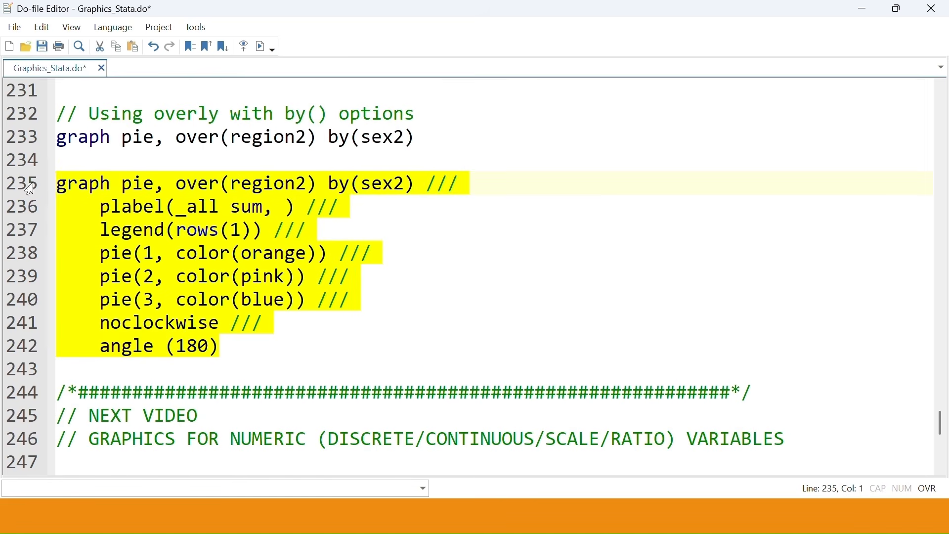
left_click(259, 46)
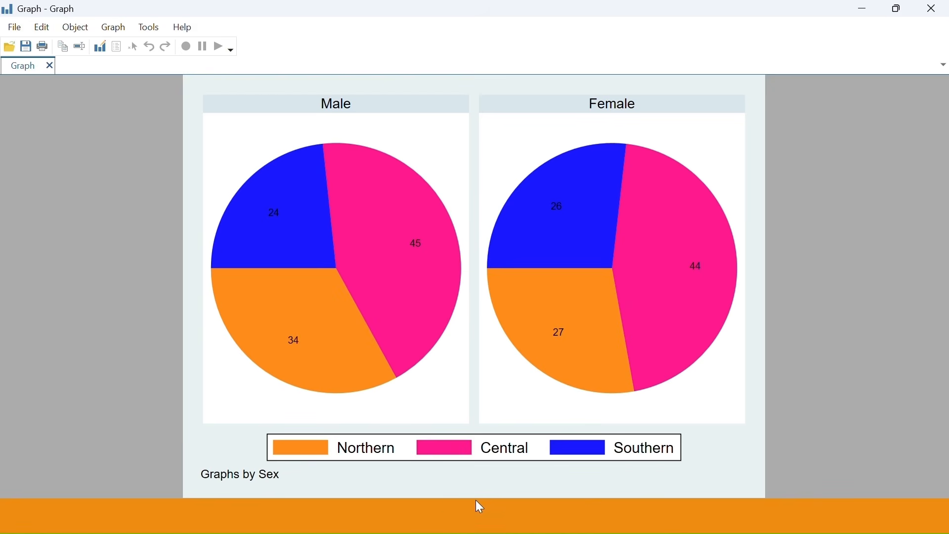
Step: Return to the do-file, replace sum with per in plabel() on line 236, and run lines 235 to 242
key("super")
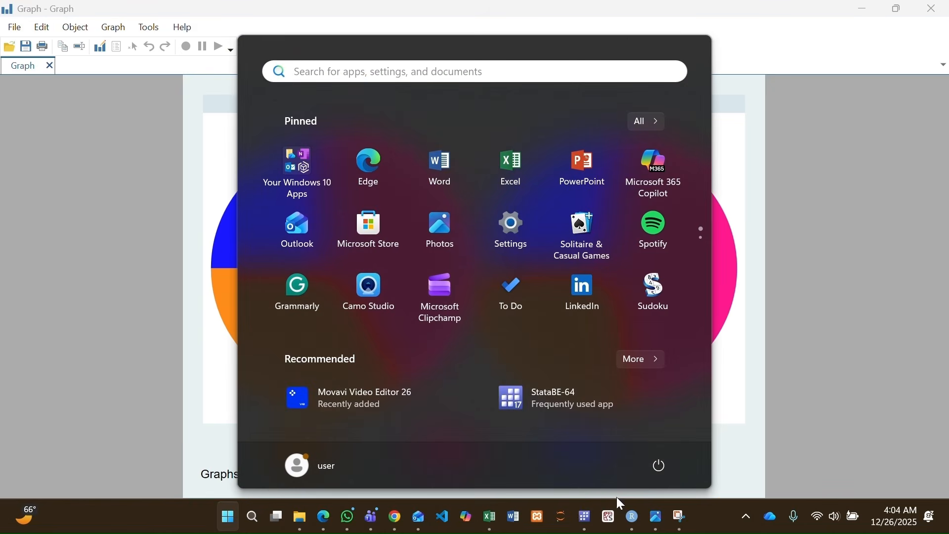
left_click(584, 517)
left_click(269, 464)
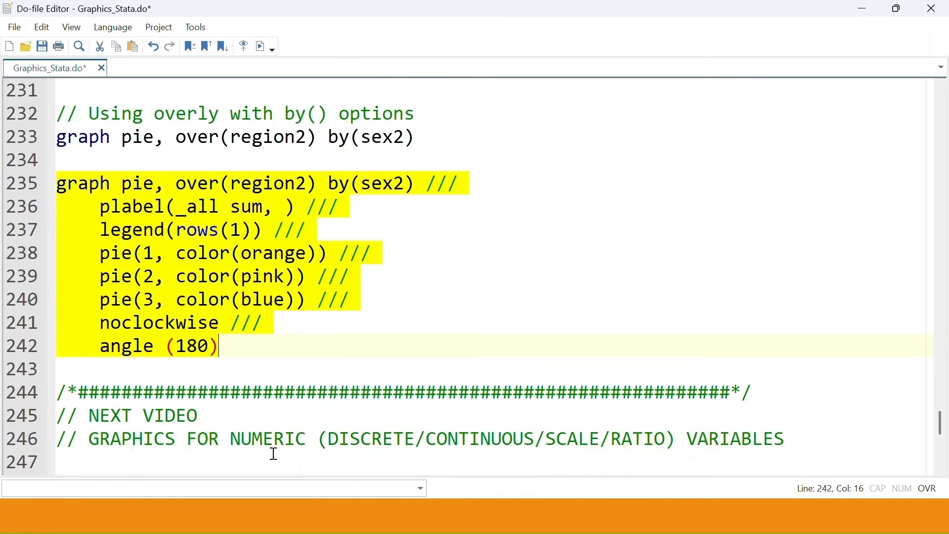
left_click(219, 206)
left_click_drag(263, 208, 228, 207)
type("over")
left_click(242, 205)
key("BackSpace")
type("per")
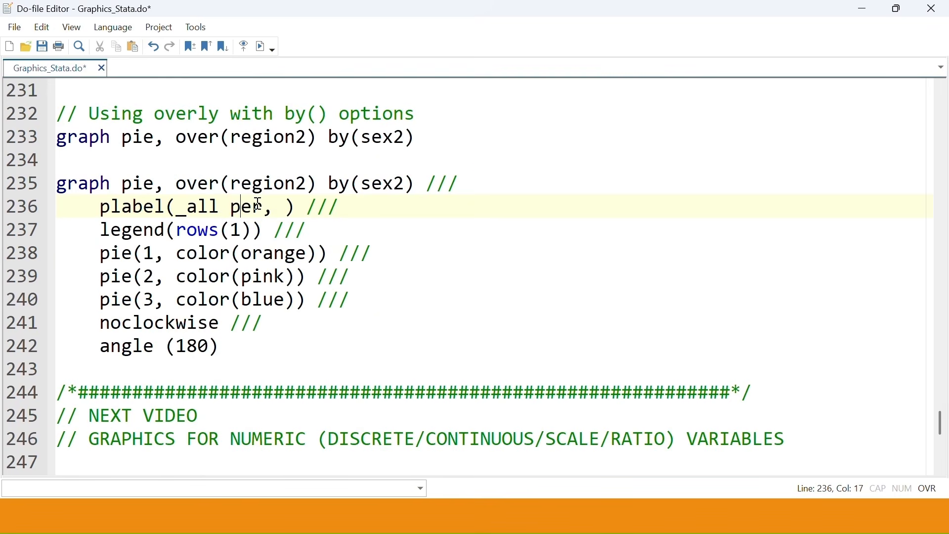
left_click(492, 303)
left_click_drag(291, 350, 59, 184)
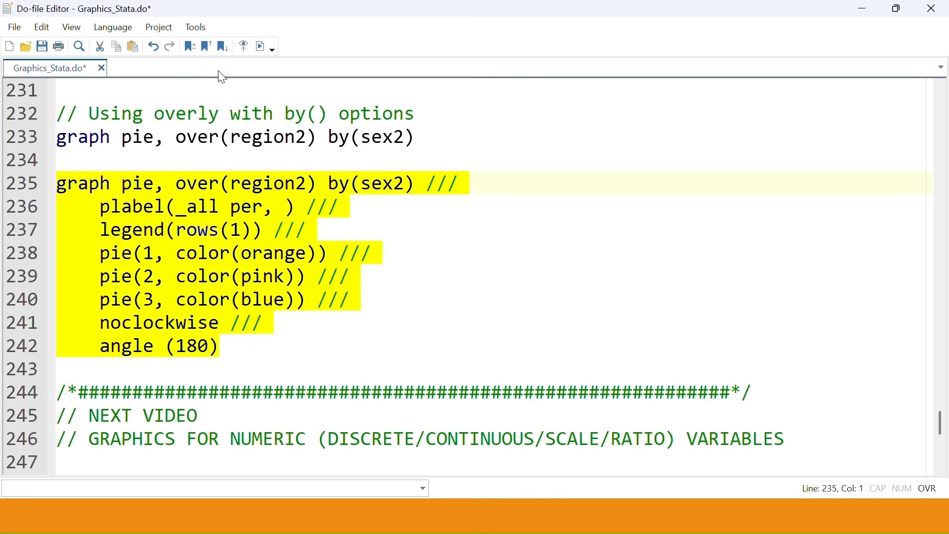
left_click(263, 46)
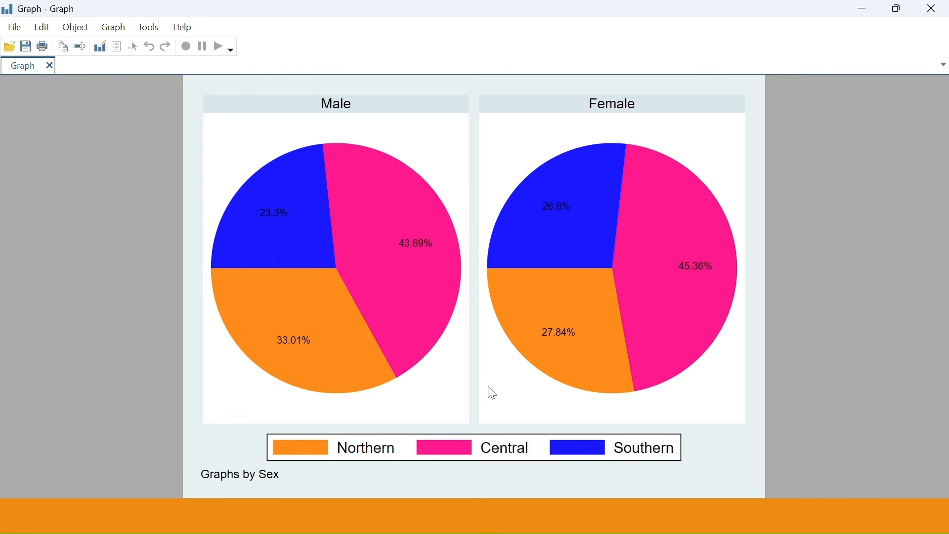
Step: Return to the do-file, undo the plabel() edits back to sum, position(outside) gap(3) on line 236, and run lines 235 to 242
key("super")
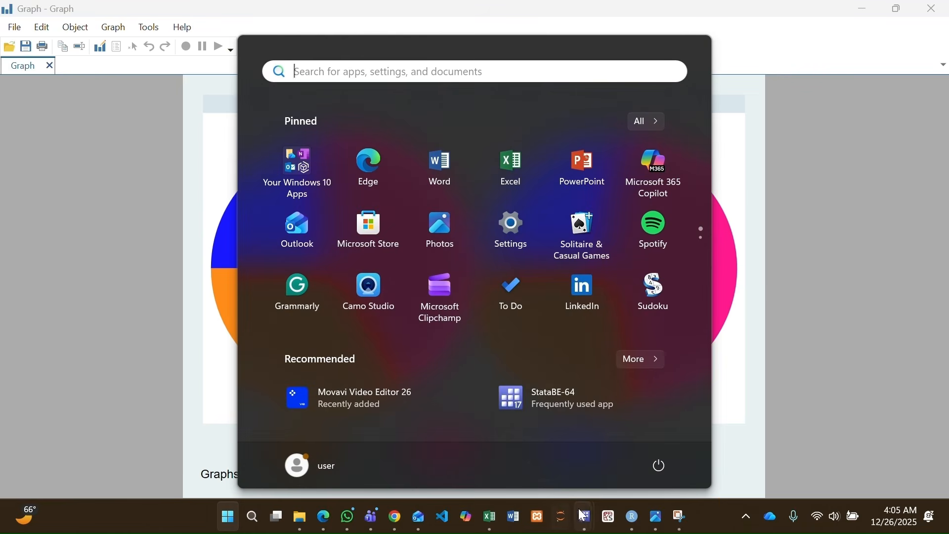
mouse_move(585, 516)
left_click(261, 448)
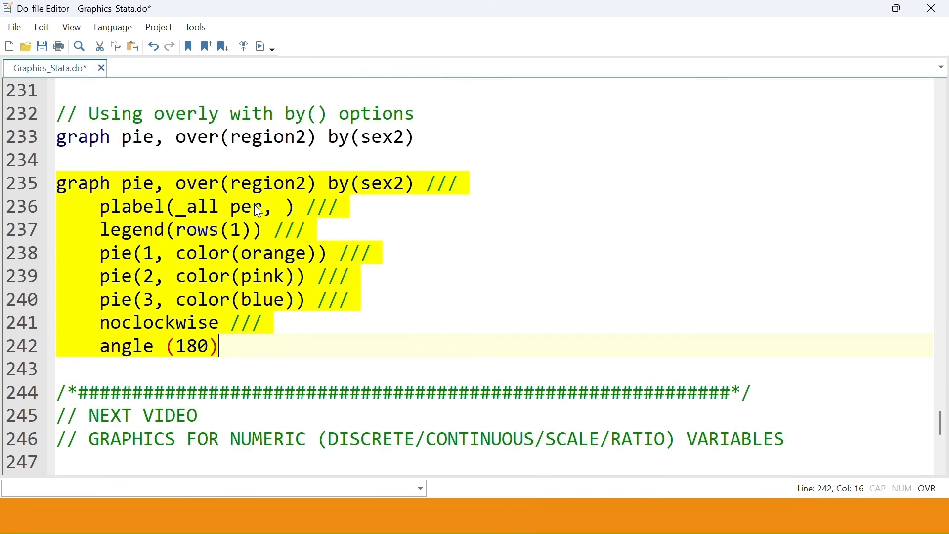
scroll(364, 227, "up", 2)
scroll(365, 227, "up", 1)
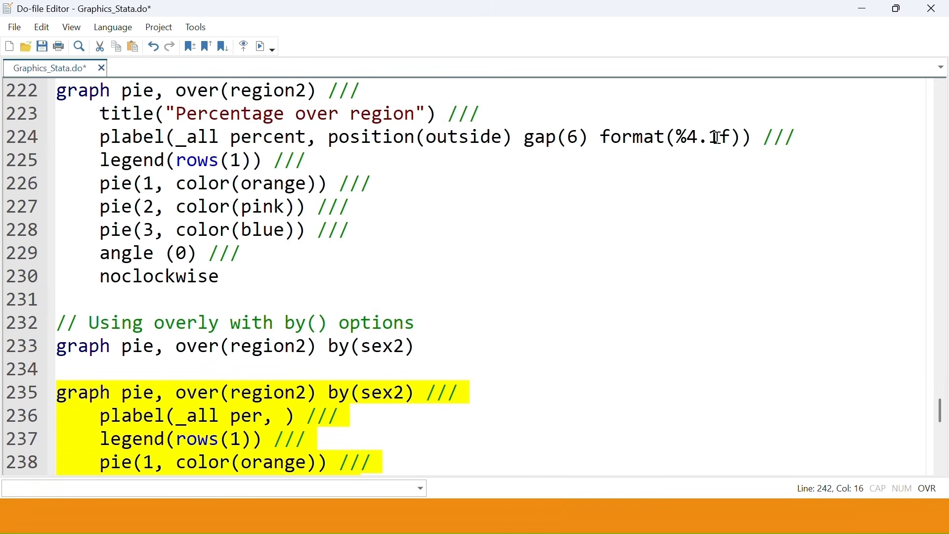
scroll(365, 334, "down", 4)
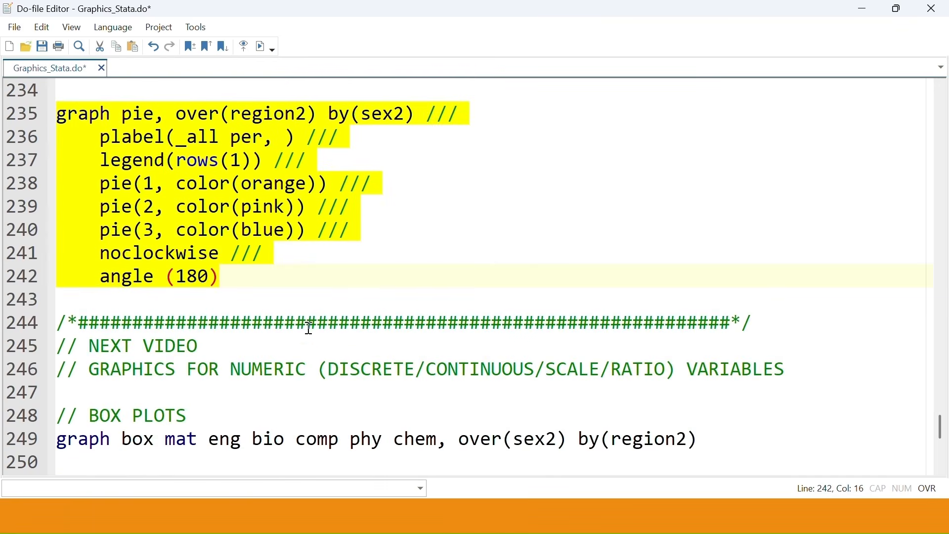
key("ctrl+z")
key("ctrl+z")
key("ctrl+z")
key("ctrl+z")
key("ctrl+z")
key("ctrl+z")
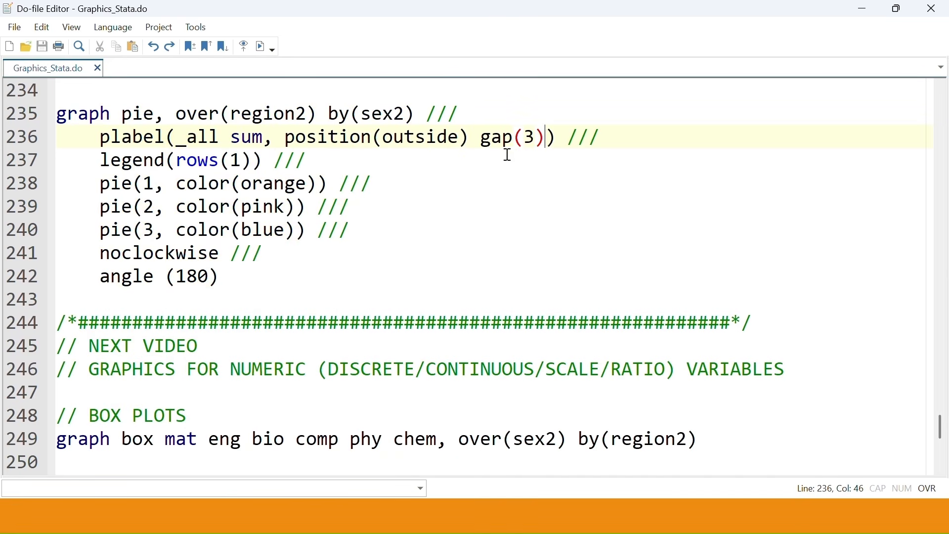
left_click_drag(241, 279, 55, 114)
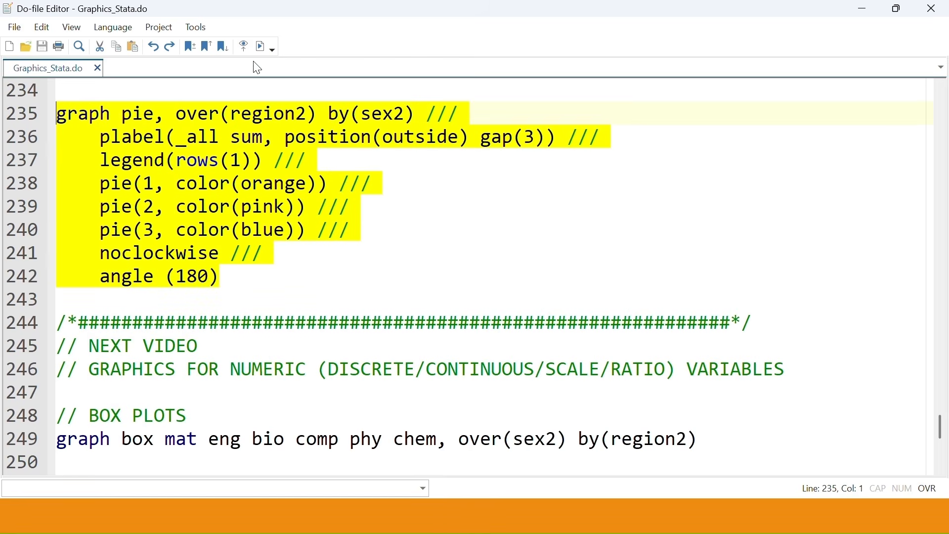
key("ctrl+d")
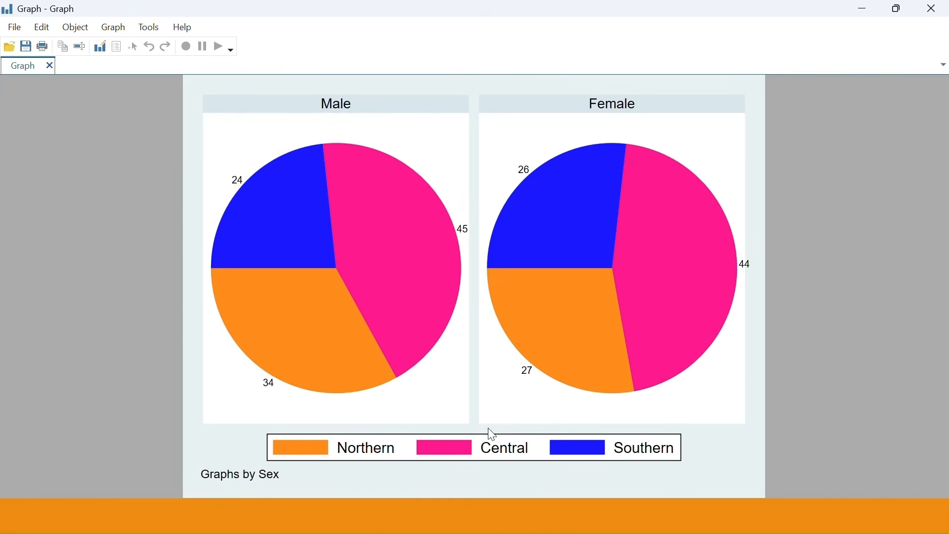
Step: Return to the do-file, change sum to per in plabel() before position(outside) gap(3), and run the pie chart command
key("super")
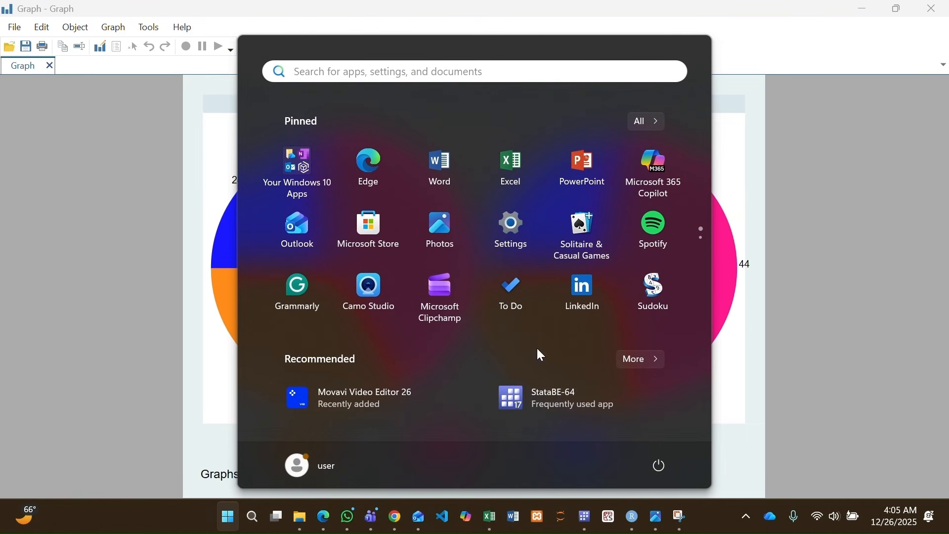
mouse_move(589, 518)
left_click(794, 454)
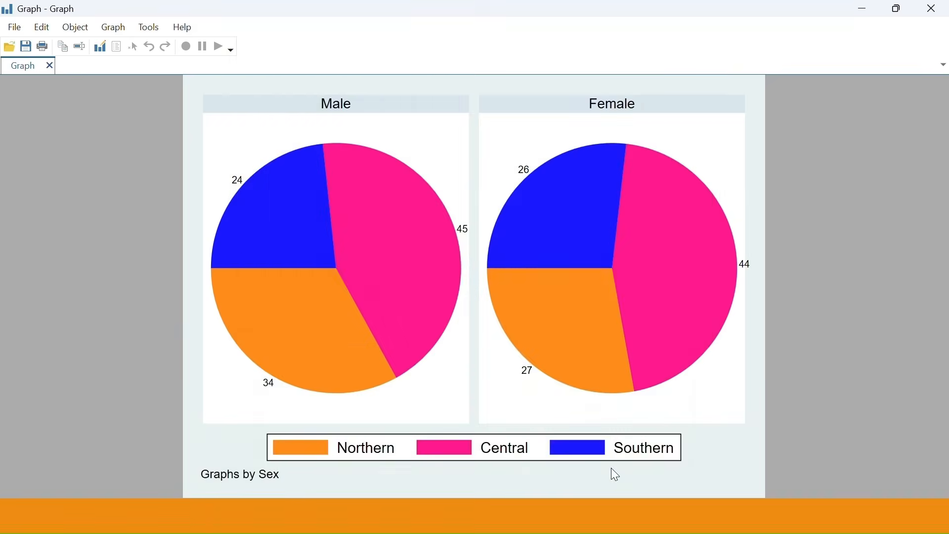
key("super")
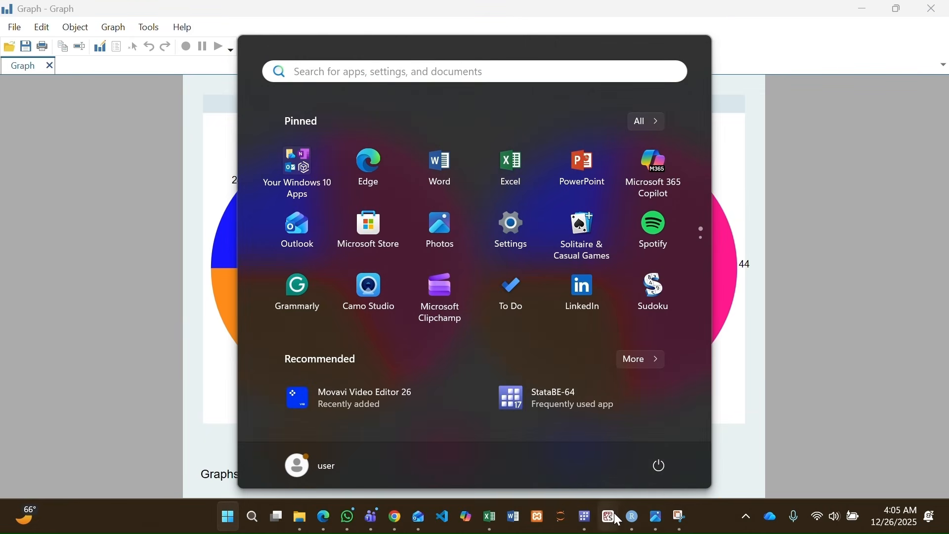
mouse_move(598, 524)
left_click(279, 420)
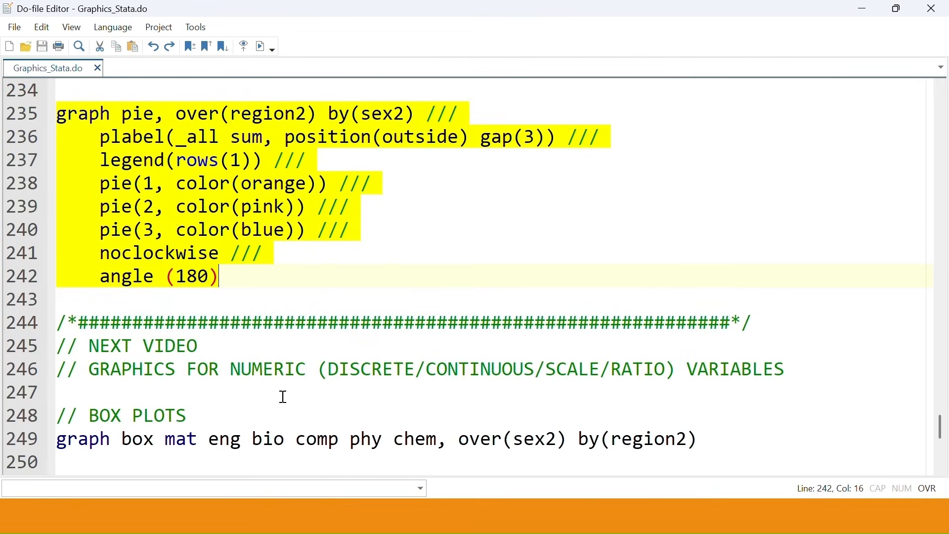
double_click(247, 138)
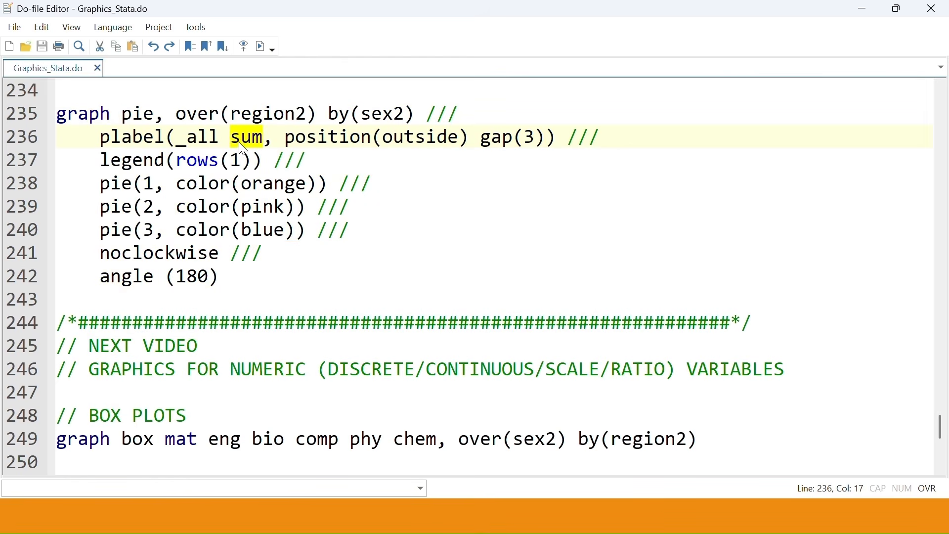
type("per")
left_click_drag(230, 277, 95, 90)
left_click(254, 48)
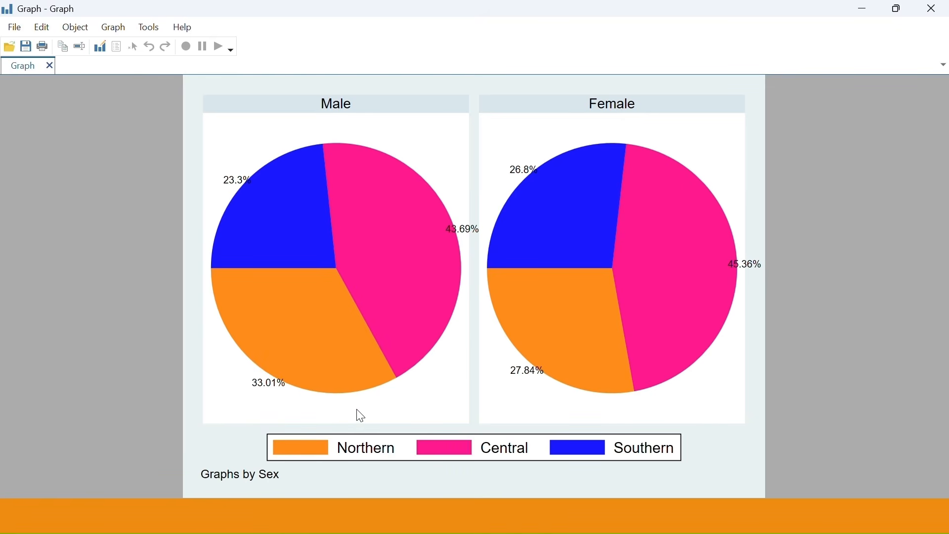
Step: Return to the do-file and run the line 249 box plot of the six subjects with over(sex2) and by(region2)
key("super")
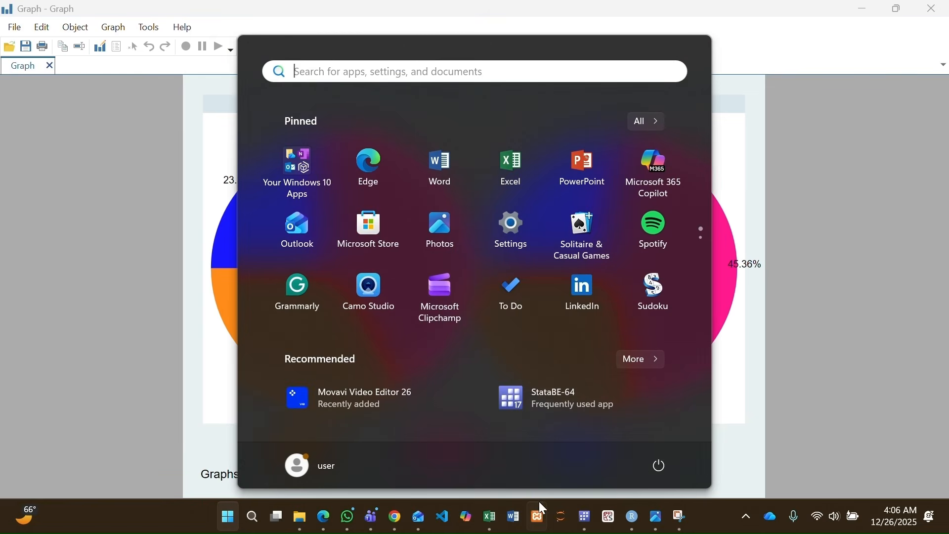
mouse_move(585, 517)
left_click(244, 458)
scroll(168, 341, "down", 3)
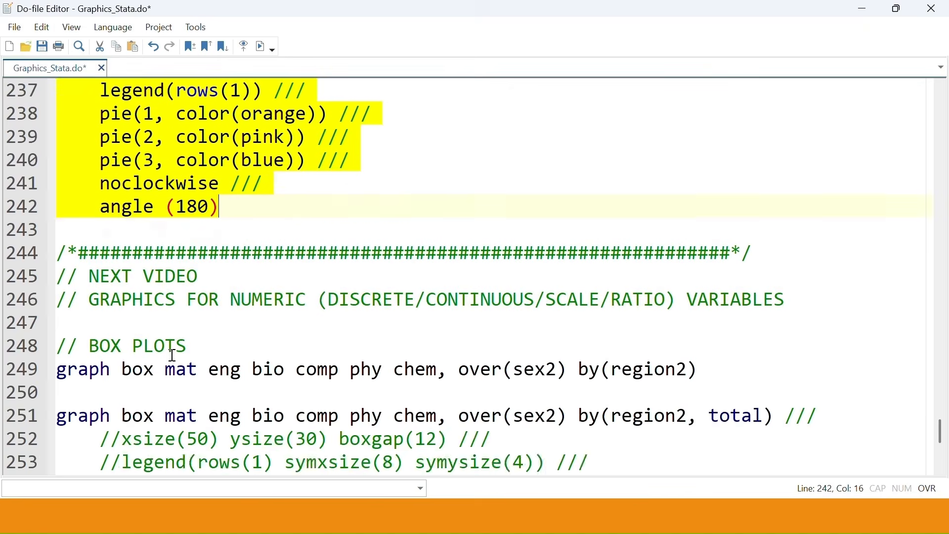
scroll(150, 283, "up", 1)
scroll(151, 283, "down", 1)
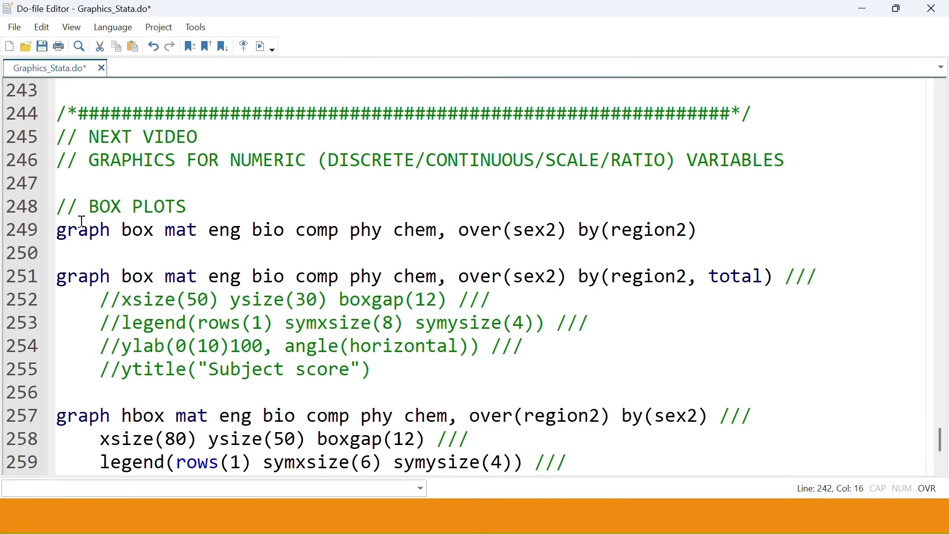
scroll(147, 218, "down", 3)
scroll(148, 257, "up", 2)
left_click_drag(60, 160, 699, 184)
left_click(264, 49)
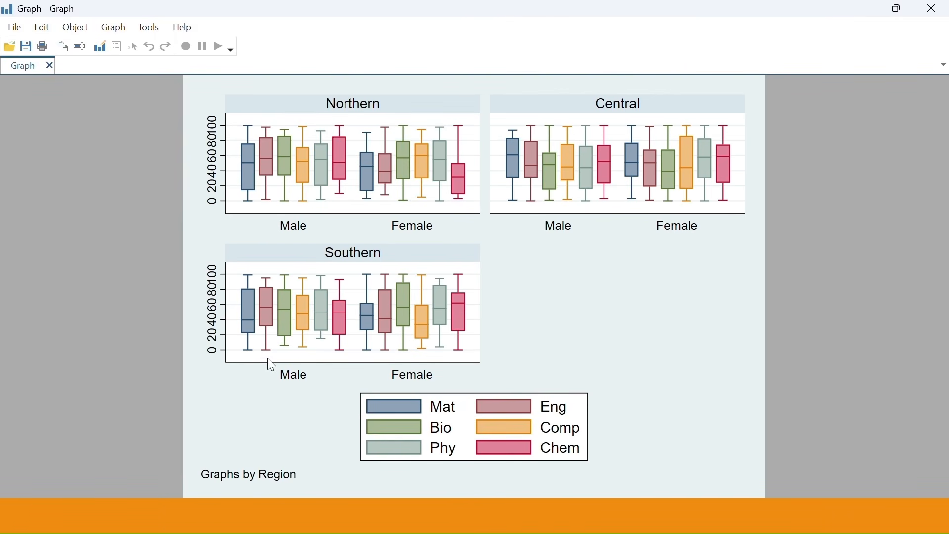
Step: Return to the do-file and rerun the pie chart command on lines 235 to 242 with by(sex2) and percentage labels
key("super")
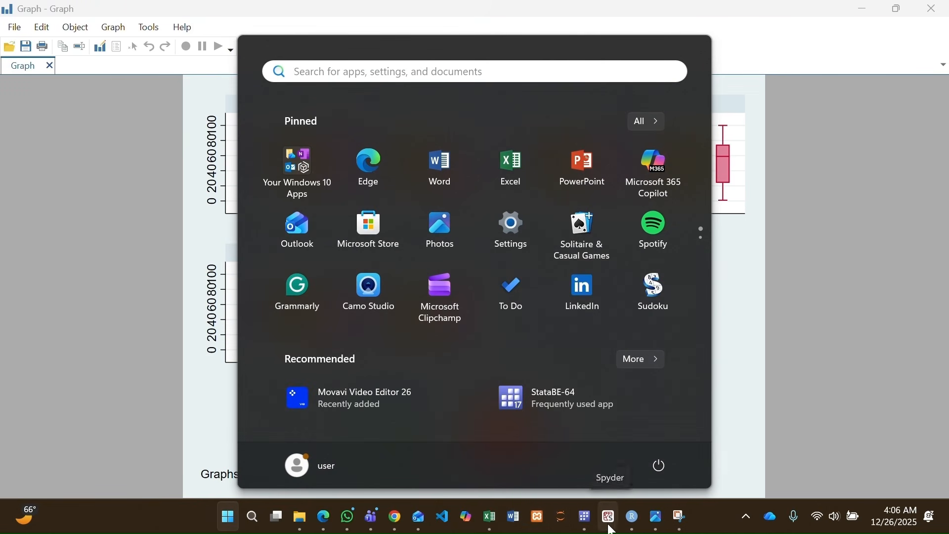
mouse_move(586, 525)
left_click(217, 448)
scroll(371, 267, "up", 5)
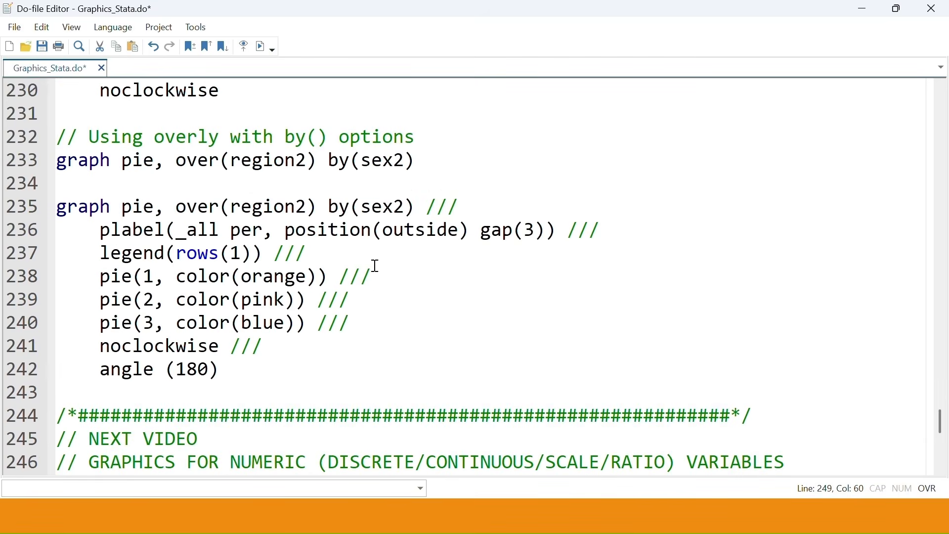
scroll(439, 245, "up", 1)
left_click(406, 277)
type(",")
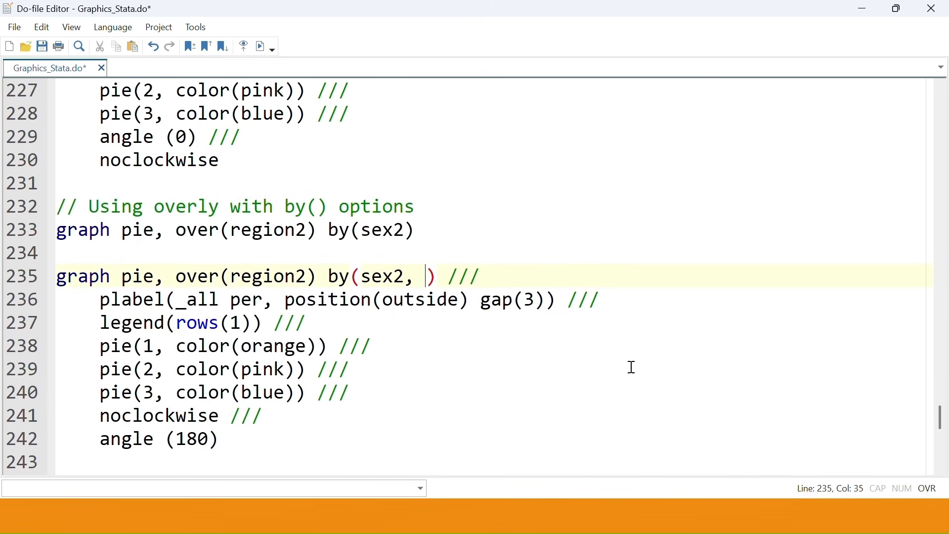
key("BackSpace")
key("BackSpace")
left_click(259, 435)
left_click_drag(259, 435, 56, 277)
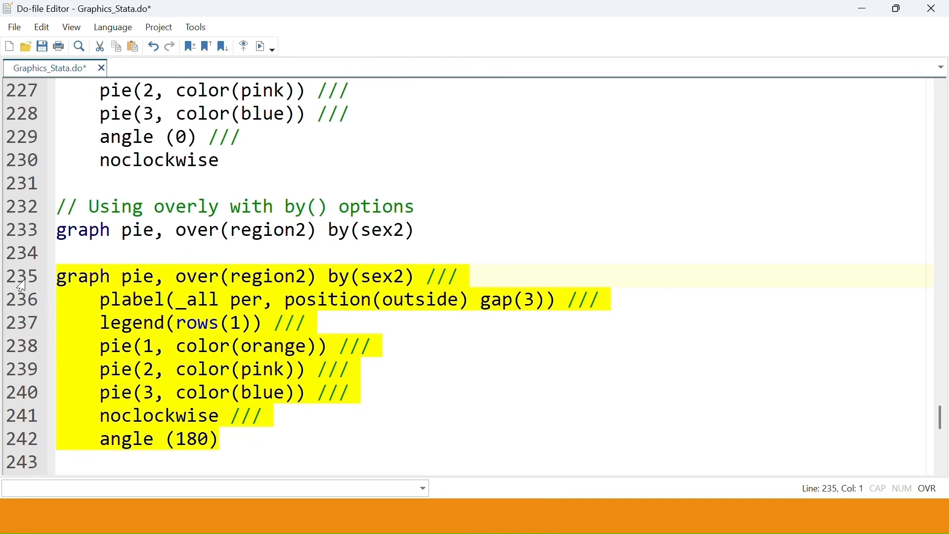
left_click(266, 46)
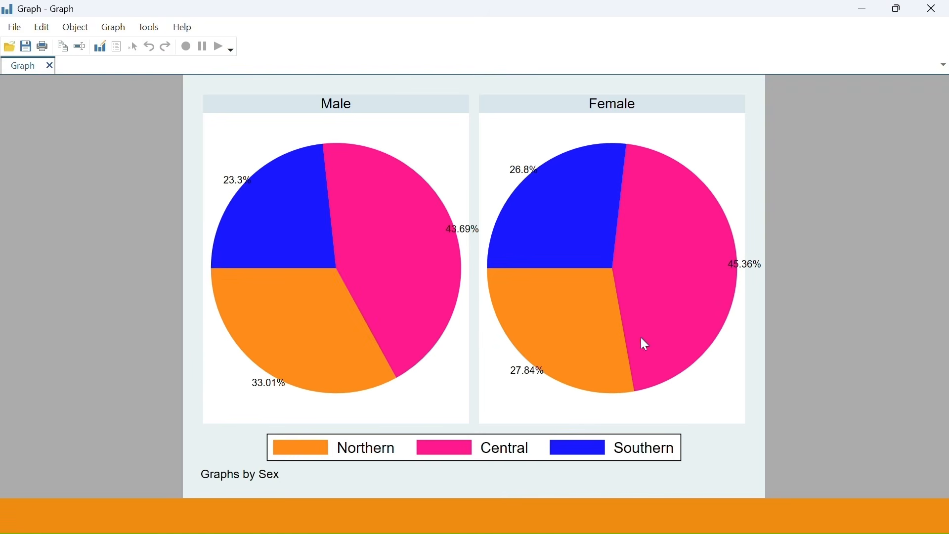
Step: Return to the do-file, add the total option to by(sex2) on line 235, and run lines 235 to 242
key("super")
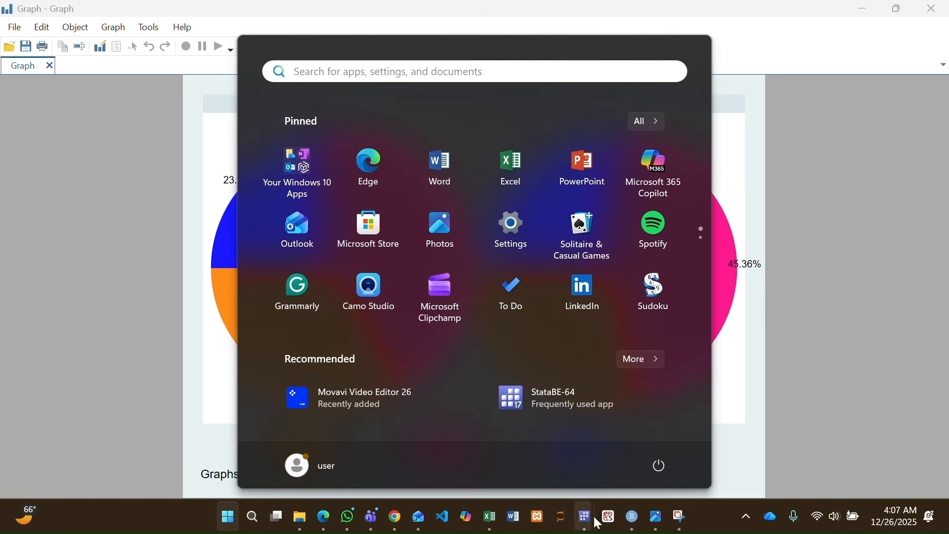
mouse_move(588, 522)
left_click(222, 440)
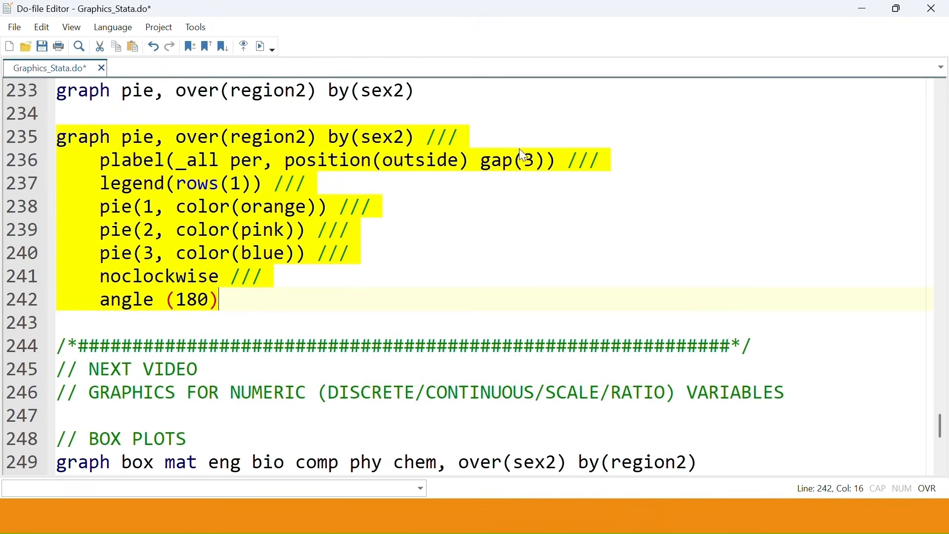
left_click(401, 141)
type(", t")
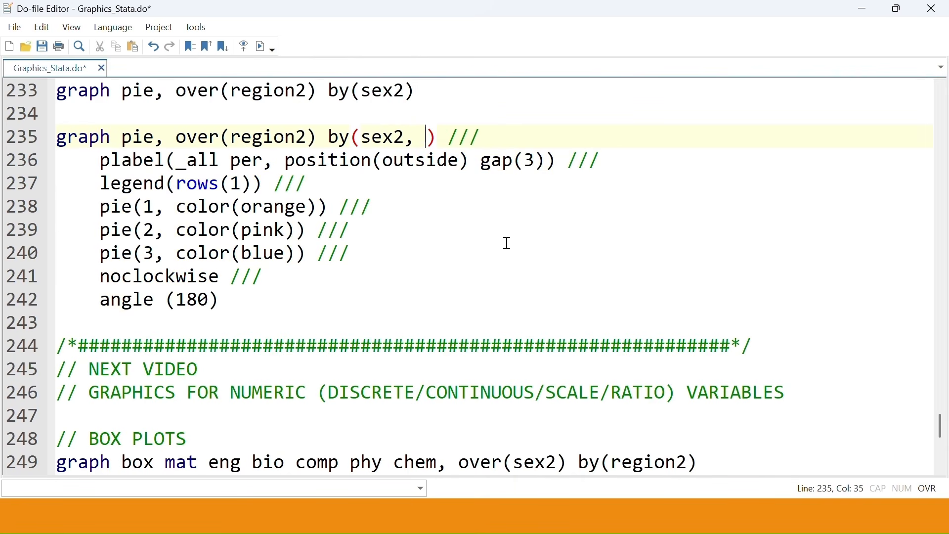
type("otal")
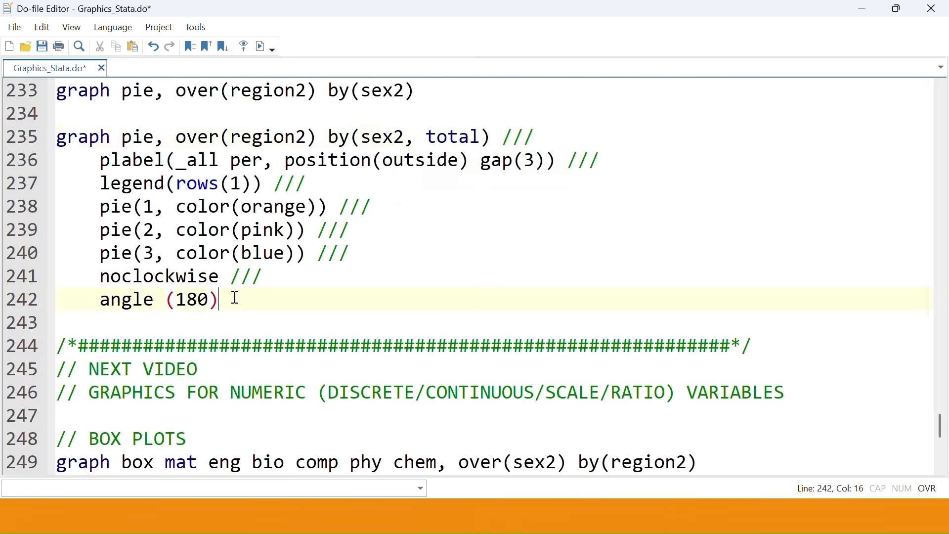
left_click_drag(238, 301, 45, 146)
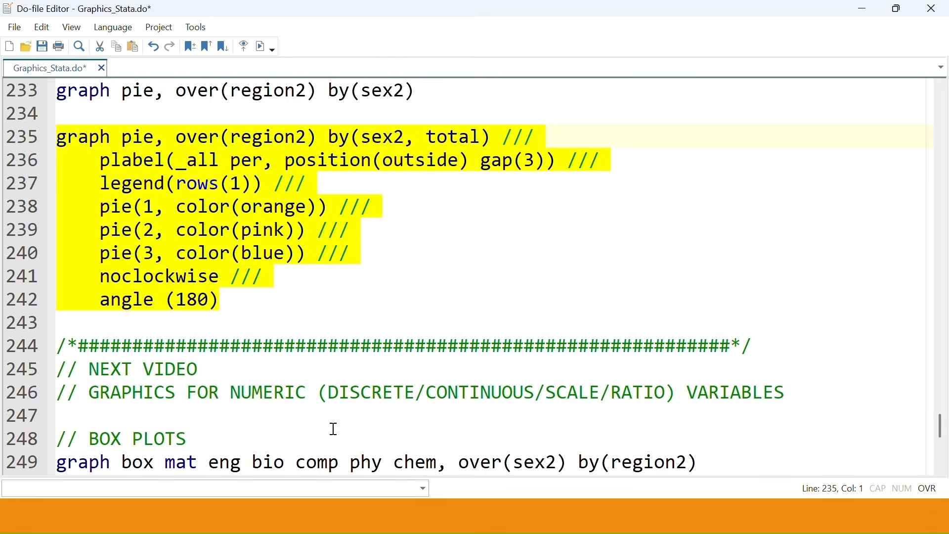
scroll(303, 424, "down", 5)
scroll(312, 399, "up", 2)
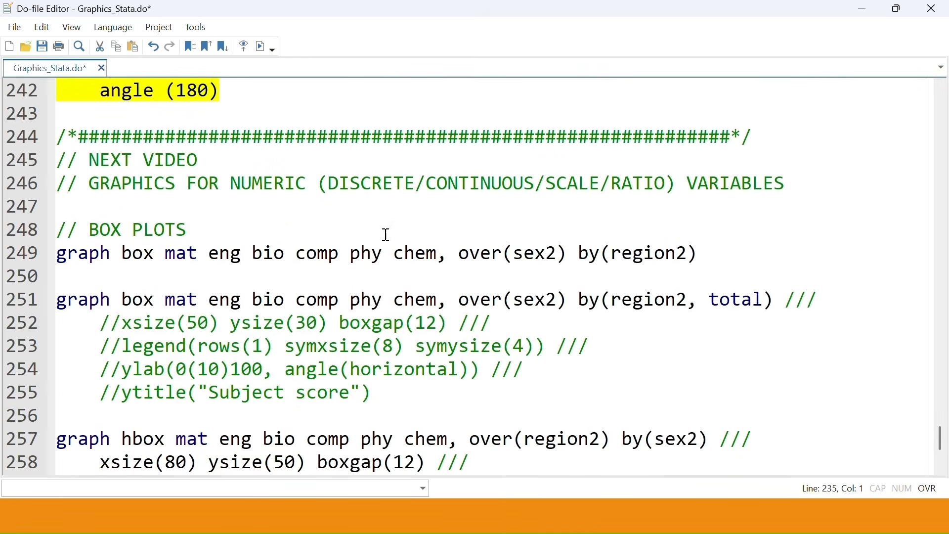
scroll(382, 254, "up", 4)
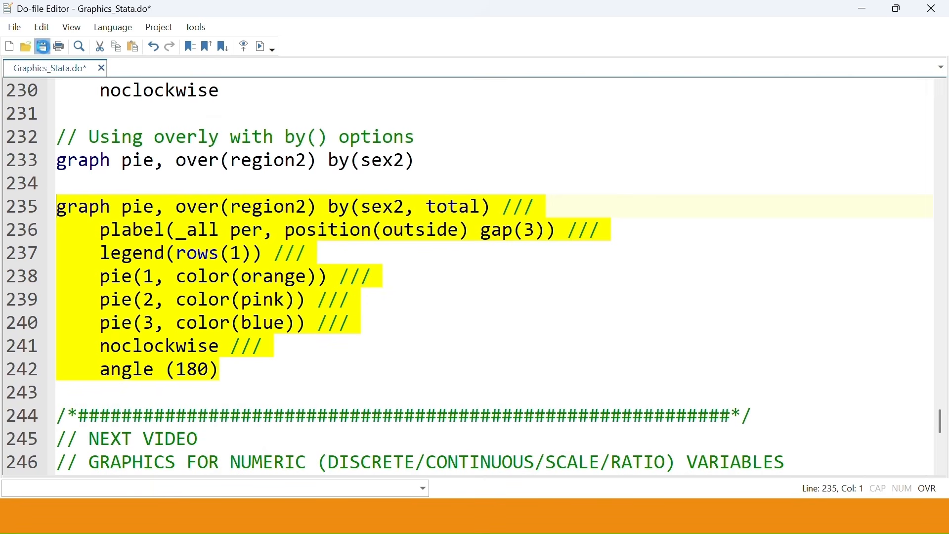
left_click(261, 46)
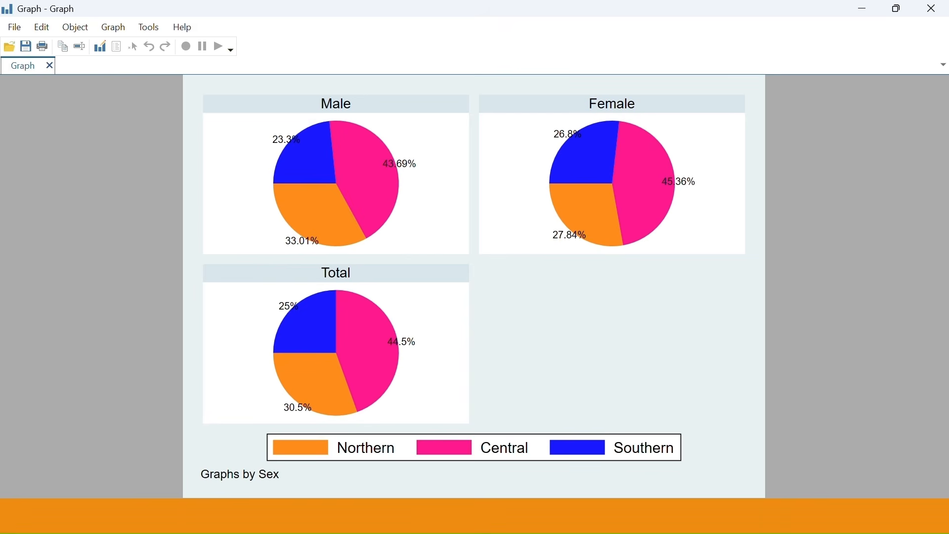
Step: Return to the do-file, change per to sum in plabel() on line 236, and run lines 235 to 242
key("super")
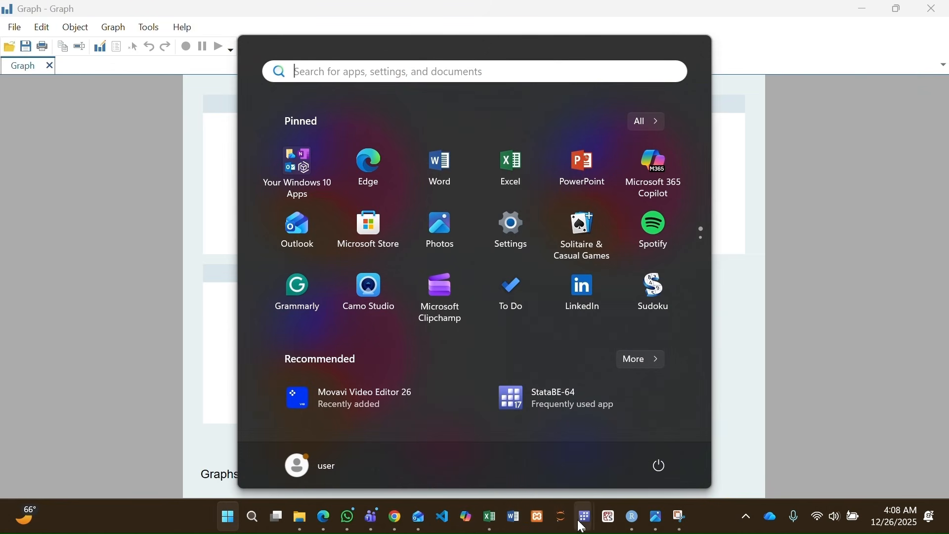
mouse_move(585, 518)
left_click(289, 445)
left_click_drag(265, 233, 235, 232)
type("sum")
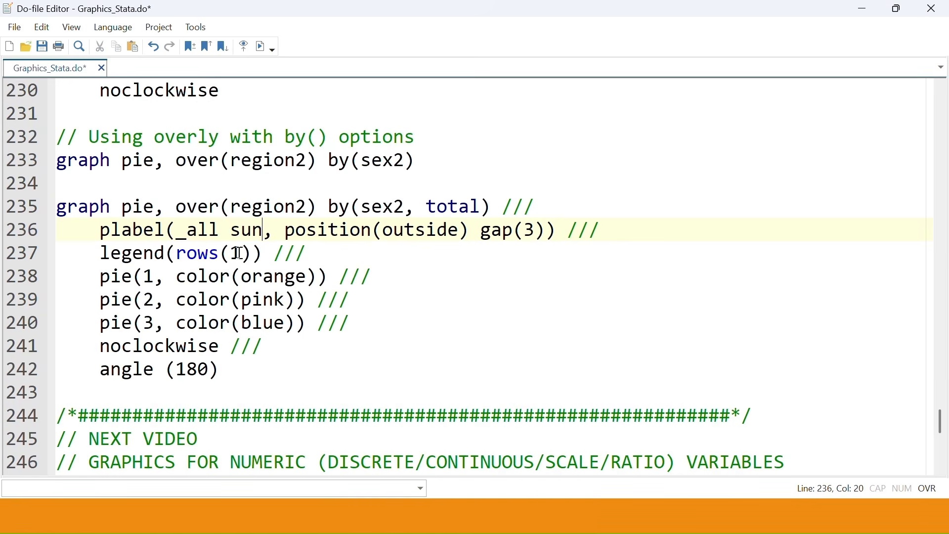
left_click_drag(221, 369, 48, 198)
left_click(260, 46)
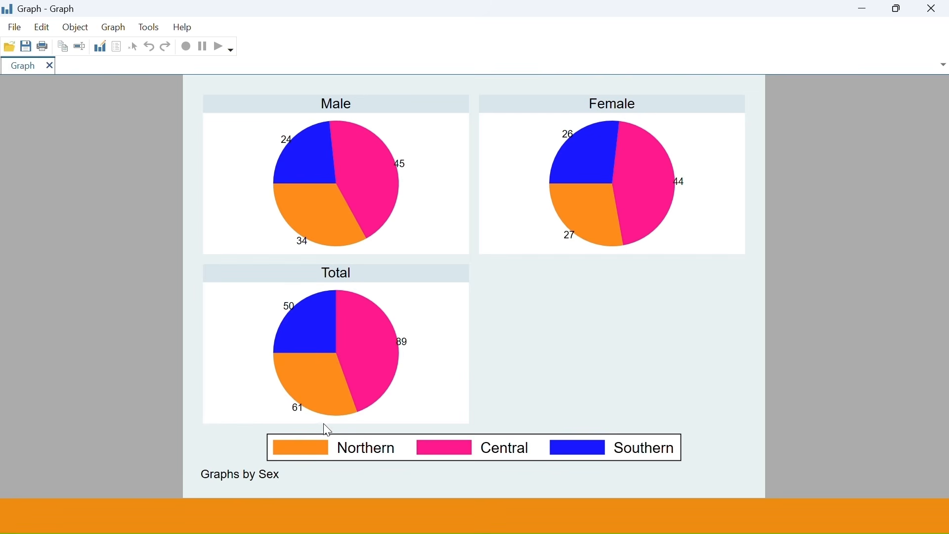
Step: Return to the do-file and move sex2 with its comma from by() into over() on line 235
key("super")
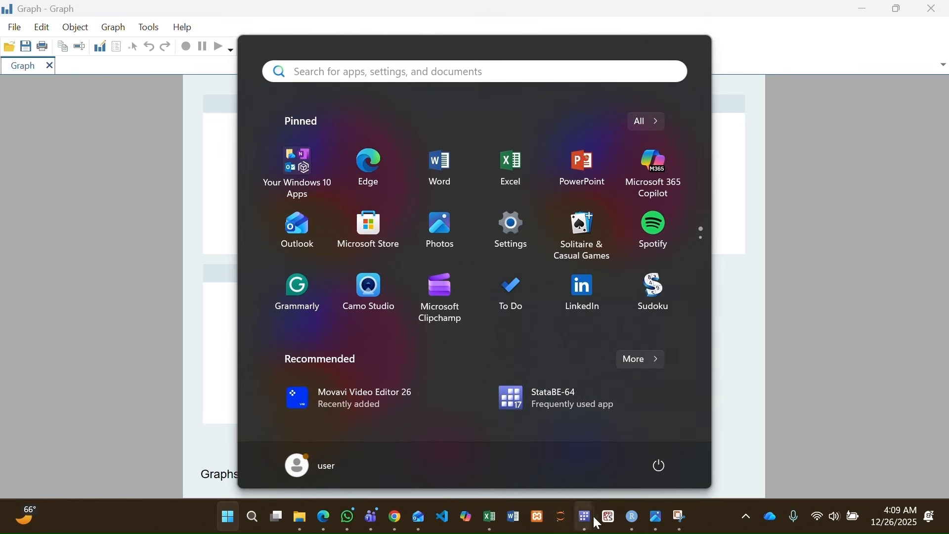
mouse_move(586, 517)
left_click(257, 417)
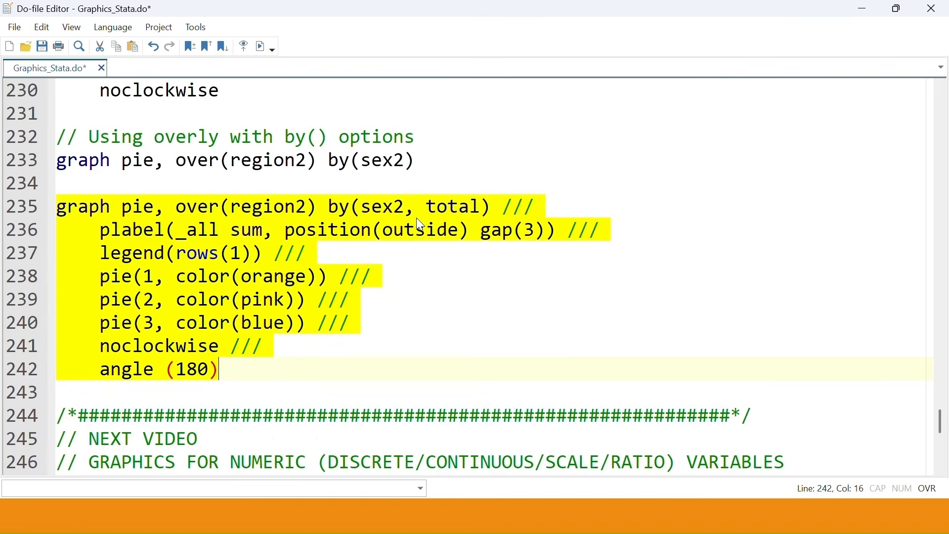
left_click(411, 208)
left_click_drag(410, 208, 365, 211)
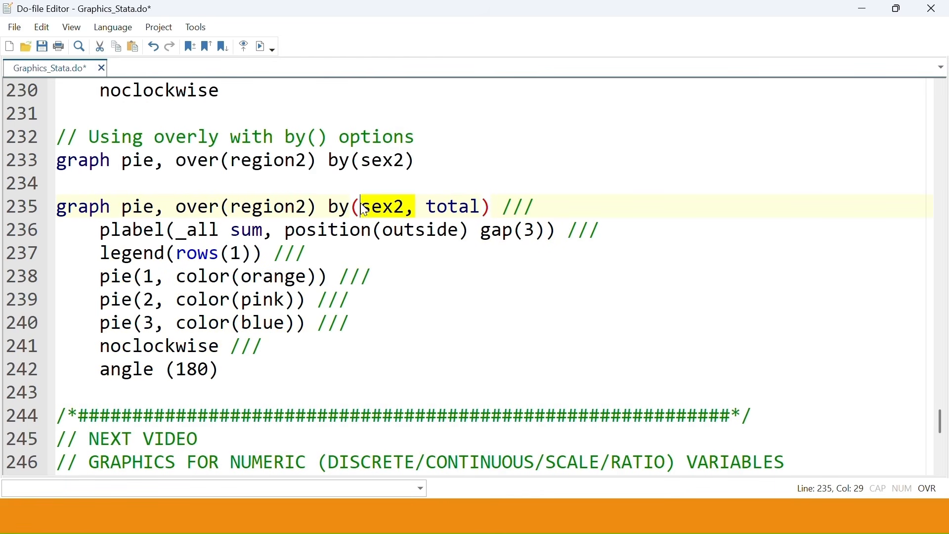
key("ctrl+x")
left_click(230, 208)
key("ctrl+v")
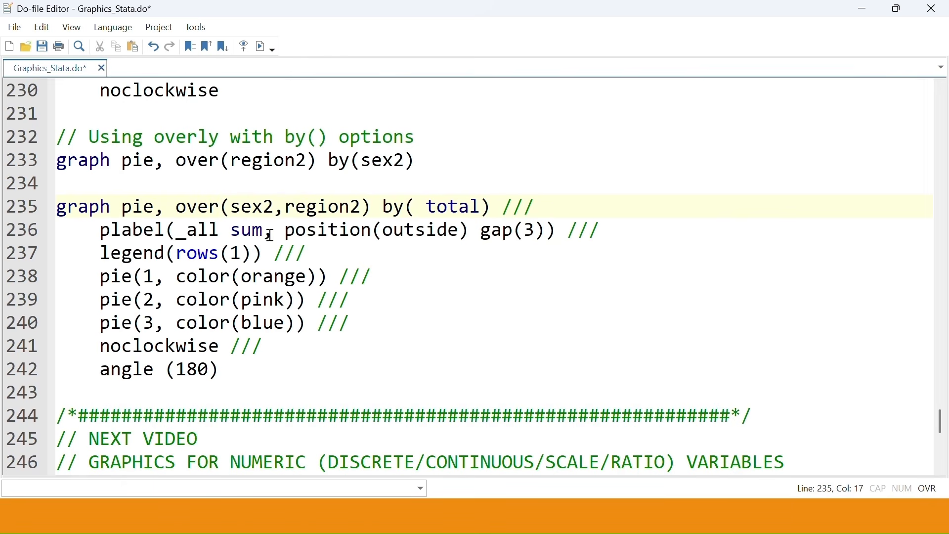
Step: Move region2 from over() into by(), making line 235 read over(sex2) by(region2, total), and run lines 235 to 242
double_click(352, 208)
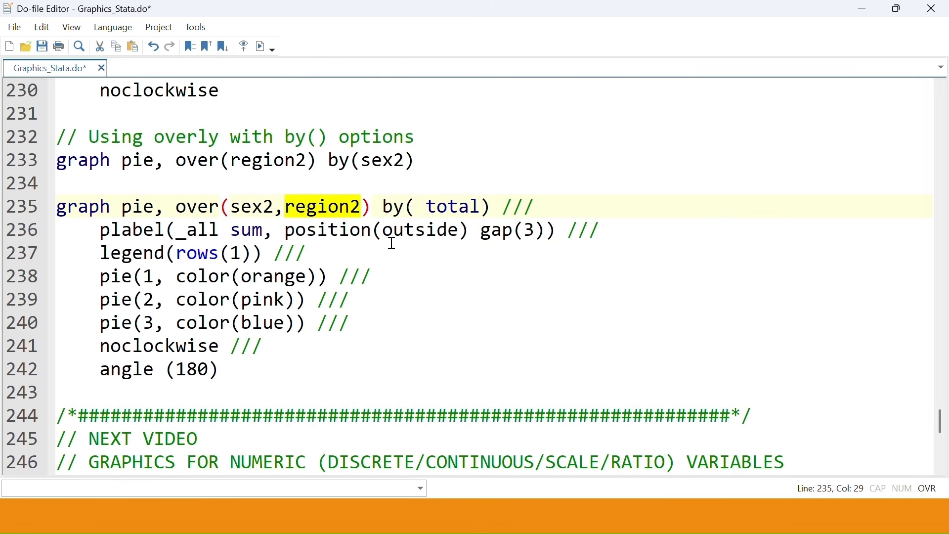
key("ctrl+x")
left_click(339, 209)
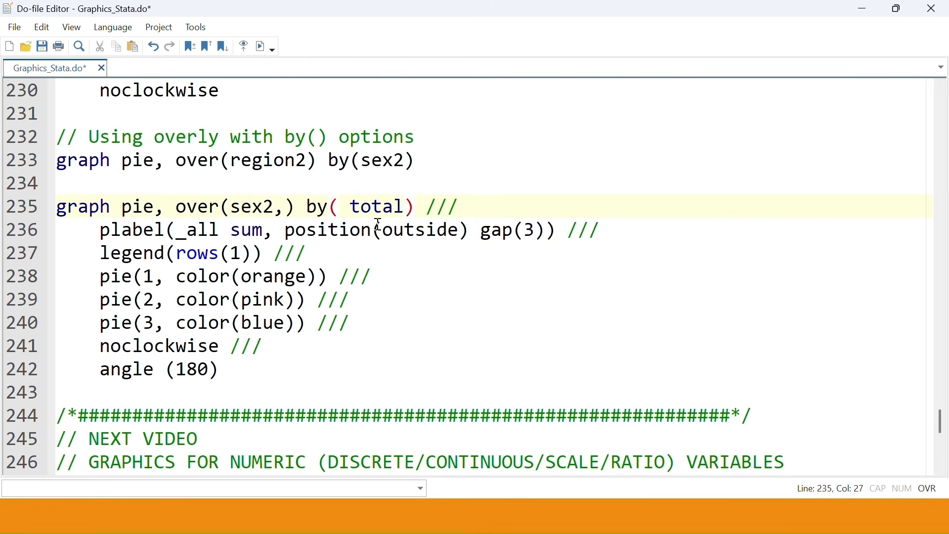
key("ctrl+v")
left_click(285, 208)
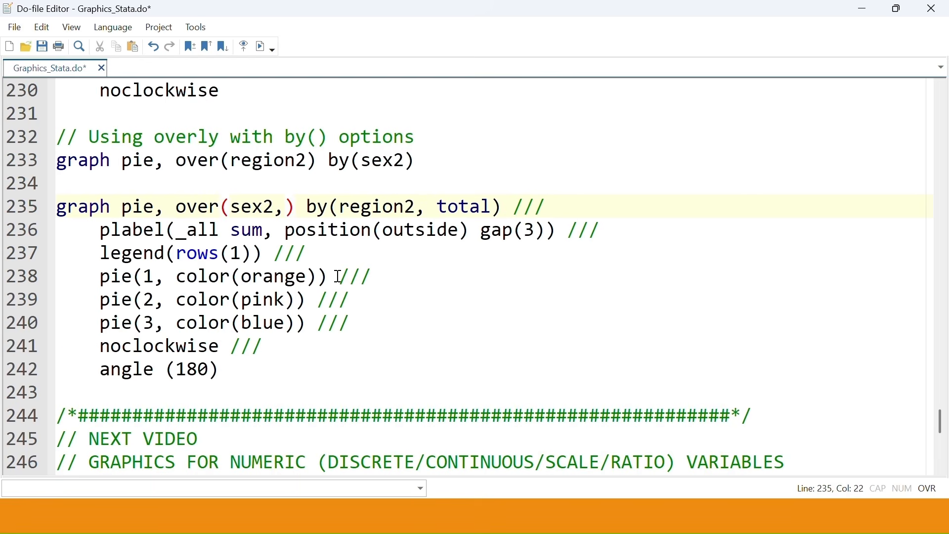
key("BackSpace")
left_click_drag(465, 382, 50, 201)
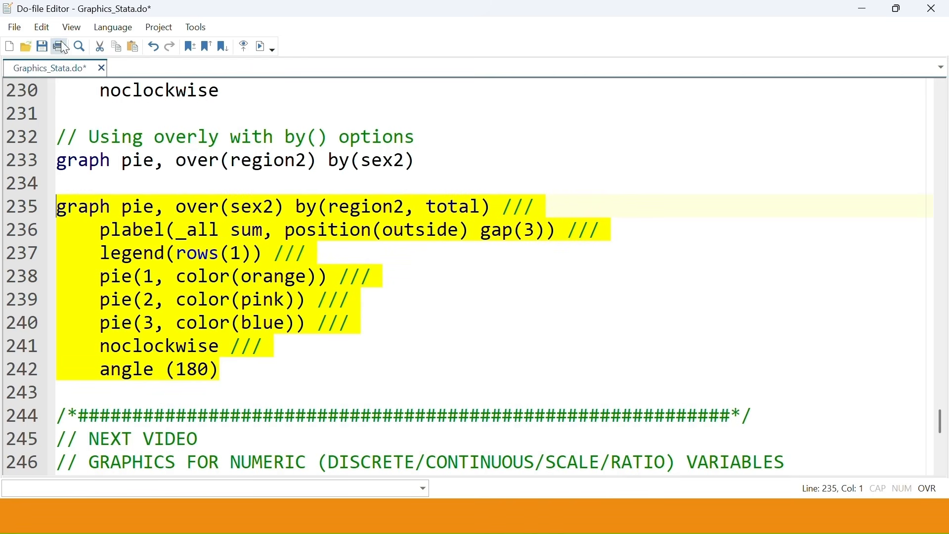
left_click(261, 46)
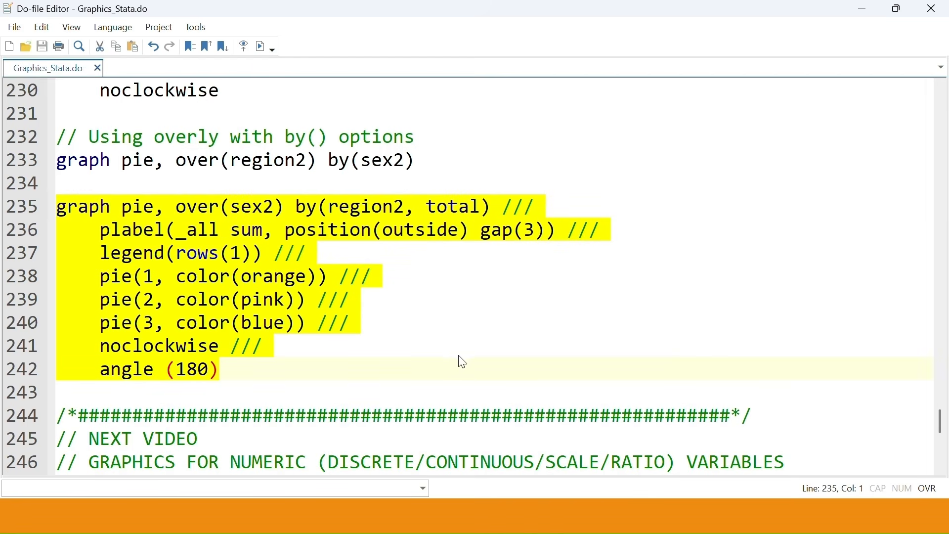
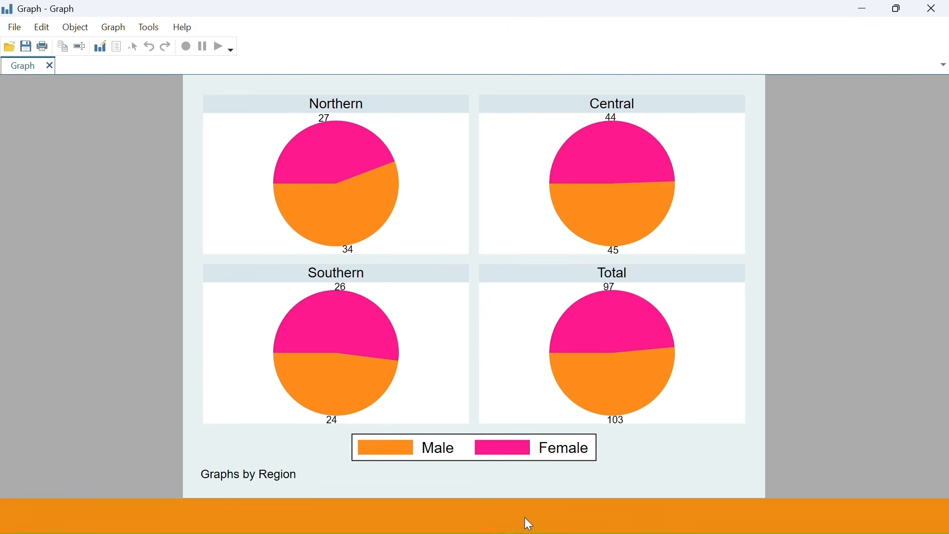
Step: Switch to the main Stata window and run the command tab sex2 region2
key("super")
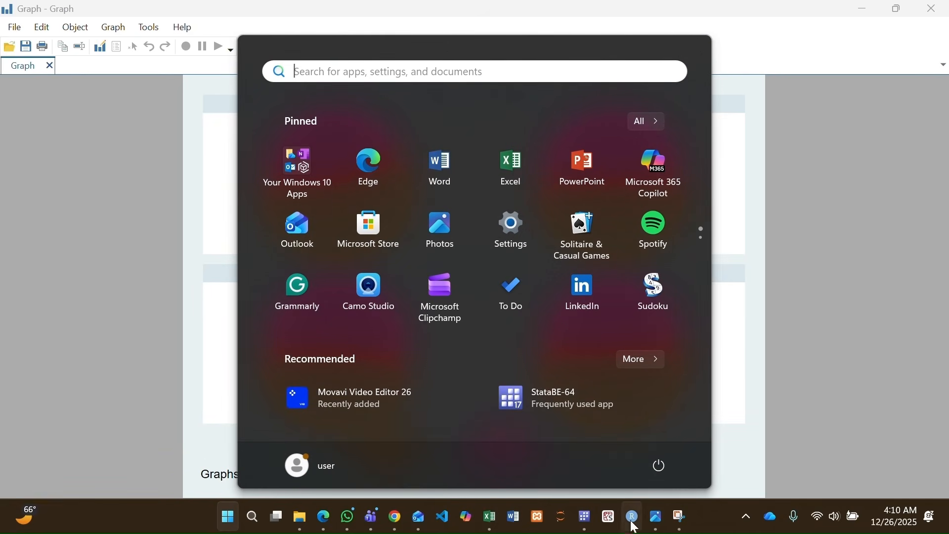
mouse_move(398, 521)
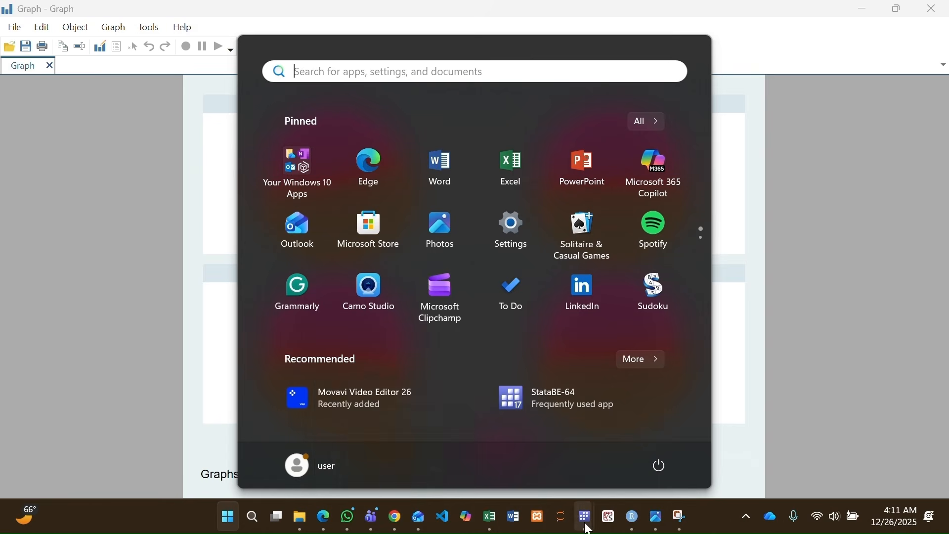
mouse_move(585, 518)
left_click(267, 448)
key("super")
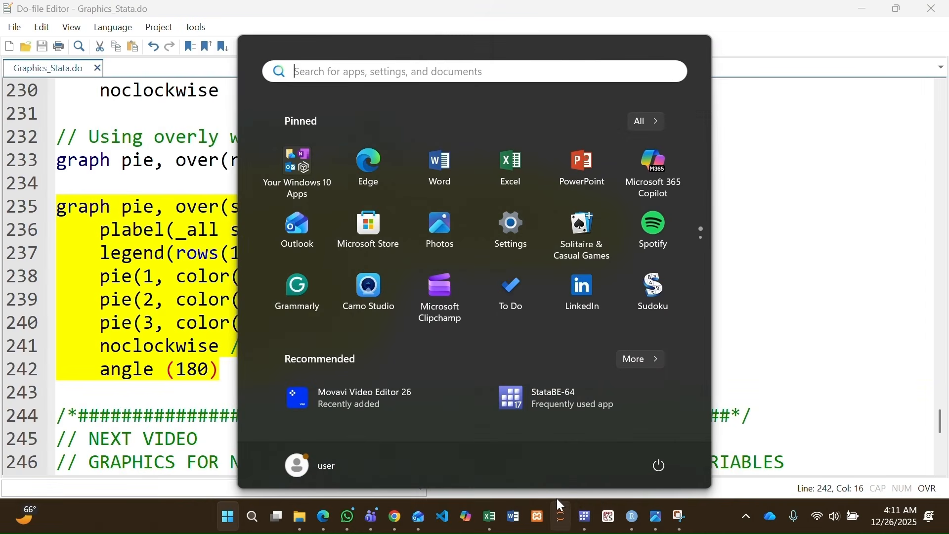
left_click(385, 471)
type("tab sex")
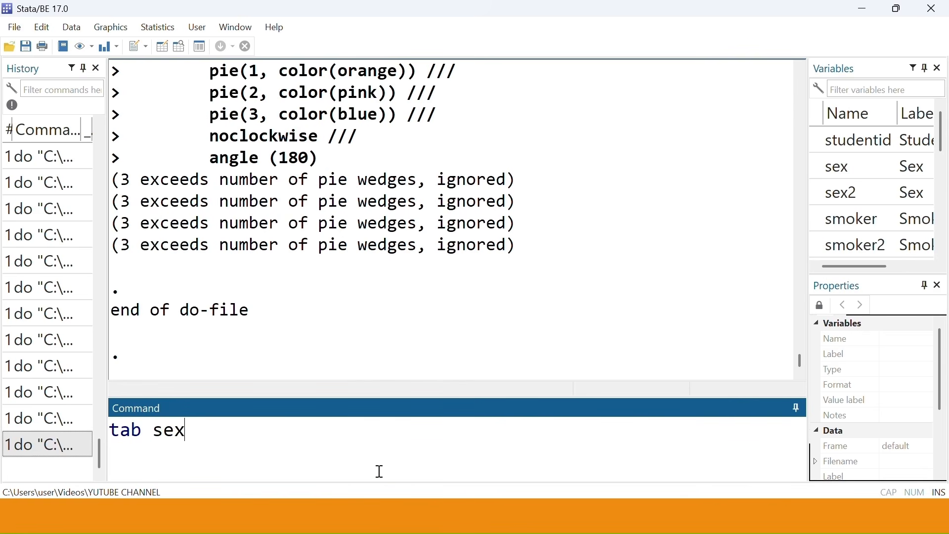
type("2 region")
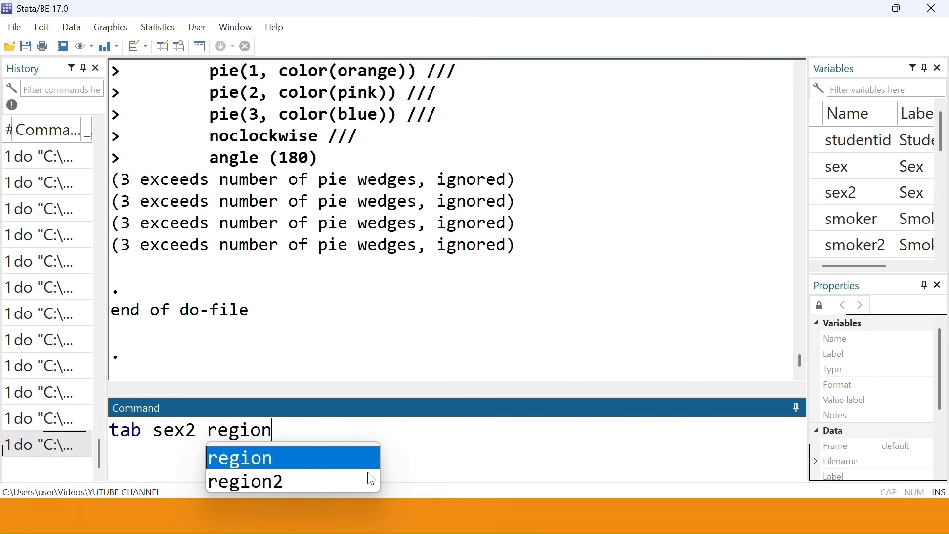
left_click(263, 483)
key("Return")
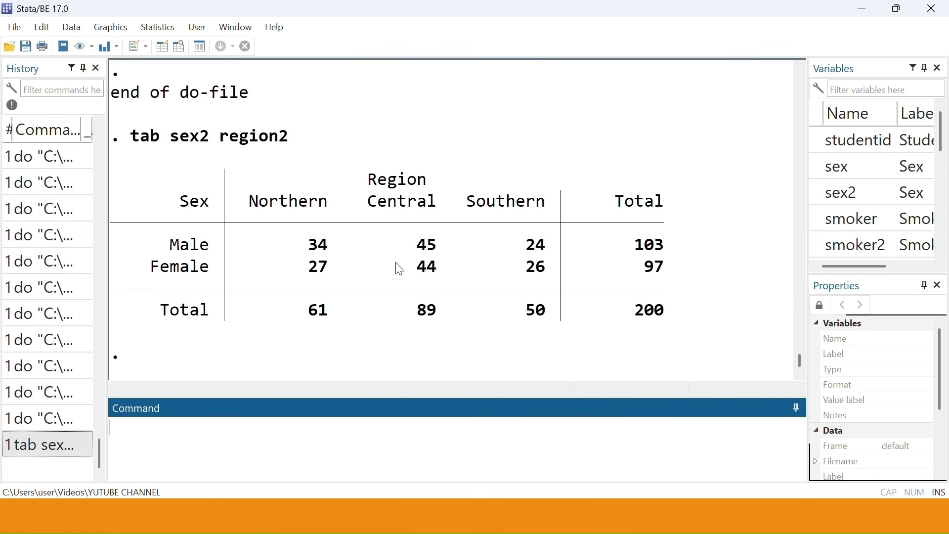
Step: Switch to the Graph window to compare the pie charts by region with the cross-tabulation
key("super")
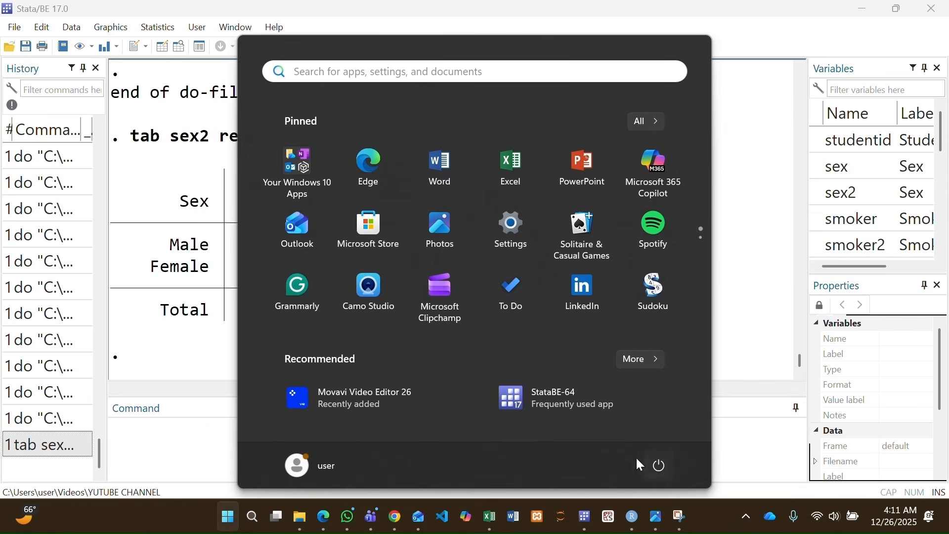
mouse_move(585, 517)
left_click(815, 463)
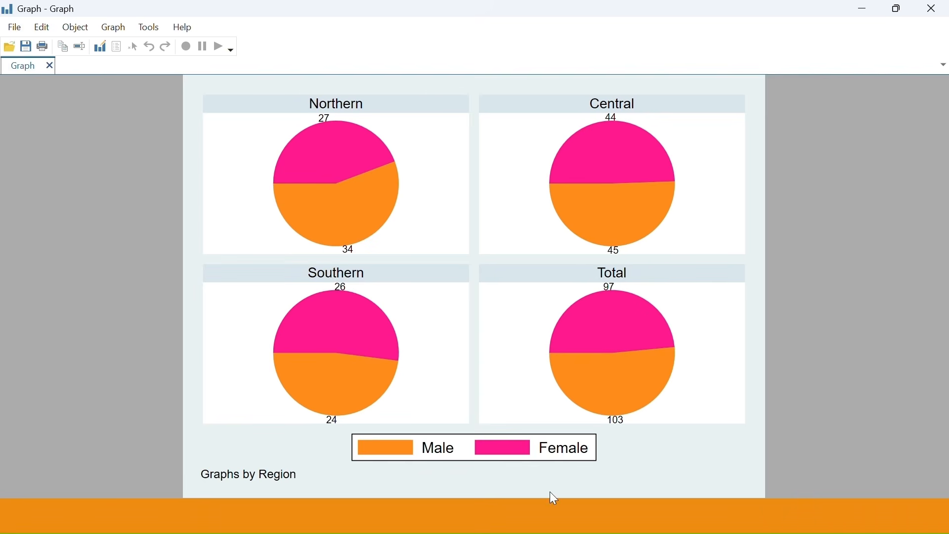
Step: Return to the main Stata window and rerun the cross-tabulation as tab sex2 region2, chi2
key("super")
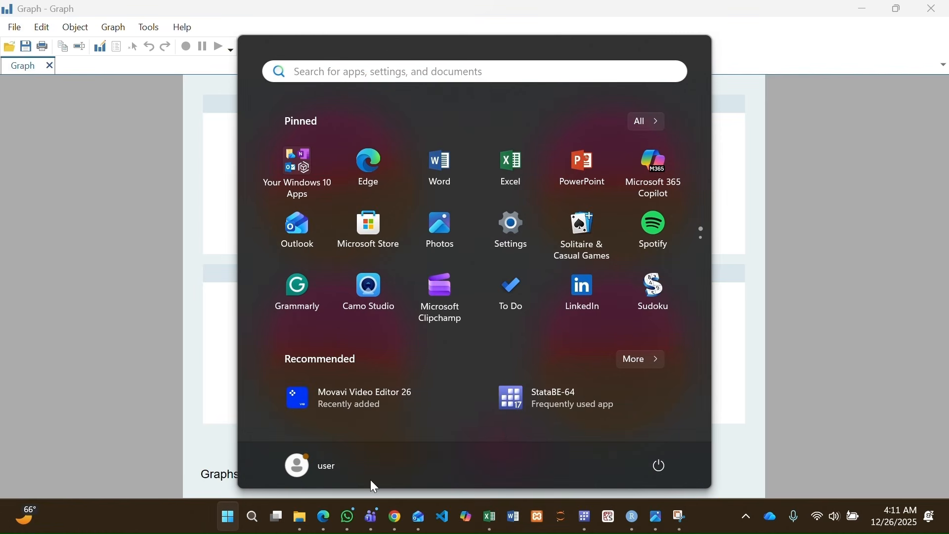
mouse_move(587, 514)
left_click(431, 476)
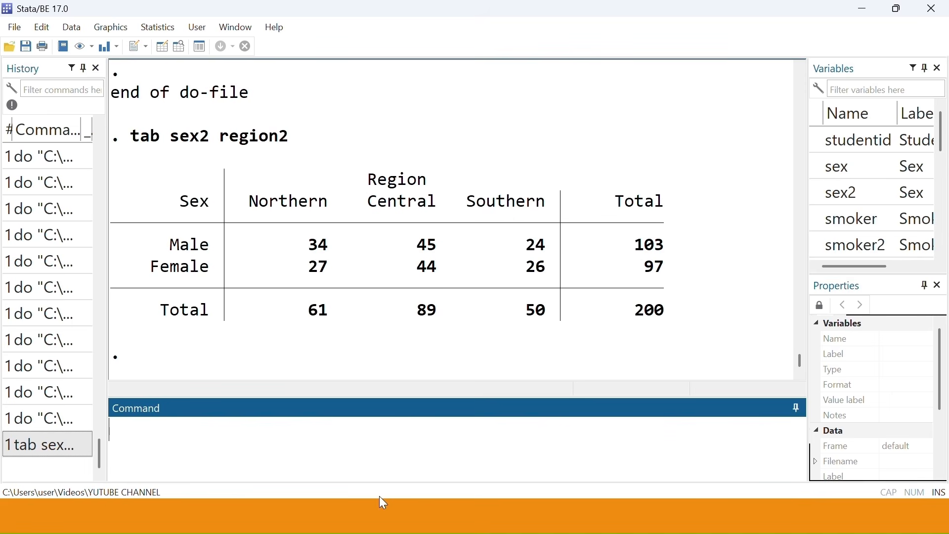
key("Page_Up")
type(", chi2")
key("Return")
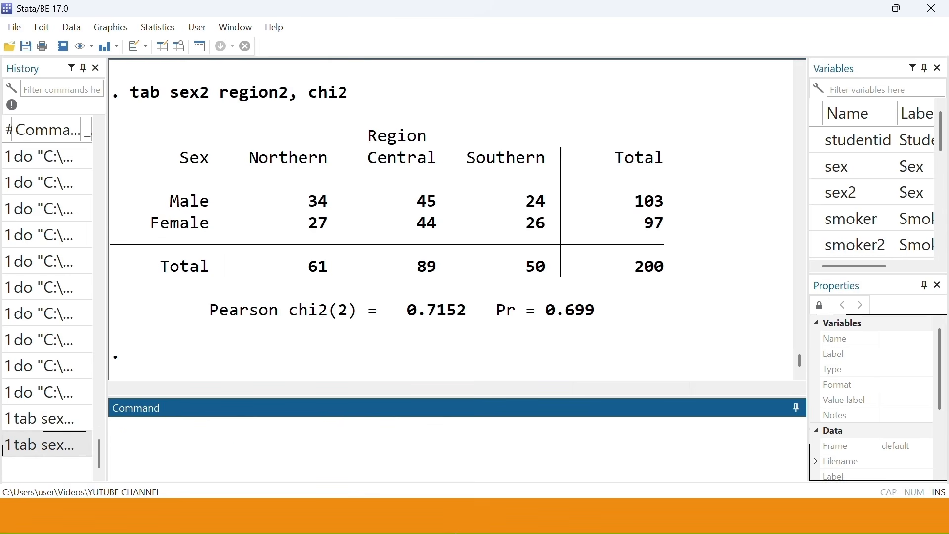
Step: Add the row option to the previous tabulation and run tab sex2 region2, chi2 row
key("Page_Up")
type("row")
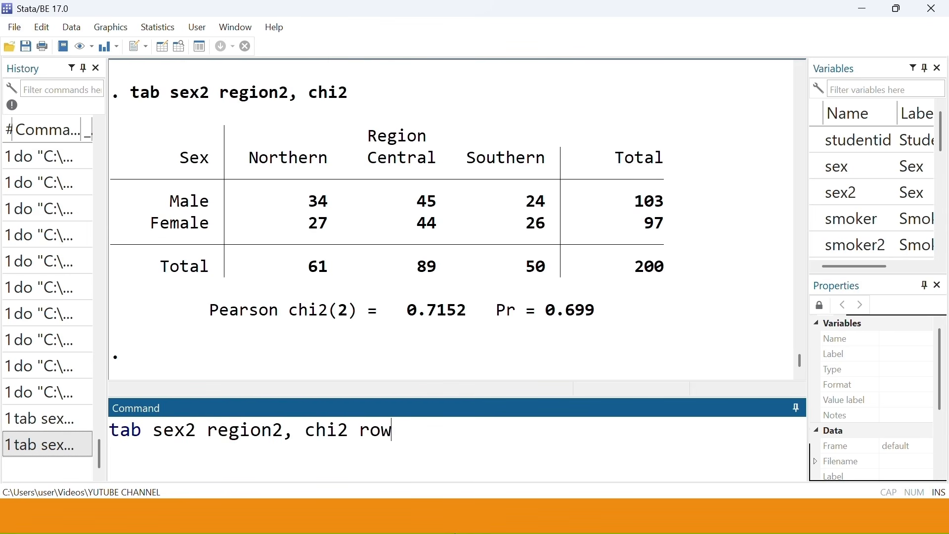
key("Return")
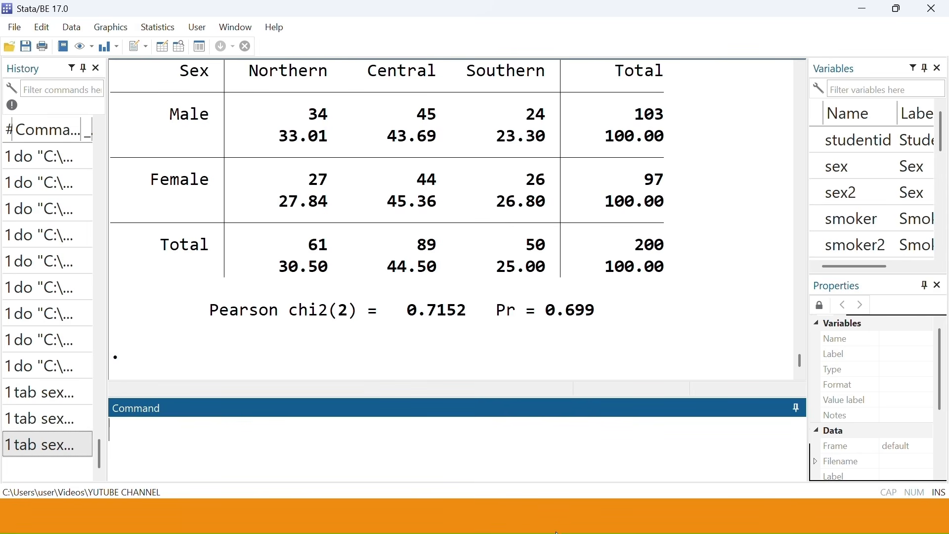
Step: Bring the Graph window back up to review the pie charts of sex by region
key("super")
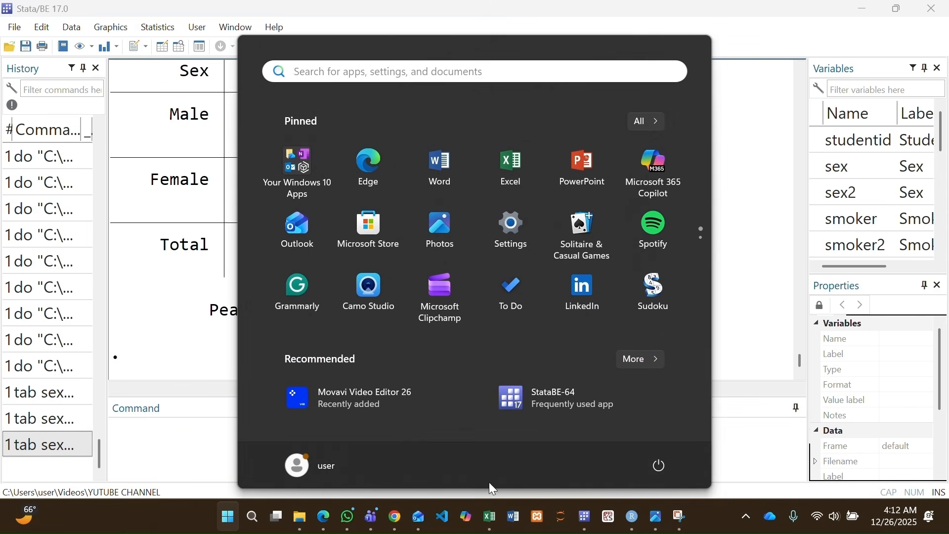
mouse_move(585, 518)
left_click(860, 435)
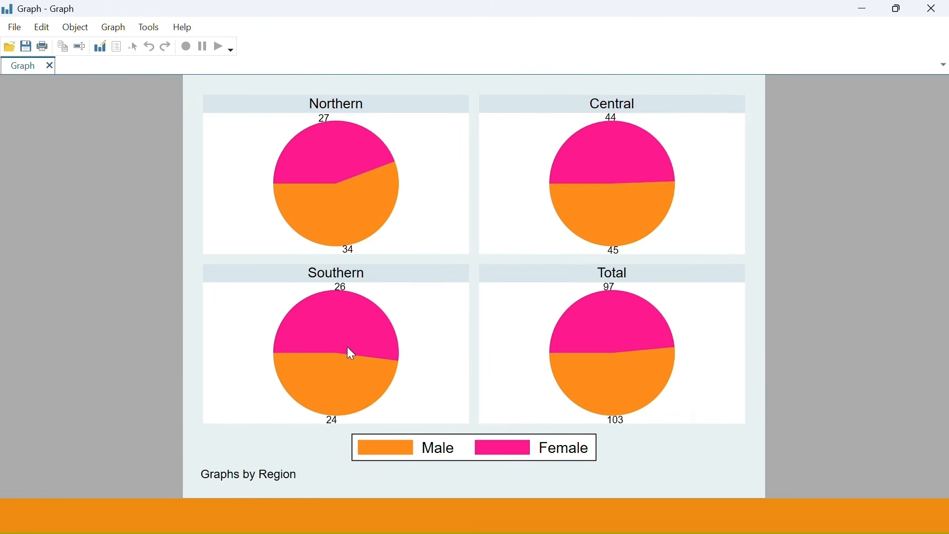
Step: Return to the do-file and run the line 249 box plot of the six subjects, over(sex2) by(region2)
key("super")
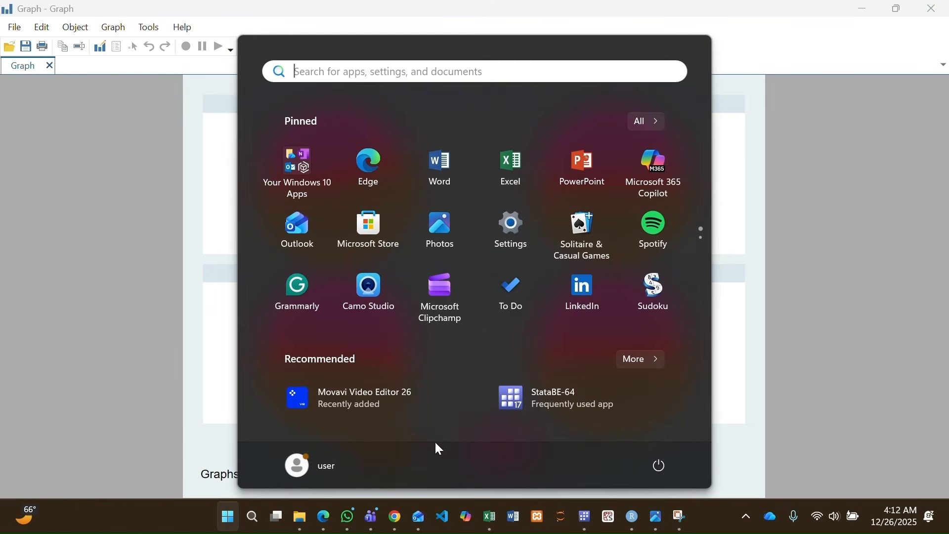
key("super")
key("super")
mouse_move(589, 523)
left_click(178, 418)
scroll(178, 418, "down", 4)
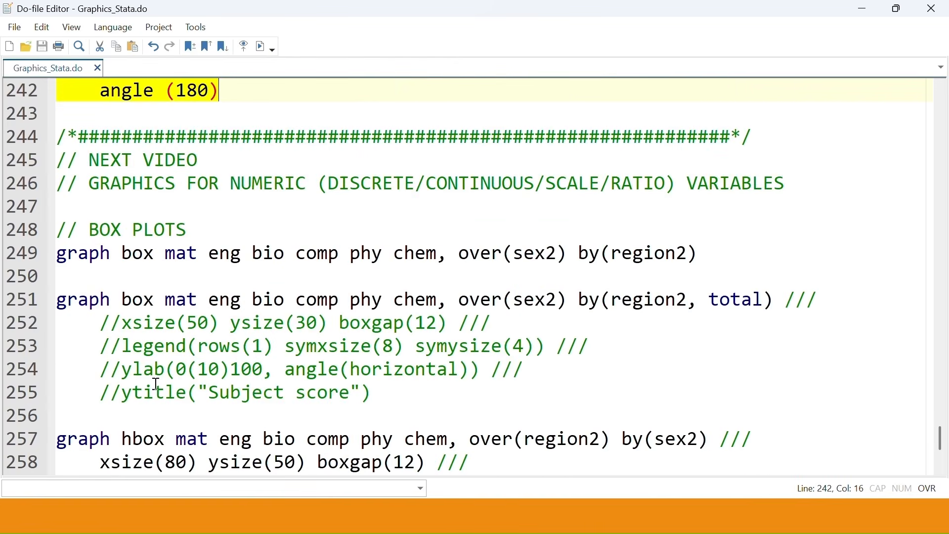
left_click_drag(58, 254, 57, 299)
left_click(260, 47)
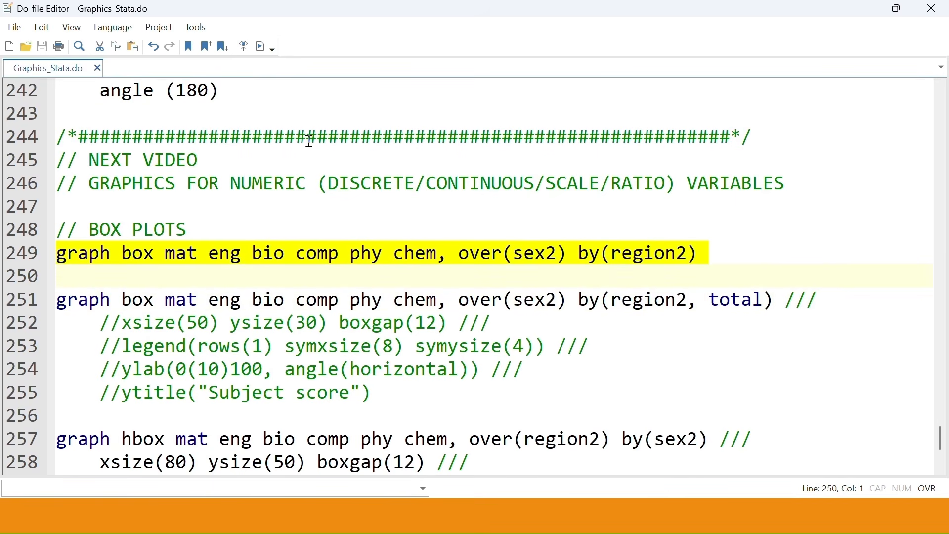